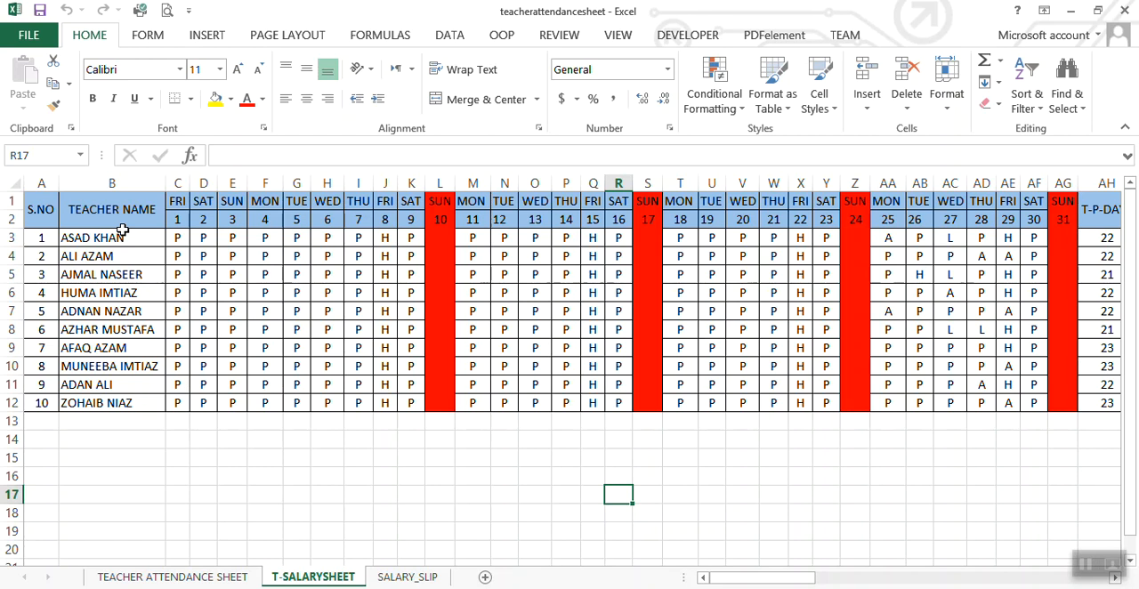
Step: Insert a new sheet column between the TEACHER NAME column and the first day column
left_click(132, 208)
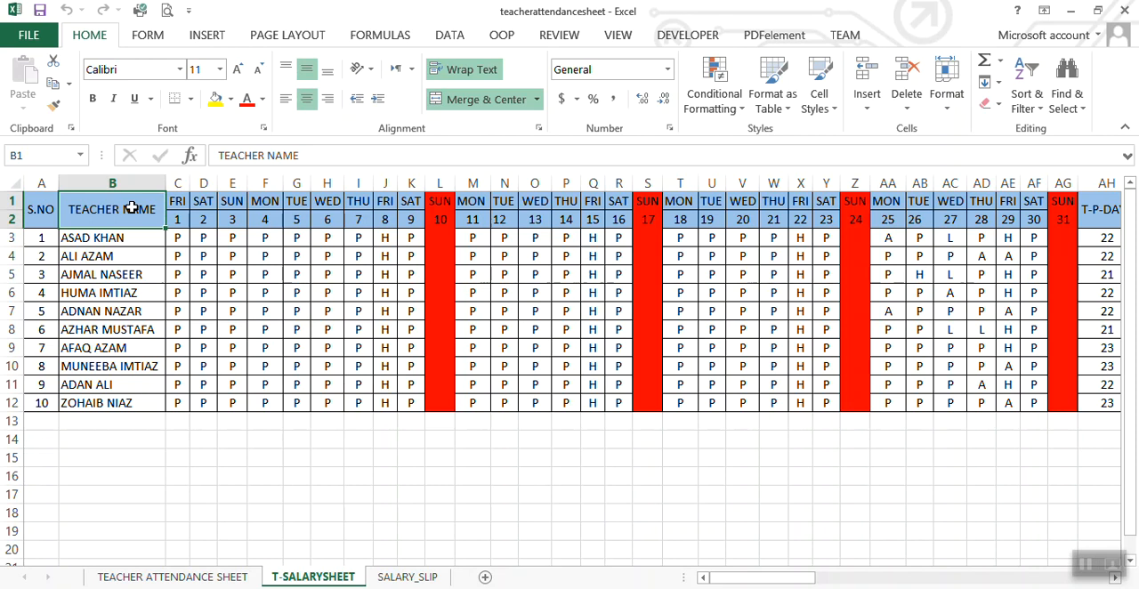
right_click(131, 208)
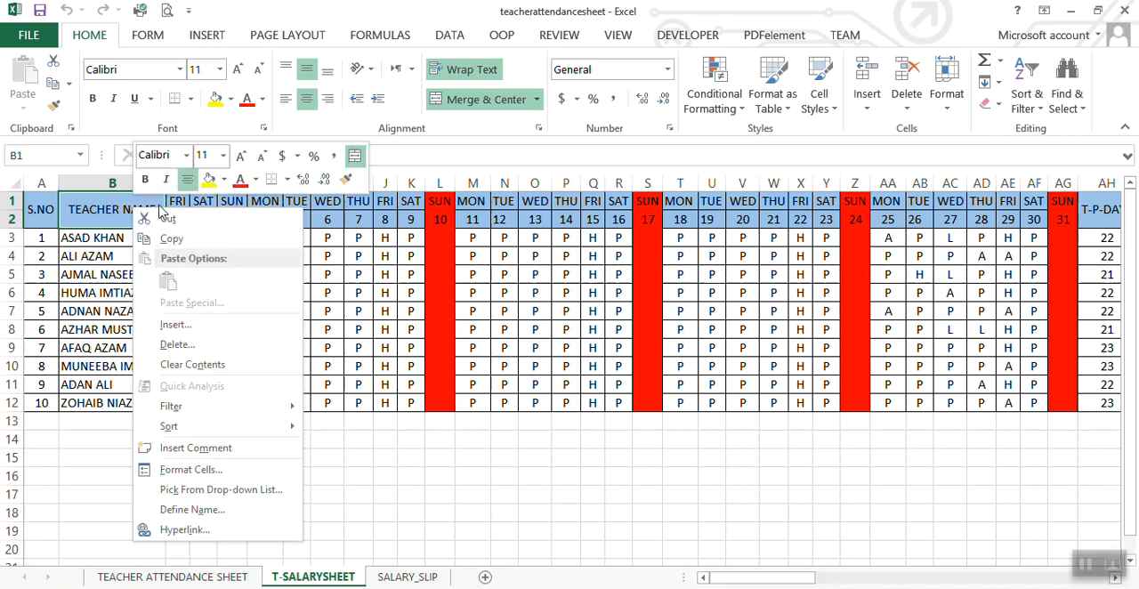
key("Escape")
left_click(177, 205)
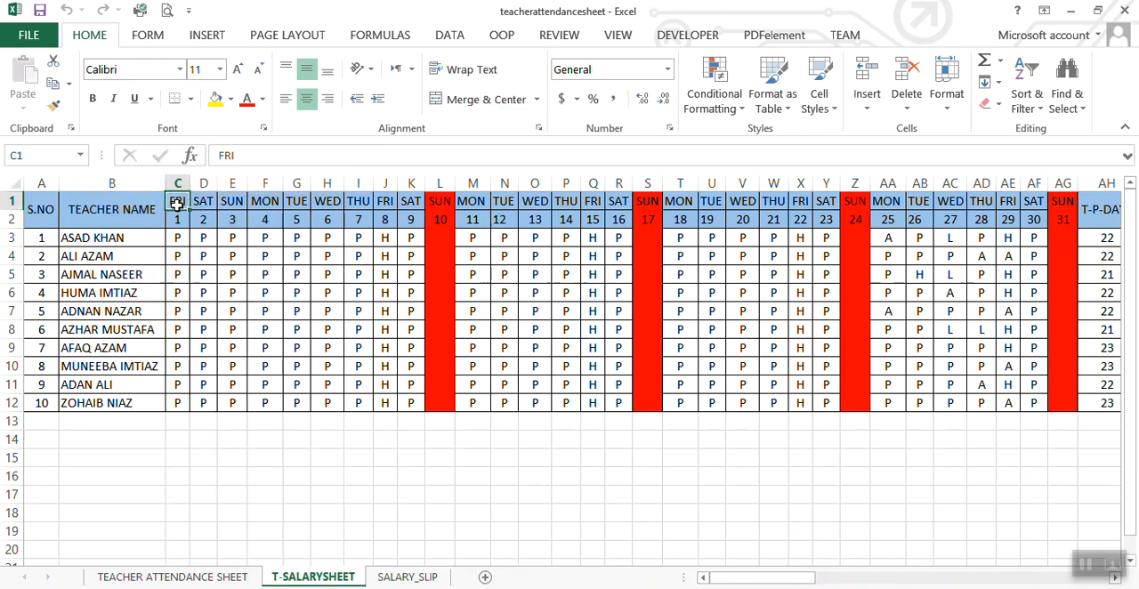
right_click(178, 205)
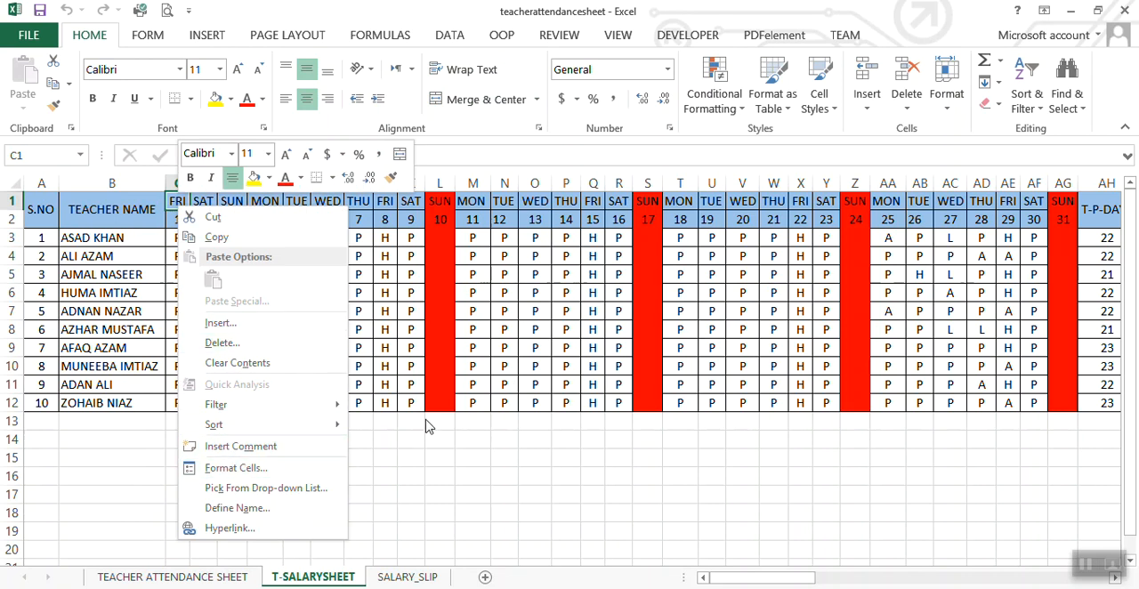
left_click(871, 111)
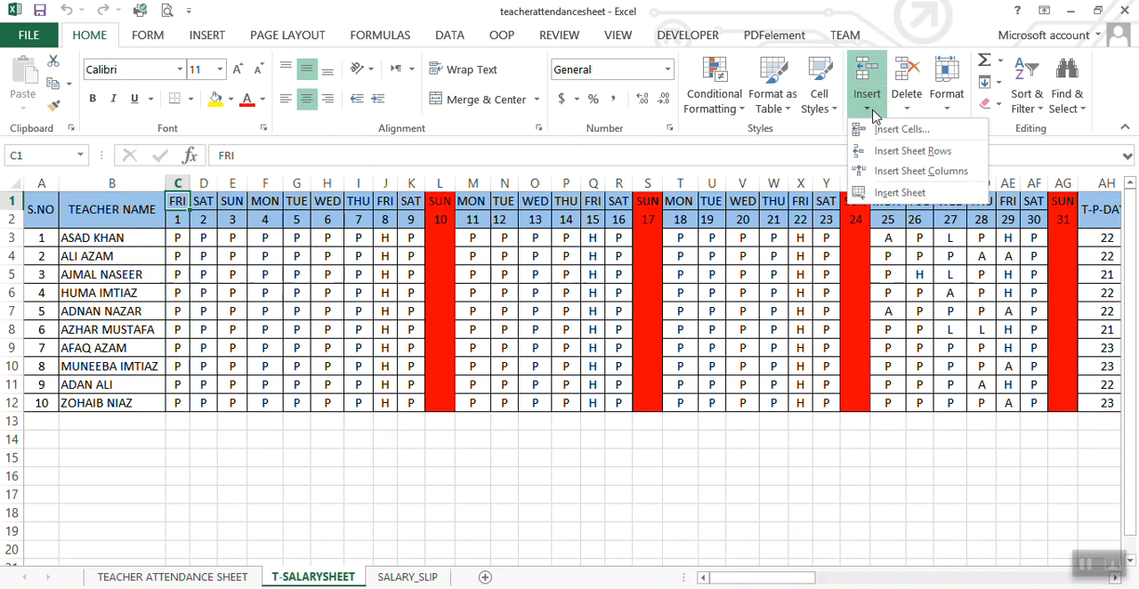
left_click(917, 170)
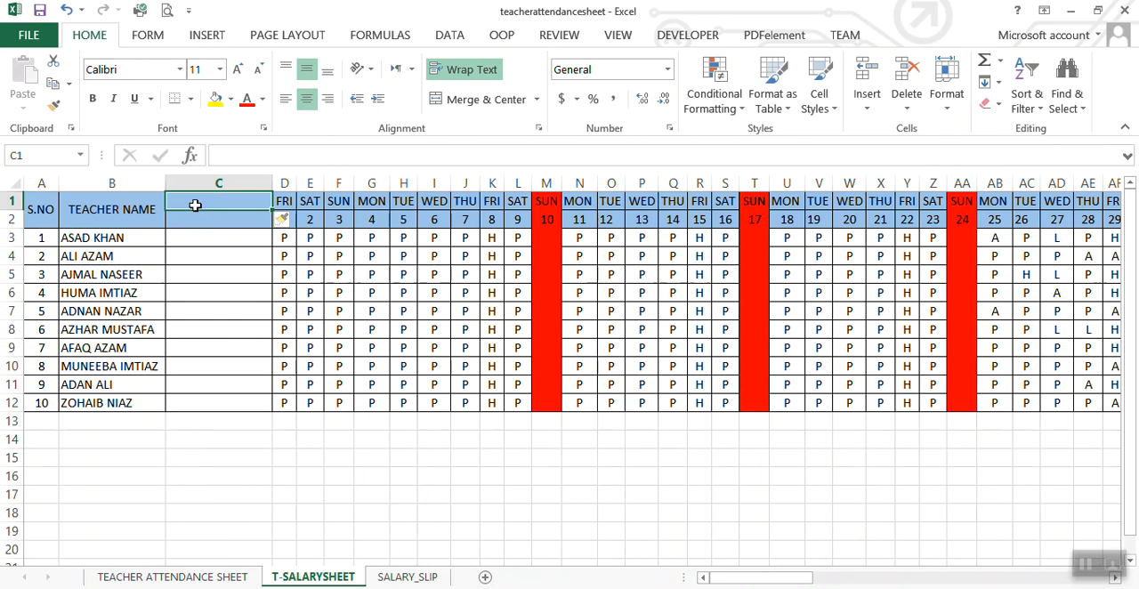
Step: Merge and center the two header cells C1:C2 of the new column
left_click_drag(195, 205, 197, 221)
left_click(461, 103)
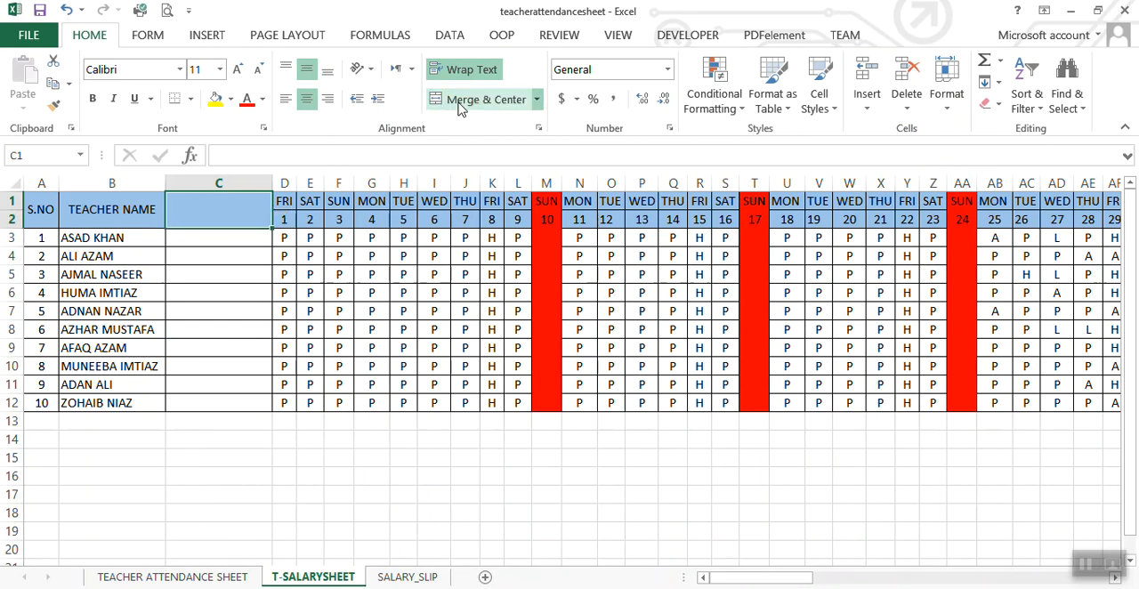
left_click(200, 297)
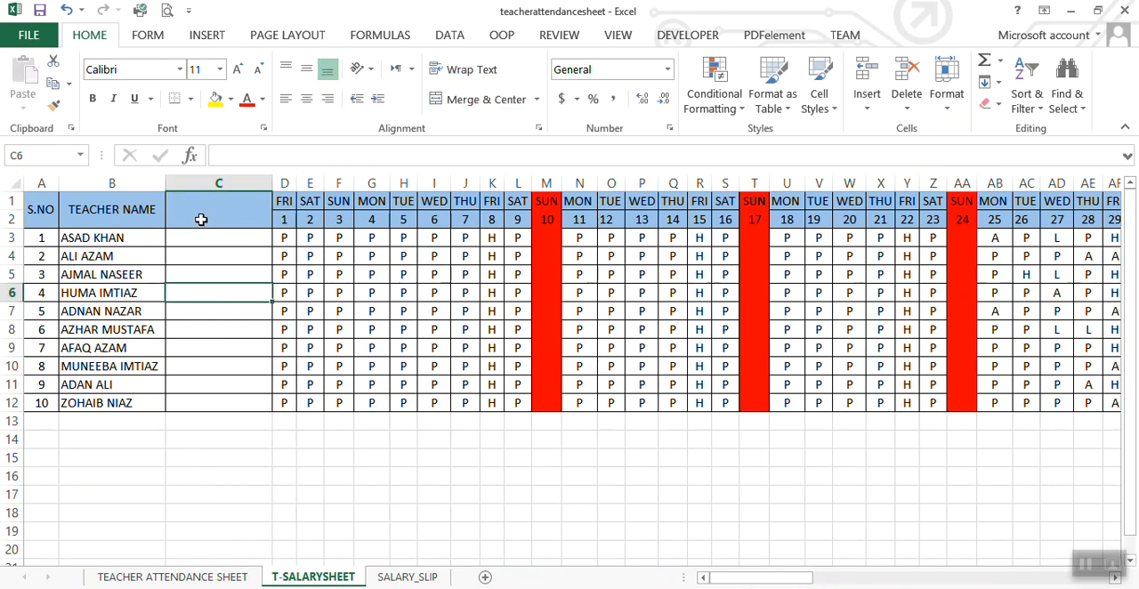
Step: Enter the heading CELL NUMBER in the merged header cell of column C
left_click(201, 220)
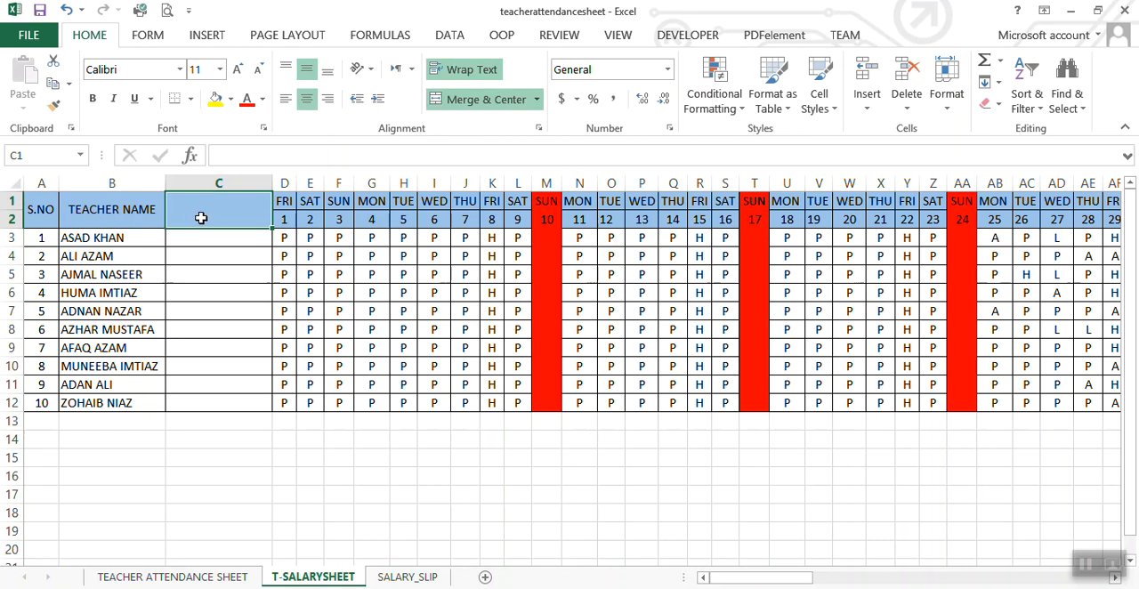
type("CELL ")
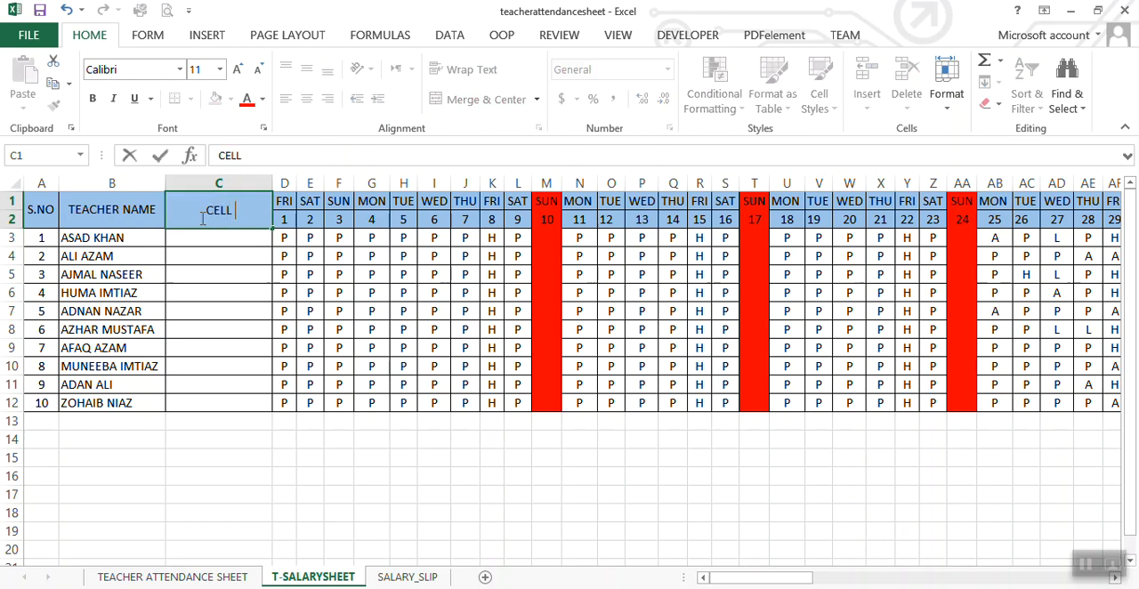
type("NUMBER")
left_click(223, 242)
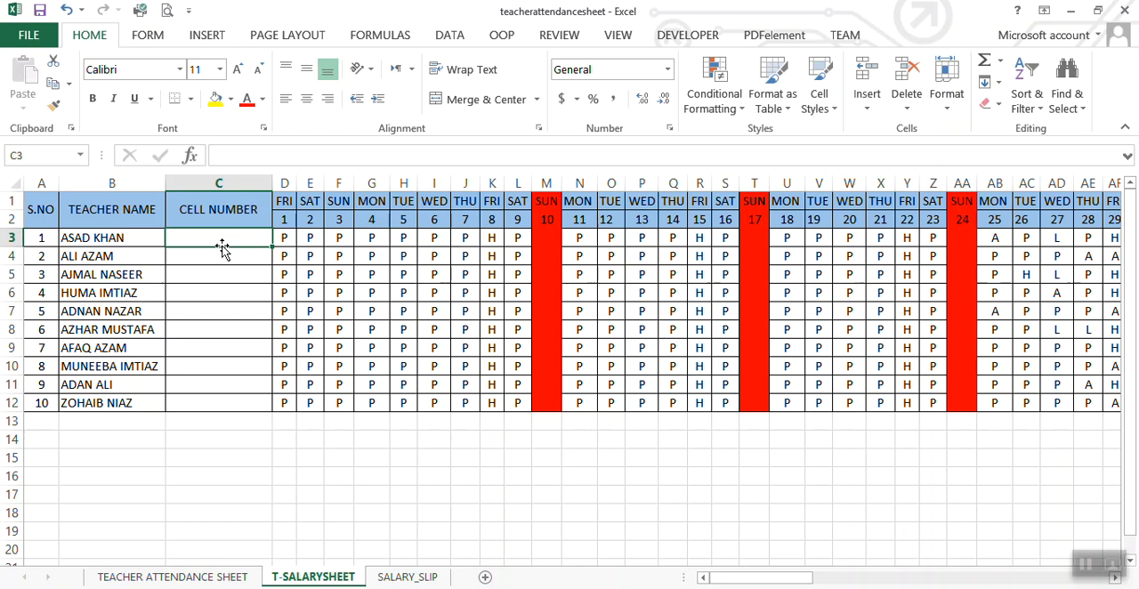
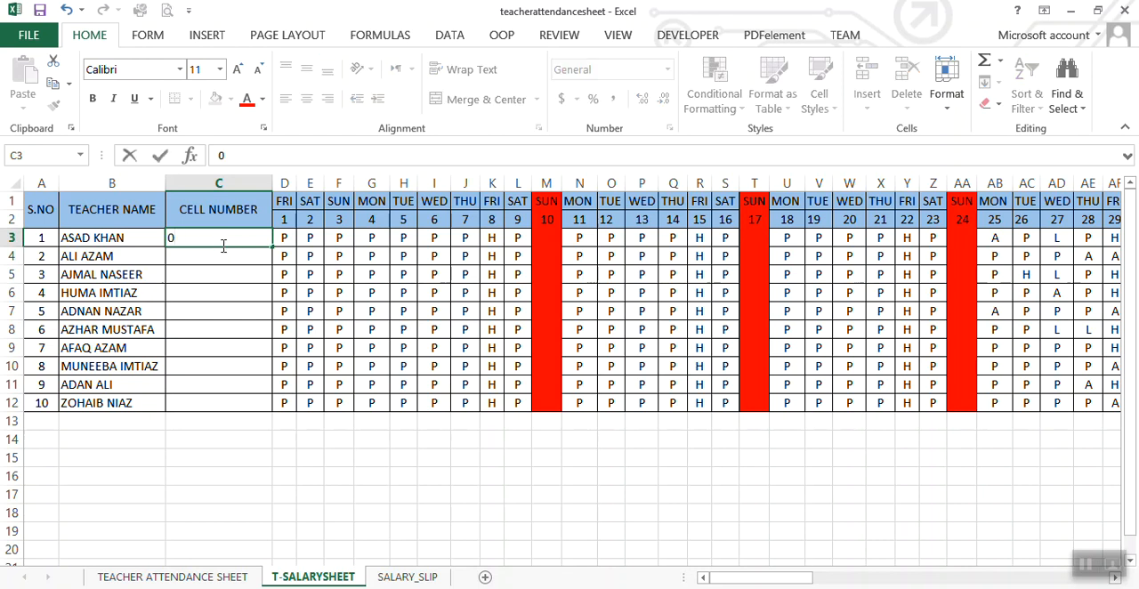
Step: Enter a trial phone number with a leading zero in C3, and clear it again
left_click(222, 260)
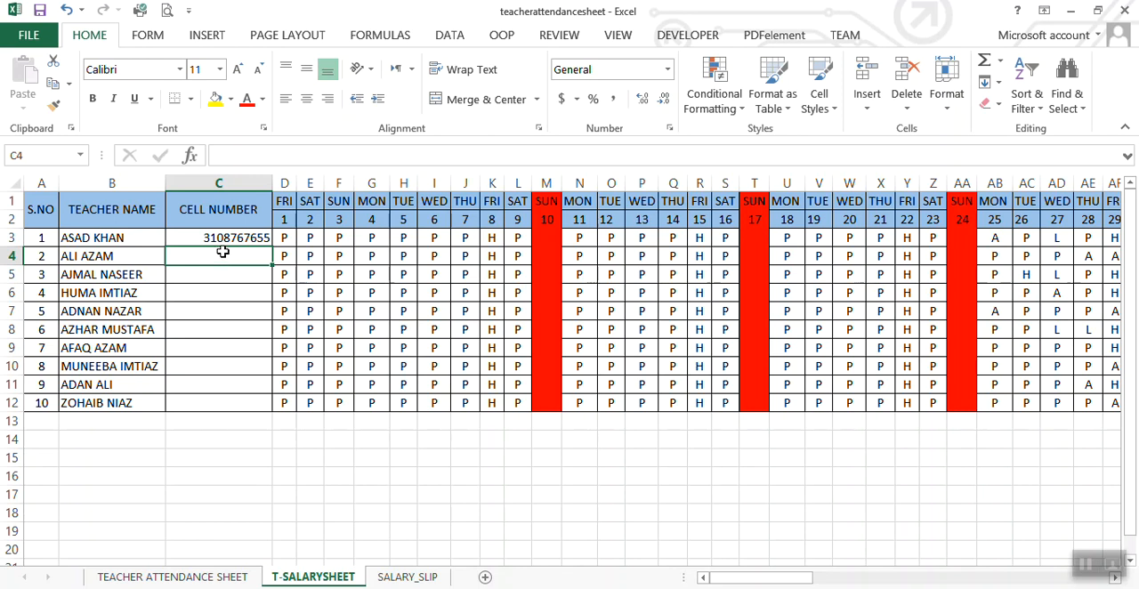
left_click(226, 238)
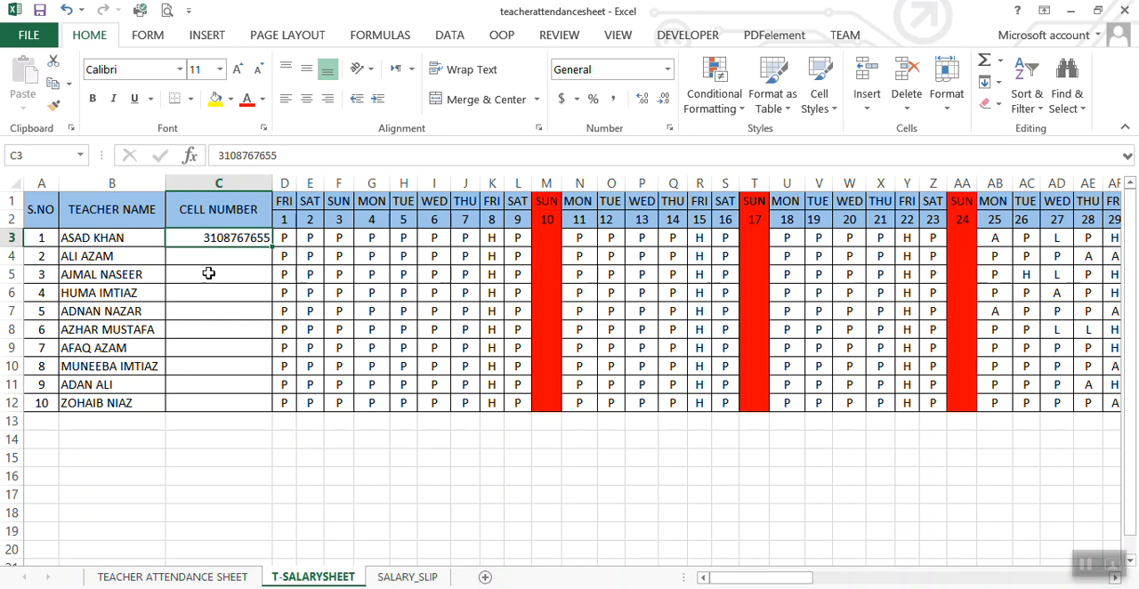
key("Delete")
Step: Apply the custom number format +92######### to the empty CELL NUMBER cells C3:C12
left_click_drag(218, 237, 217, 401)
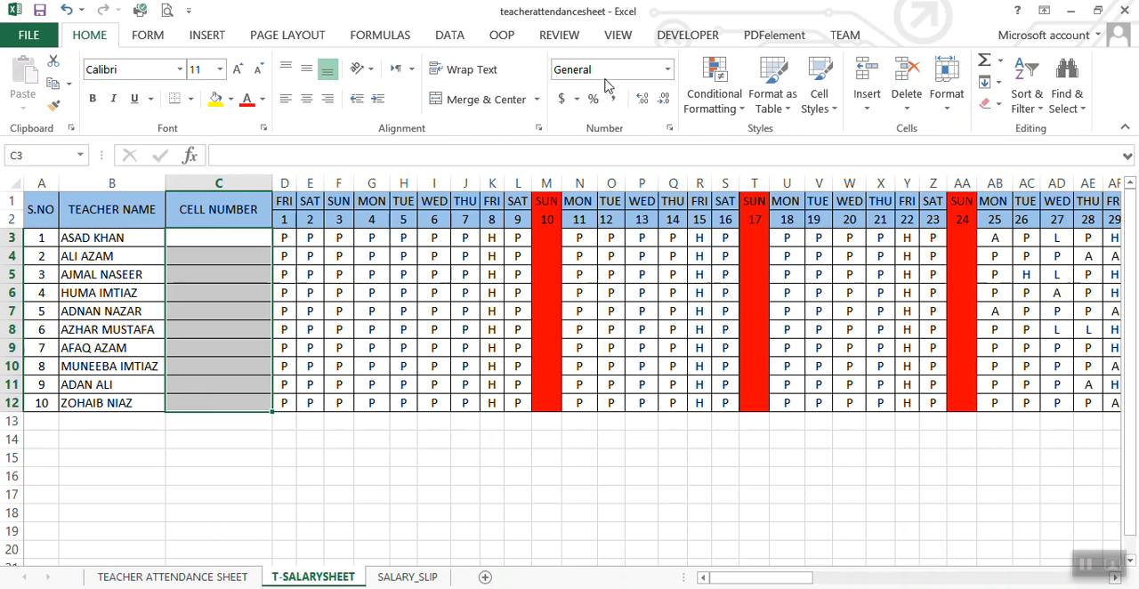
left_click(669, 71)
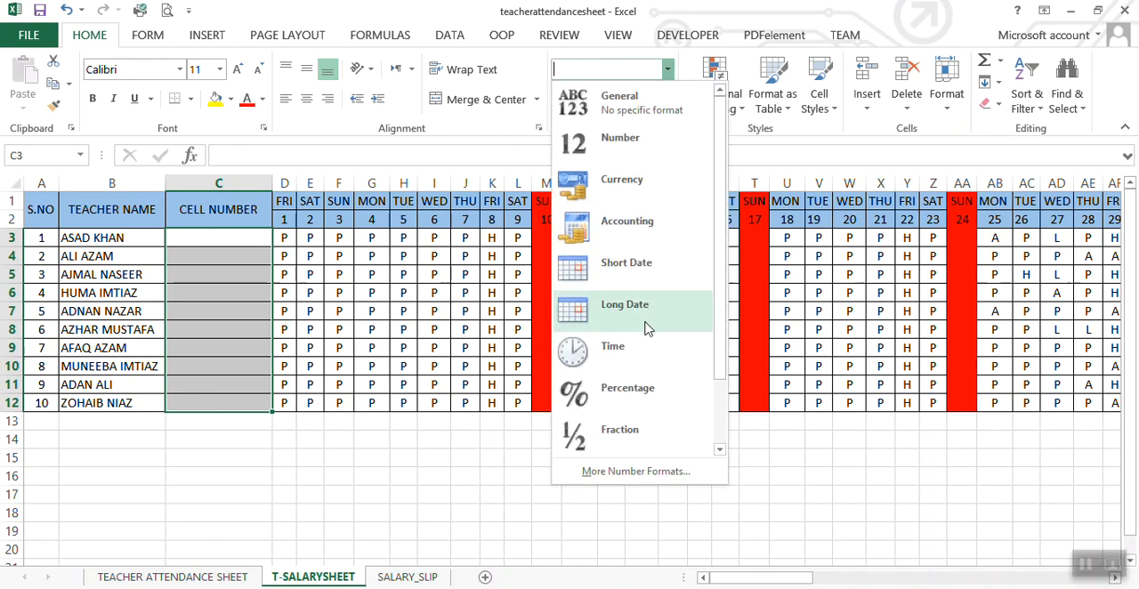
left_click(647, 481)
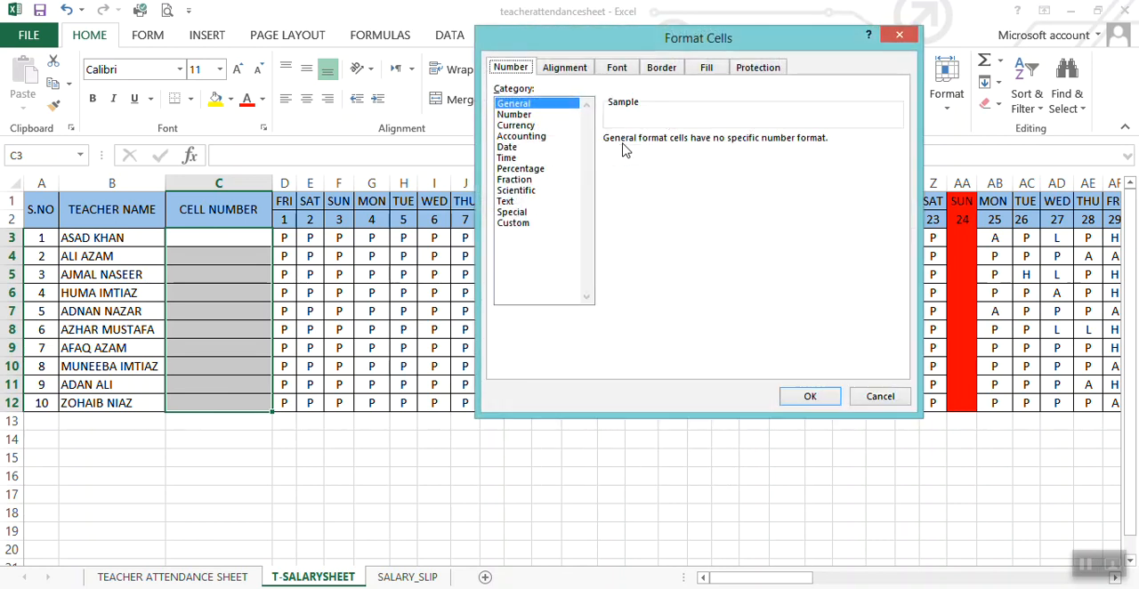
left_click(522, 224)
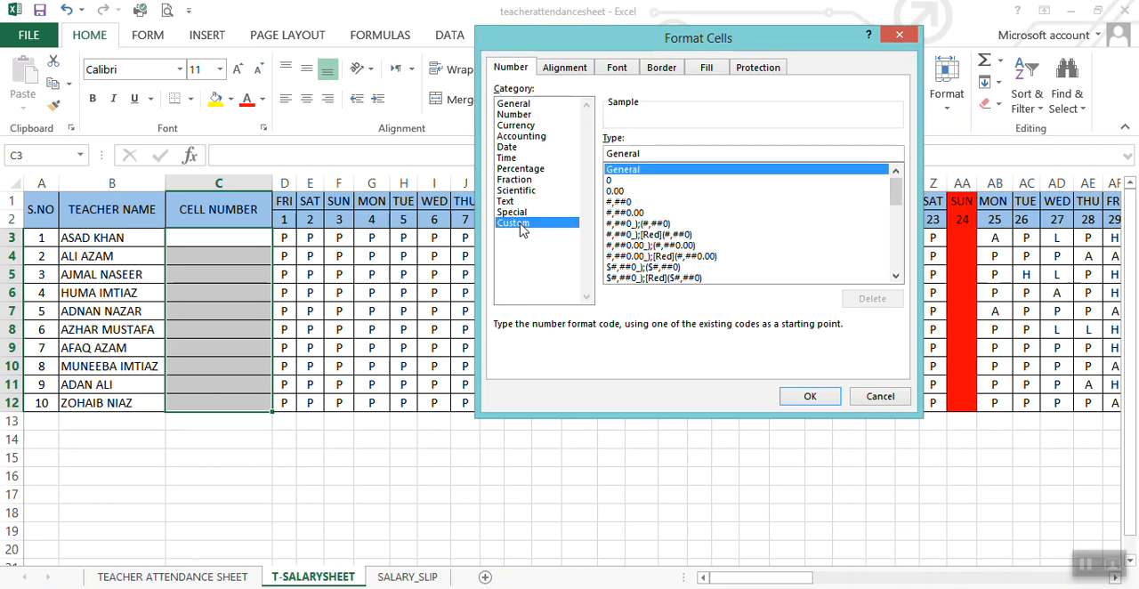
left_click(650, 153)
double_click(599, 155)
type("+92")
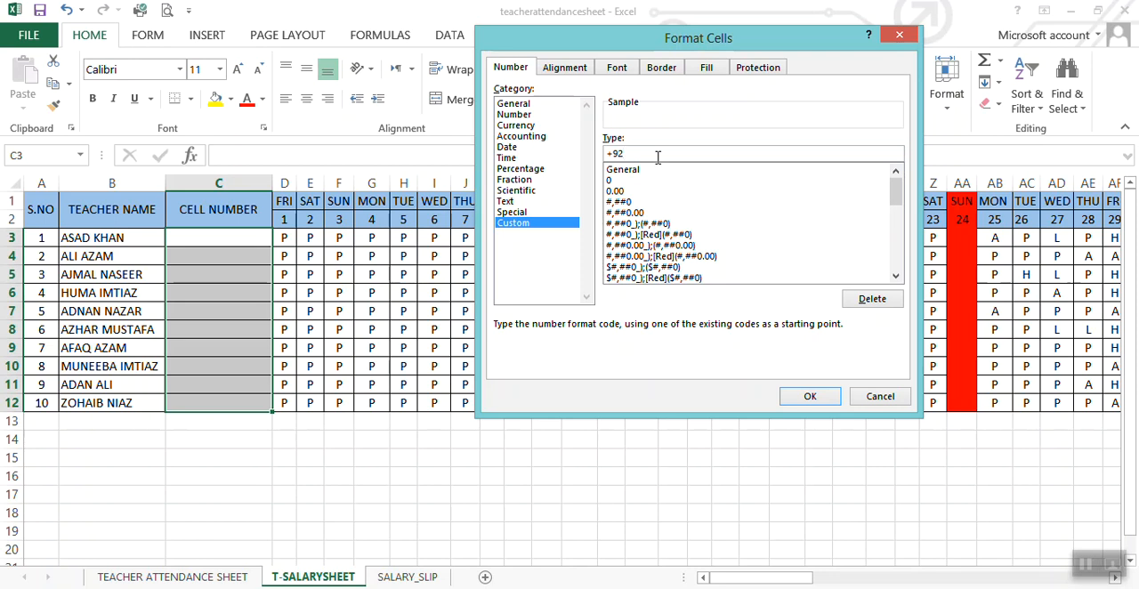
type("#########")
left_click(816, 397)
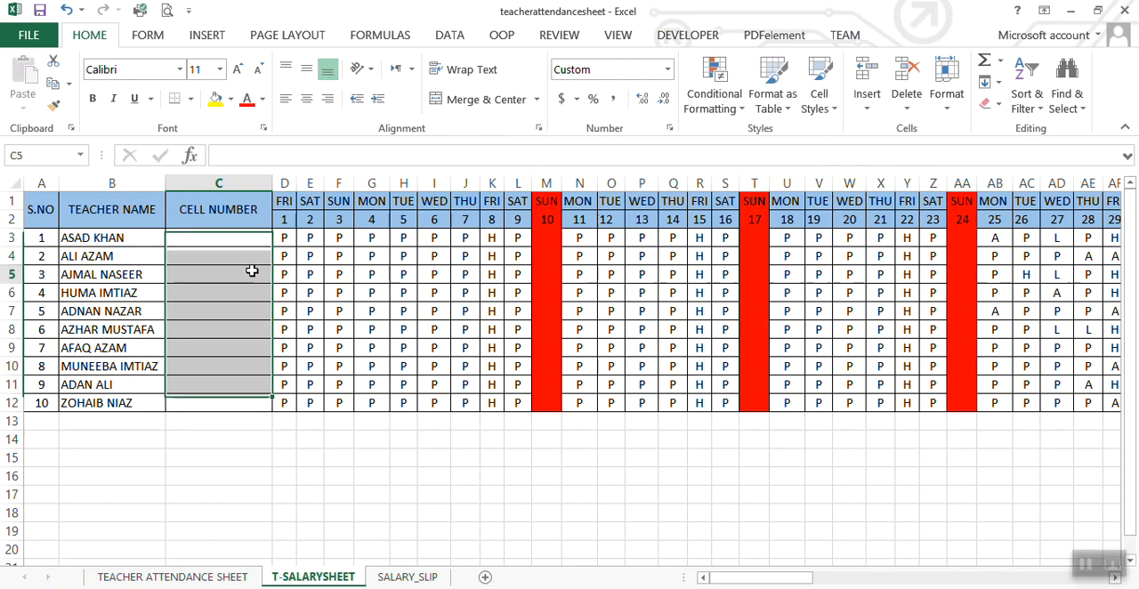
Step: Enter a phone number in C3 for the first teacher and widen column C to fit it
left_click(233, 237)
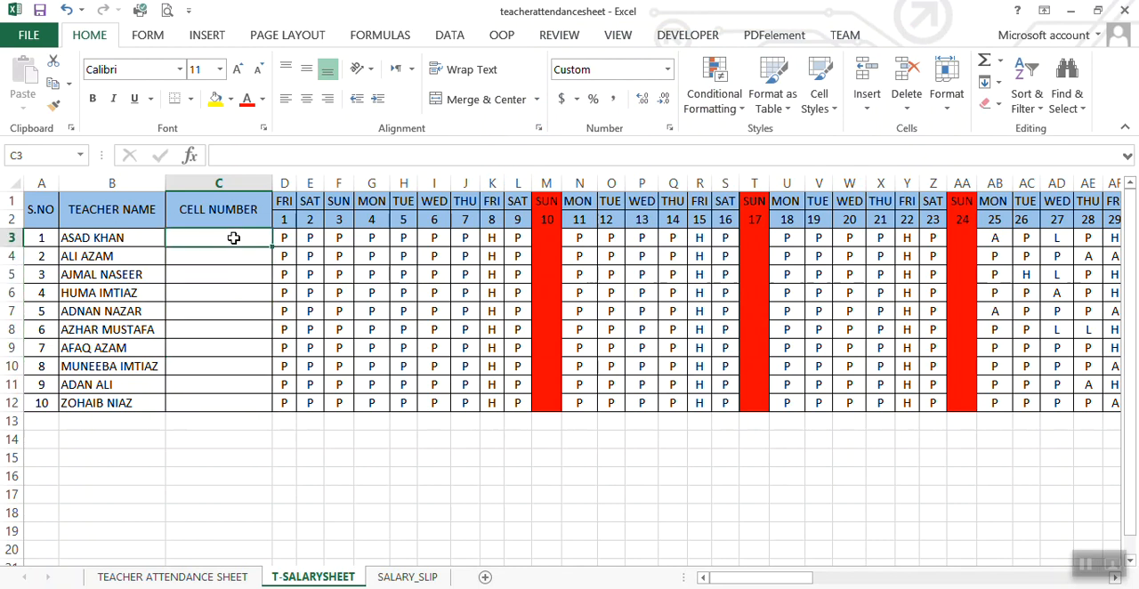
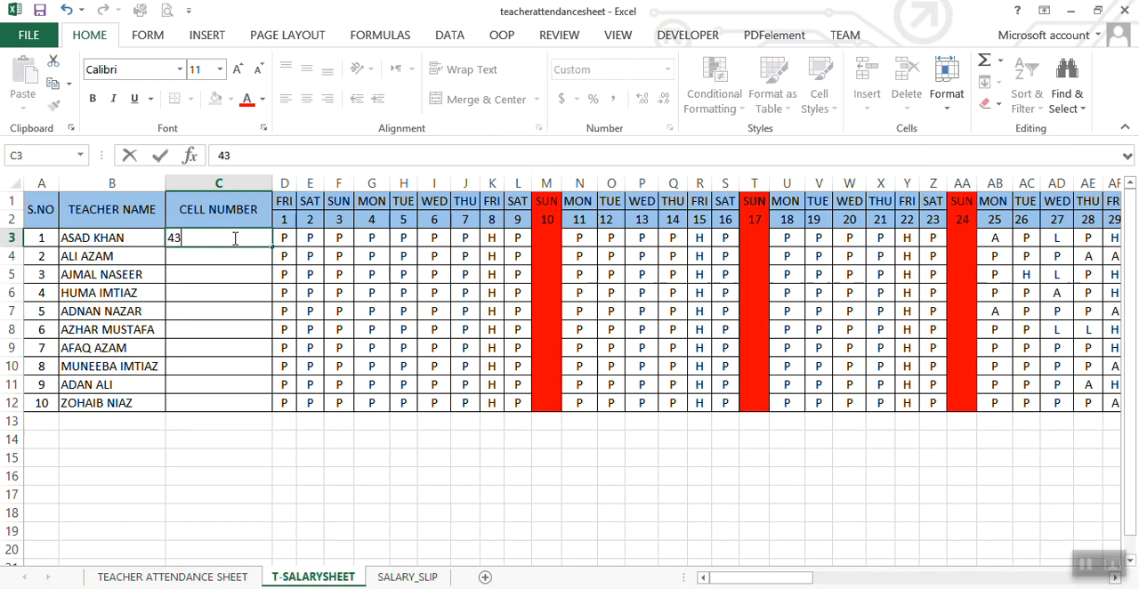
key("Return")
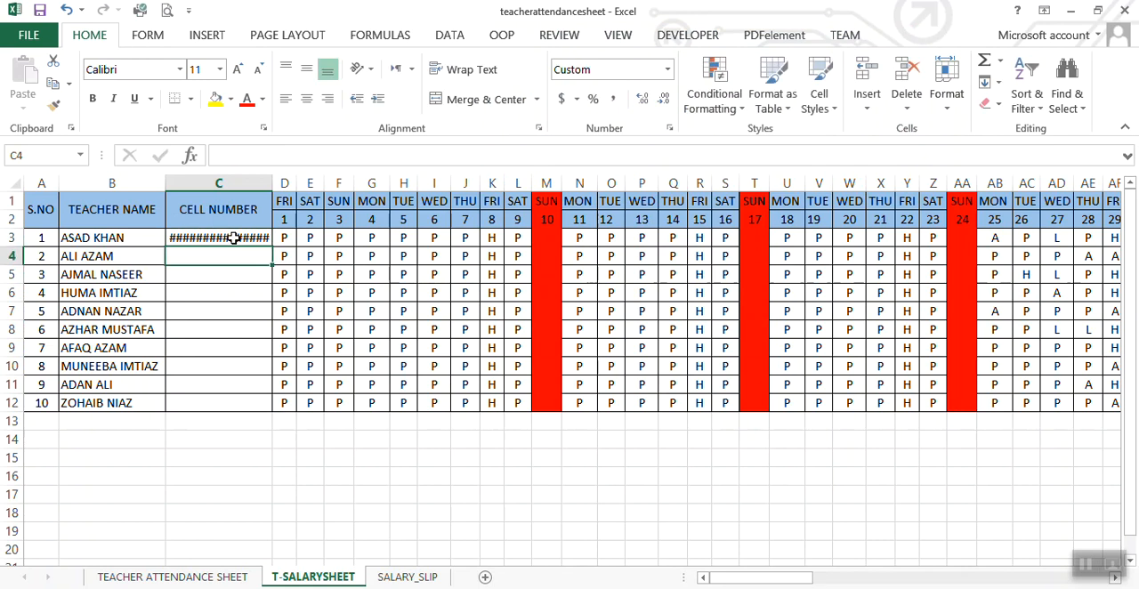
left_click_drag(274, 183, 301, 185)
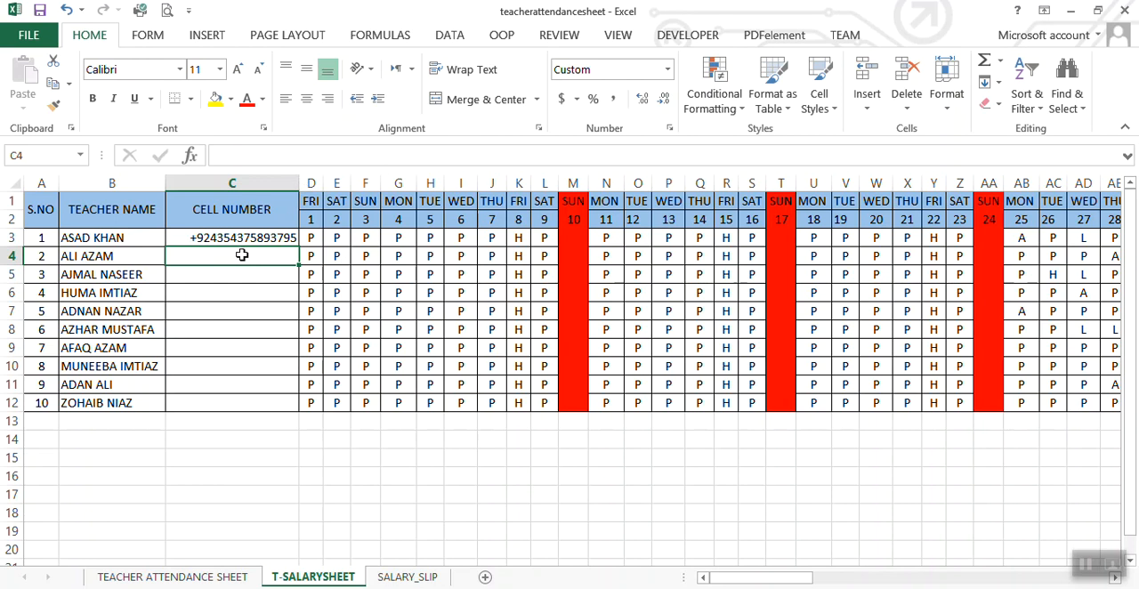
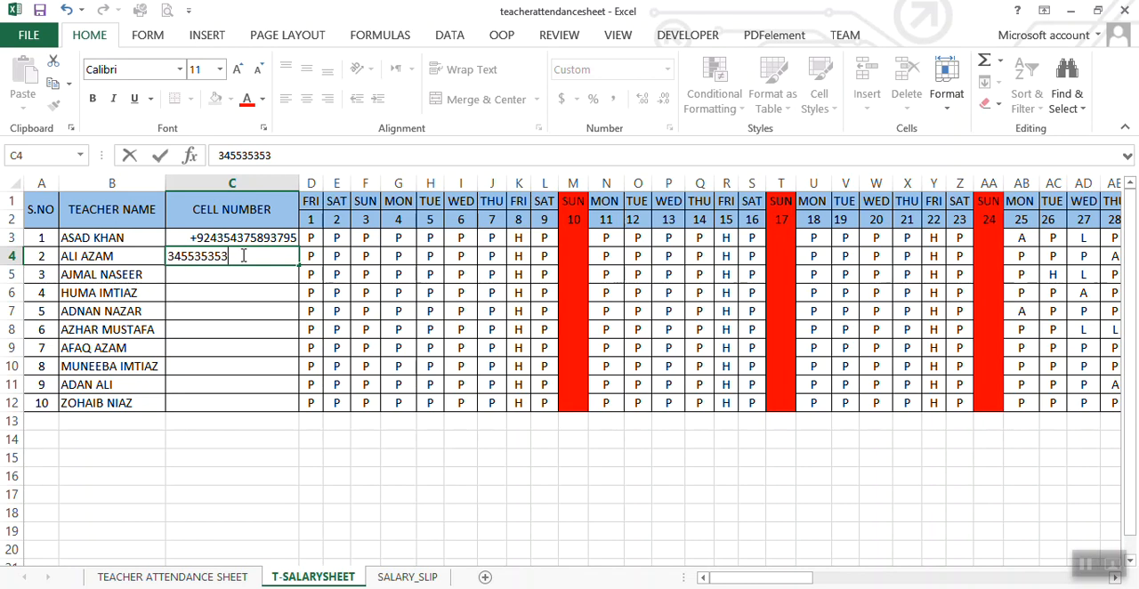
Step: Enter a sample phone number in C4 for the second teacher
left_click(236, 274)
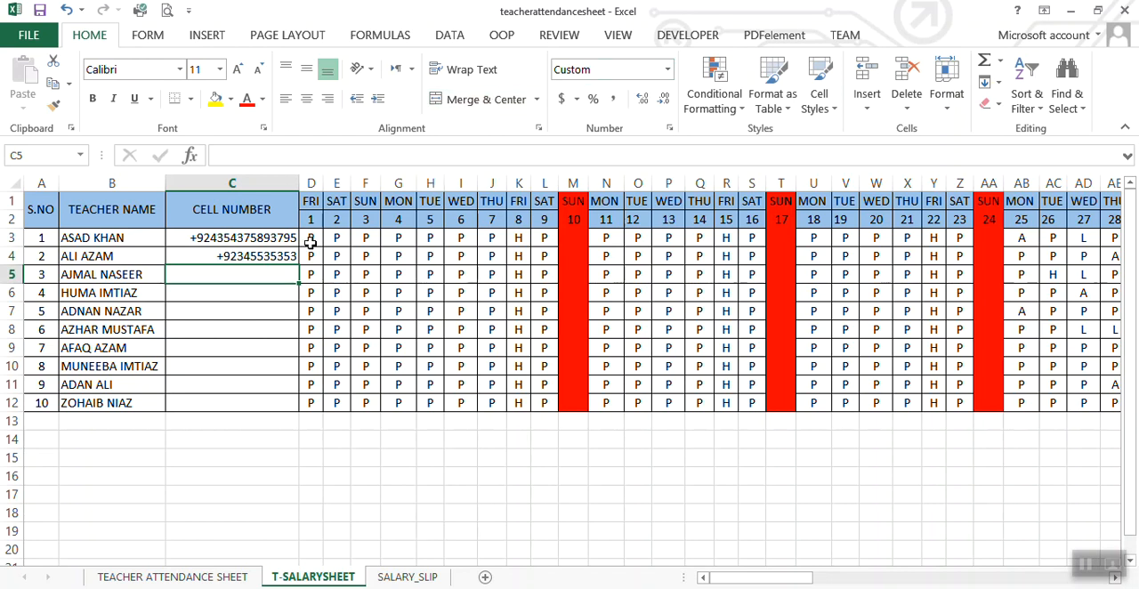
left_click(222, 304)
left_click(222, 365)
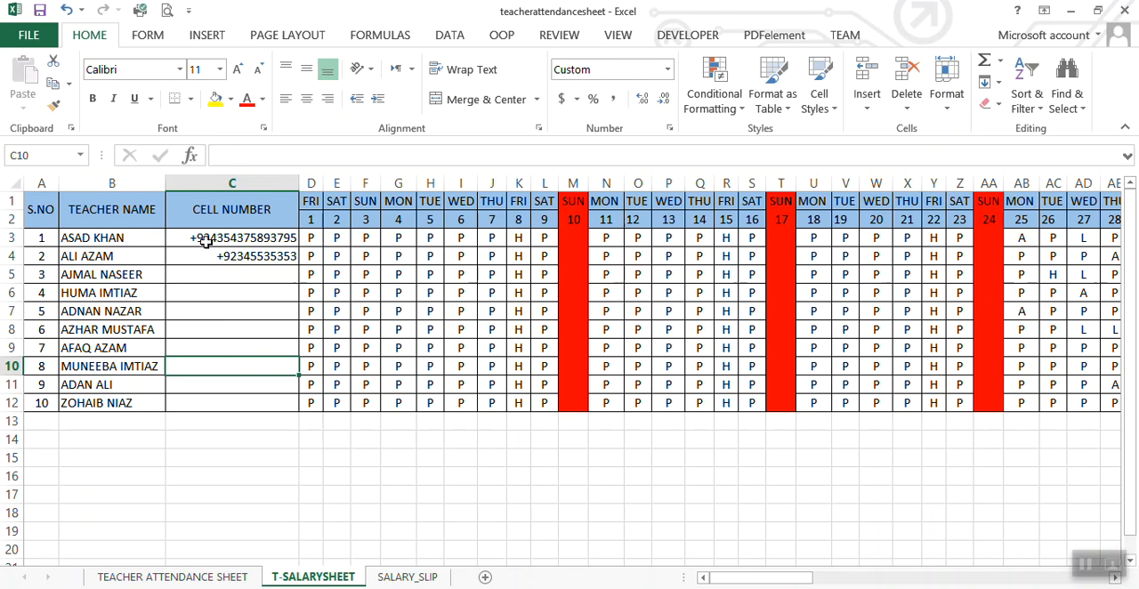
Step: Shorten the phone number in C3 to ten digits and clear the number in C4
left_click(205, 239)
double_click(259, 239)
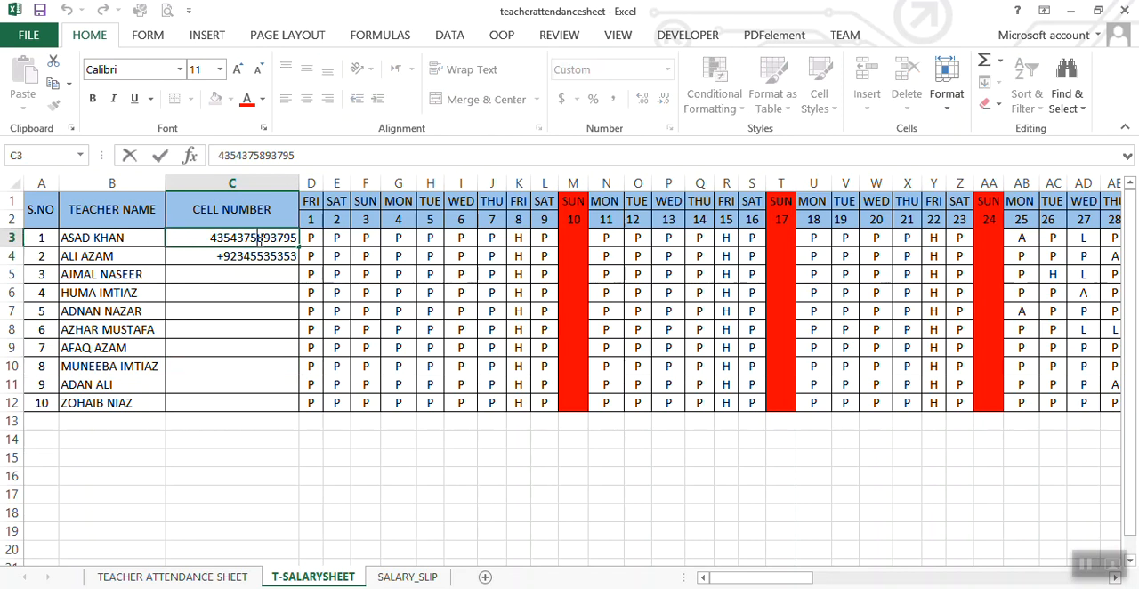
key("BackSpace")
key("BackSpace")
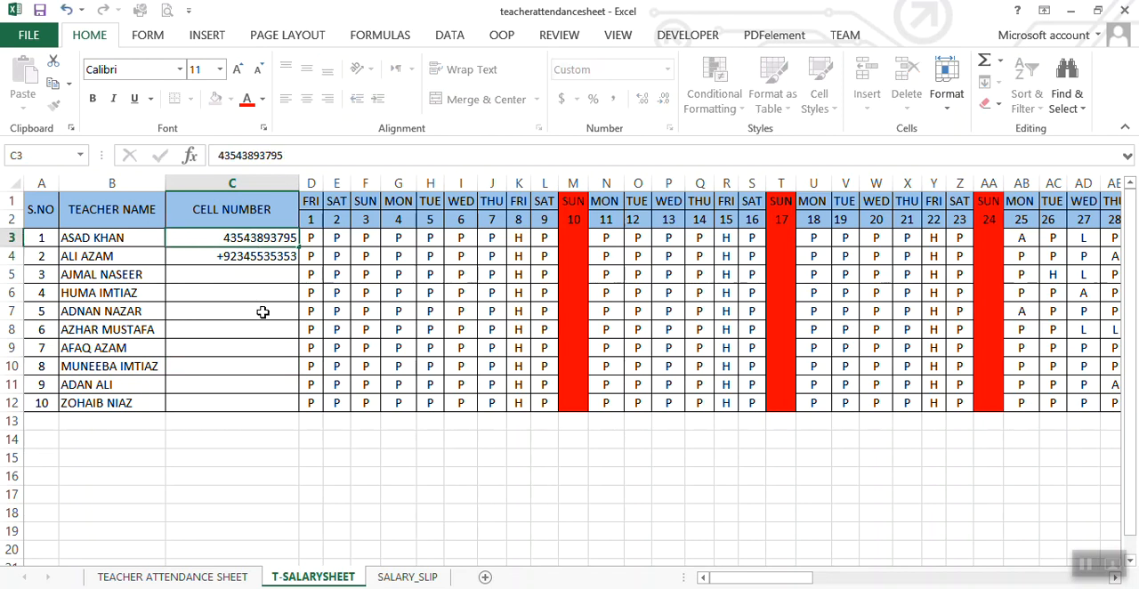
left_click(262, 311)
left_click(283, 242)
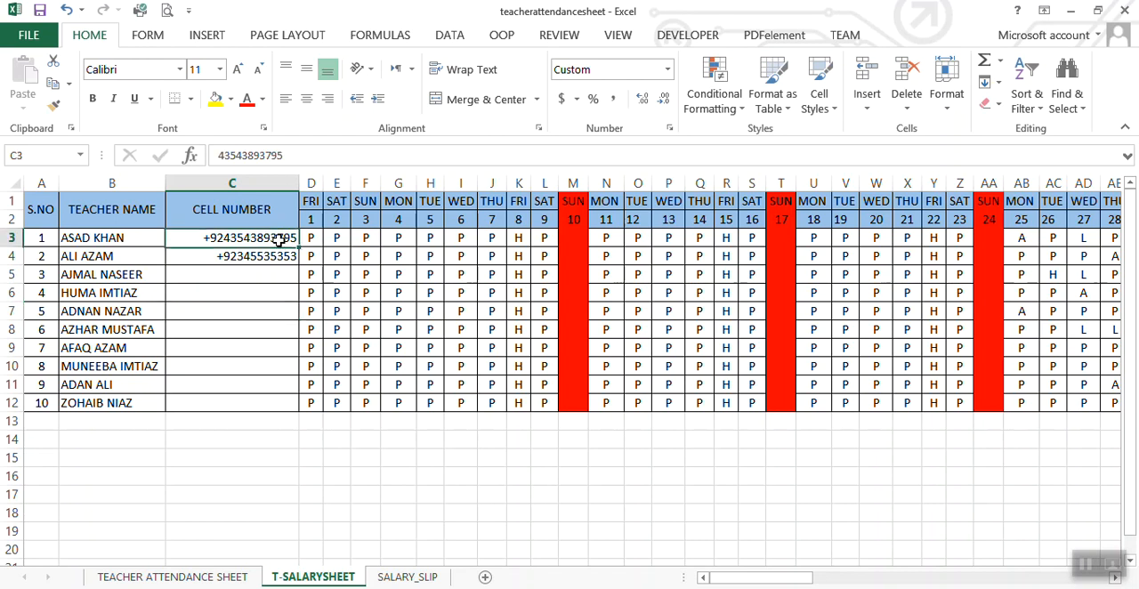
double_click(278, 239)
key("BackSpace")
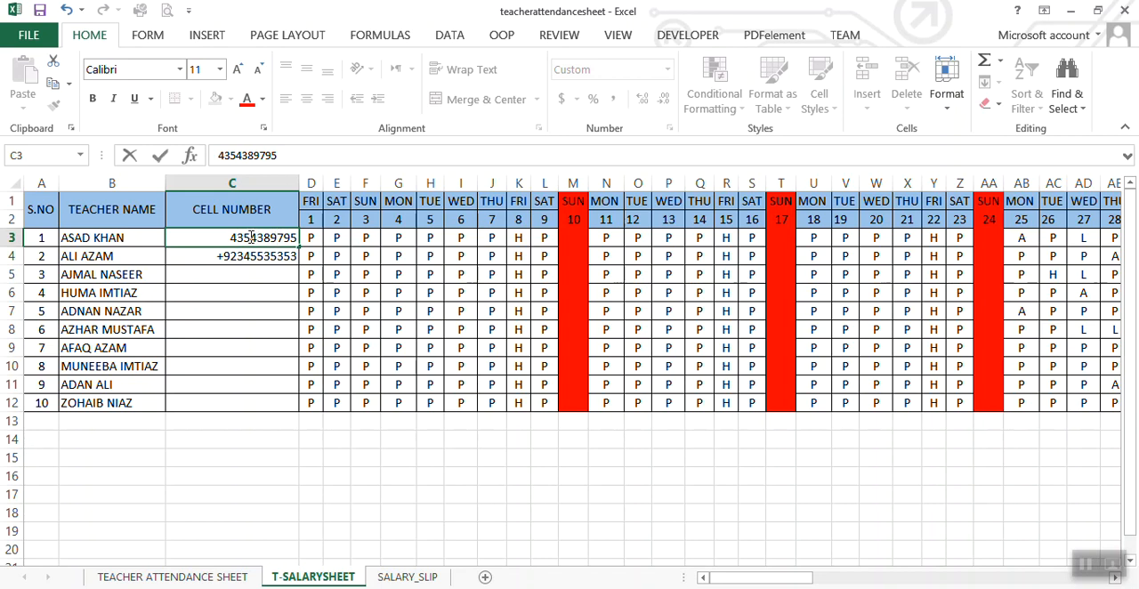
left_click(250, 257)
key("Delete")
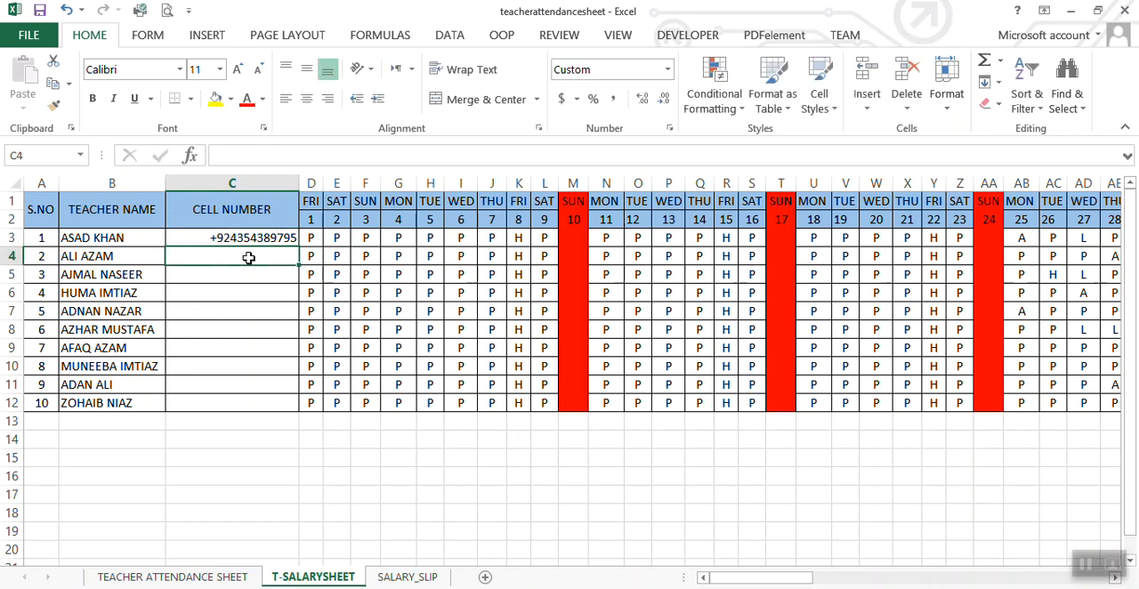
Step: Fill the phone number from C3 down to C12 as a series
left_click(250, 239)
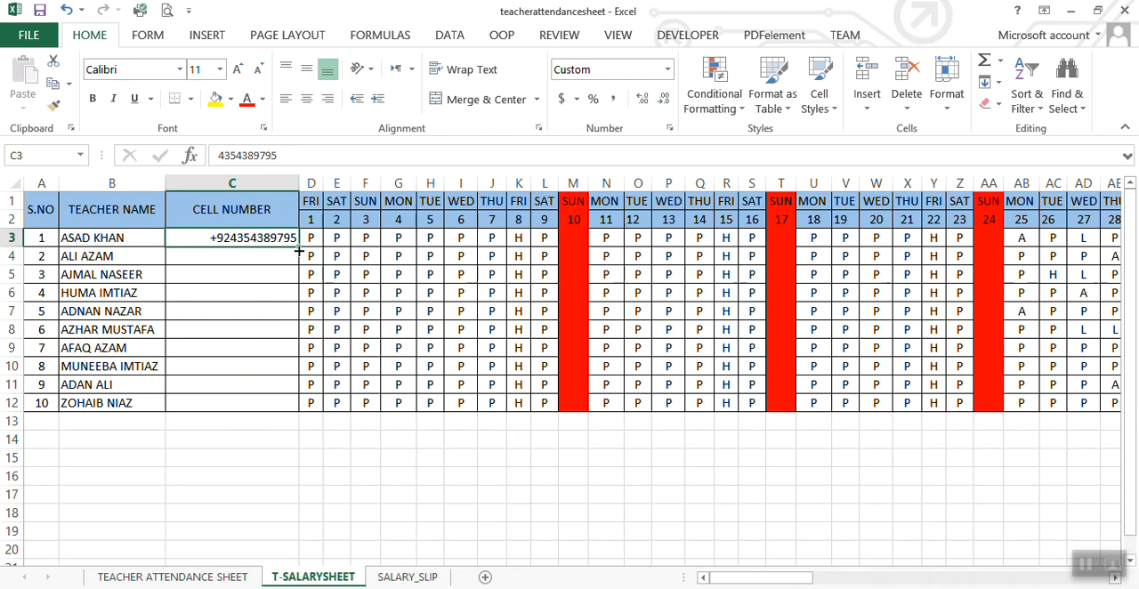
left_click_drag(299, 247, 290, 408)
left_click(323, 425)
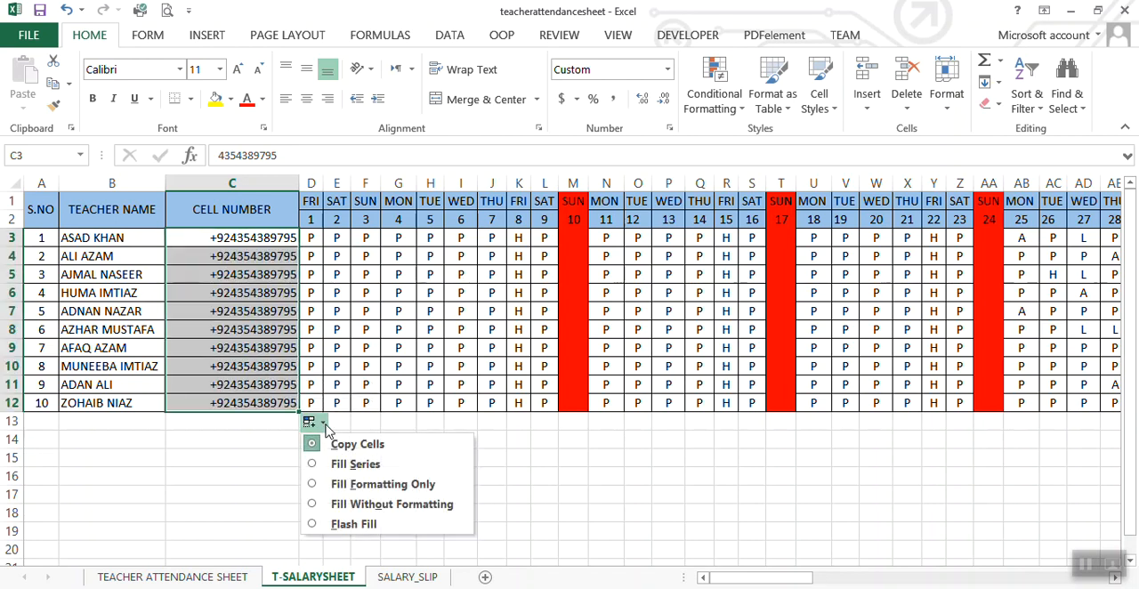
left_click(357, 464)
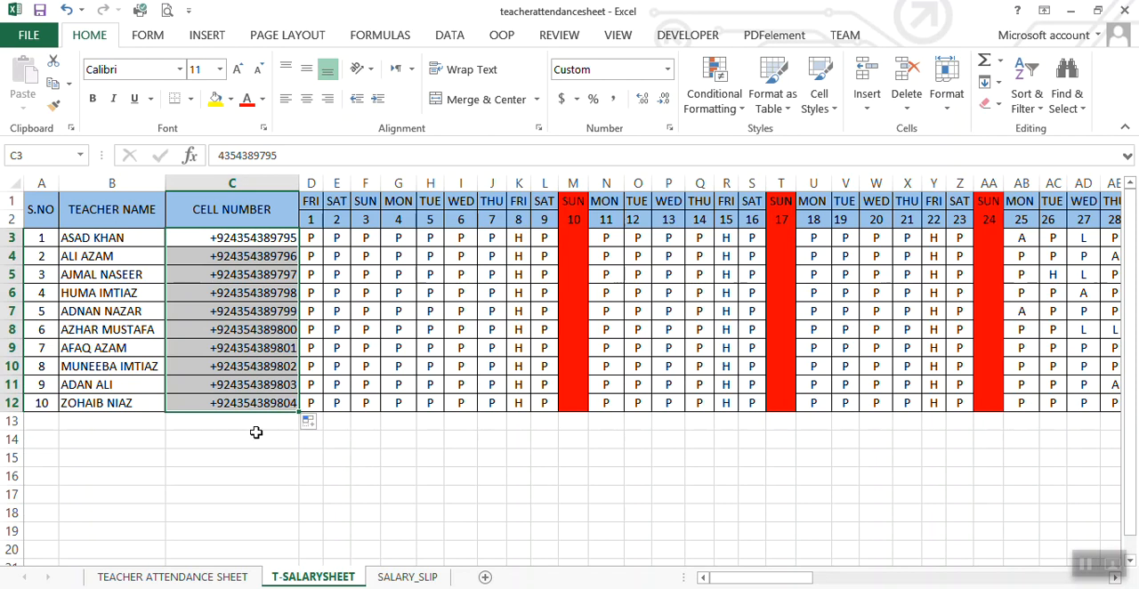
Step: Narrow the CELL NUMBER column so it just fits the phone numbers
left_click(256, 434)
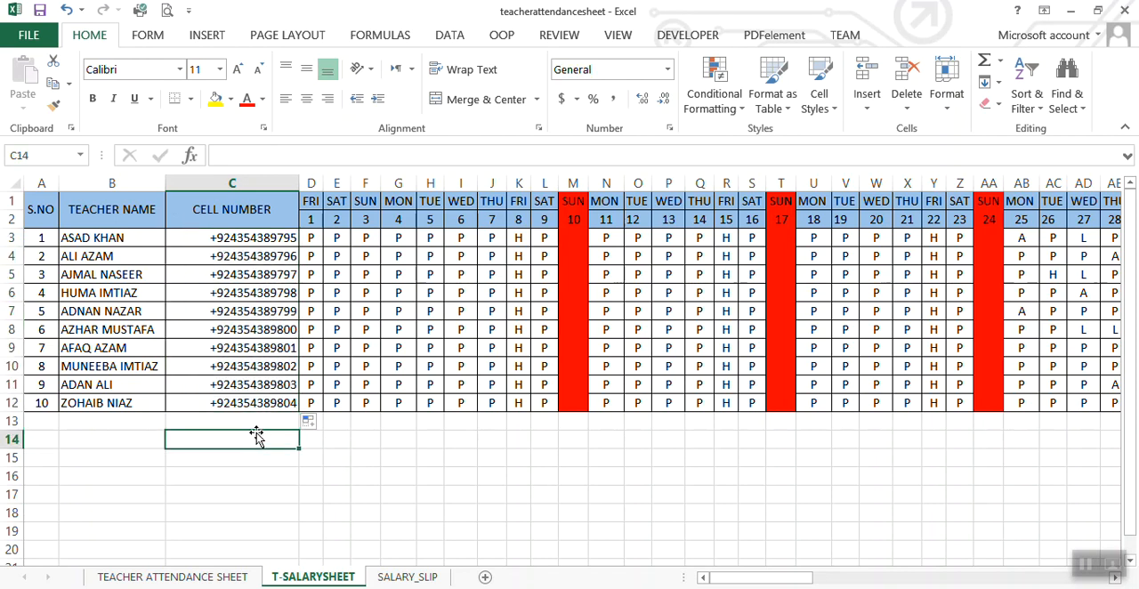
left_click_drag(298, 183, 266, 183)
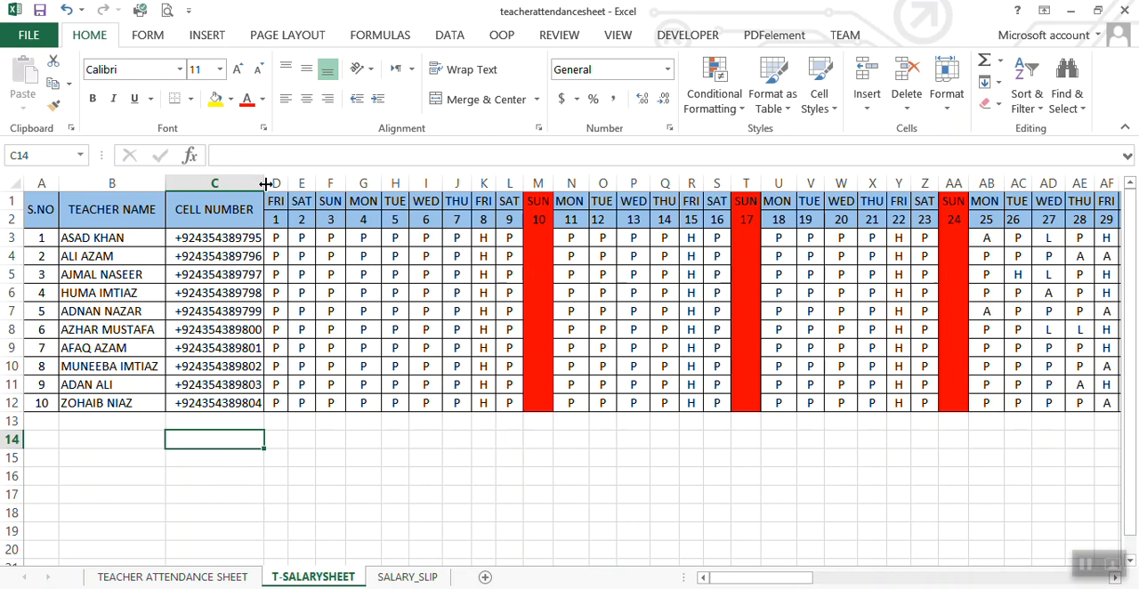
left_click(335, 495)
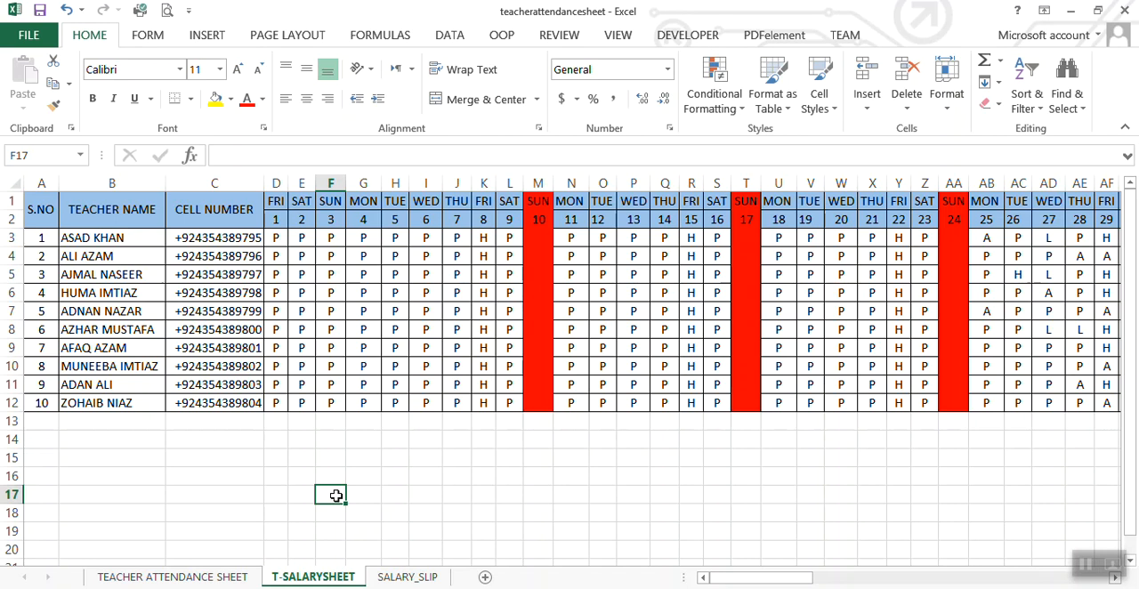
Step: Open the SALARY_SLIP sheet, check its print preview and save the workbook
left_click_drag(756, 580, 941, 583)
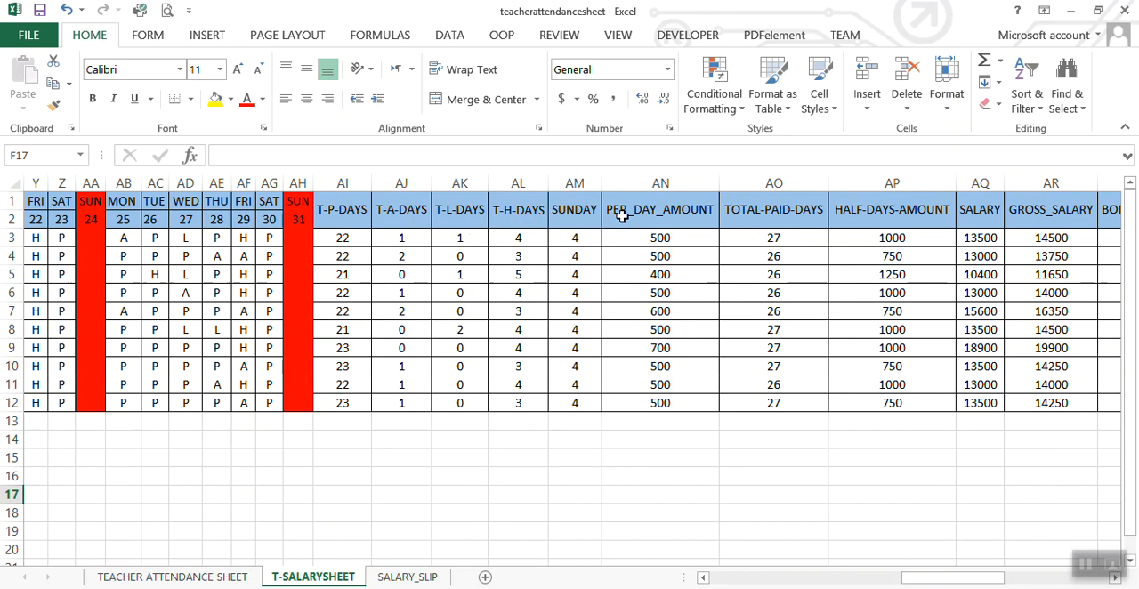
left_click_drag(953, 580, 852, 583)
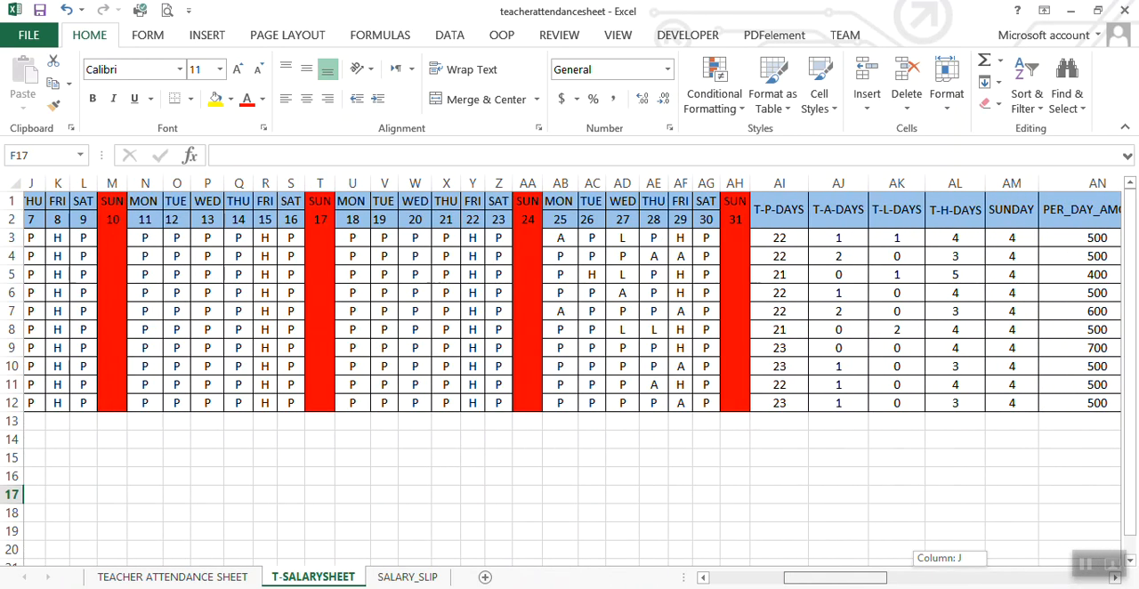
left_click(390, 579)
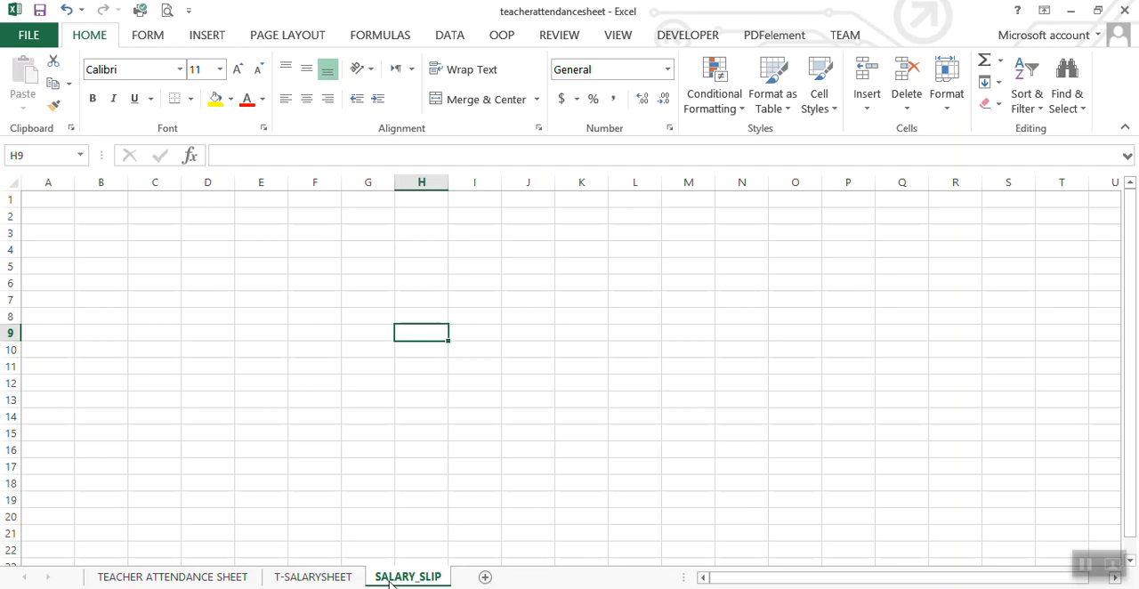
left_click(304, 429)
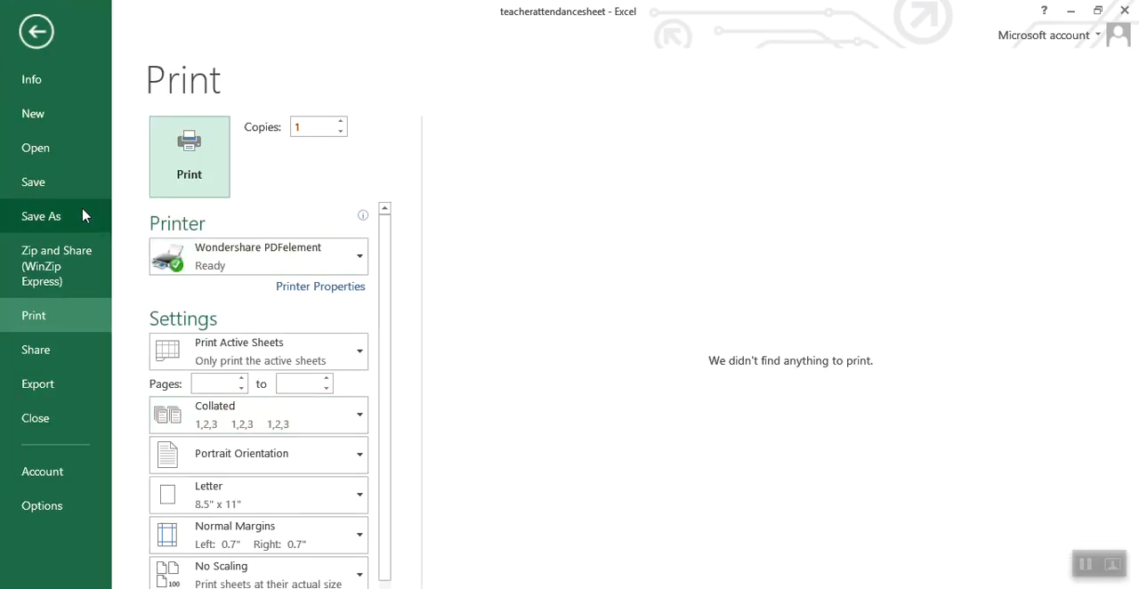
left_click(66, 186)
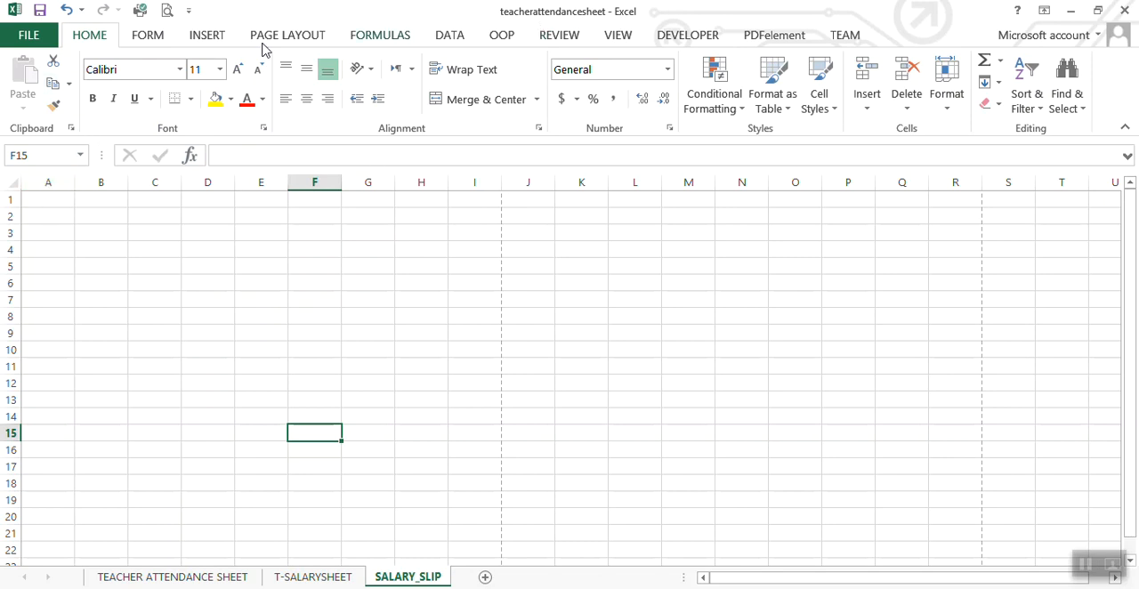
Step: Set the page orientation of the SALARY_SLIP sheet to Landscape
left_click(618, 36)
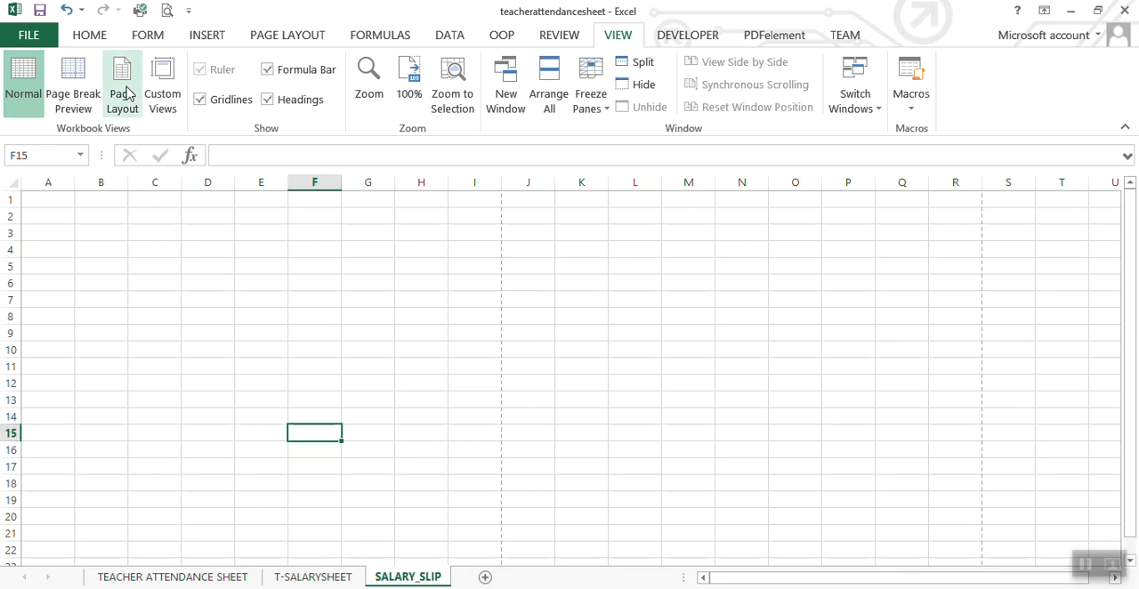
left_click(283, 36)
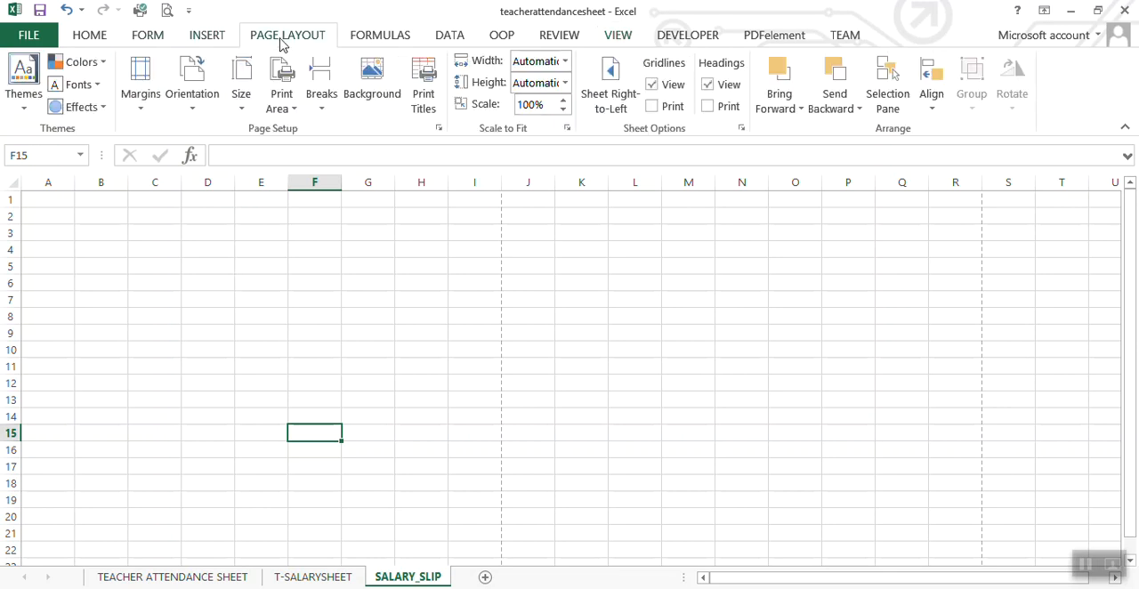
left_click(190, 112)
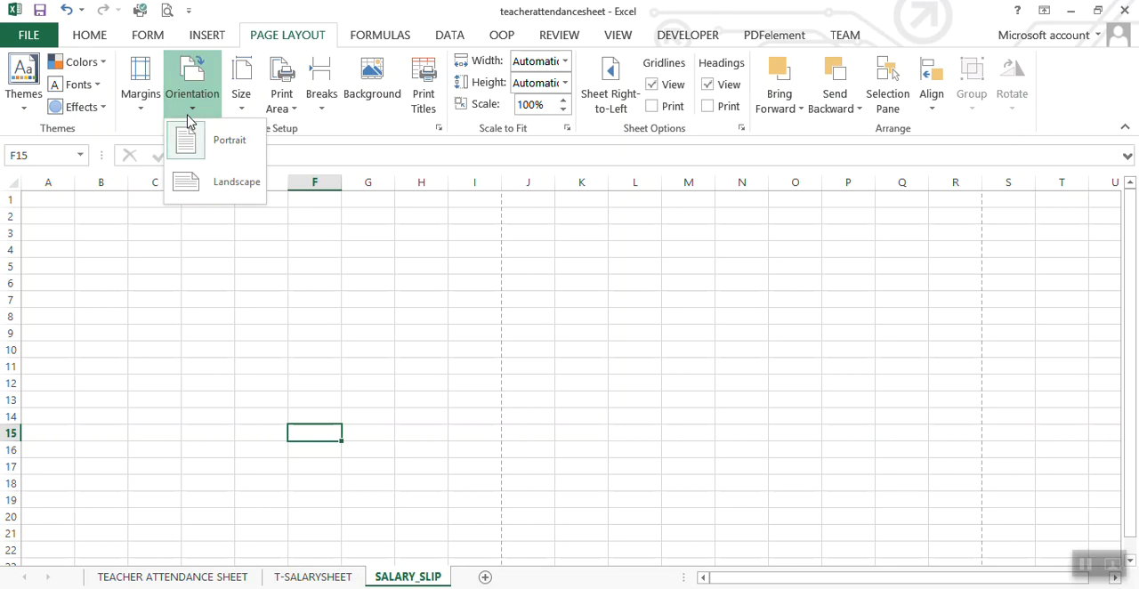
left_click(227, 184)
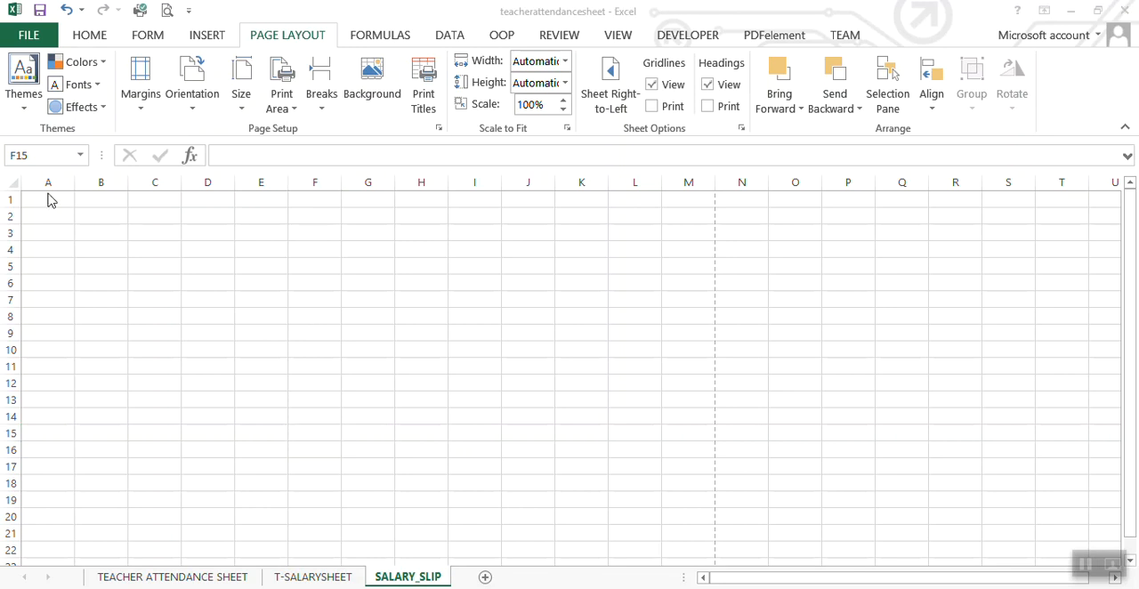
Step: Merge and center B2:L3 into one heading cell with wrapped text and middle alignment
left_click_drag(48, 202, 611, 275)
left_click(613, 299)
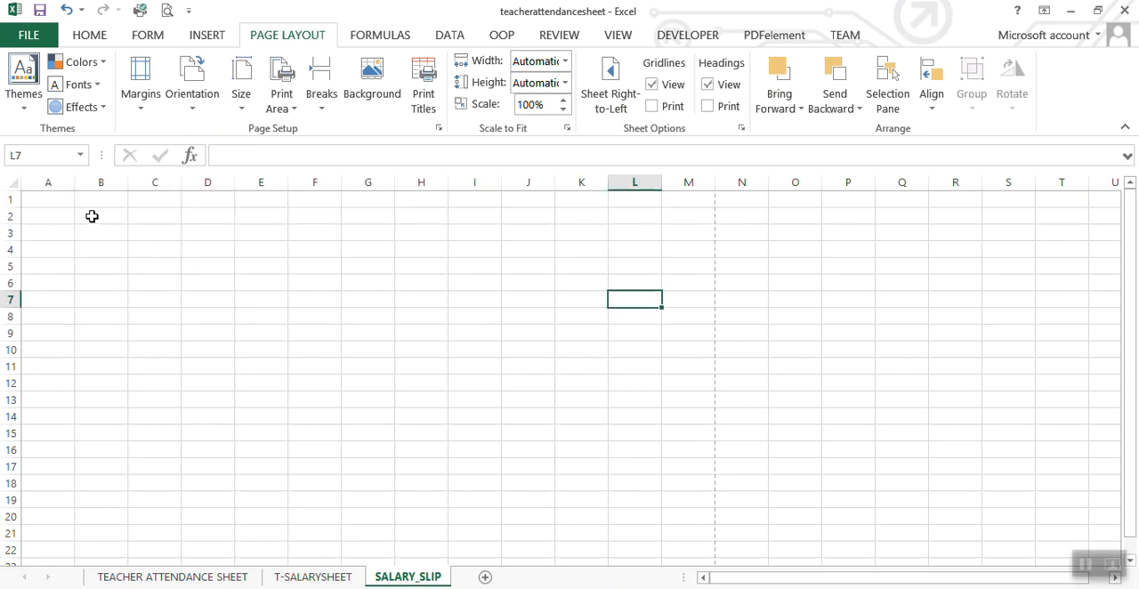
left_click_drag(91, 214, 620, 230)
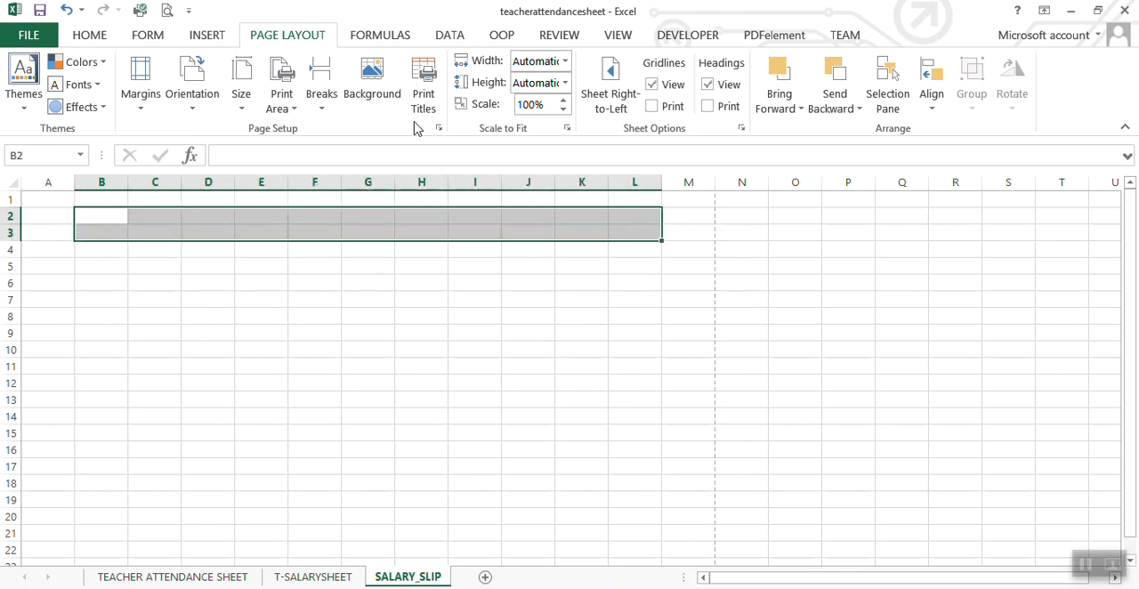
left_click(92, 37)
left_click(482, 102)
left_click(466, 70)
left_click(306, 69)
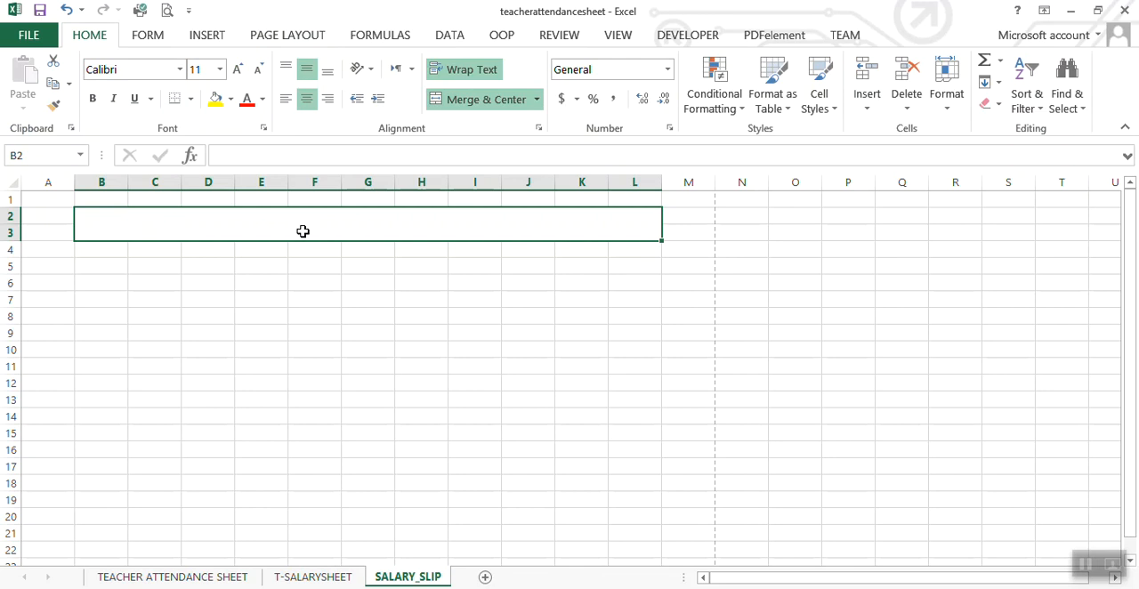
Step: Enter the heading "SCHOOL NAME HERE" in the merged cell B2
double_click(303, 232)
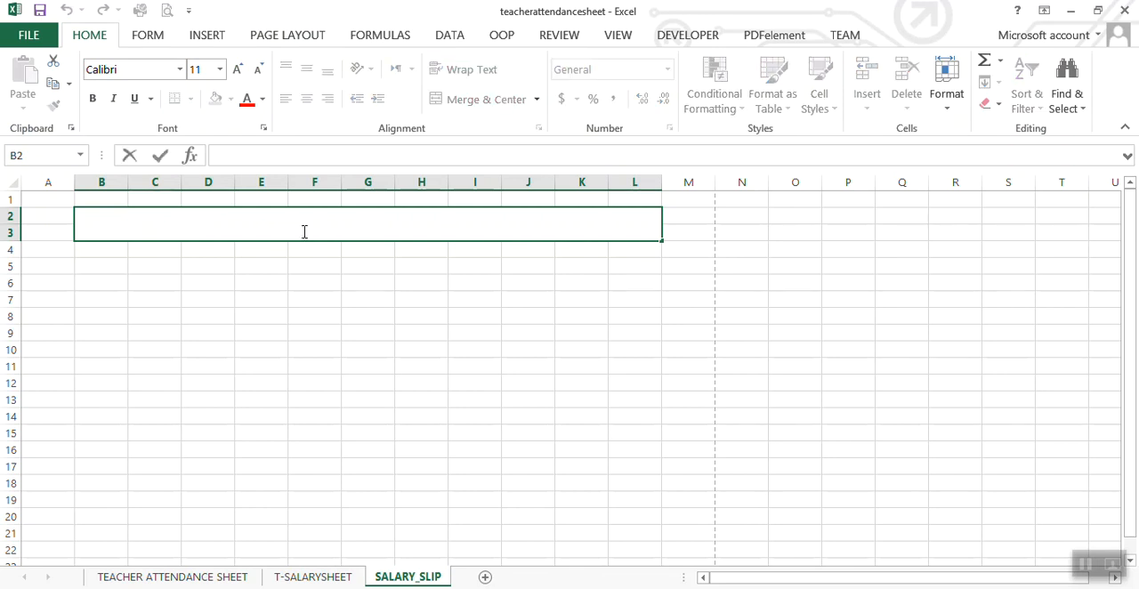
type("SCHOOL NAME HERE")
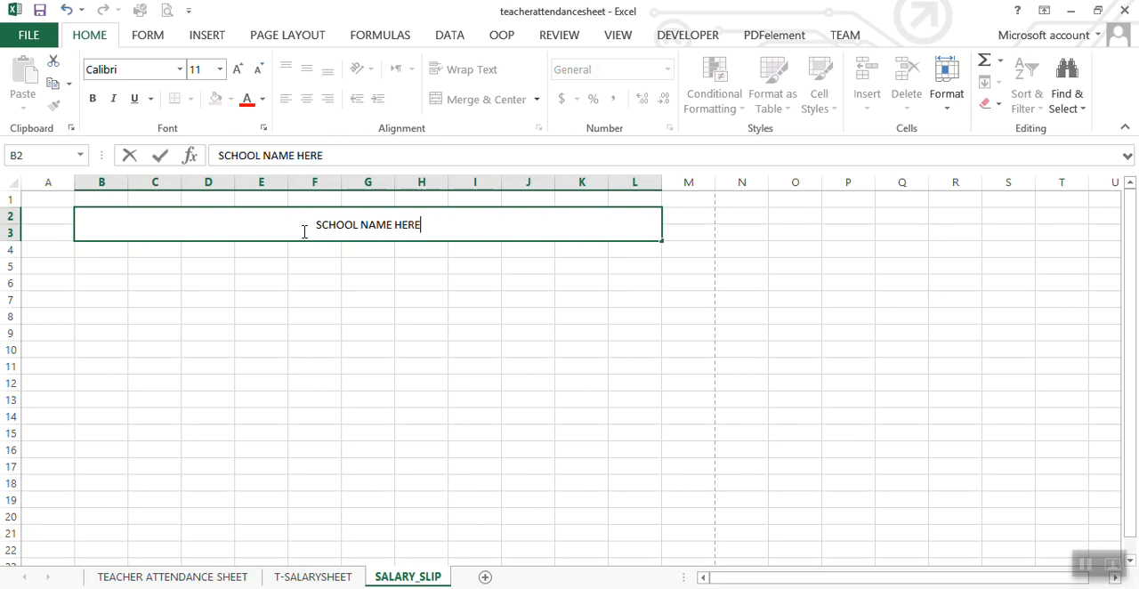
left_click(317, 277)
Step: Format the school name heading as bold and underlined with a font size of 20
left_click(305, 223)
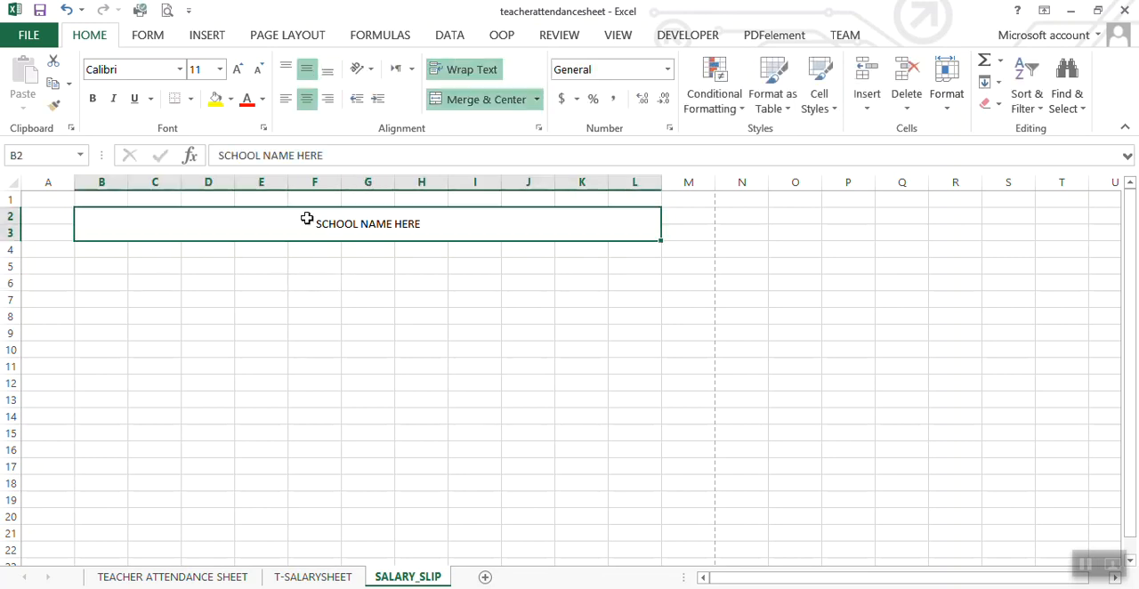
left_click(93, 99)
left_click(241, 69)
left_click(241, 69)
left_click(242, 69)
left_click(241, 69)
left_click(135, 98)
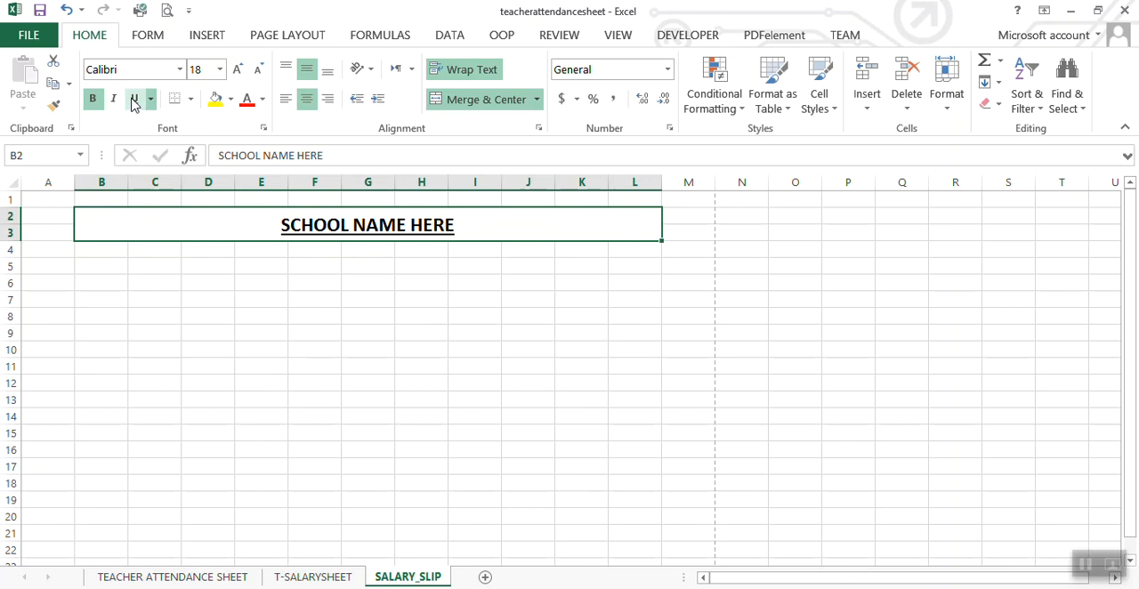
left_click(237, 69)
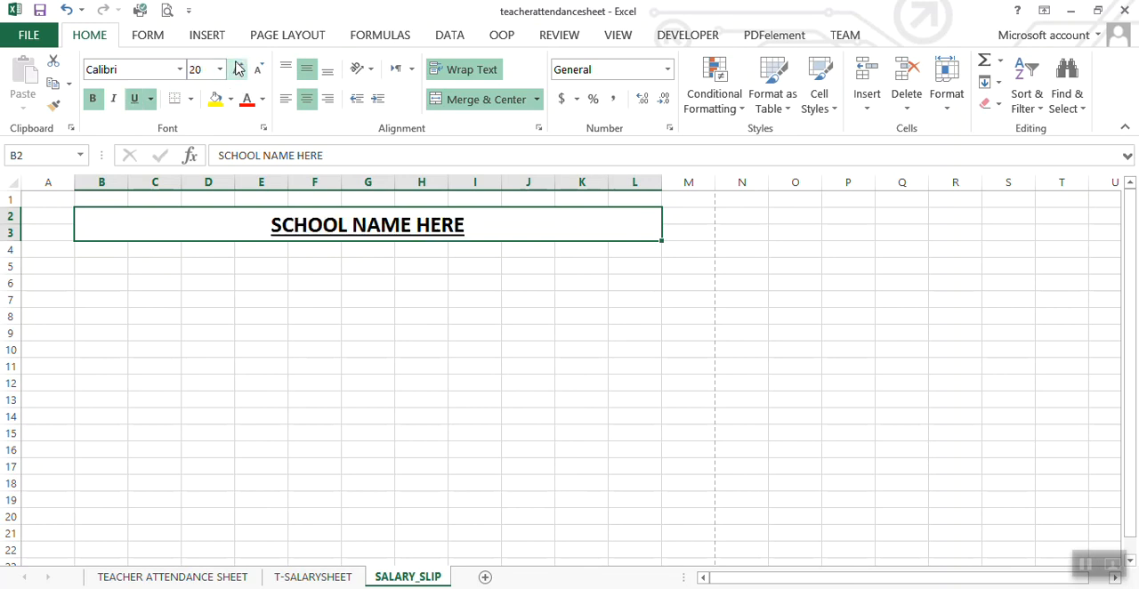
left_click(315, 335)
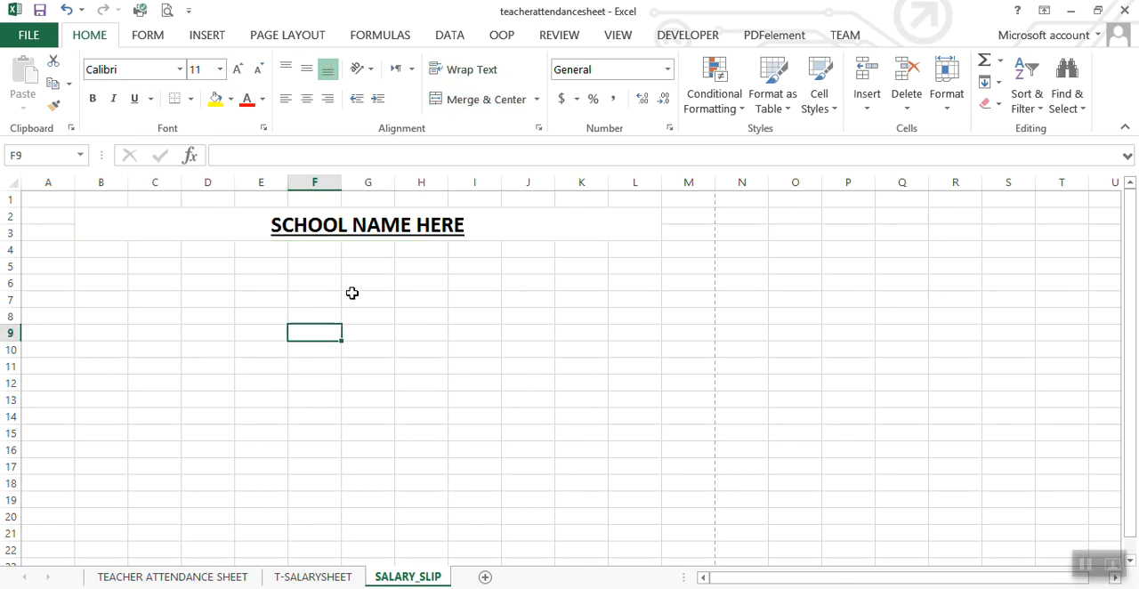
Step: Examine the area below the heading and how far down the printable page extends
left_click(247, 253)
left_click_drag(246, 253, 456, 362)
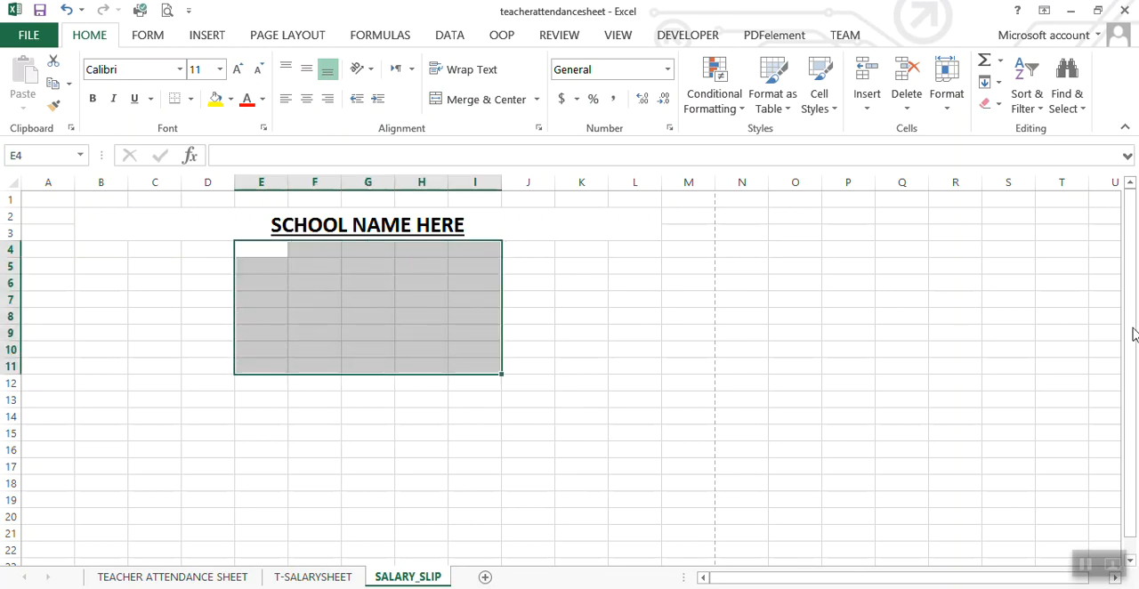
left_click(1134, 569)
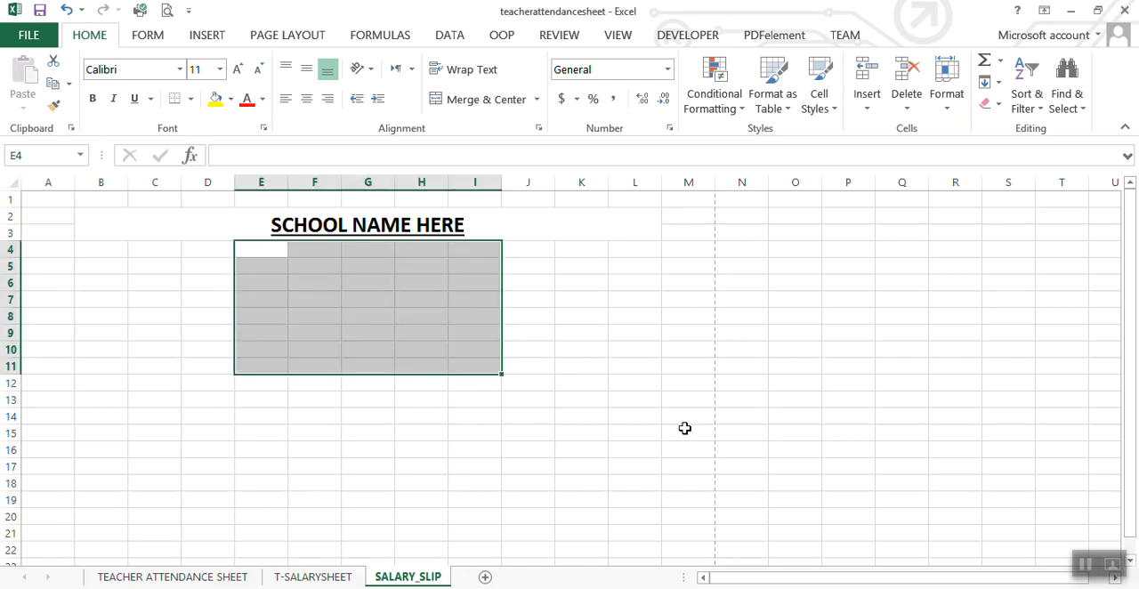
left_click(649, 413)
key("Down")
key("Down")
key("Down")
key("Down")
key("Down")
key("Down")
key("Down")
key("Down")
key("Down")
key("Down")
key("Down")
key("Down")
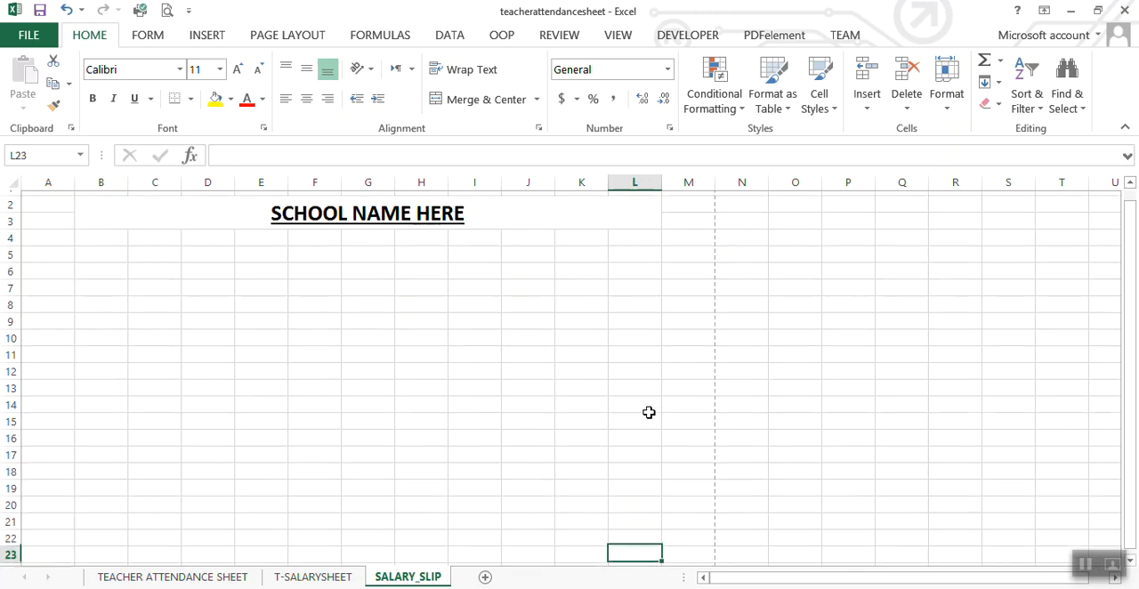
key("Down")
key("Down")
key("Down")
key("Down")
key("Down")
key("Down")
key("Down")
key("Down")
key("Down")
key("Down")
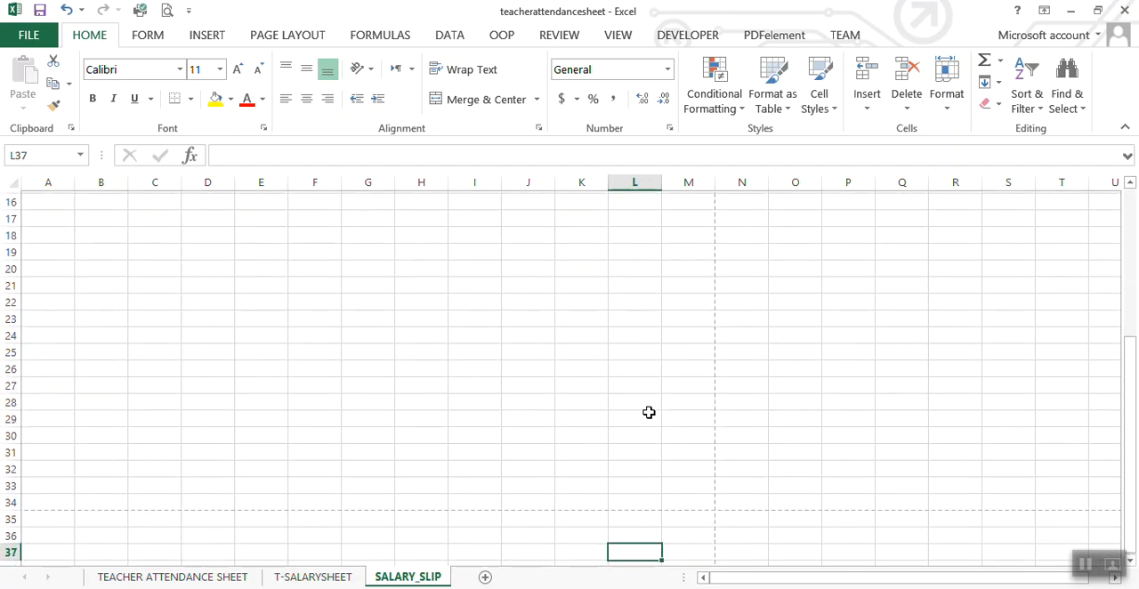
key("Up")
key("Up")
key("Up")
key("Up")
key("Up")
key("Up")
key("Up")
key("Up")
key("Up")
key("Up")
key("Up")
key("Up")
key("Up")
key("Up")
key("Up")
key("Up")
key("Up")
key("Up")
key("Up")
key("Up")
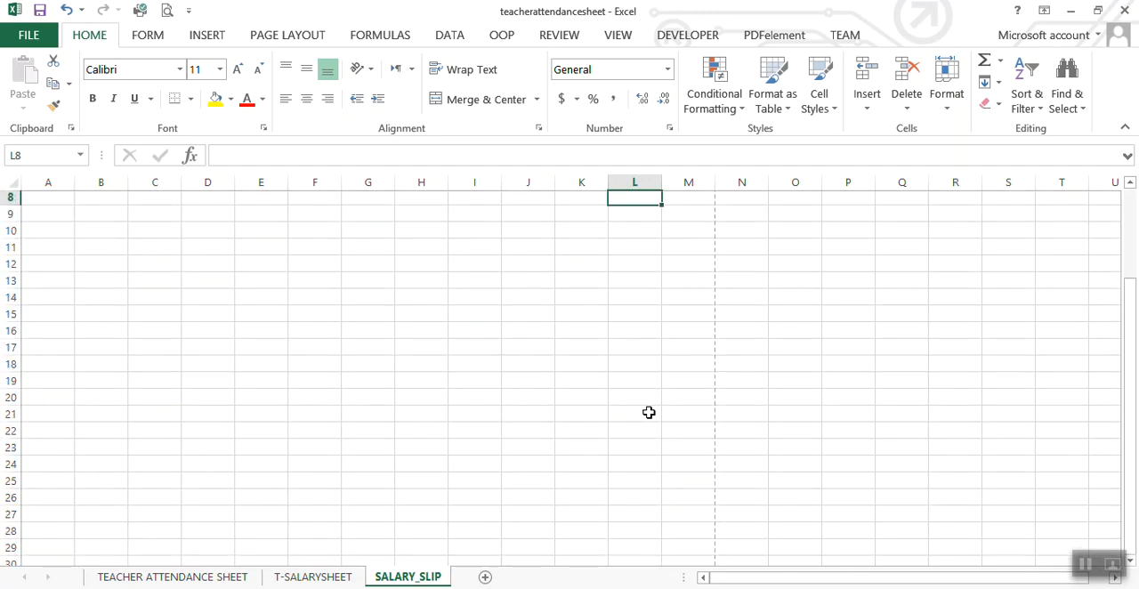
key("Up")
key("Up")
key("Up")
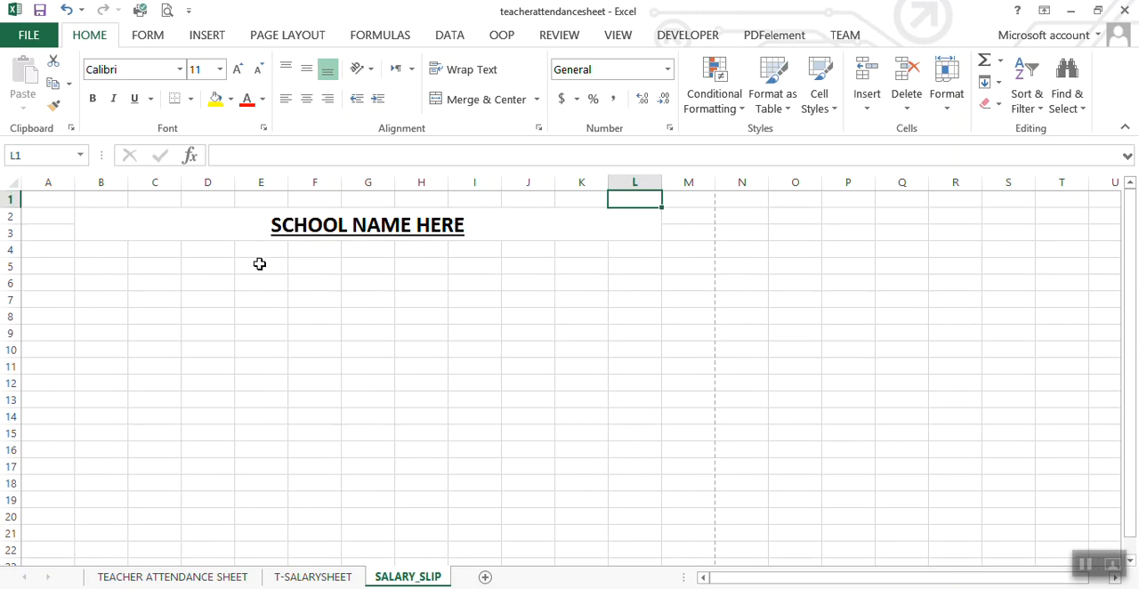
Step: Apply All Borders to the merged school name heading
left_click(248, 254)
left_click(219, 236)
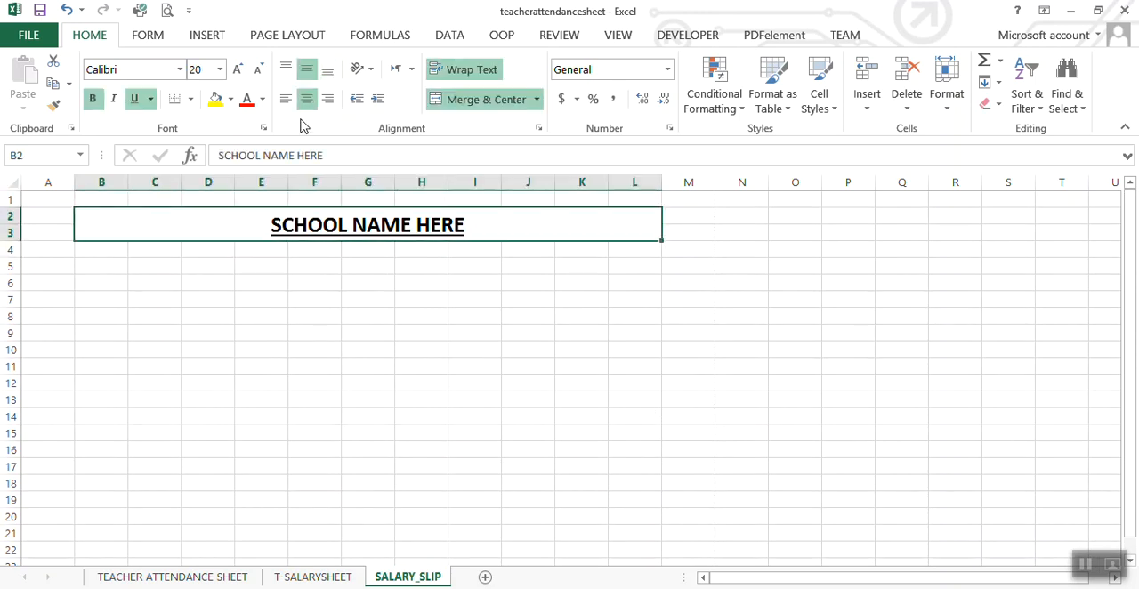
left_click(191, 98)
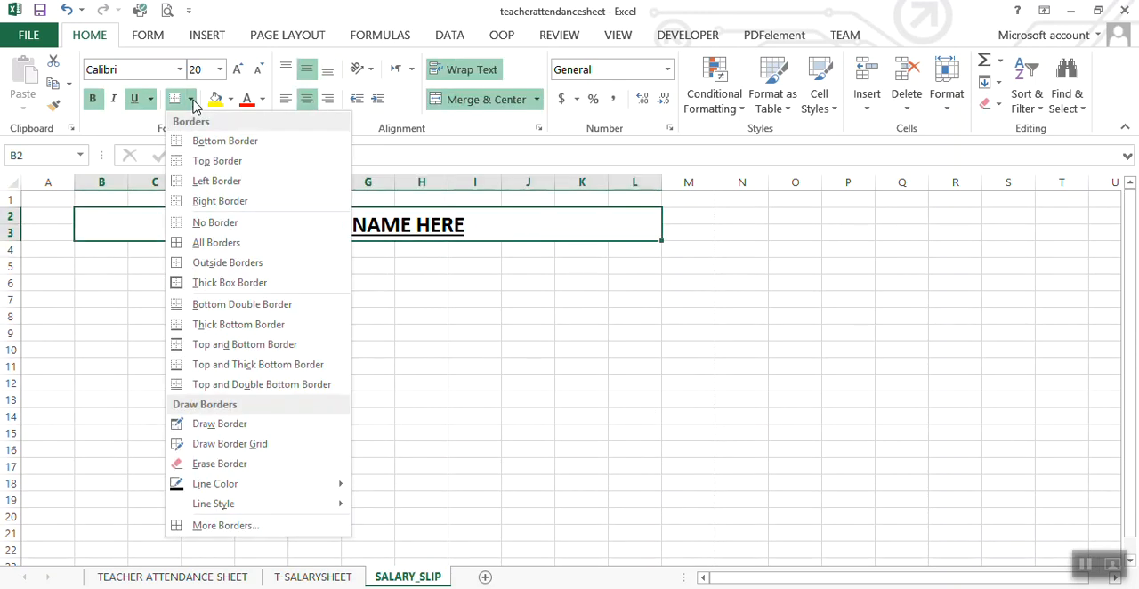
left_click(204, 242)
left_click(343, 336)
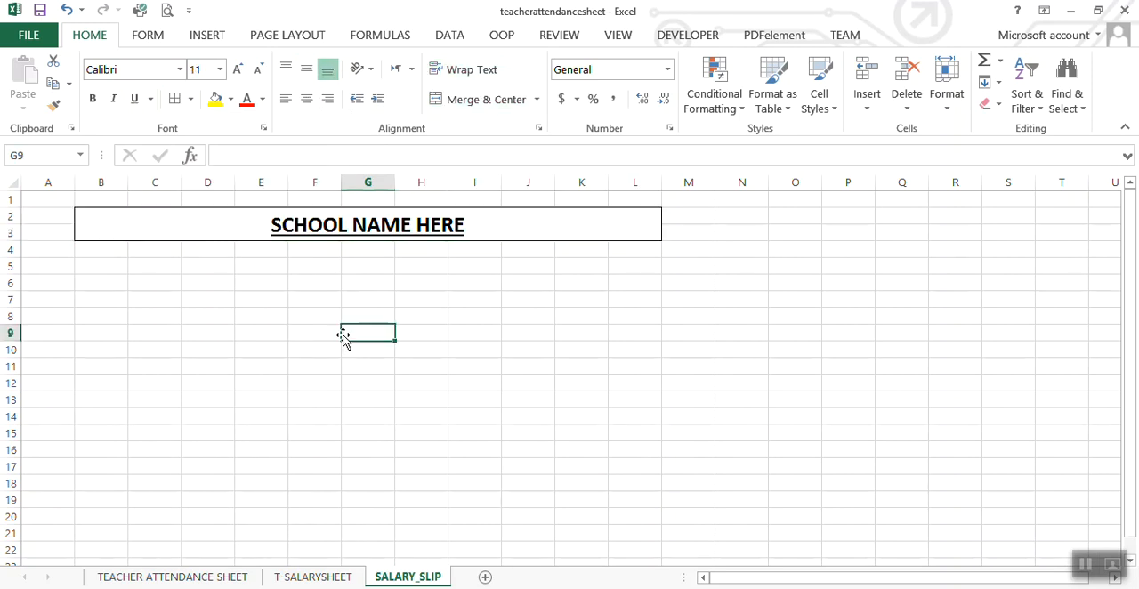
Step: Insert the picture c1 from the Pictures library and place it centered beneath the school name heading
left_click_drag(260, 248, 420, 336)
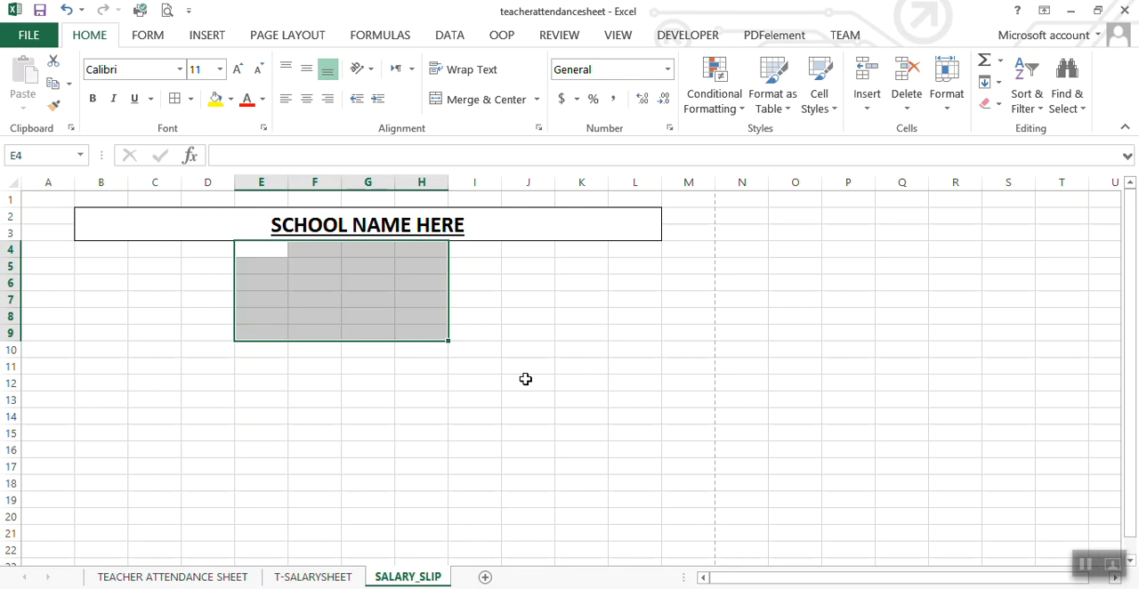
left_click(204, 35)
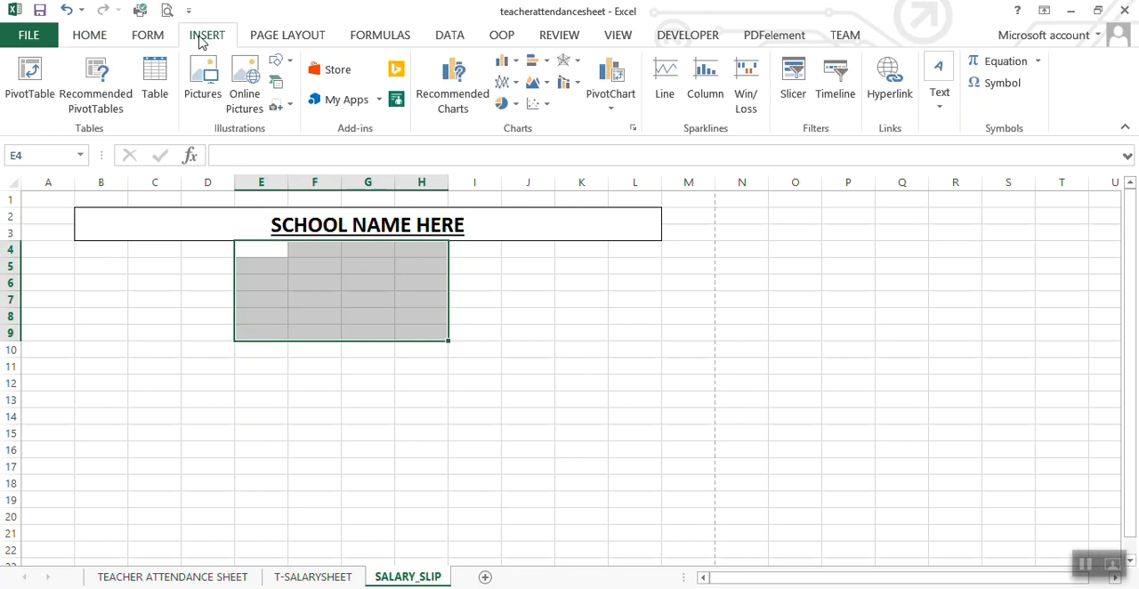
left_click(205, 96)
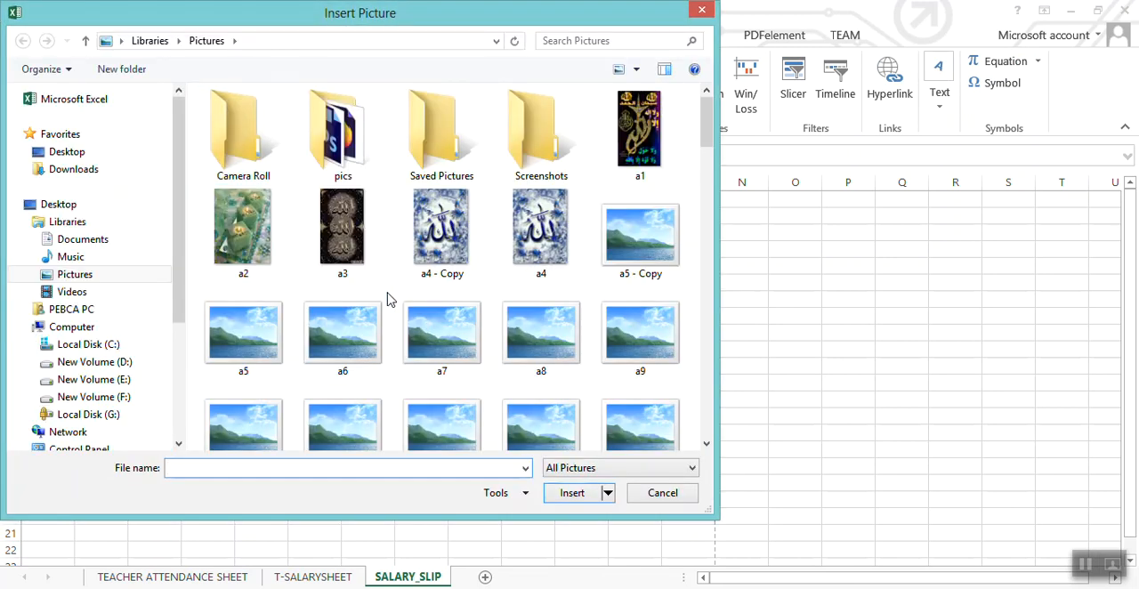
left_click_drag(709, 126, 712, 154)
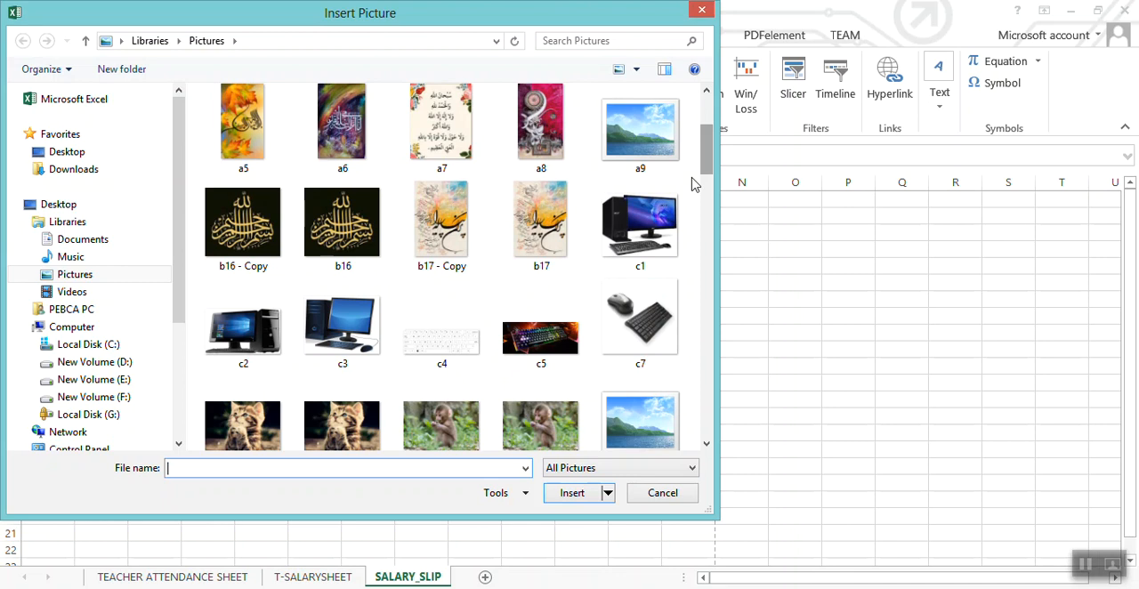
double_click(636, 239)
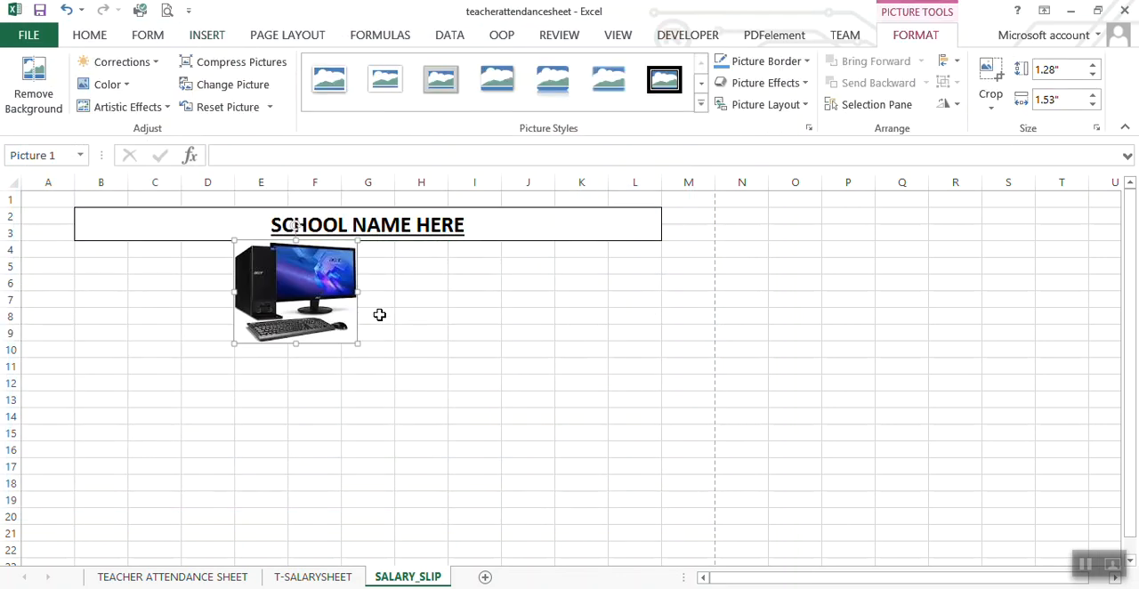
left_click_drag(330, 300, 403, 302)
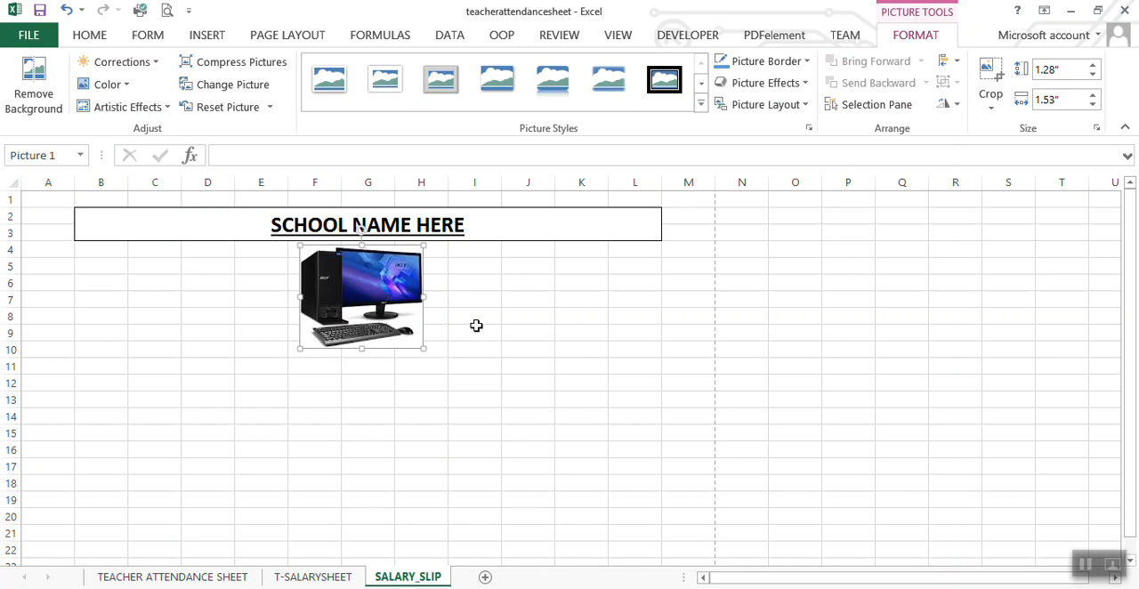
Step: Nudge the logo picture slightly to the right so it sits centered beneath the school name heading
left_click(467, 317)
left_click(403, 321)
left_click_drag(403, 321, 410, 321)
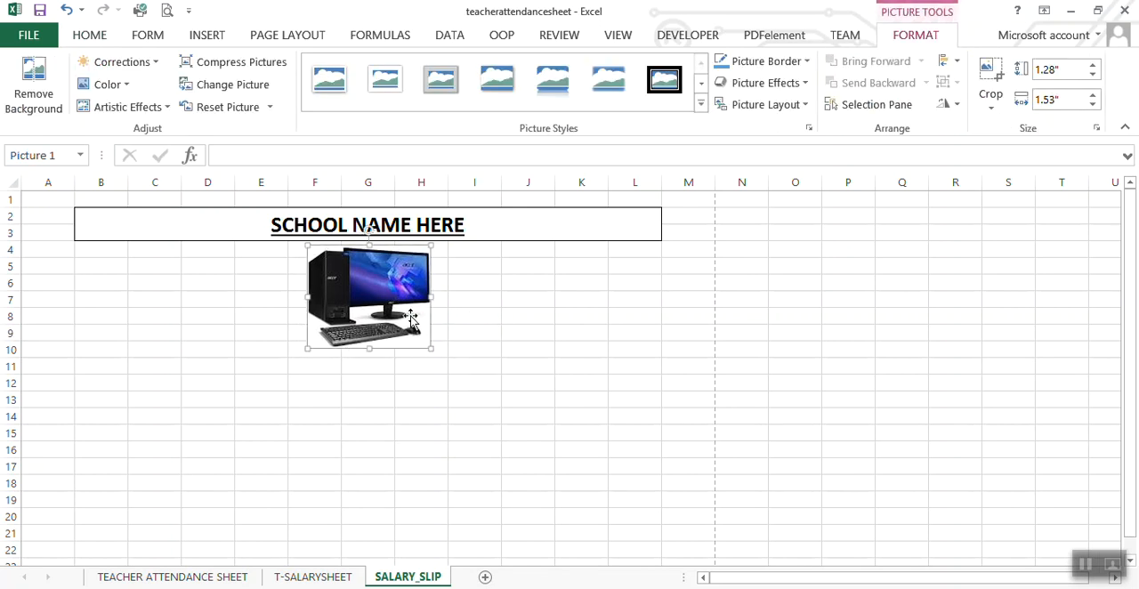
left_click(515, 482)
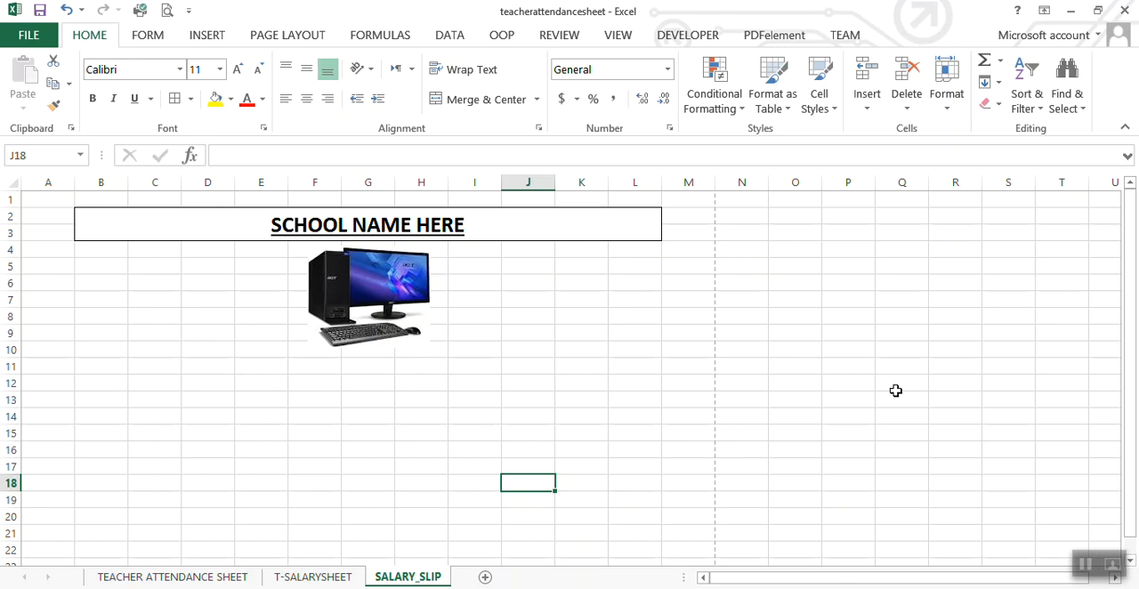
Step: Merge and center cells B12:C13 below the logo, with wrapped text and middle vertical alignment
left_click(541, 413)
key("Down")
key("Down")
key("Down")
key("Down")
key("Down")
key("Down")
key("Down")
key("Down")
key("Down")
key("Down")
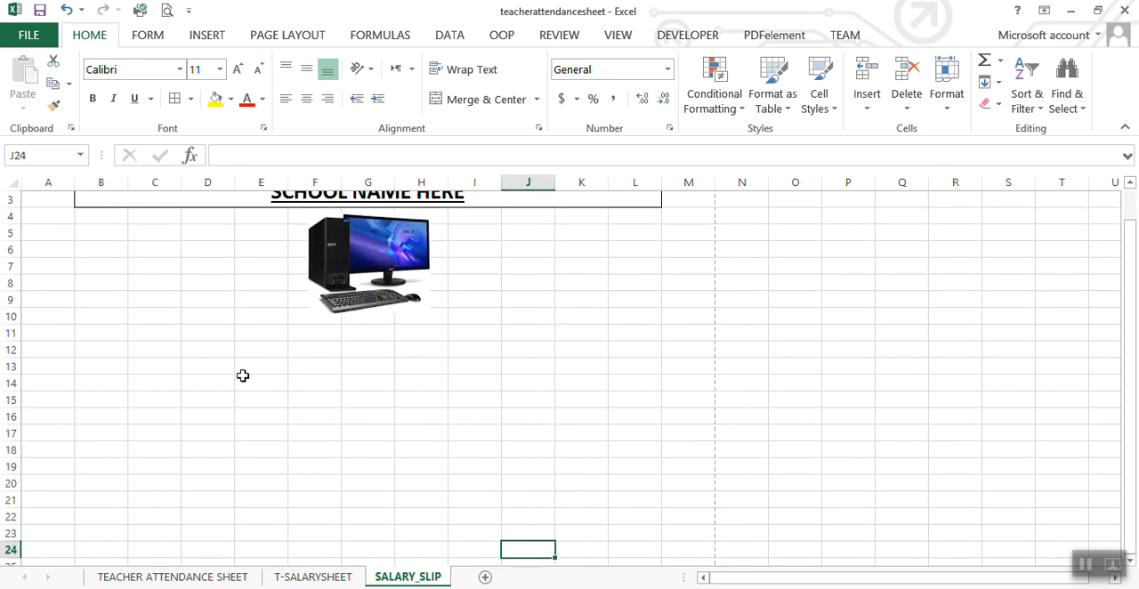
left_click(97, 333)
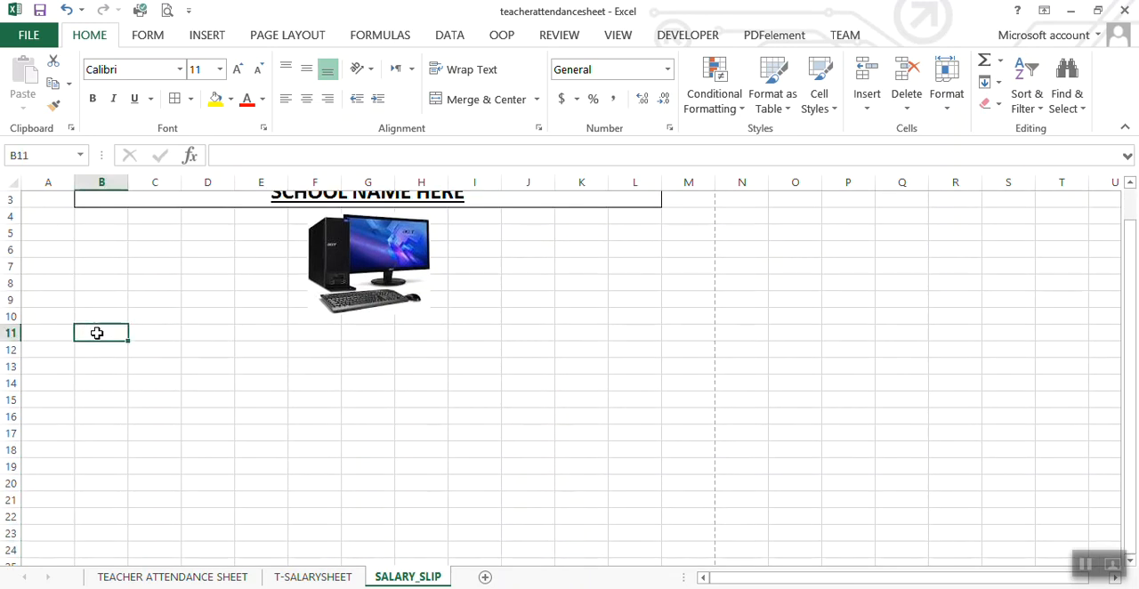
left_click_drag(97, 333, 161, 353)
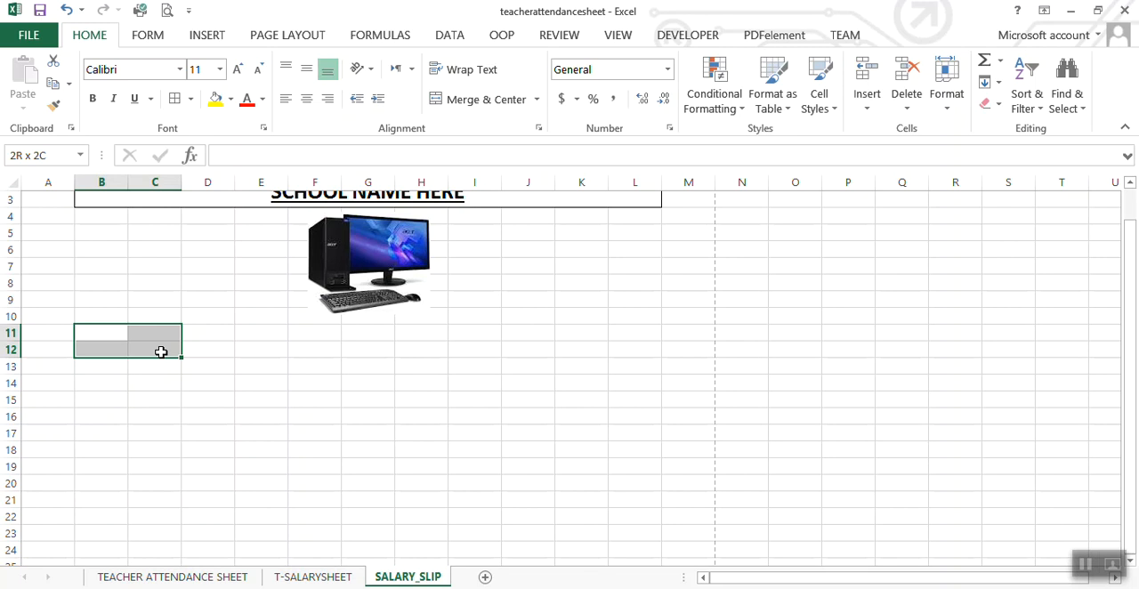
left_click_drag(161, 352, 160, 350)
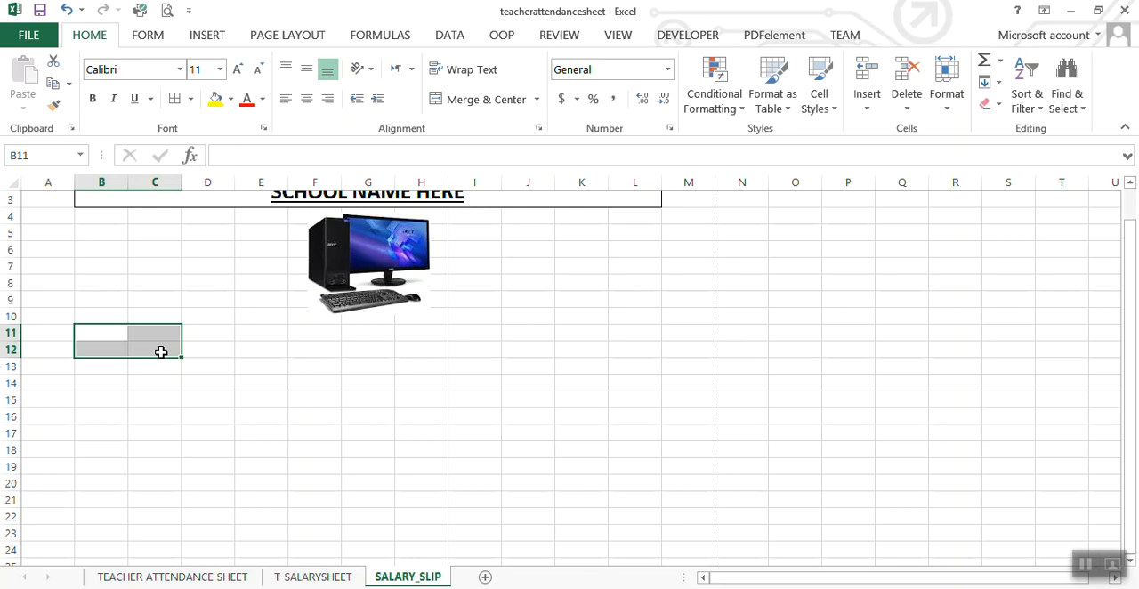
left_click(101, 216)
left_click_drag(104, 350, 147, 370)
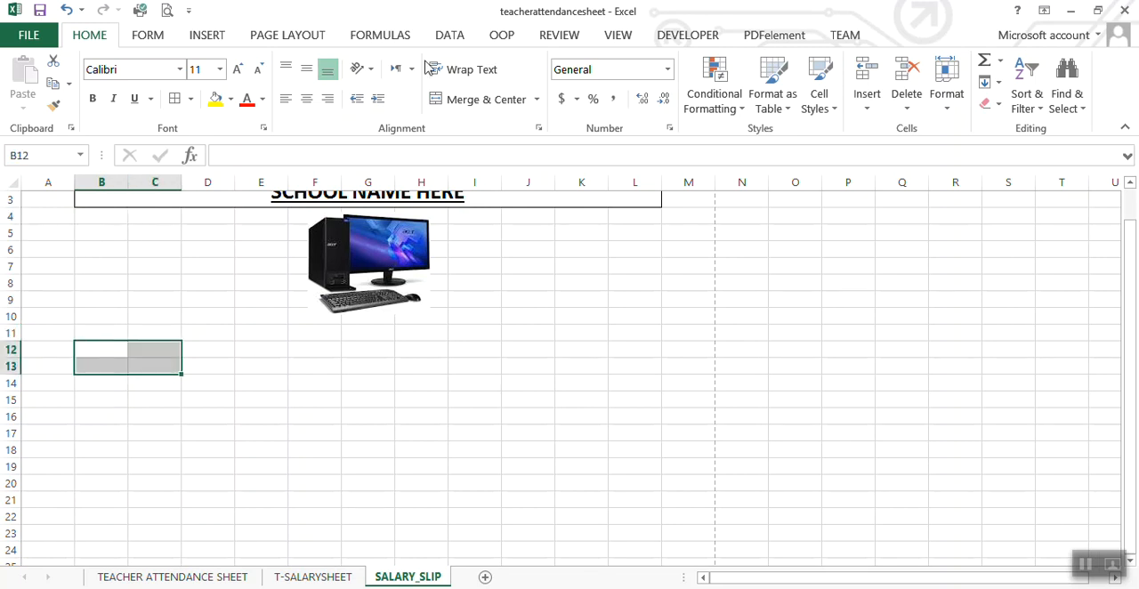
left_click(490, 104)
left_click(474, 71)
left_click(306, 68)
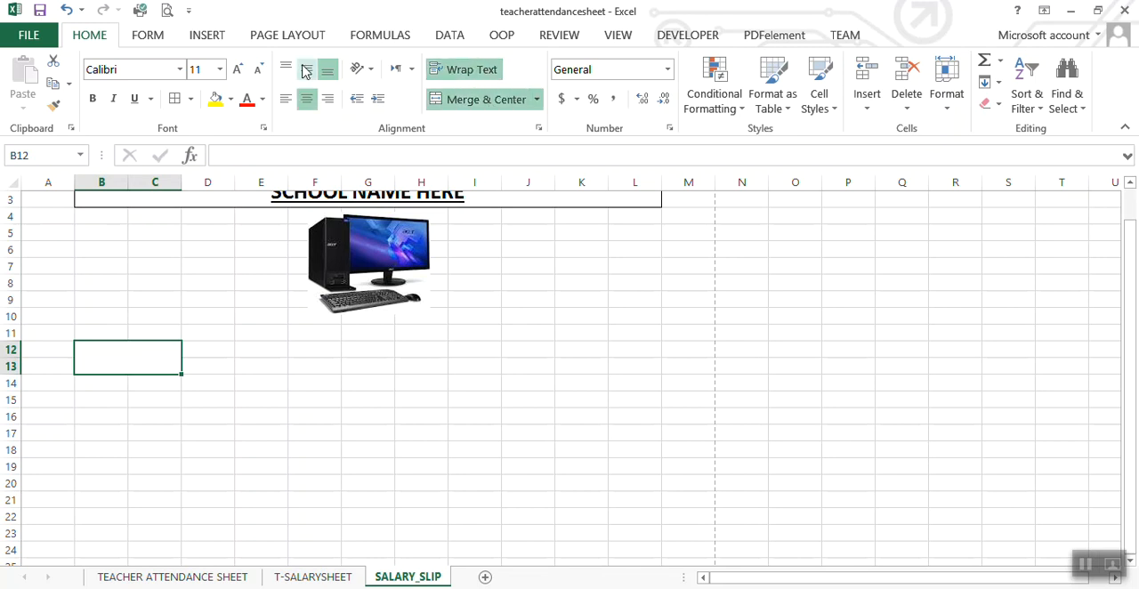
Step: Add borders to the merged cell B12:C13 and enter the label TEACHER NAME in it
left_click(256, 412)
left_click(124, 360)
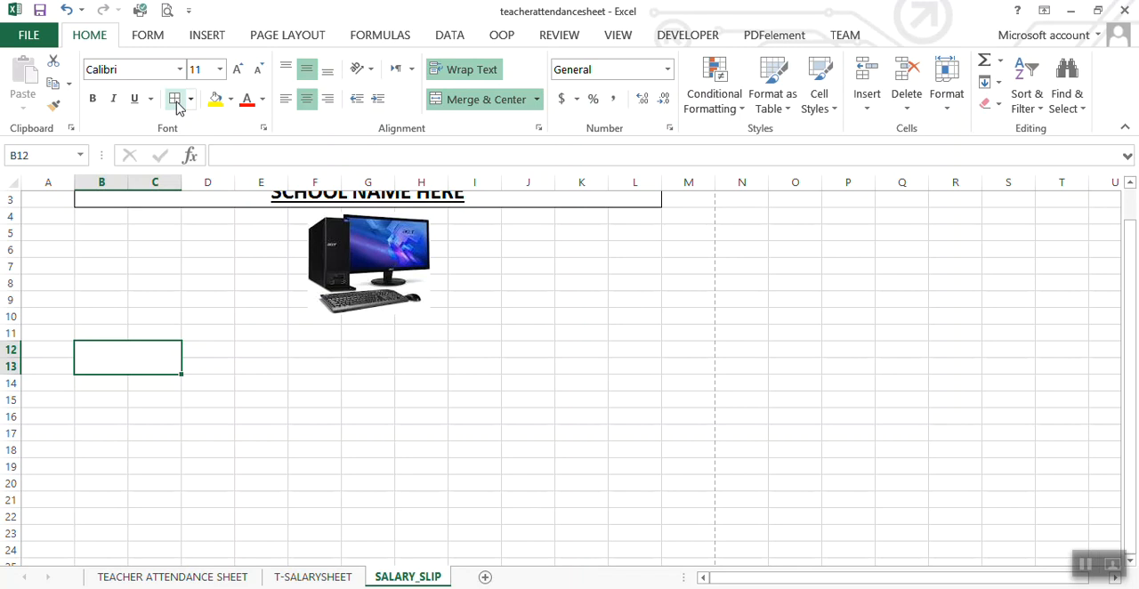
left_click(249, 425)
left_click(111, 360)
type("T")
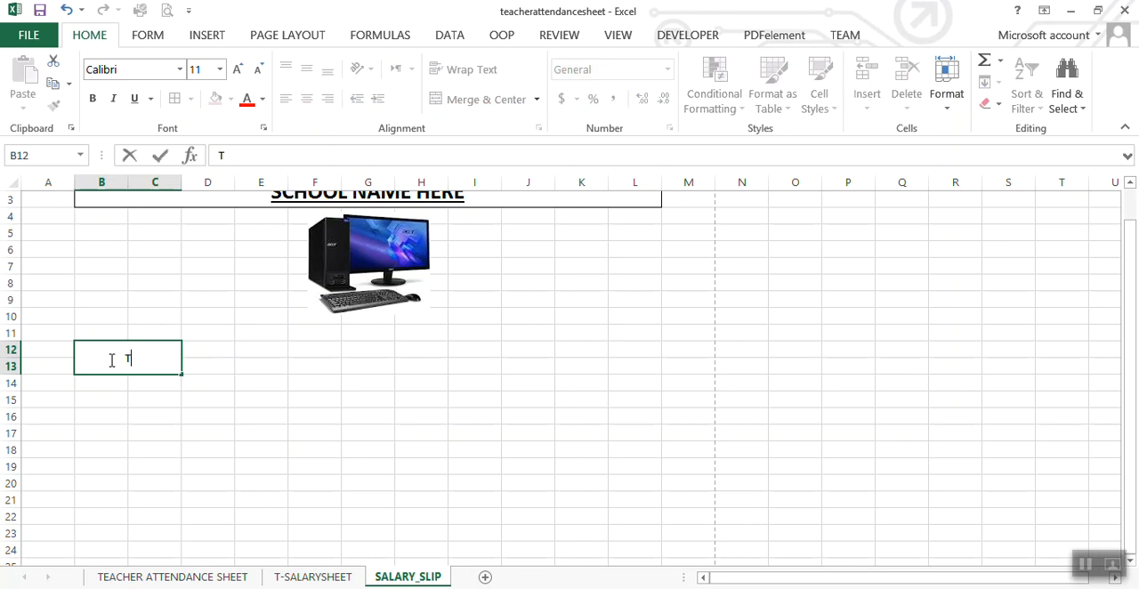
type("EACHER NAME")
left_click(140, 407)
Step: Merge and center B15:C16 with wrapped, middle-aligned text and enter the label "Ccell number"
left_click_drag(95, 403, 148, 410)
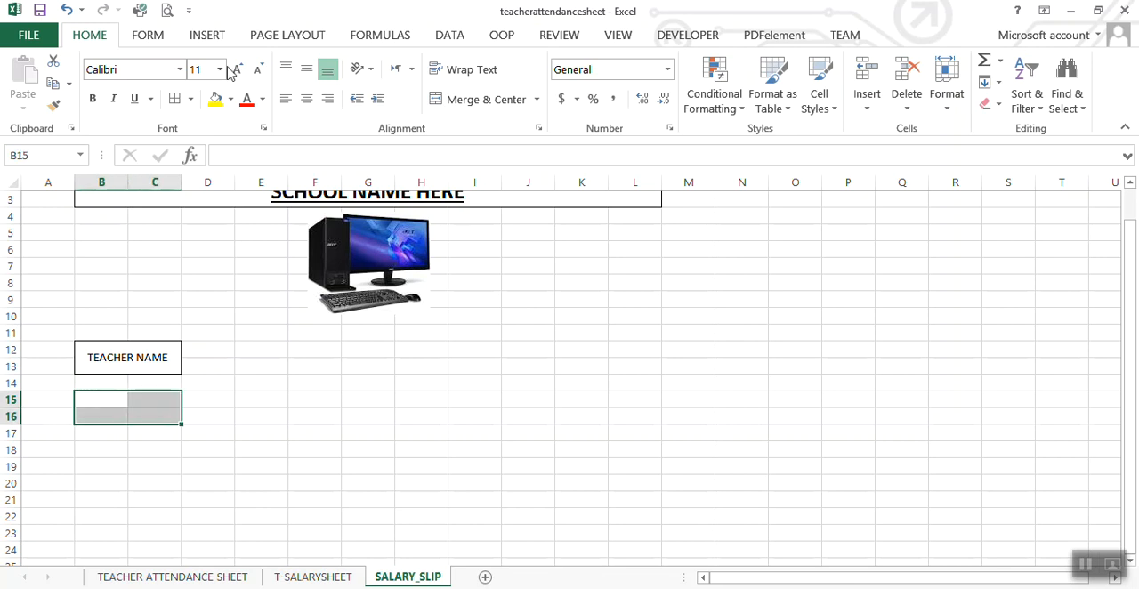
left_click(437, 101)
left_click(454, 71)
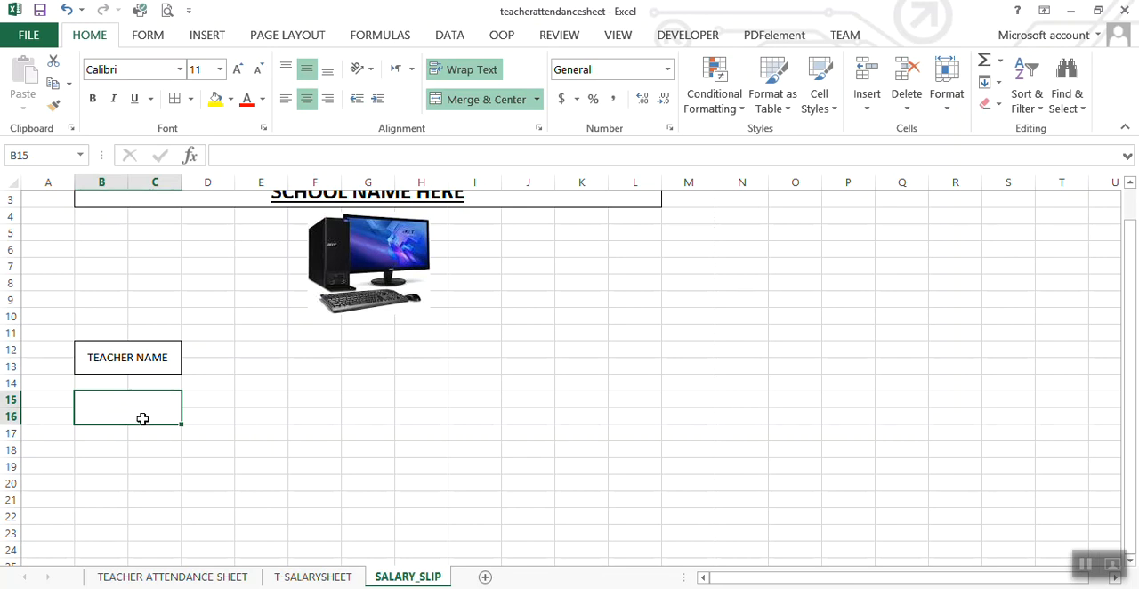
type("cCELL number")
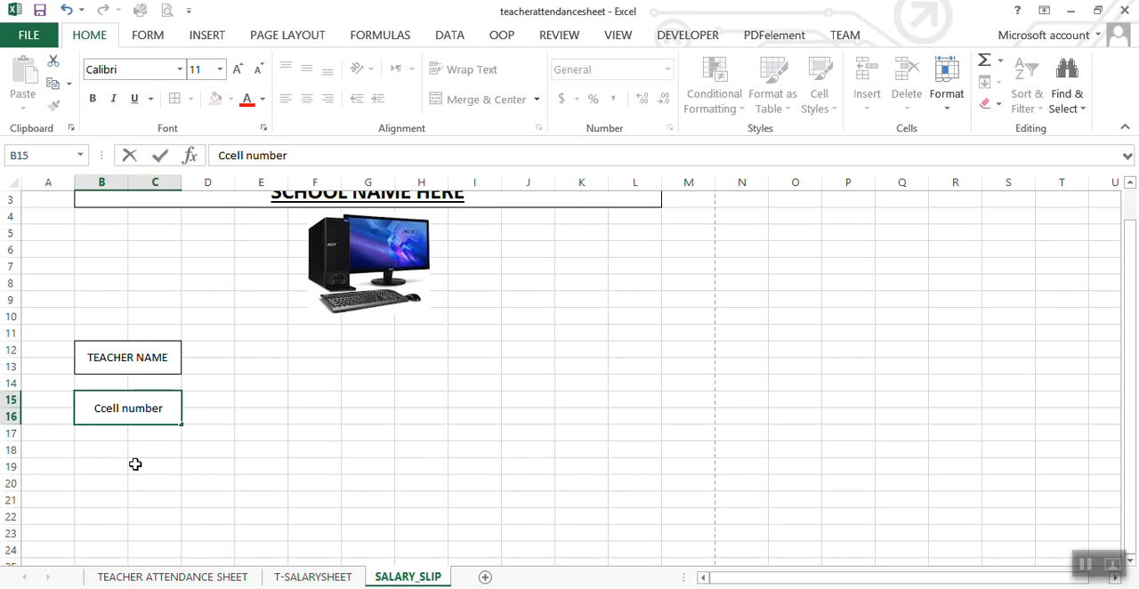
left_click(136, 464)
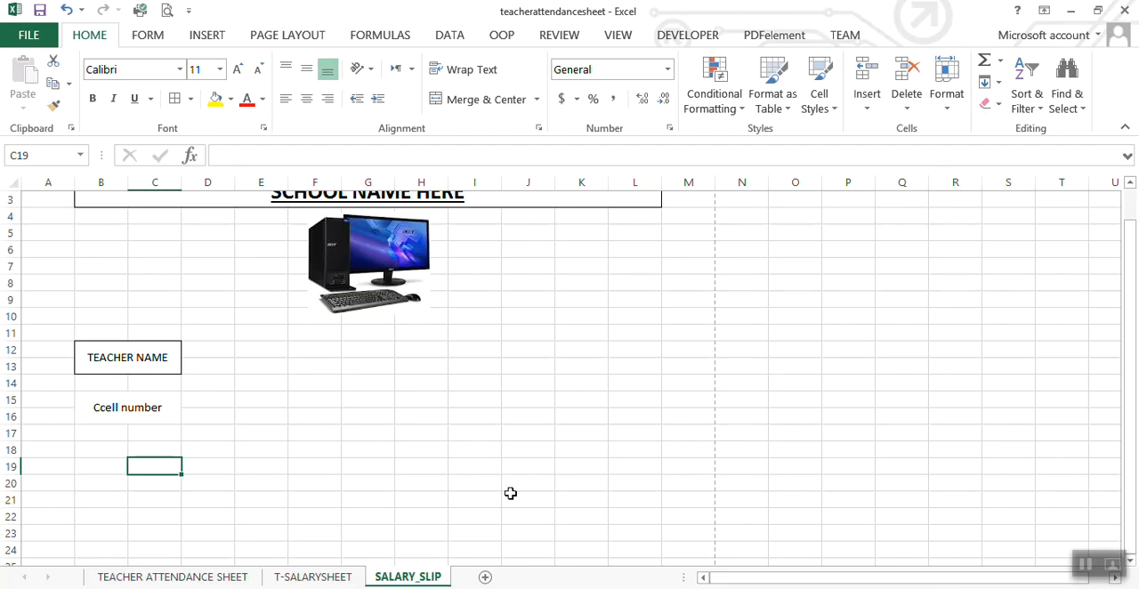
Step: Copy the T-P-DAYS through GROSS_SALARY column headers from the T-SALARYSHEET sheet
left_click(333, 580)
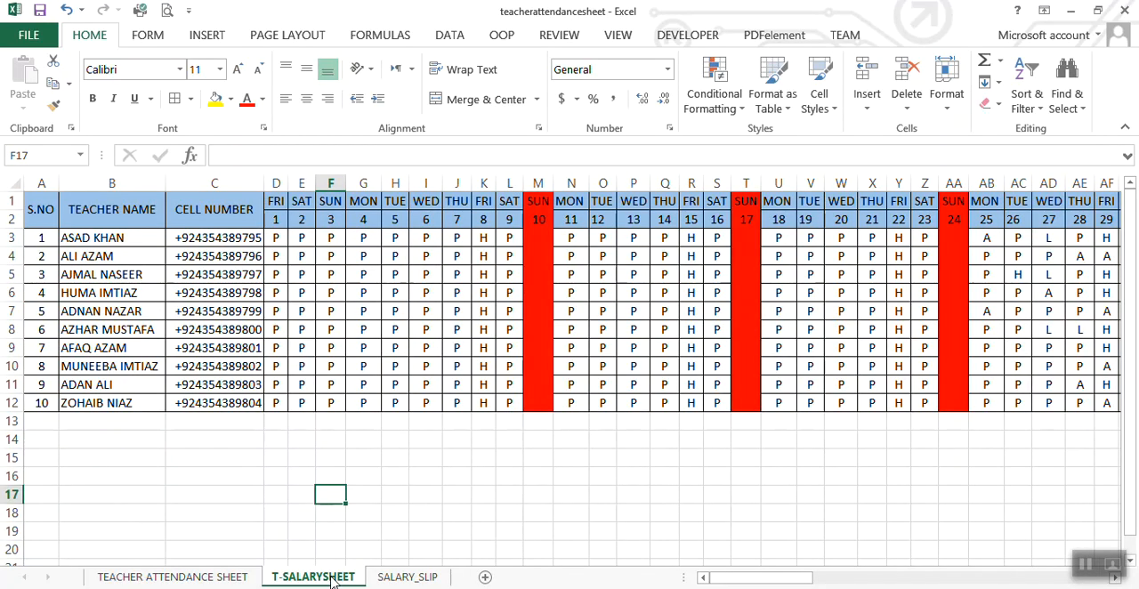
left_click_drag(775, 579, 986, 556)
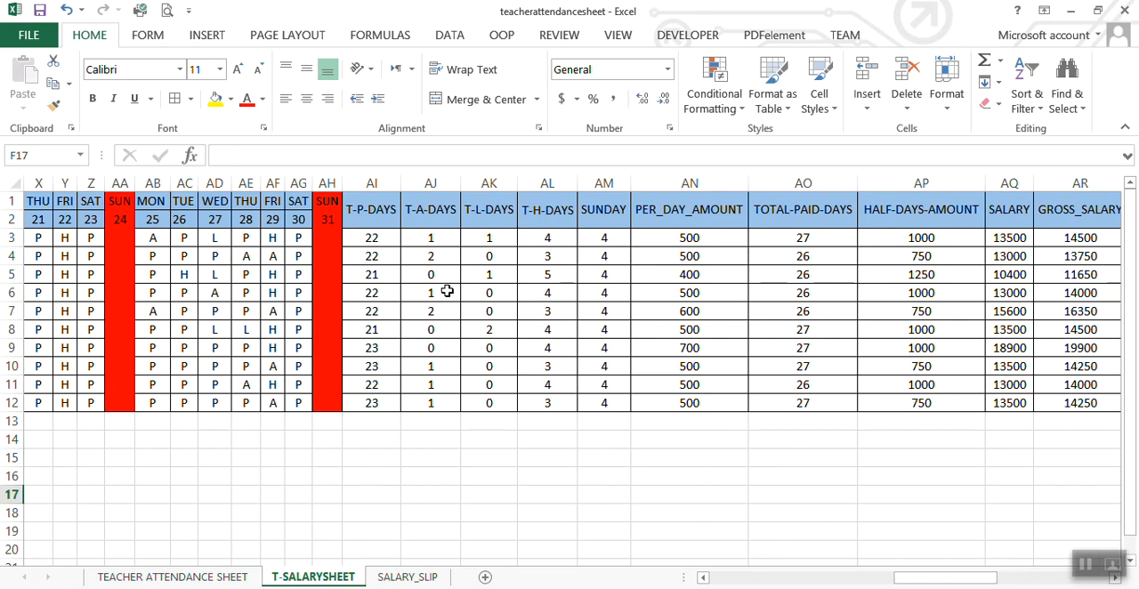
left_click(381, 235)
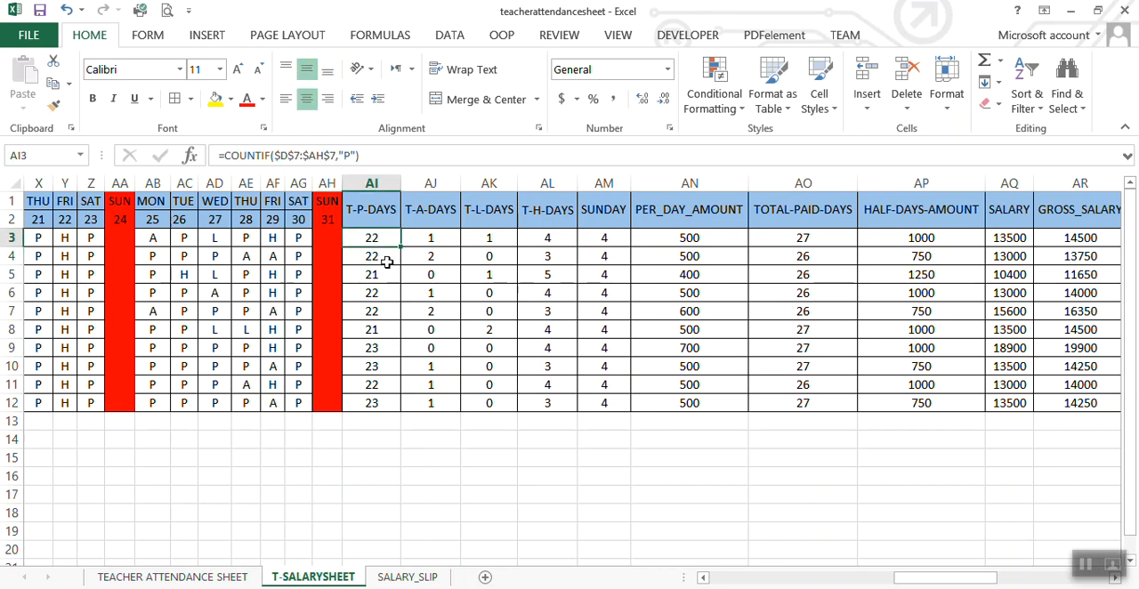
left_click(391, 276)
left_click(372, 224)
left_click_drag(372, 225, 573, 216)
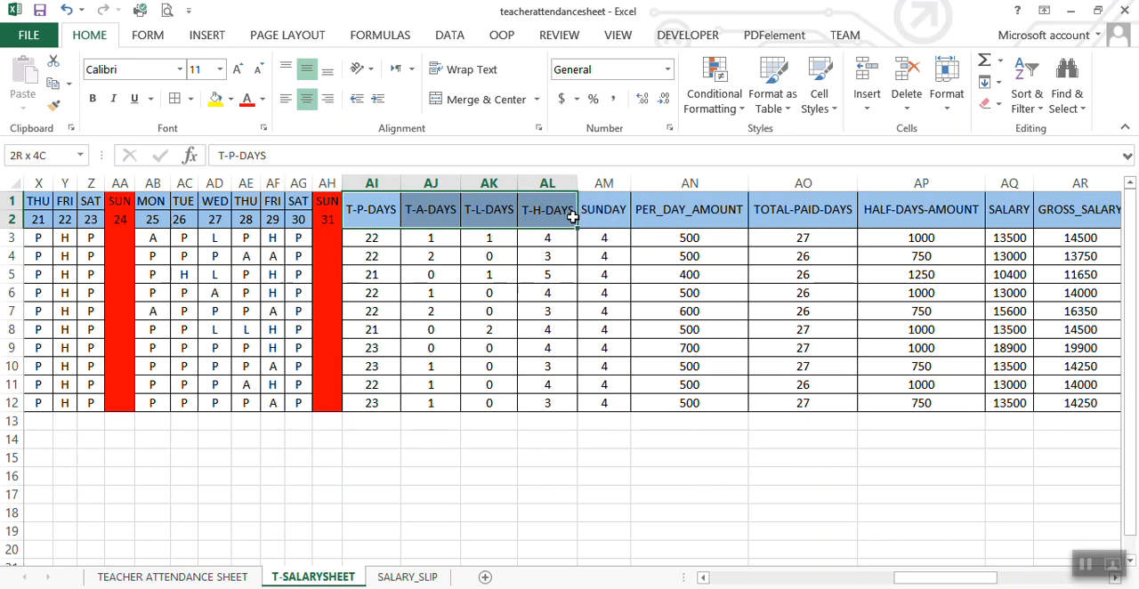
left_click_drag(577, 217, 589, 218)
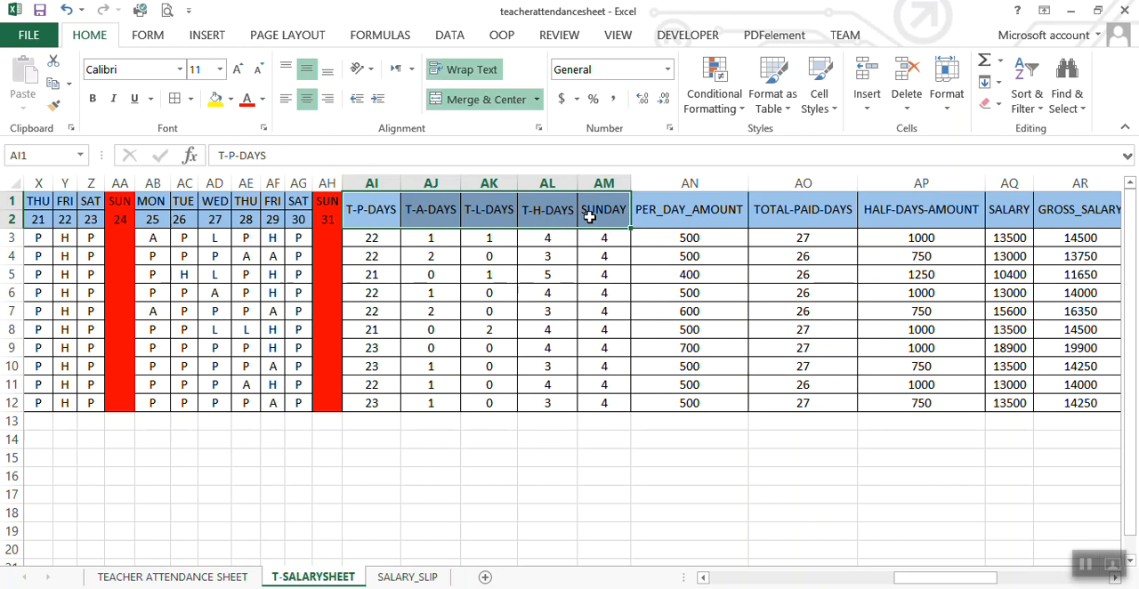
left_click_drag(374, 205, 1039, 204)
key("ctrl+c")
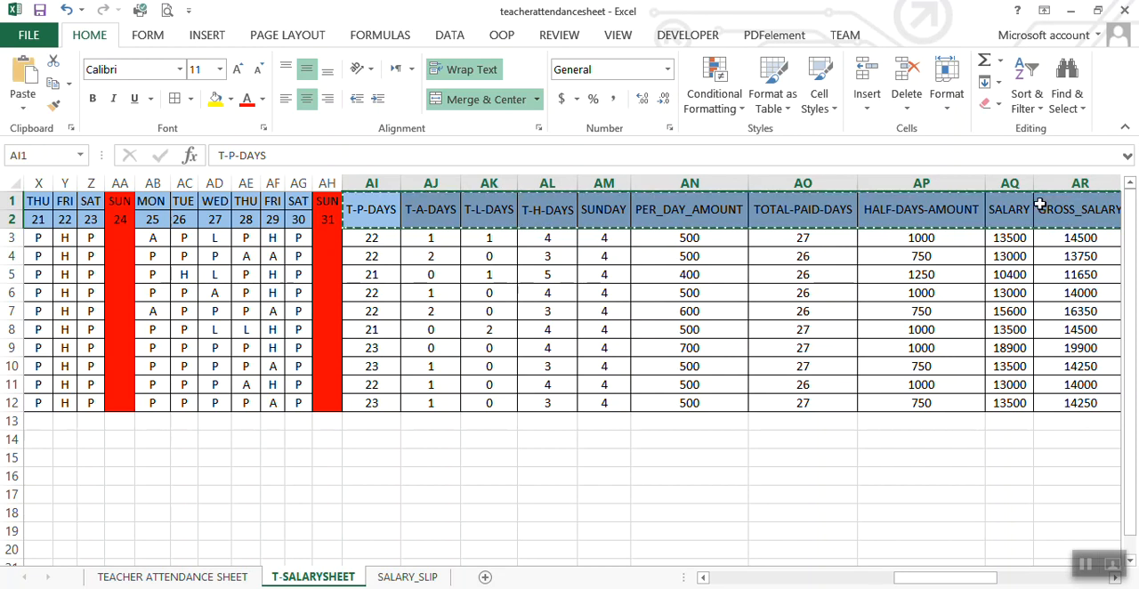
Step: Paste the copied headers with their formatting into the SALARY_SLIP sheet starting at cell B18
left_click(409, 577)
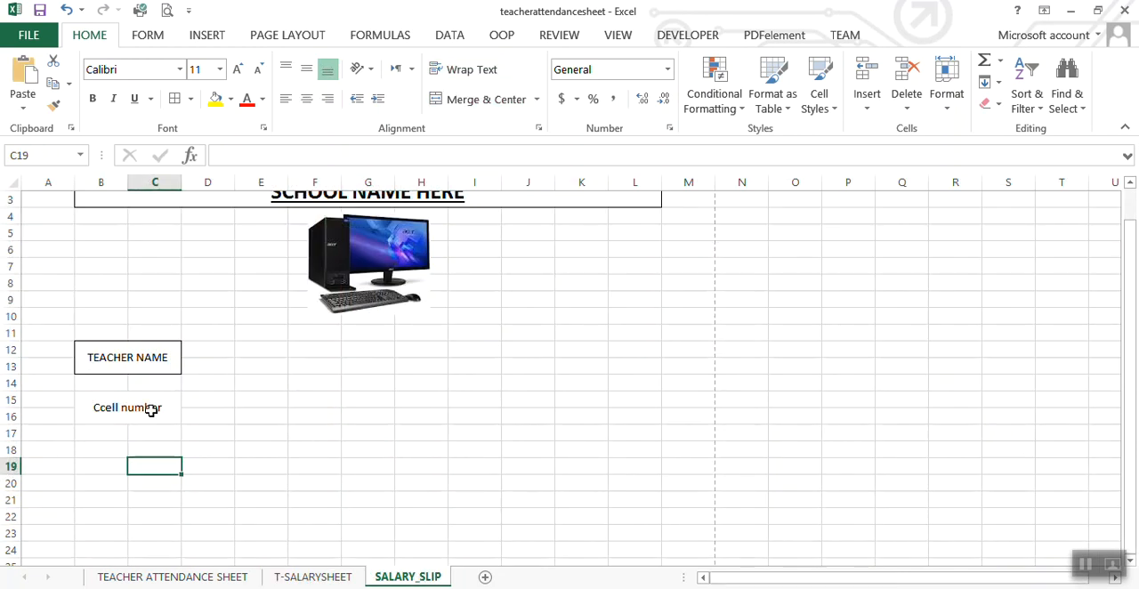
left_click(85, 451)
right_click(85, 451)
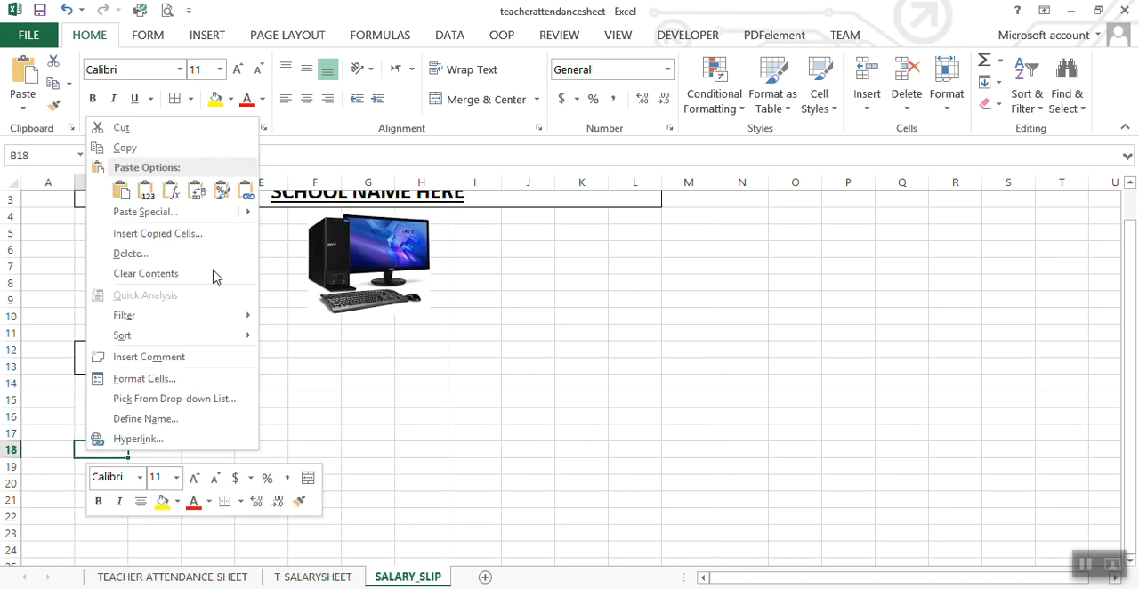
mouse_move(229, 213)
left_click(273, 239)
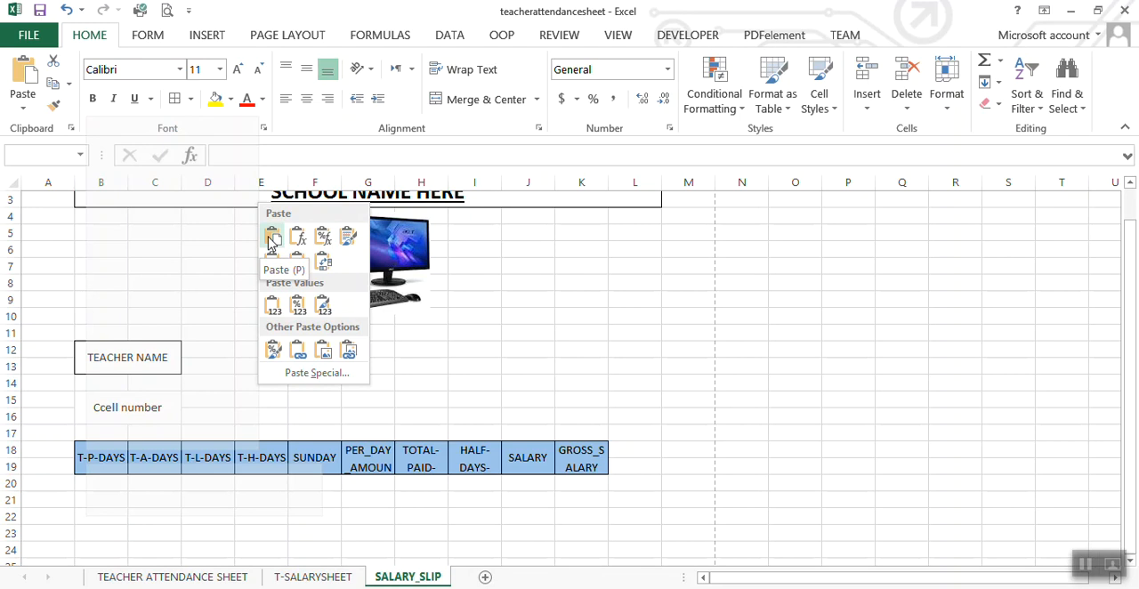
left_click(271, 238)
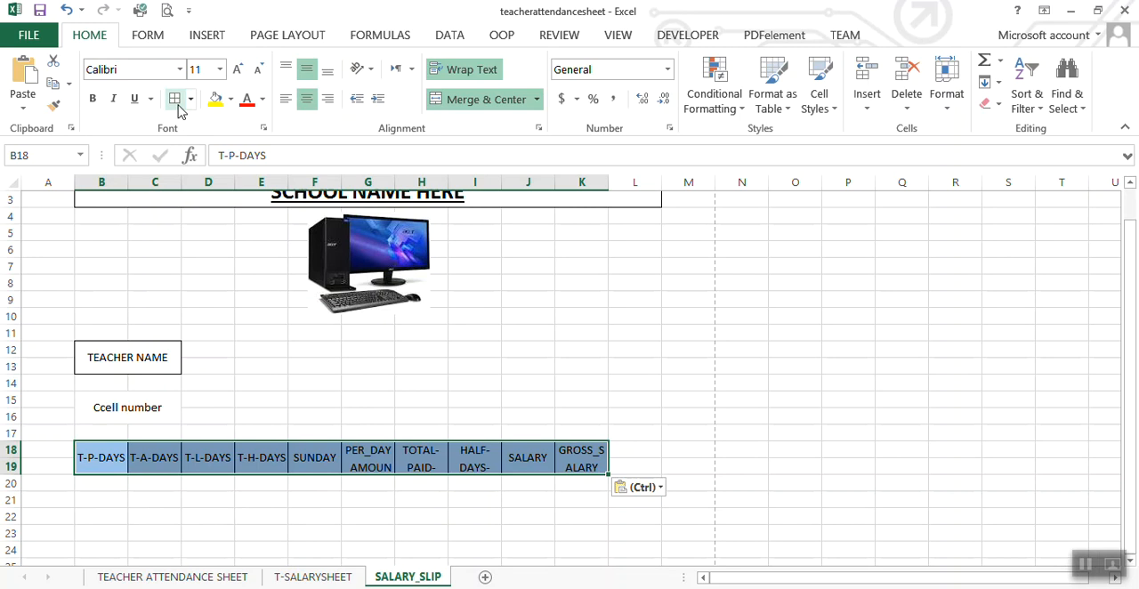
key("Escape")
left_click(258, 485)
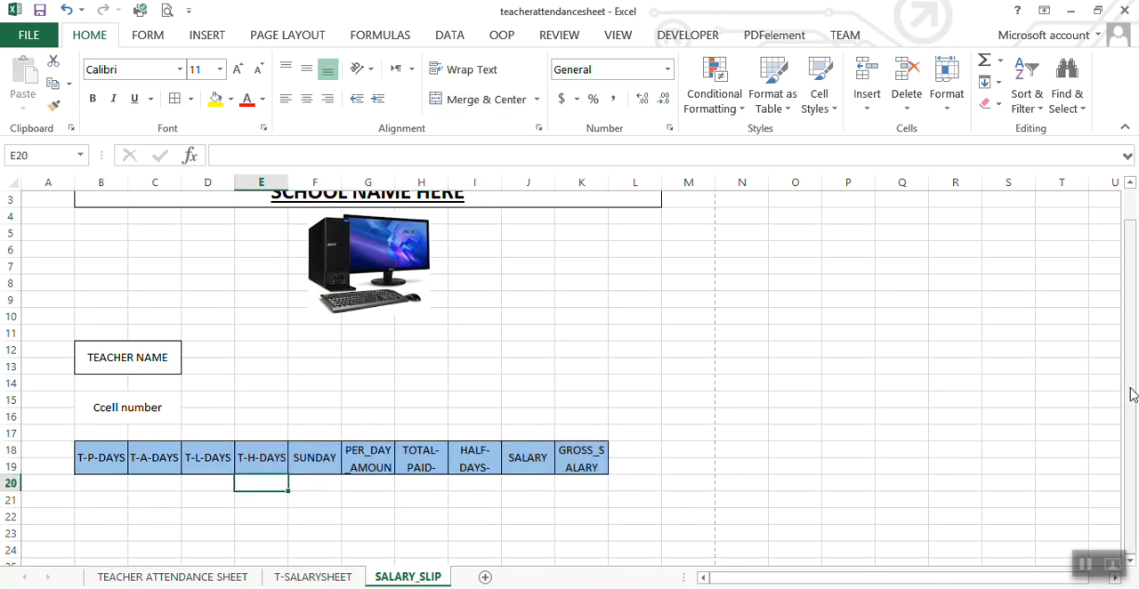
Step: Border the cell number label and fill both it and the TEACHER NAME label with the header row's light blue
left_click(132, 409)
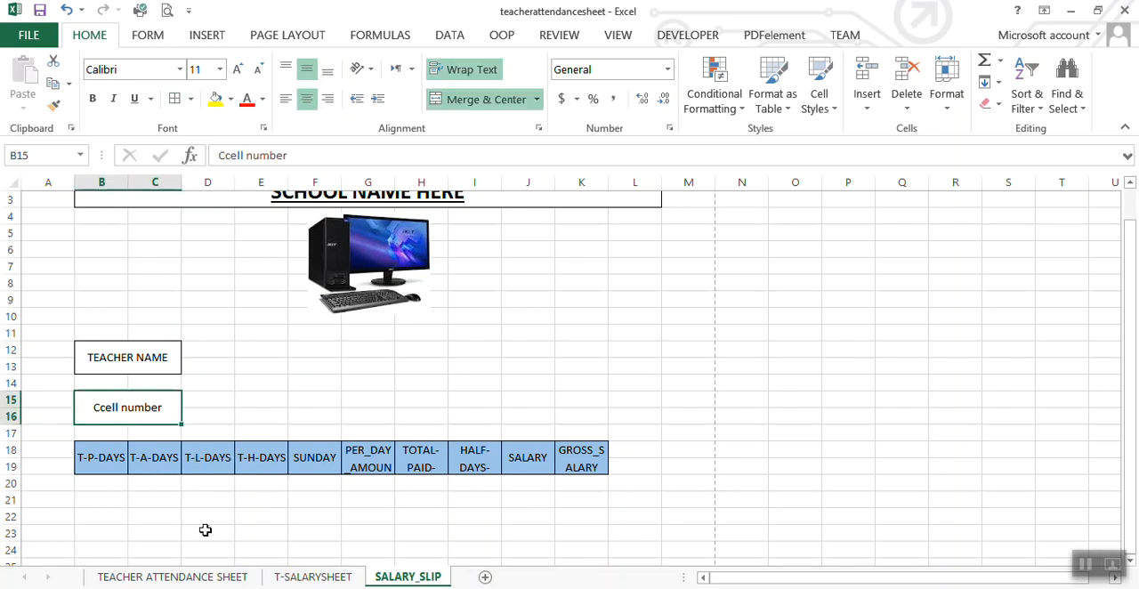
left_click(230, 99)
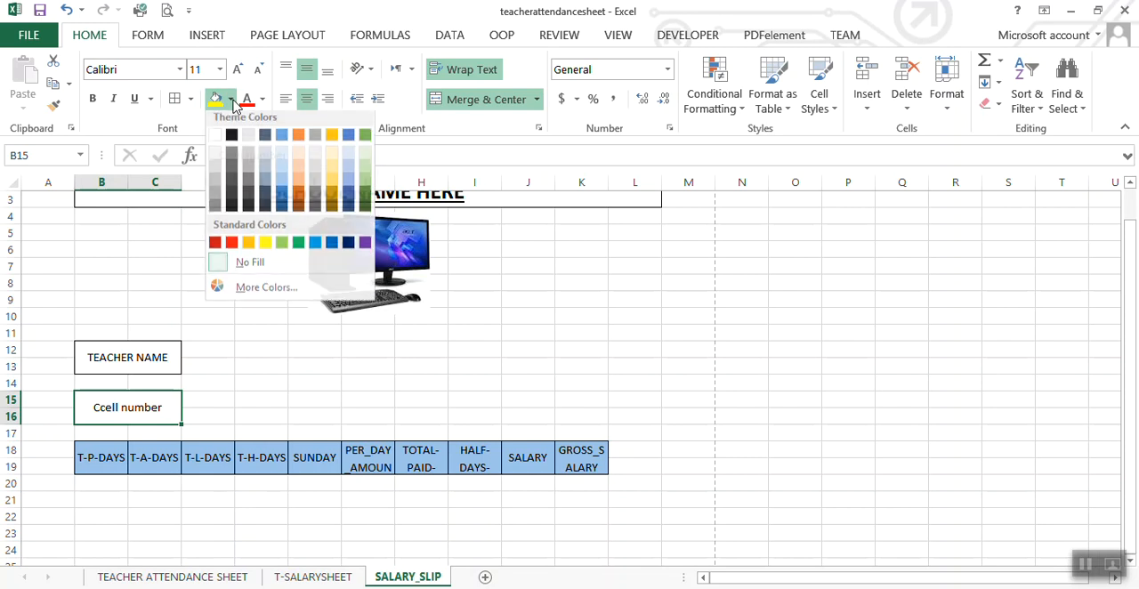
left_click(283, 187)
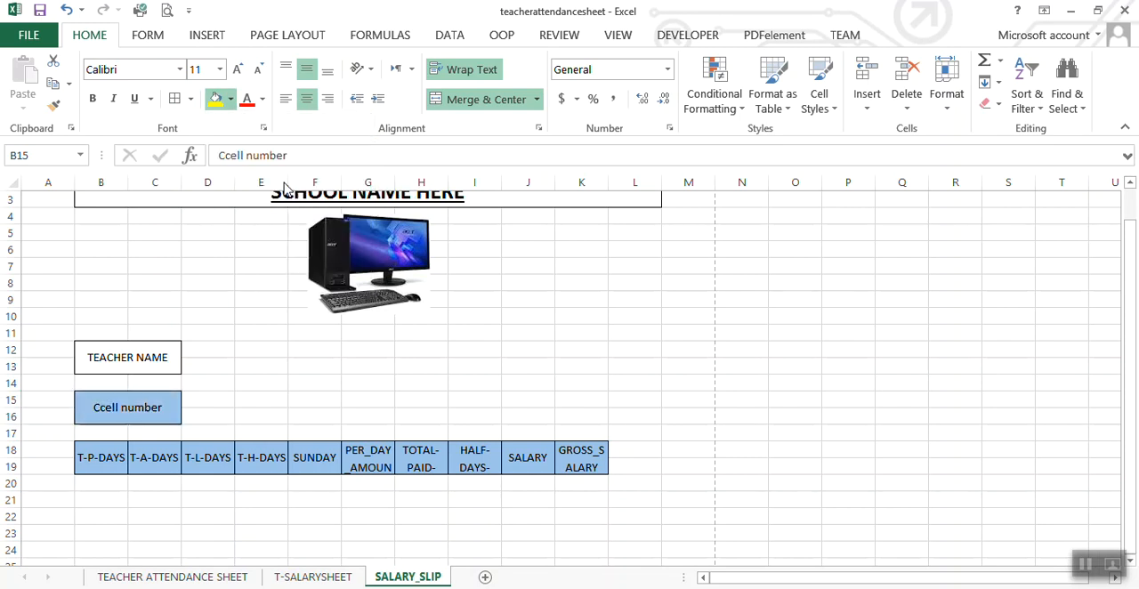
left_click(133, 358)
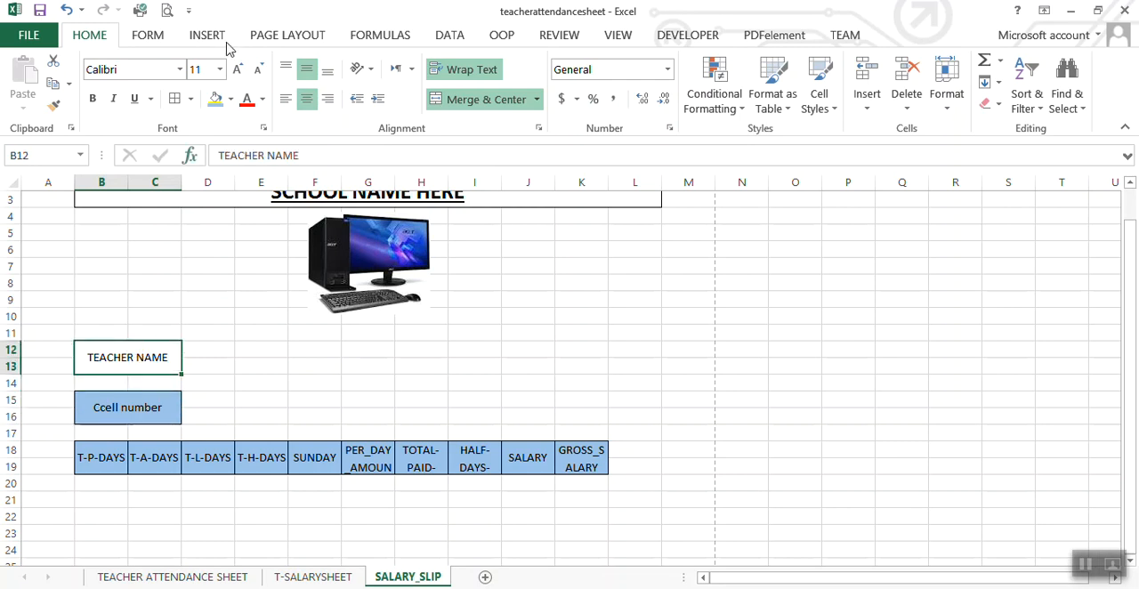
left_click(215, 99)
left_click(243, 352)
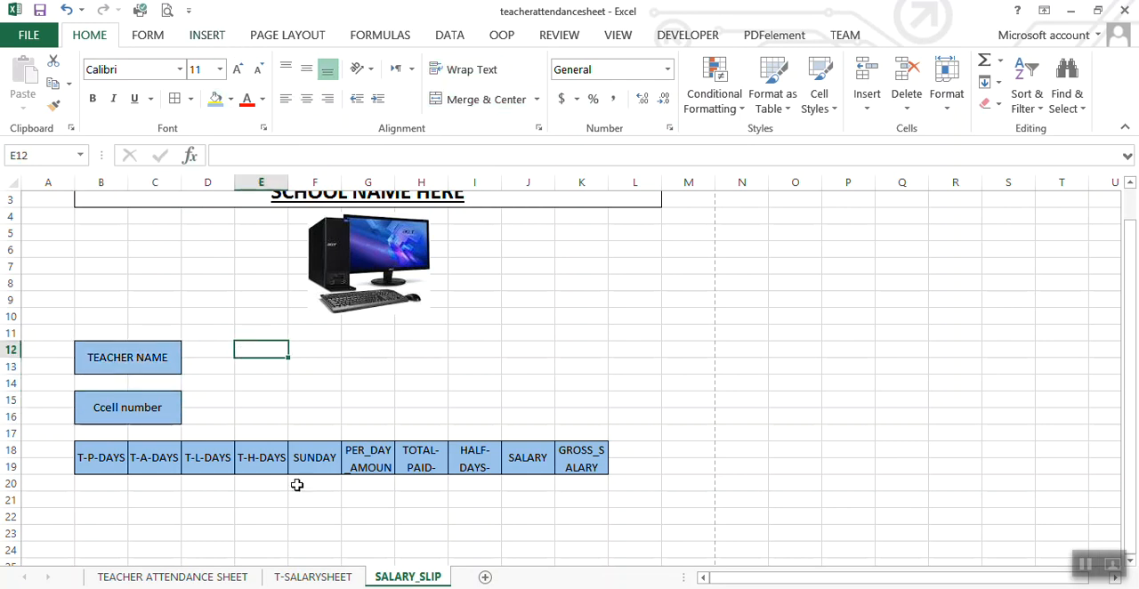
left_click(312, 529)
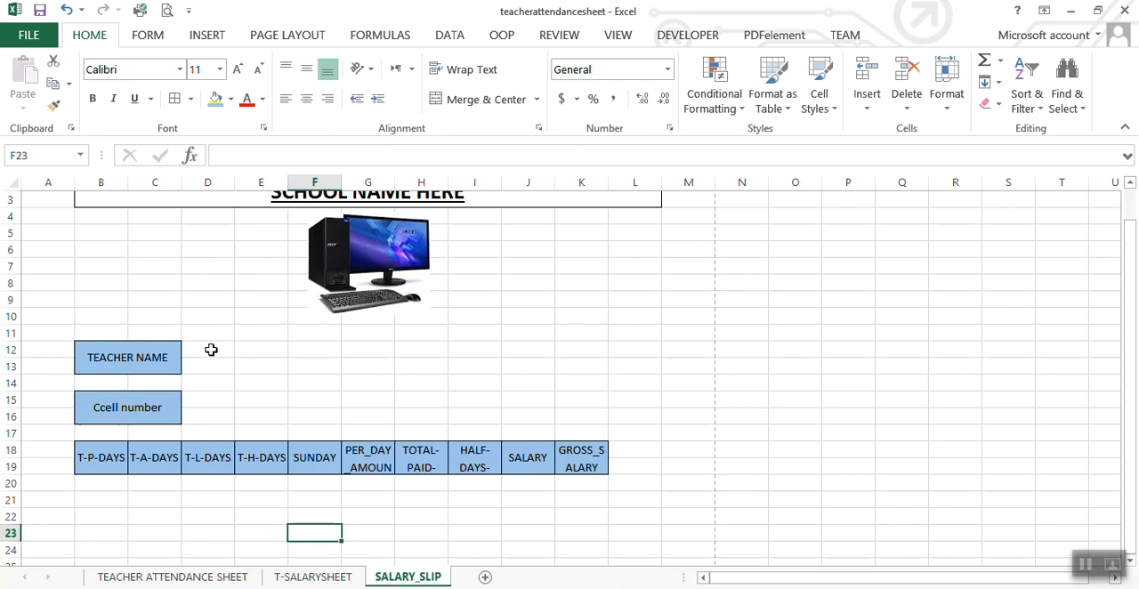
Step: Merge and center E12:K13 beside TEACHER NAME as a bordered value box with wrapped, middle-aligned text
left_click_drag(267, 353, 583, 365)
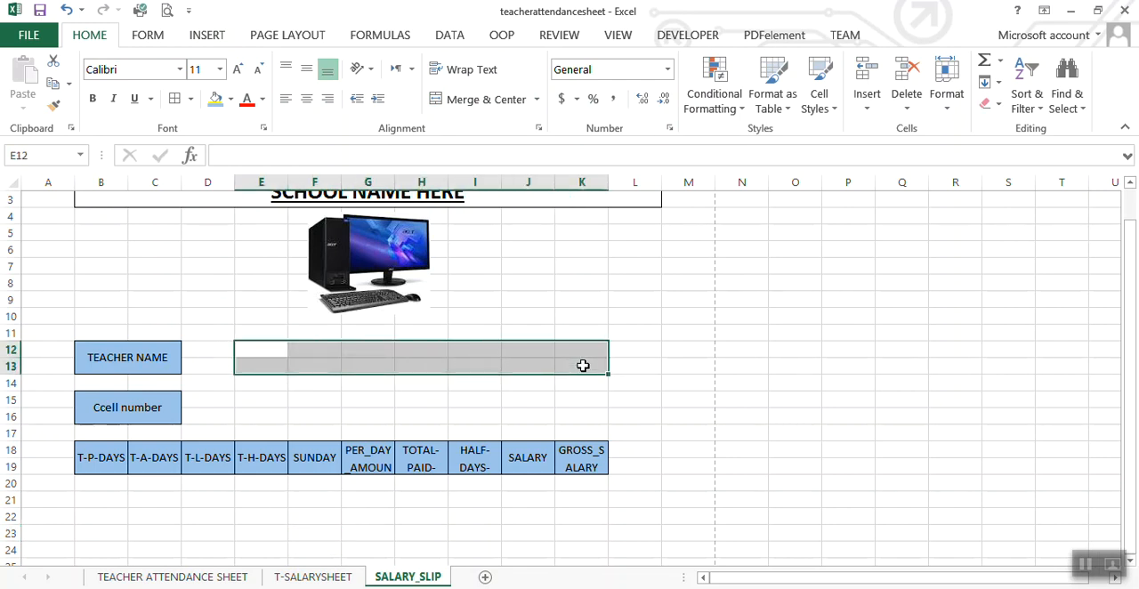
left_click(482, 99)
left_click(467, 70)
left_click(306, 69)
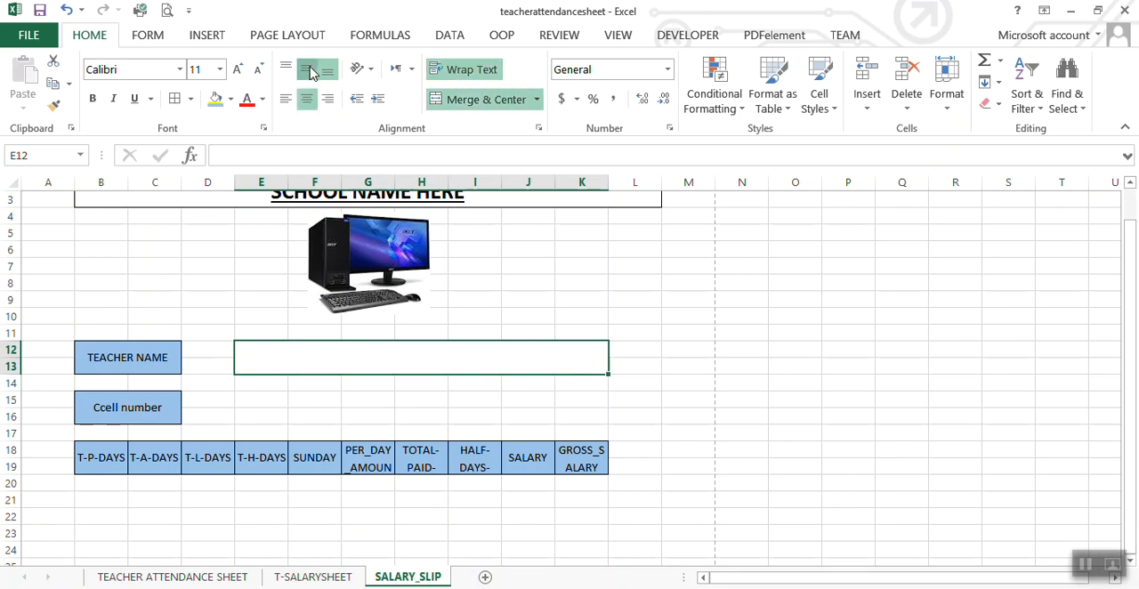
left_click(269, 397)
left_click(281, 358)
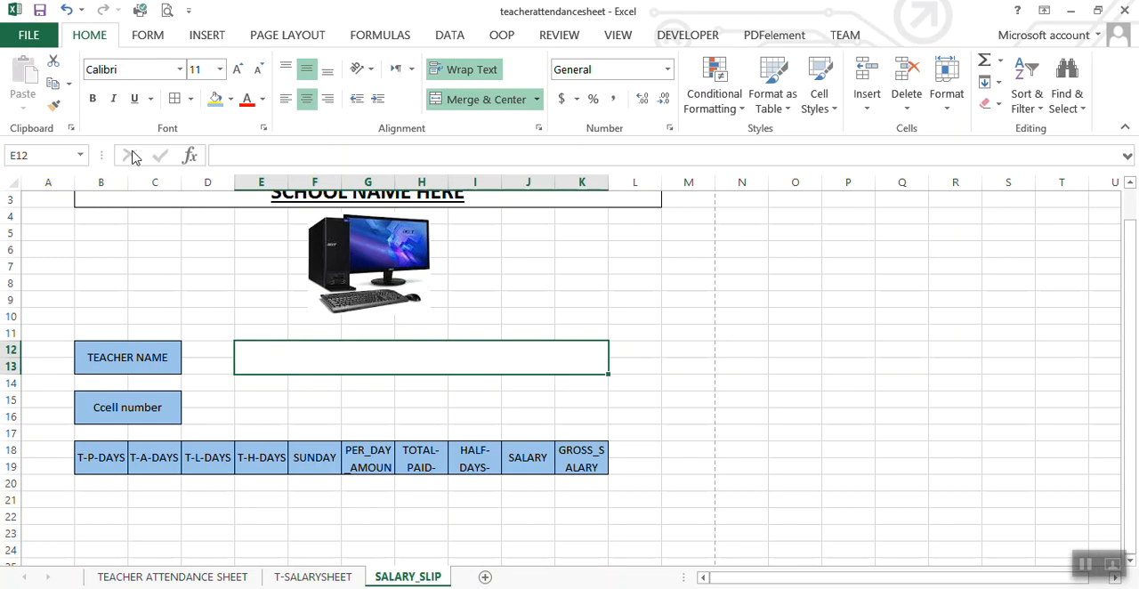
left_click(272, 397)
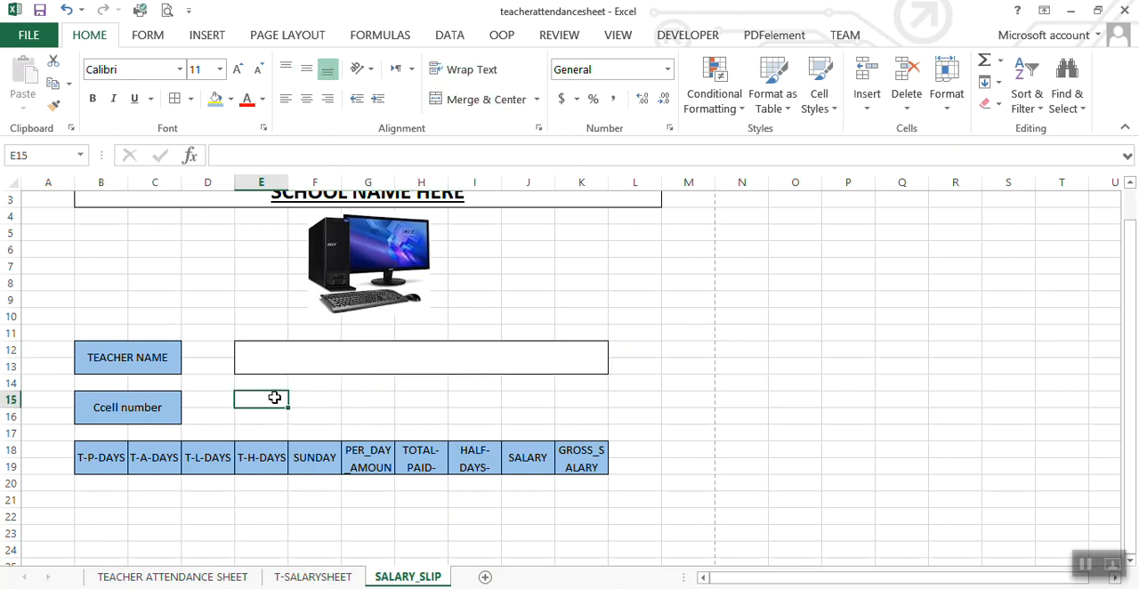
Step: Merge and center E15:K16 beside the cell number label, with wrapped text and middle vertical alignment
left_click_drag(254, 397, 572, 415)
left_click(473, 102)
left_click(468, 71)
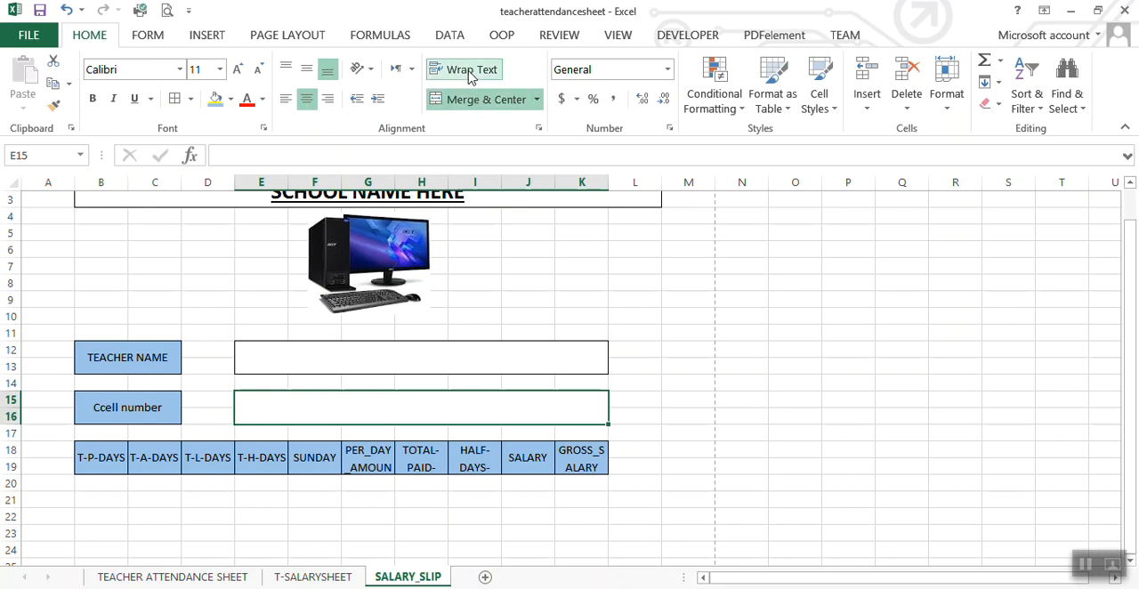
left_click(307, 72)
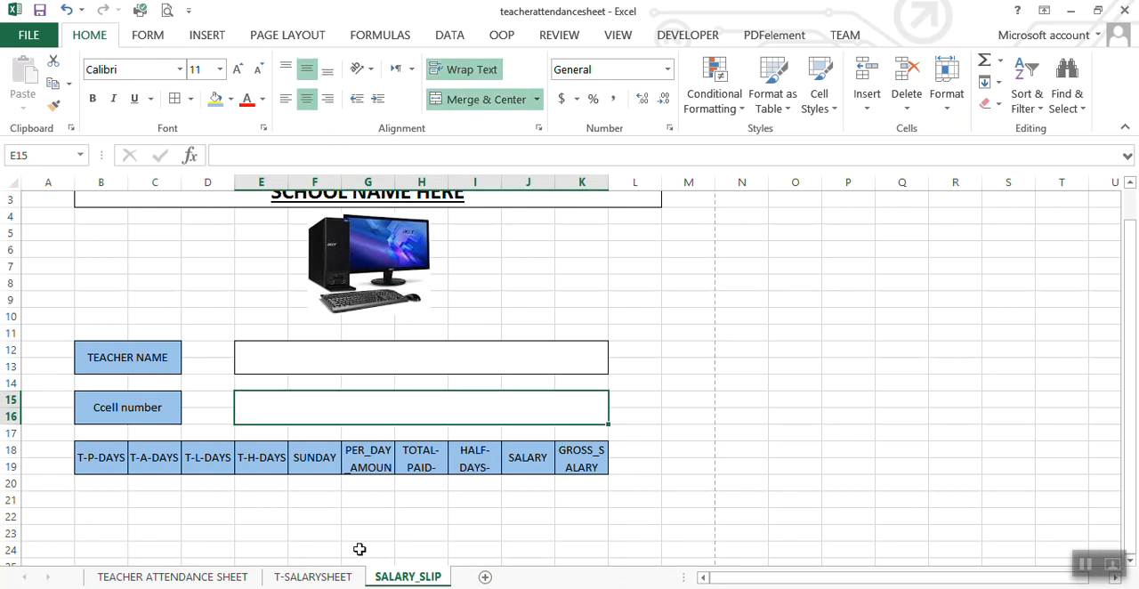
Step: Add borders around the merged value box E15:K16 beside the cell number label on SALARY_SLIP
key("ctrl+Page_Up")
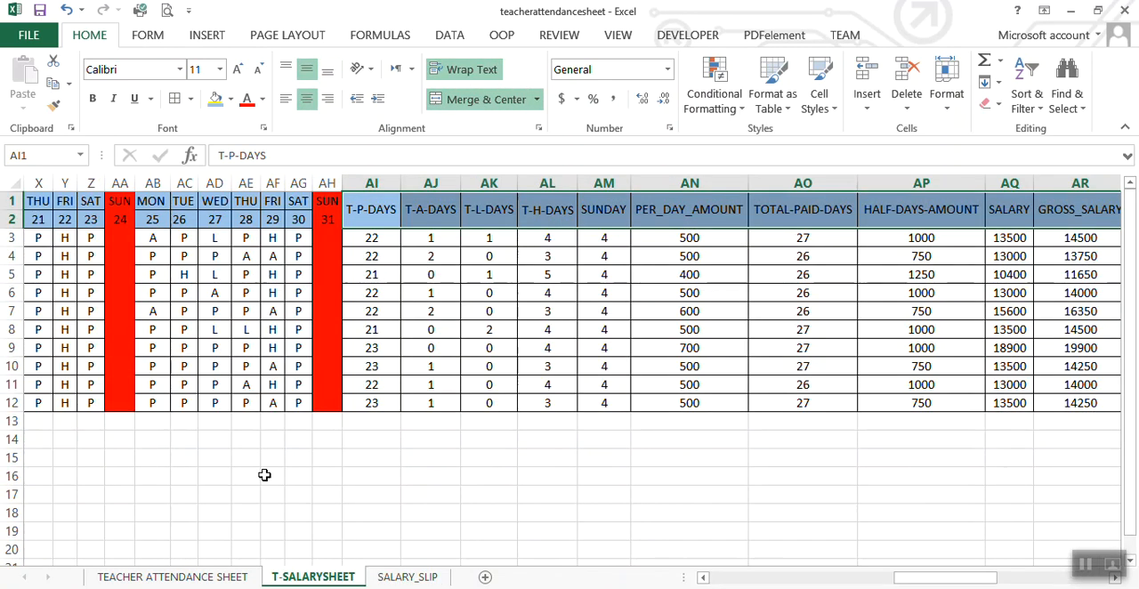
left_click(401, 580)
left_click(534, 307)
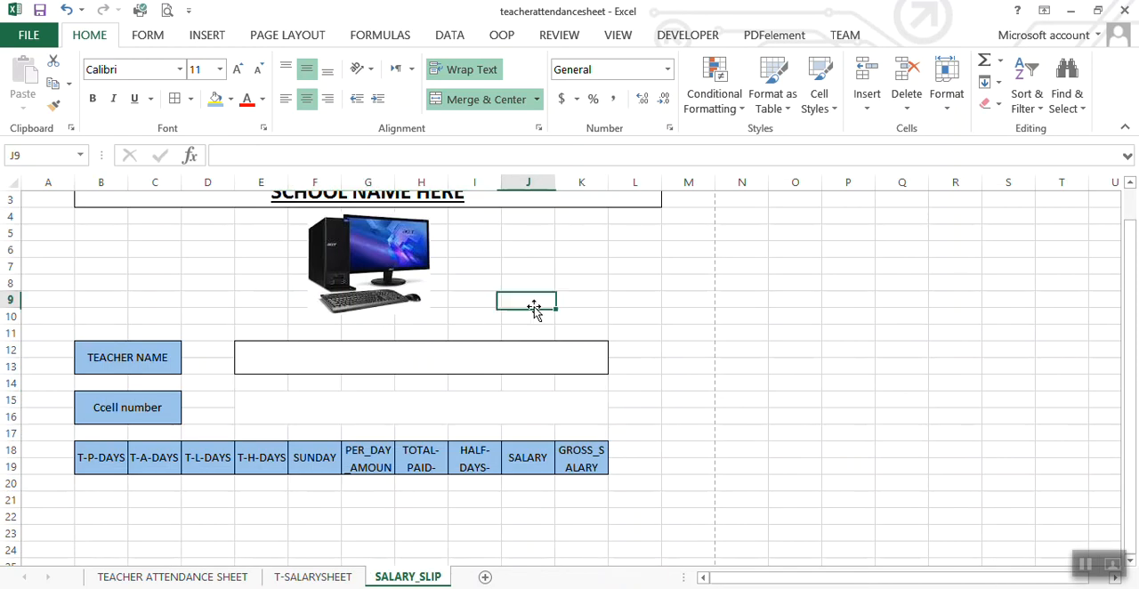
left_click(434, 414)
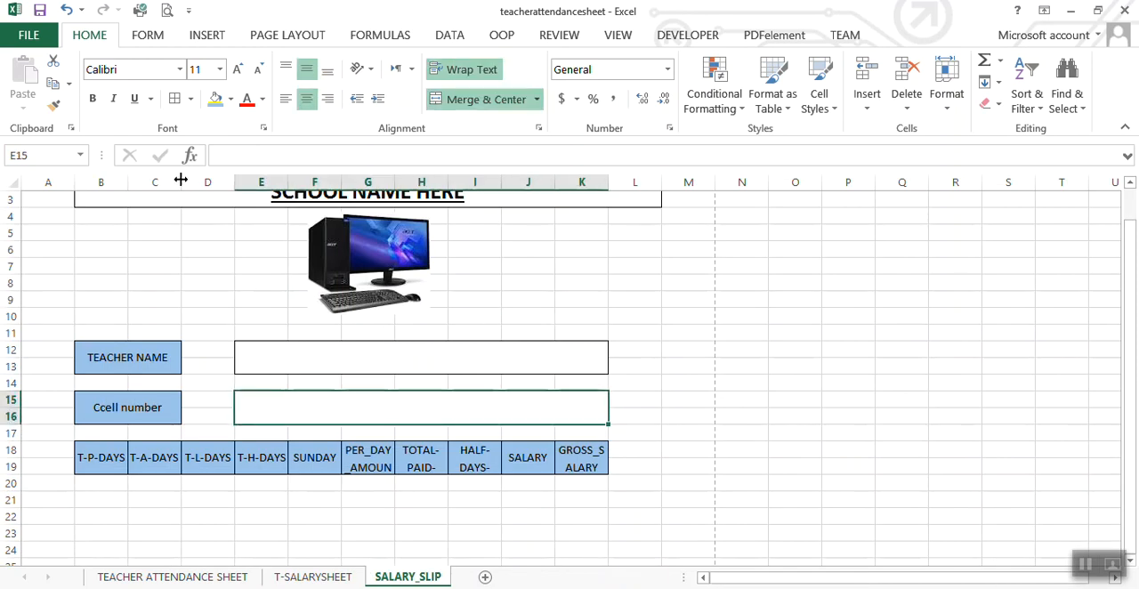
left_click(208, 297)
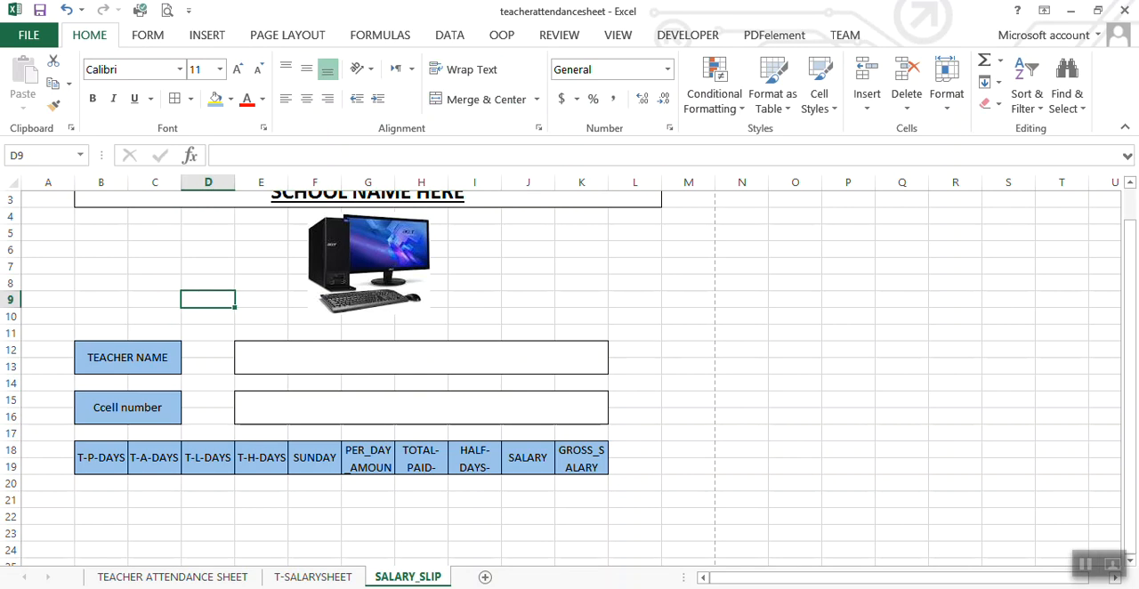
key("alt+F11")
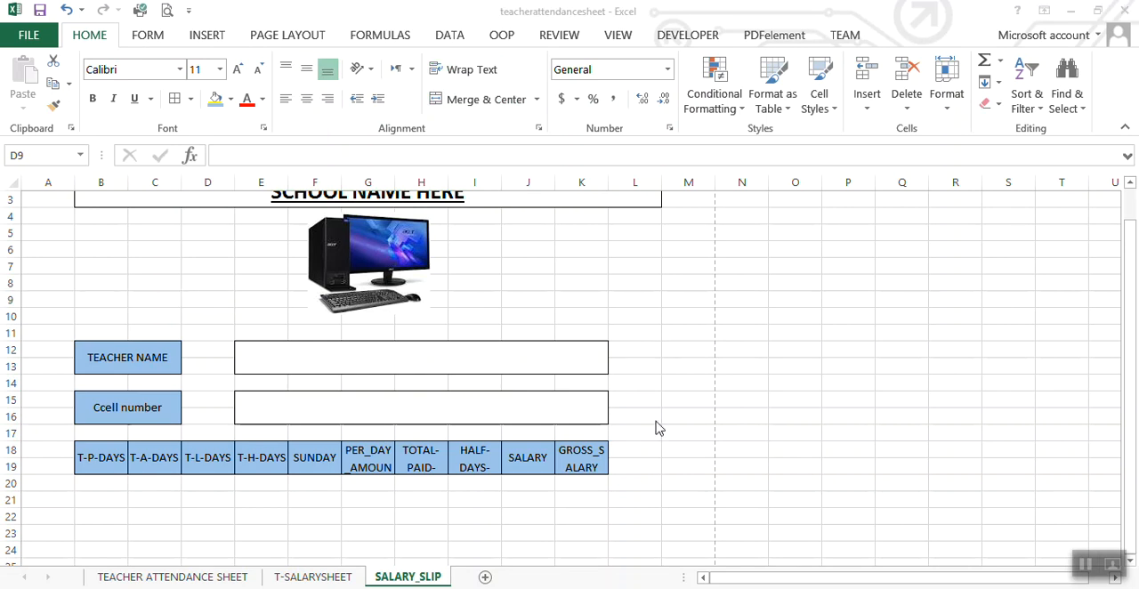
left_click(431, 522)
Step: Merge and center B21:B22 under the T-P-DAYS header as a bordered value cell with wrapped, middle-aligned text
left_click(85, 495)
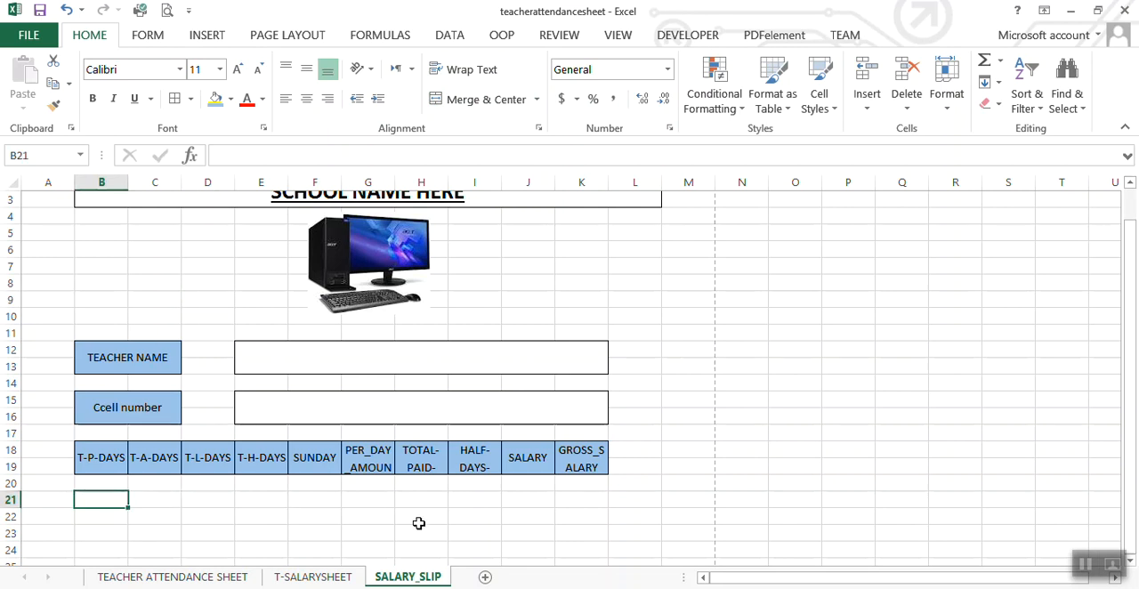
left_click(86, 487)
left_click_drag(89, 496, 94, 518)
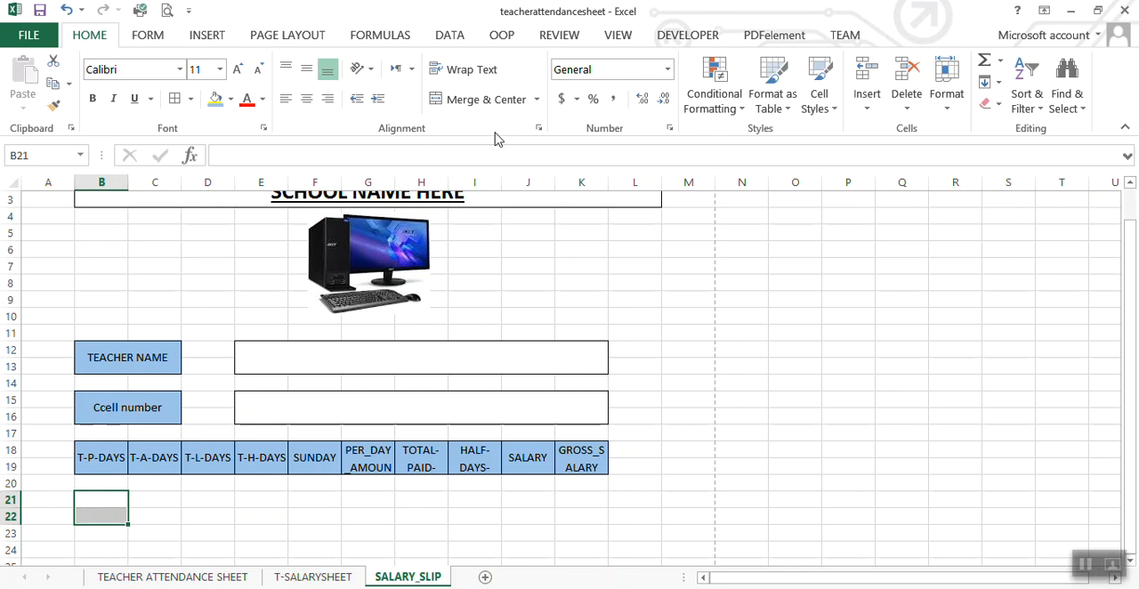
left_click(476, 100)
left_click(472, 77)
left_click(306, 69)
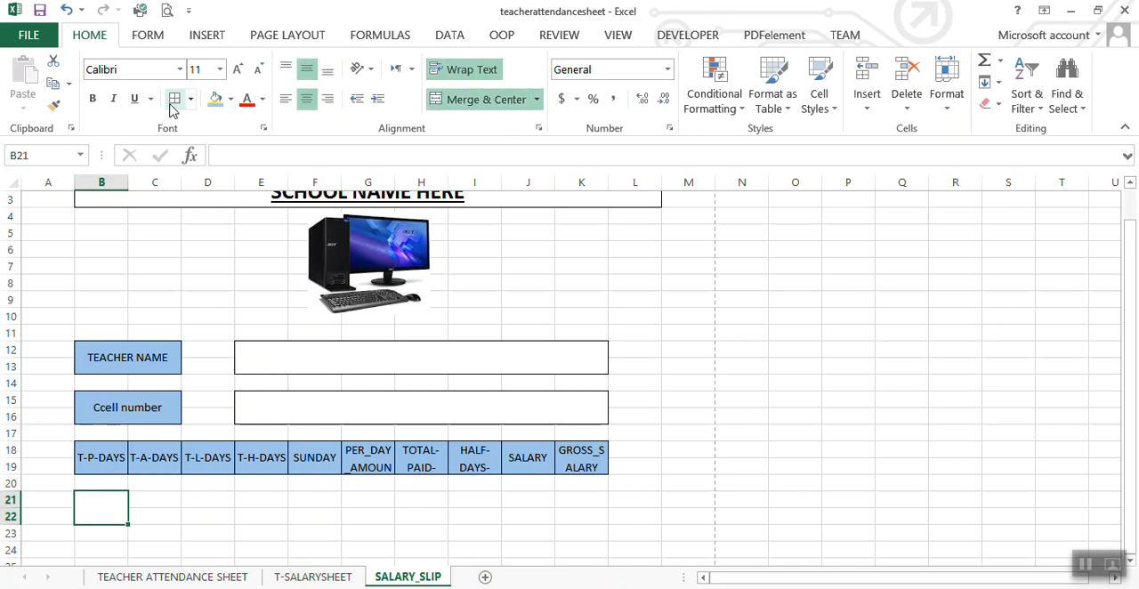
Step: Merge and center C21:C22 and D21:D22 as separate value cells, each with wrapped text and middle vertical alignment
left_click(167, 517)
left_click_drag(149, 500, 148, 512)
left_click(462, 102)
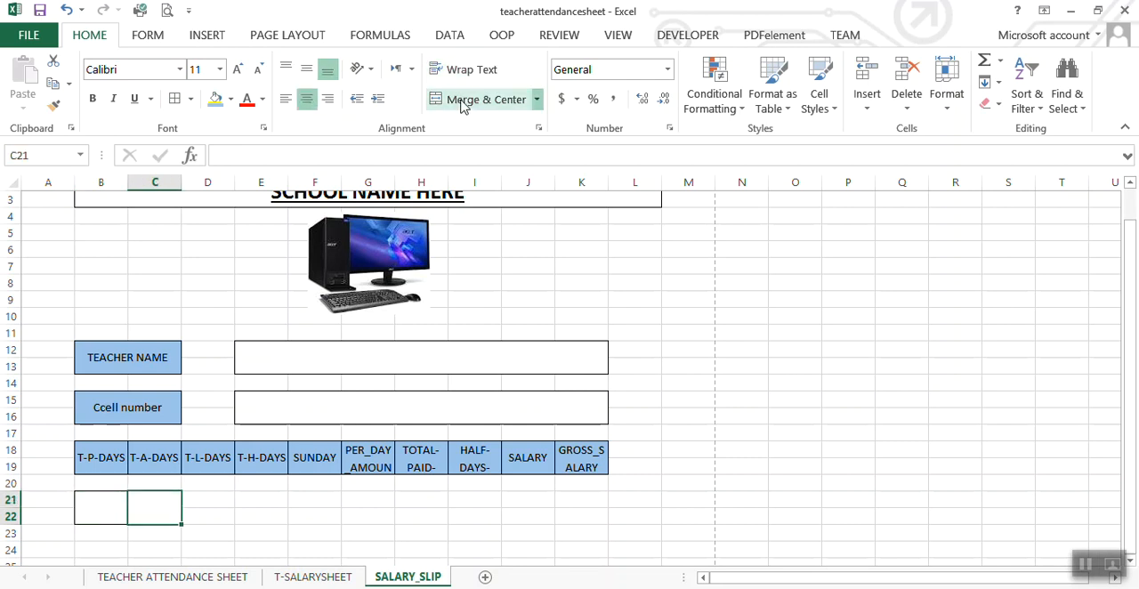
left_click(458, 71)
left_click(306, 70)
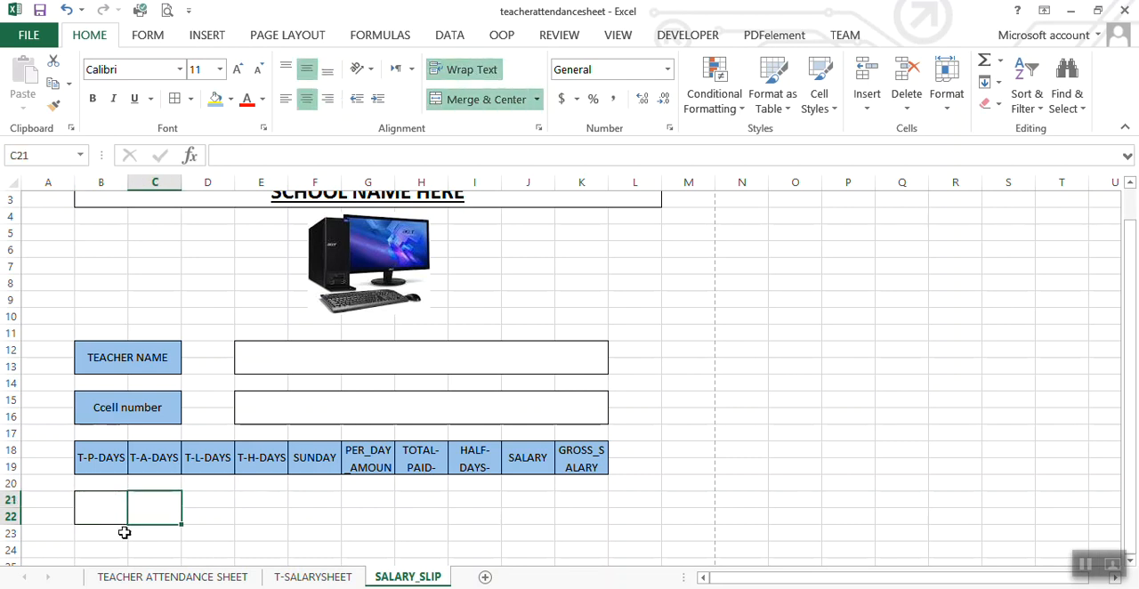
left_click(193, 513)
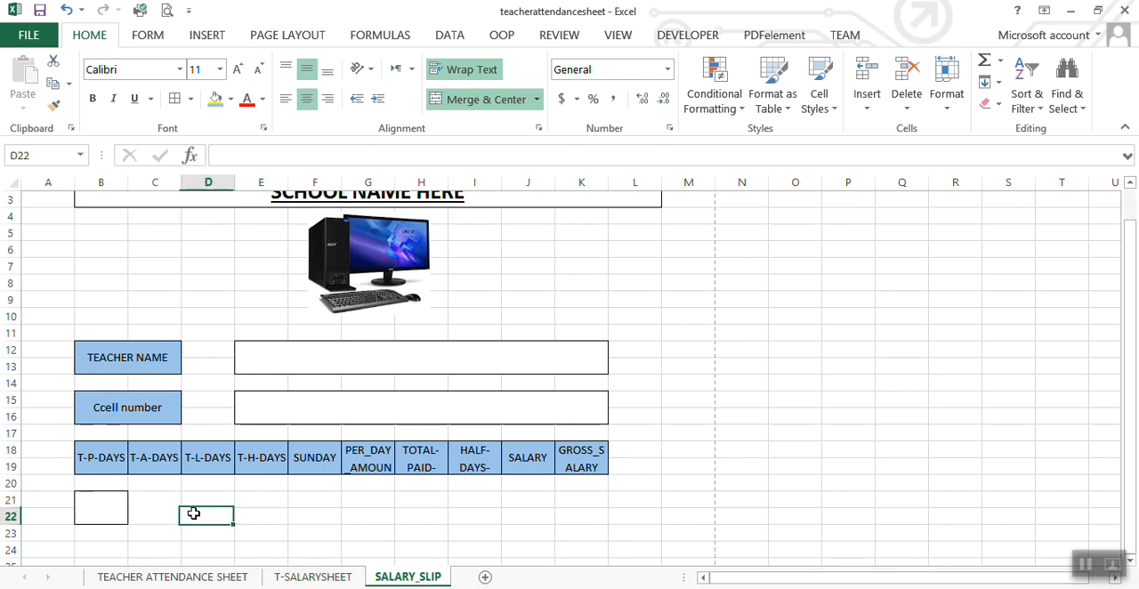
left_click(166, 505)
left_click_drag(218, 505, 222, 514)
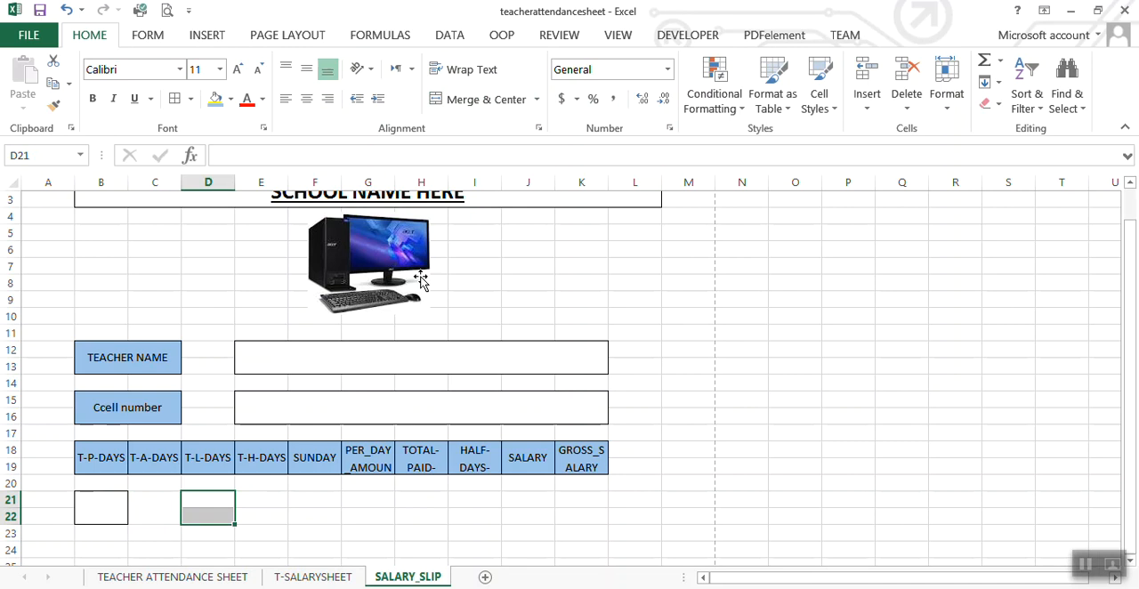
left_click(472, 99)
left_click(465, 71)
left_click(306, 69)
Step: Merge and center E21:E22 and F21:F22 separately under T-H-DAYS and SUNDAY, with wrapped, middle-aligned text
left_click_drag(263, 502, 266, 516)
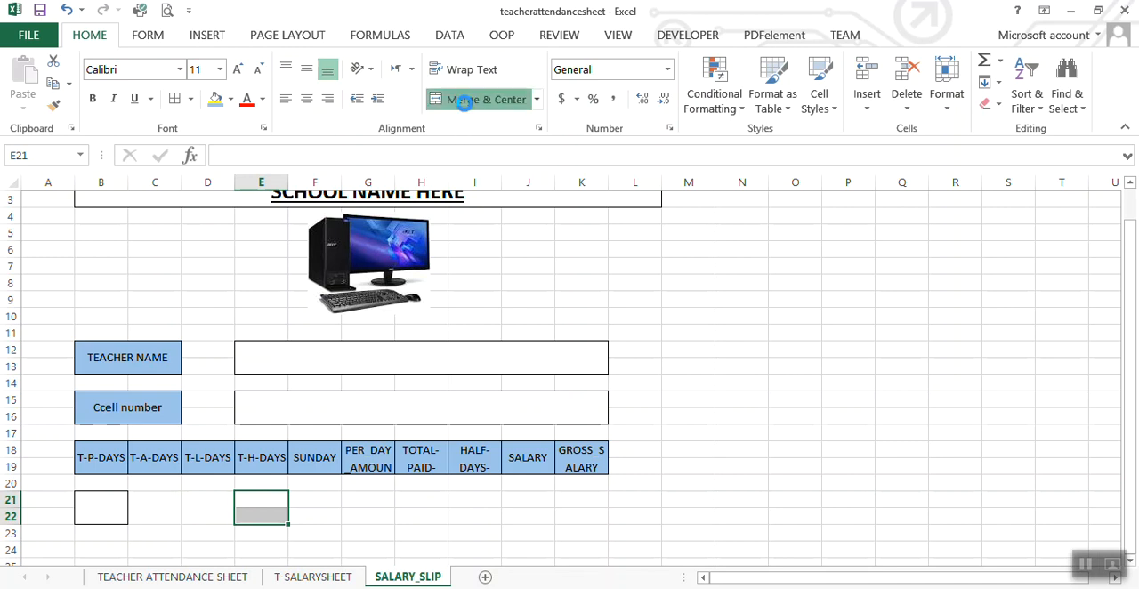
left_click(463, 102)
left_click(464, 72)
left_click(308, 72)
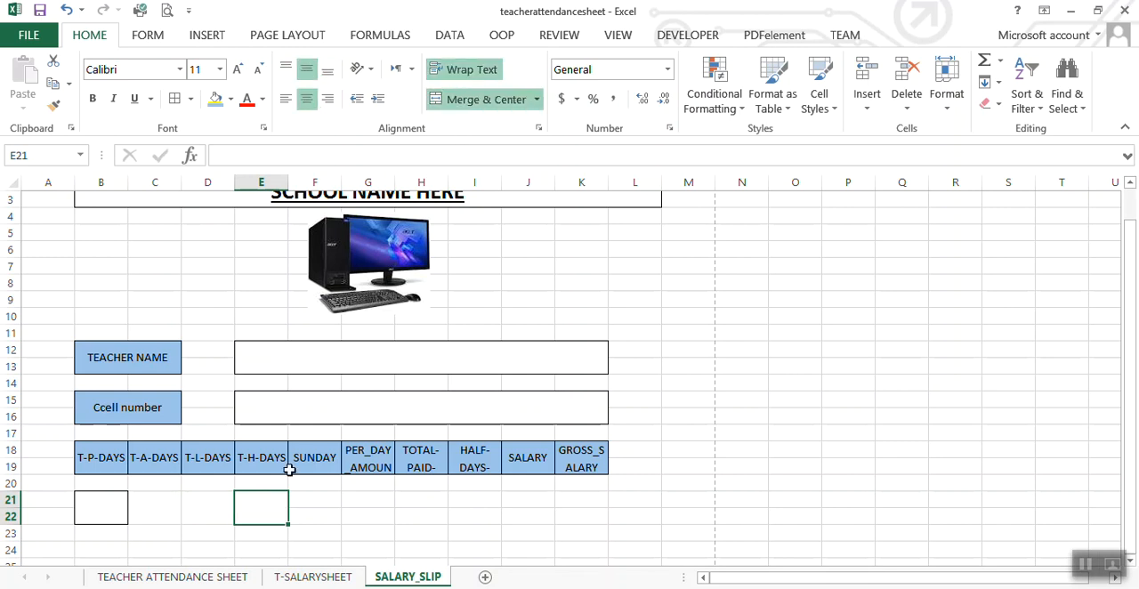
left_click(325, 512)
left_click_drag(317, 496, 319, 517)
left_click(480, 100)
left_click(472, 71)
left_click(307, 69)
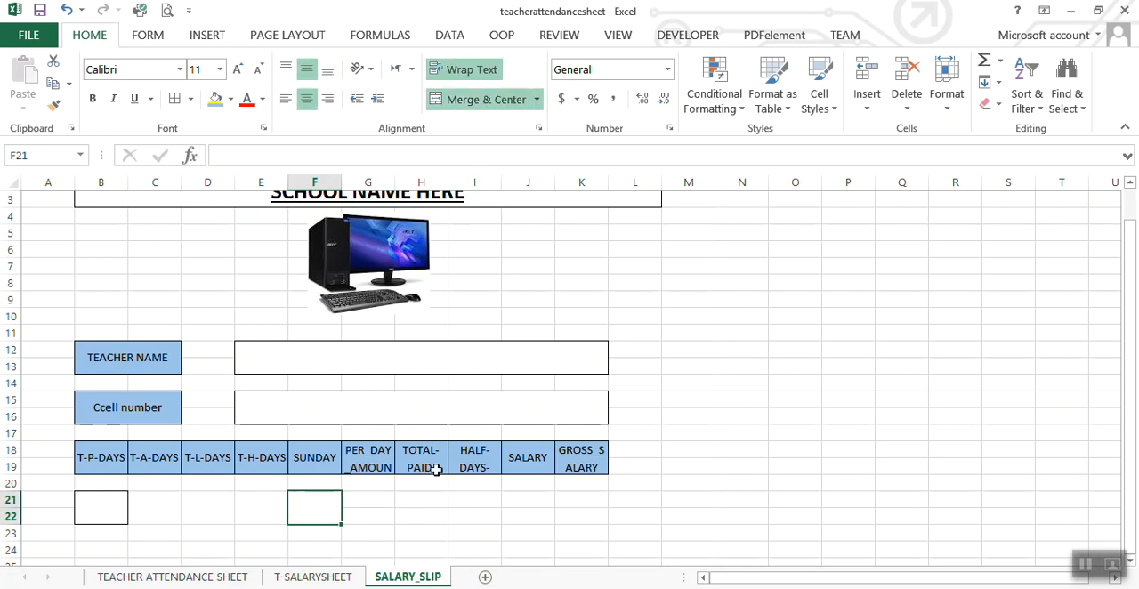
Step: Merge and center G21:G22 and H21:H22 as separate value cells with wrapped text and middle vertical alignment
left_click_drag(377, 501, 377, 516)
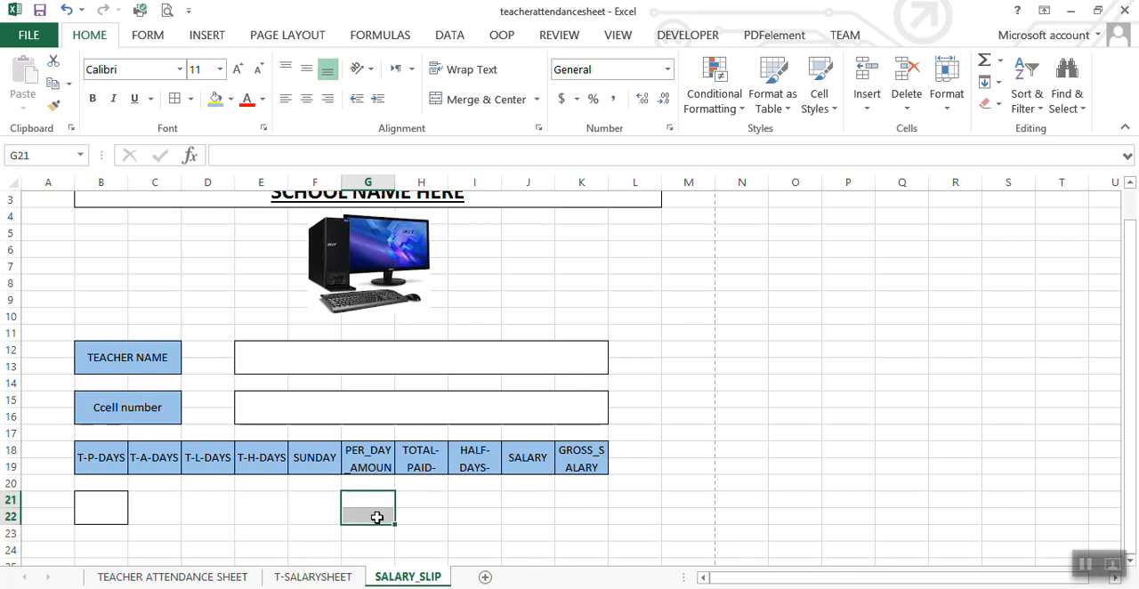
left_click(466, 101)
left_click(467, 70)
left_click(309, 71)
left_click_drag(423, 499, 424, 513)
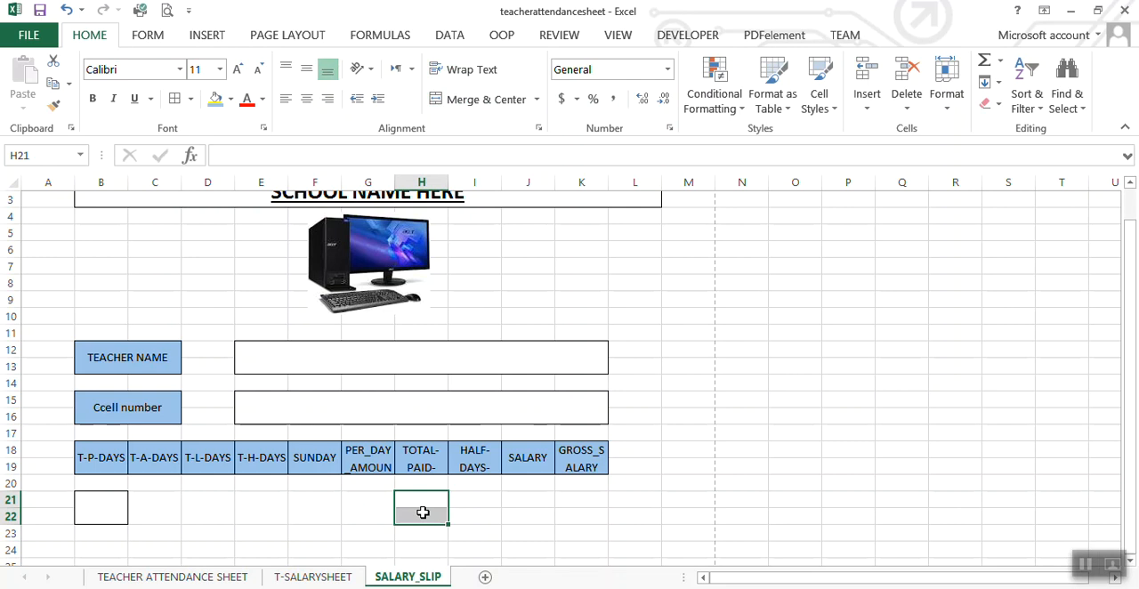
left_click(471, 98)
left_click(471, 76)
left_click(306, 70)
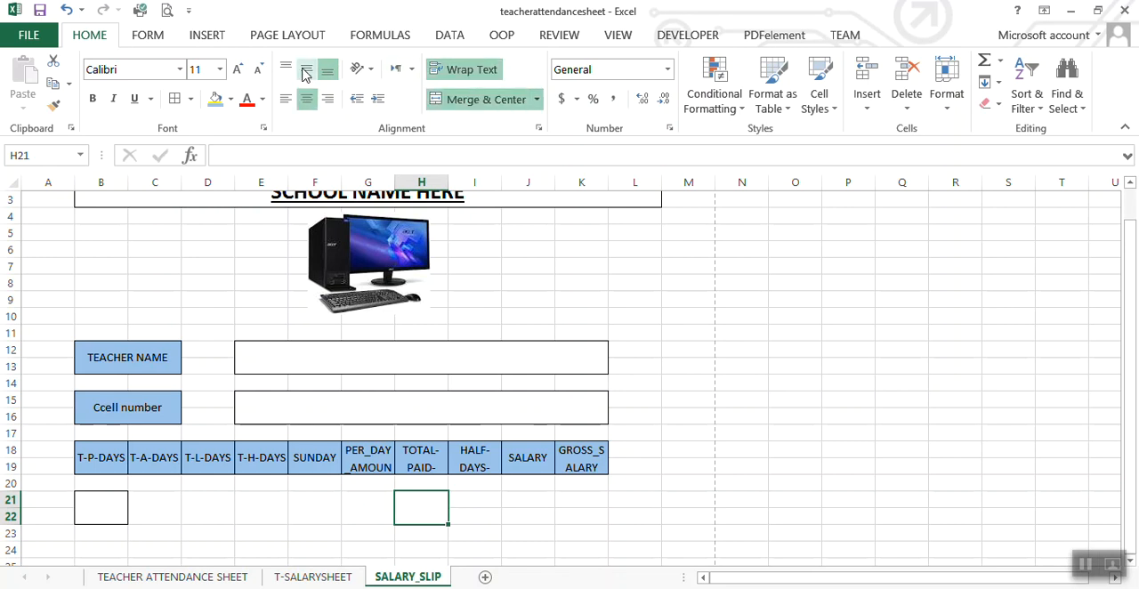
Step: Merge and center I21:I22, J21:J22 and K21:K22 as separate value cells, each with wrapped, middle-aligned text
left_click_drag(485, 500, 483, 516)
left_click(485, 99)
left_click(470, 69)
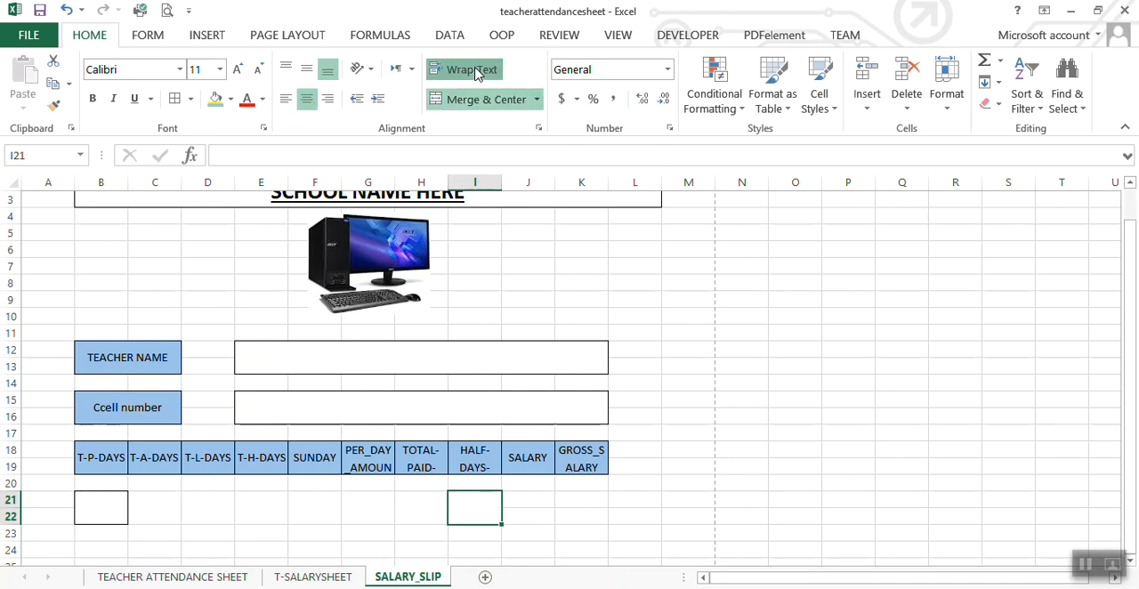
left_click(307, 69)
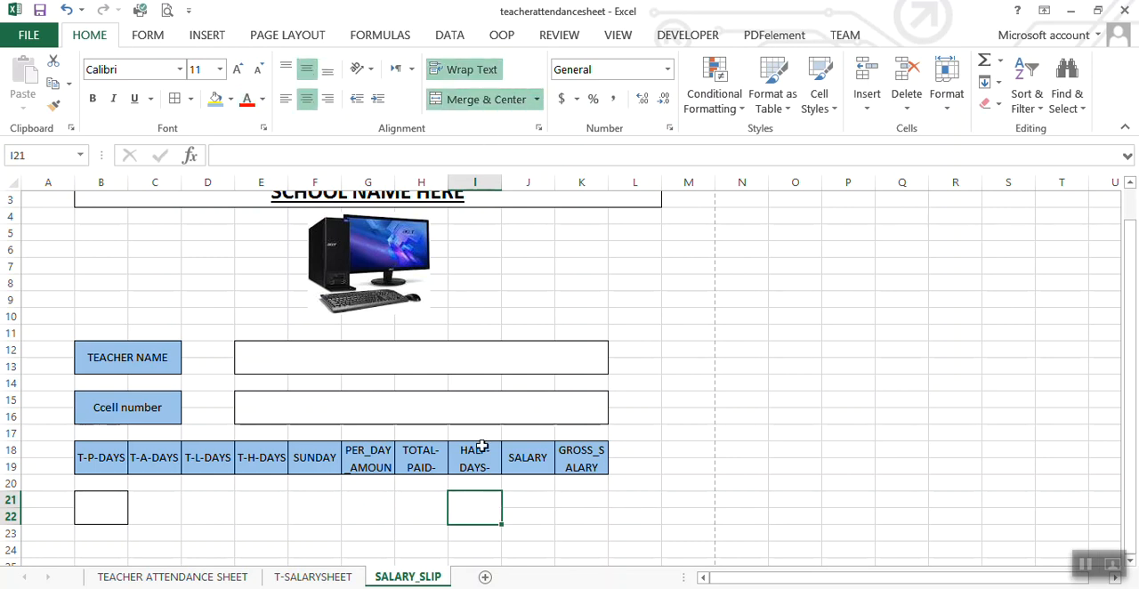
left_click_drag(538, 504, 534, 516)
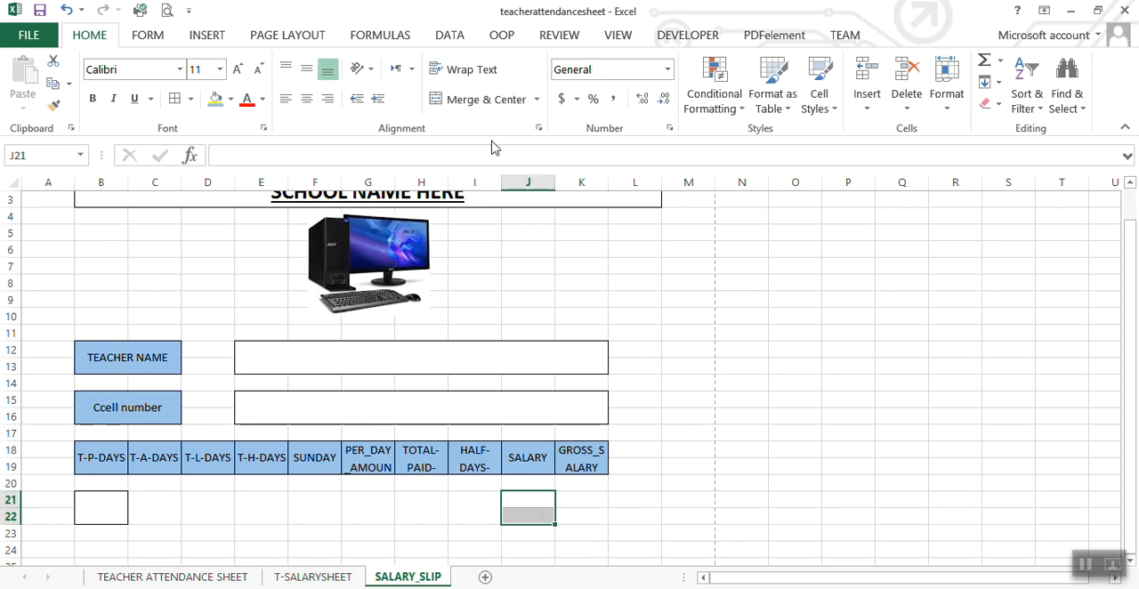
left_click(488, 103)
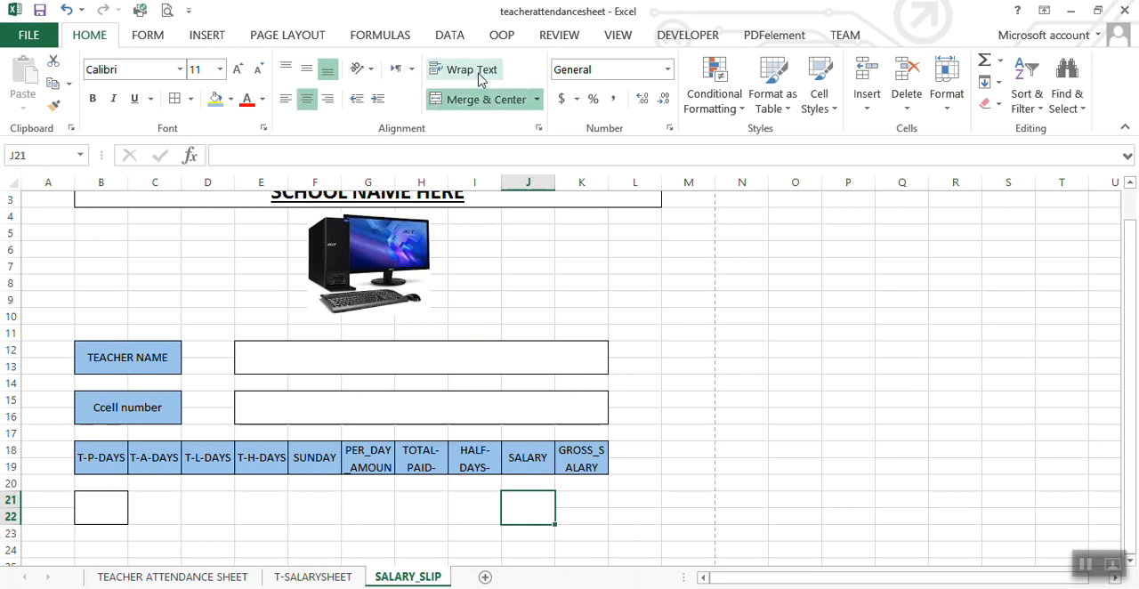
left_click(478, 71)
left_click(306, 70)
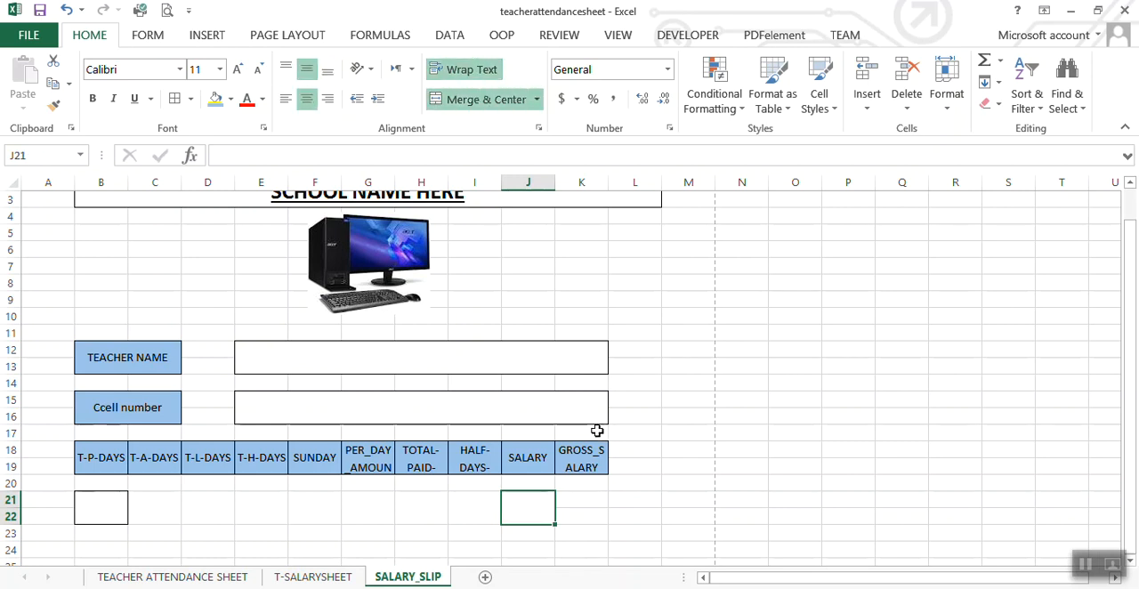
left_click_drag(575, 506, 575, 516)
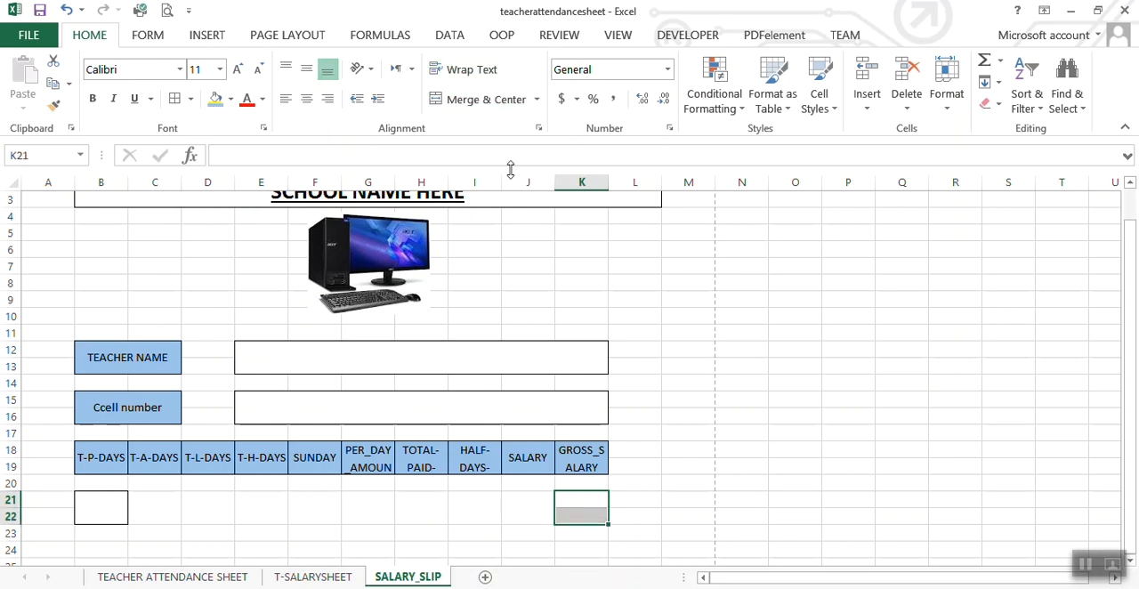
left_click(492, 103)
left_click(472, 69)
left_click(306, 69)
Step: Apply borders to all the merged value cells in B21:K22
left_click(280, 545)
left_click_drag(120, 505, 562, 517)
left_click(175, 102)
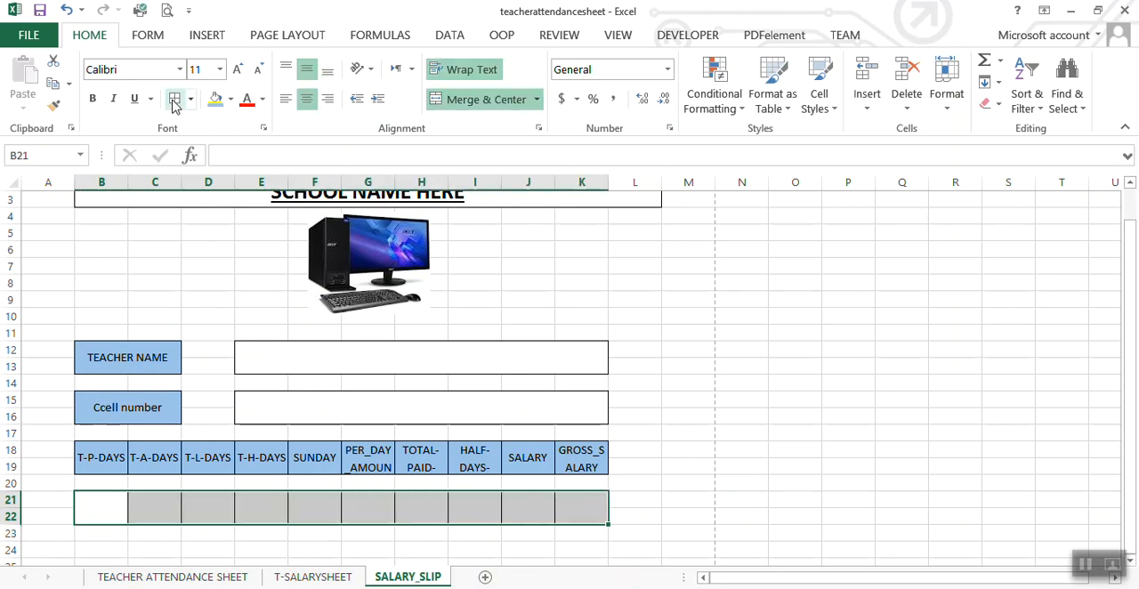
left_click(298, 517)
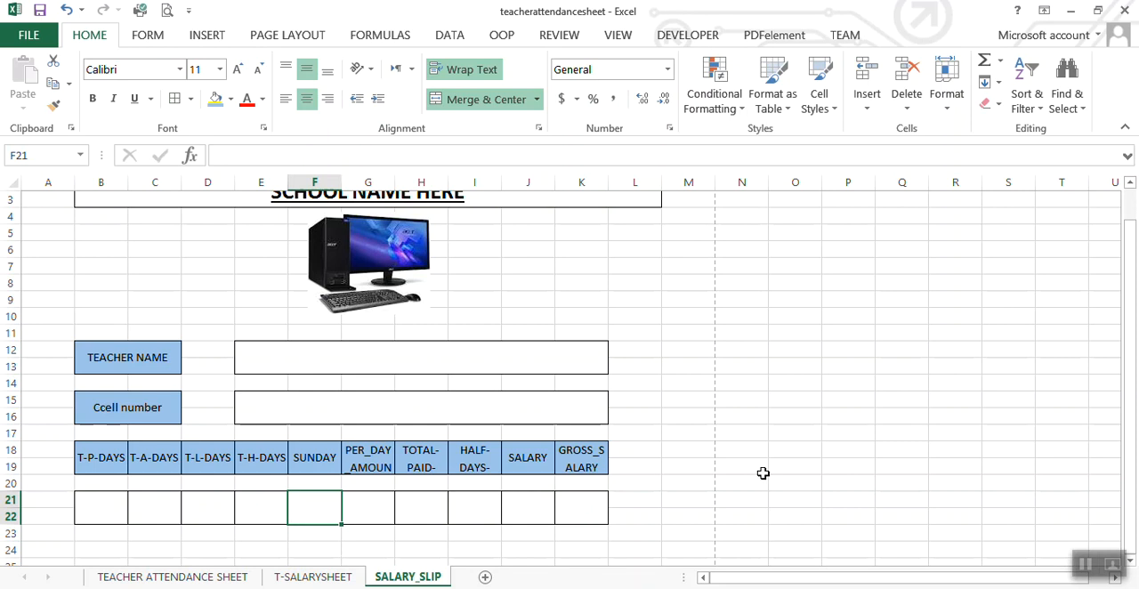
Step: Copy the headers BONUS/20% through GRAND SALARY (AS1:AX2) from the T-SALARYSHEET sheet
left_click(663, 500)
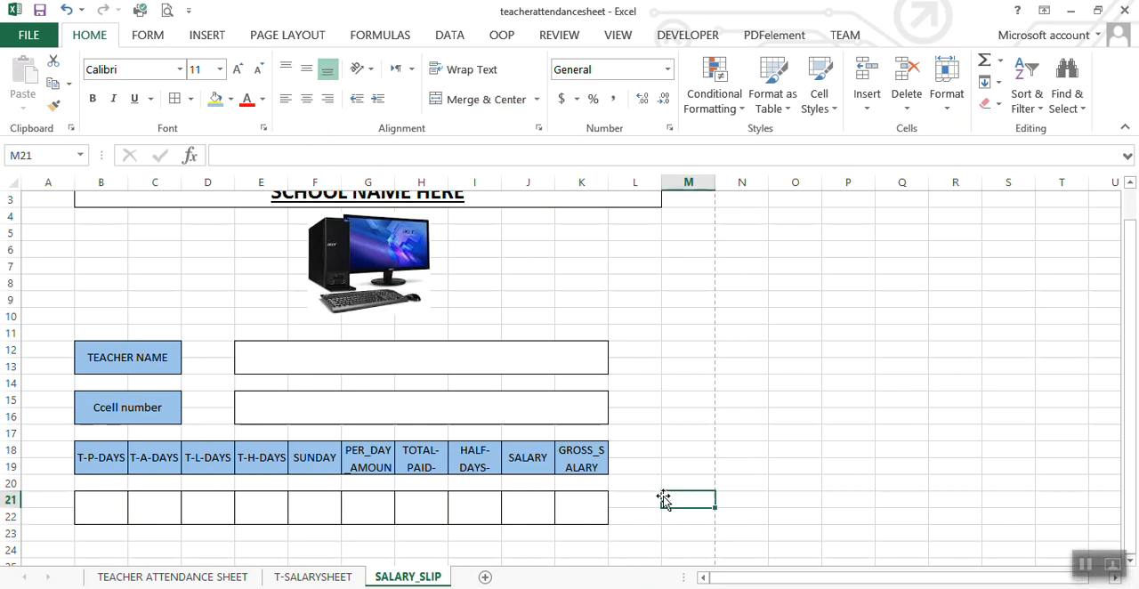
key("Down")
key("Down")
key("Down")
key("Down")
key("Down")
key("Down")
key("Down")
key("Down")
key("Down")
key("Down")
key("Down")
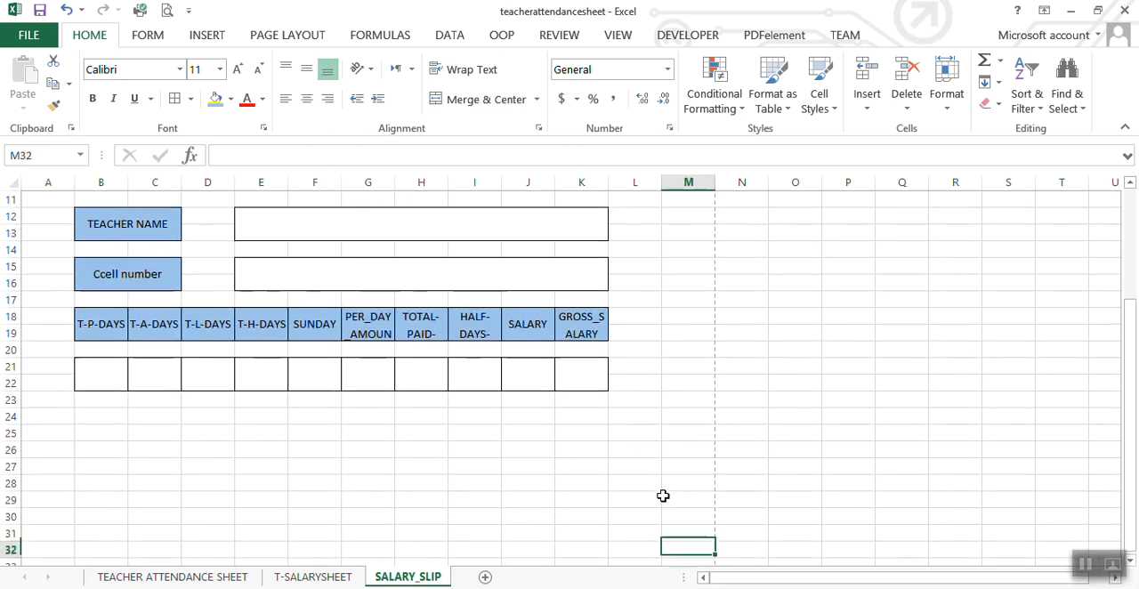
left_click(600, 328)
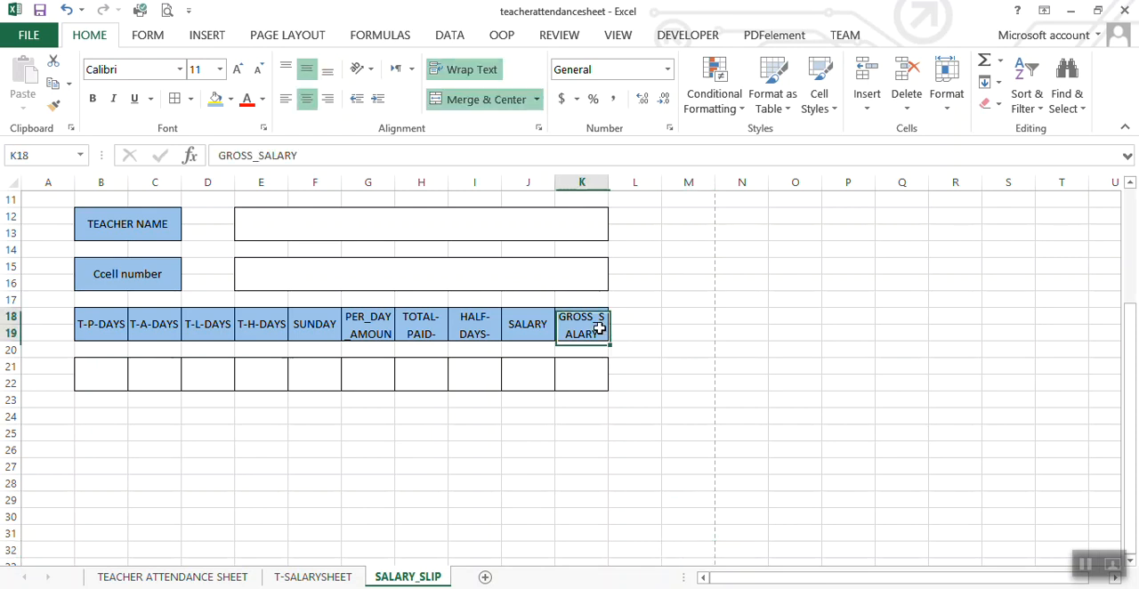
left_click(314, 576)
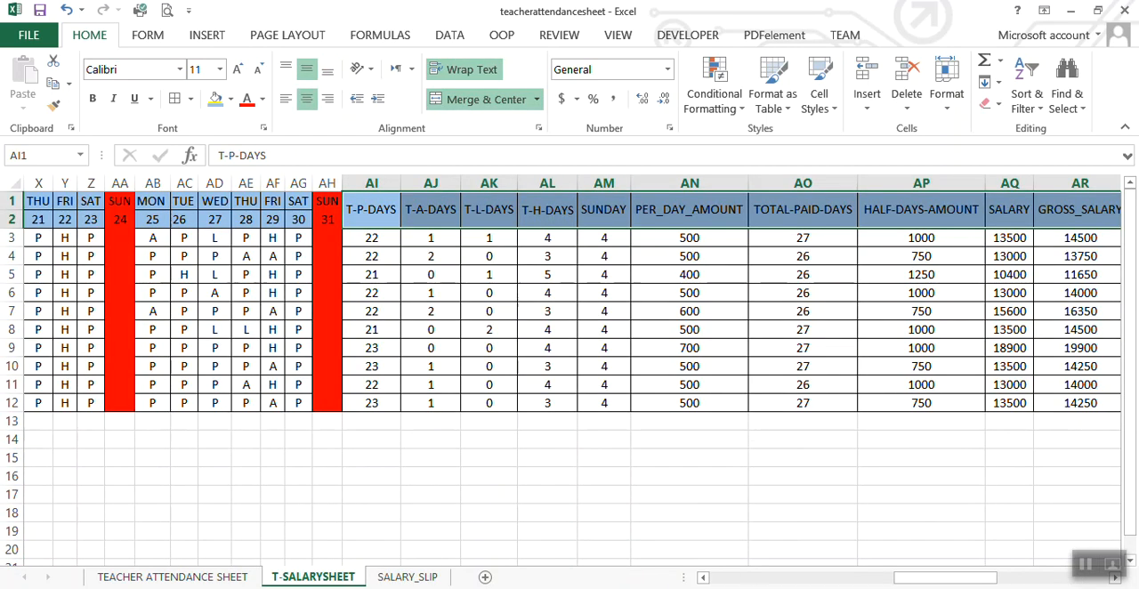
left_click_drag(917, 579, 1068, 577)
left_click(924, 491)
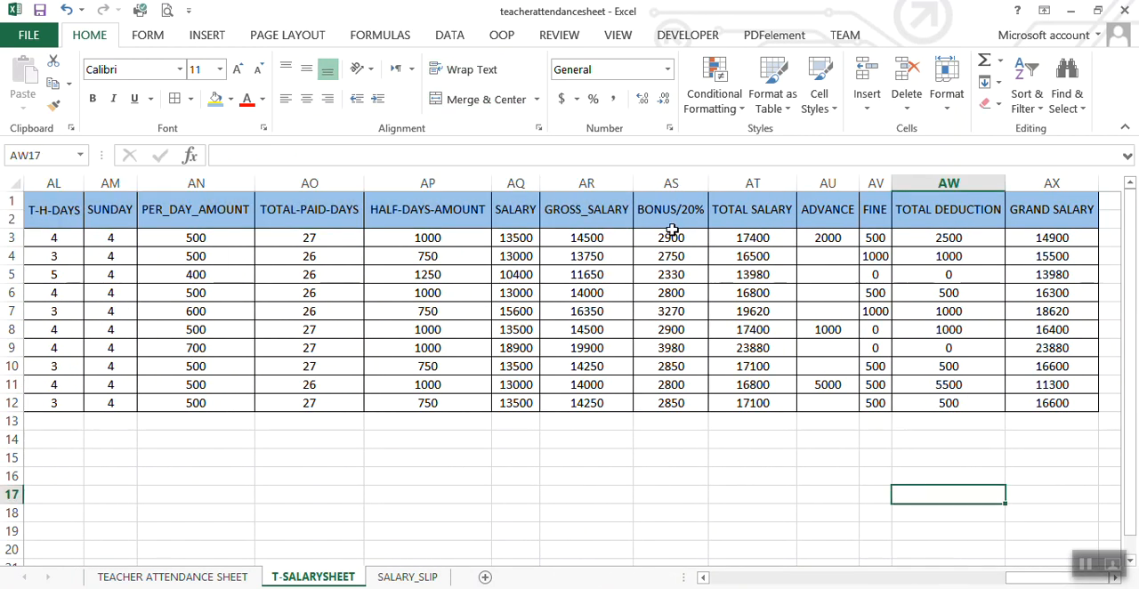
left_click_drag(667, 211, 1014, 212)
key("ctrl+c")
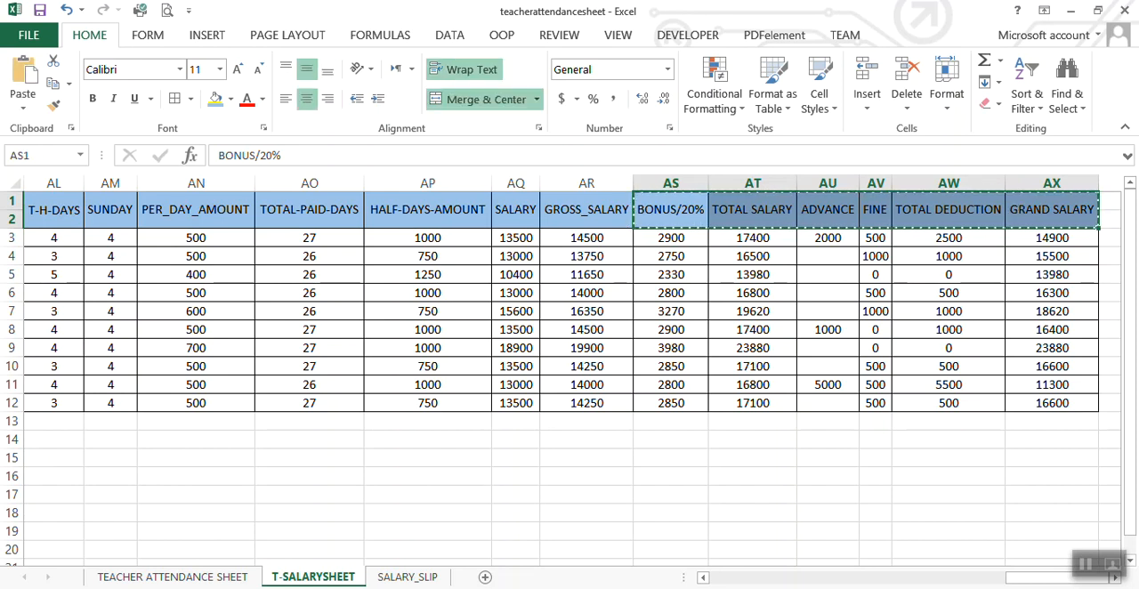
Step: Return to the SALARY_SLIP sheet with the copied headers still held for pasting
left_click(410, 576)
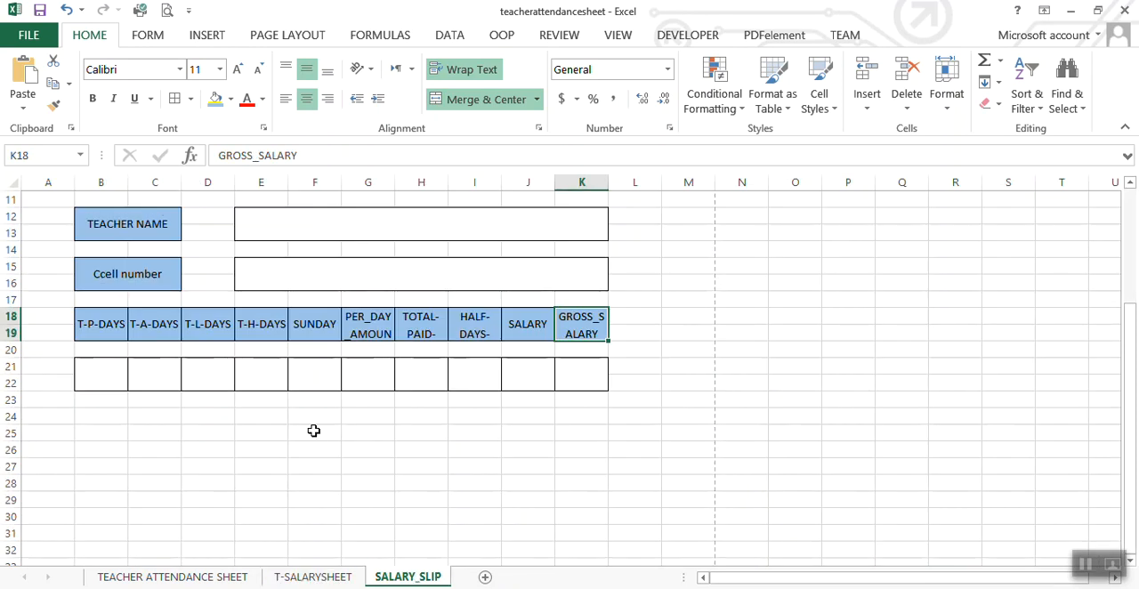
left_click(138, 416)
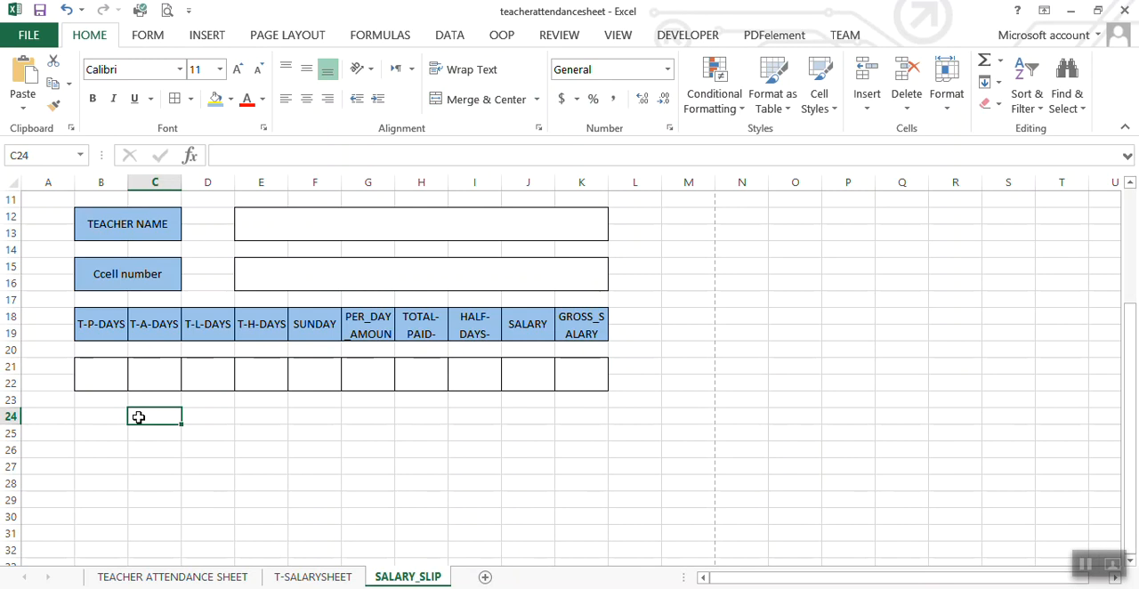
right_click(139, 416)
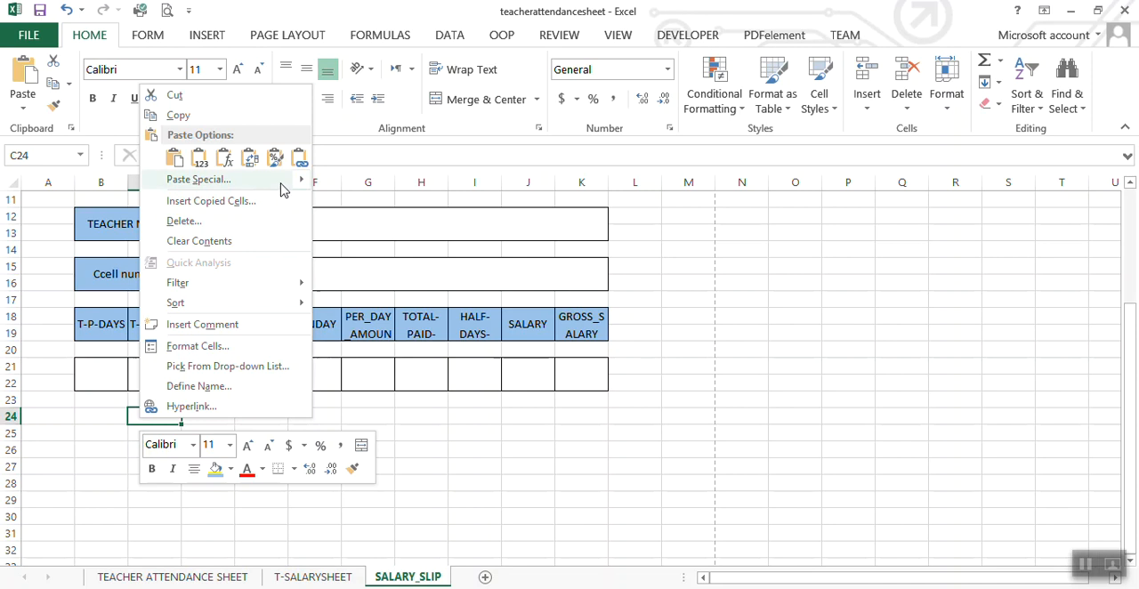
mouse_move(294, 181)
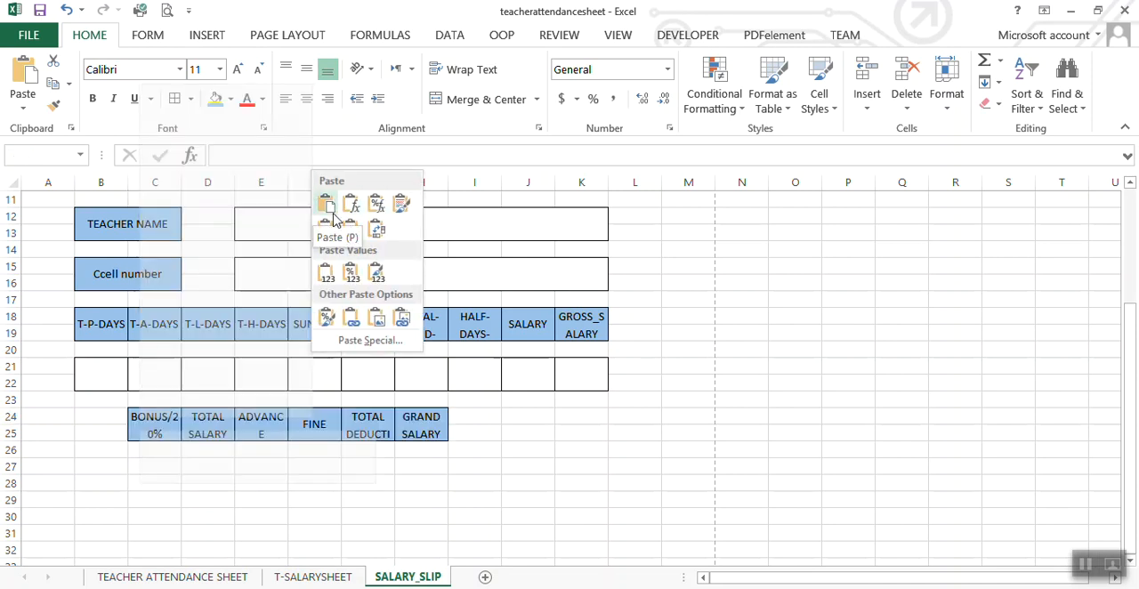
left_click(176, 529)
left_click(176, 513)
Step: Paste the copied headers BONUS/20% through GRAND SALARY into the slip starting at D24
left_click(204, 418)
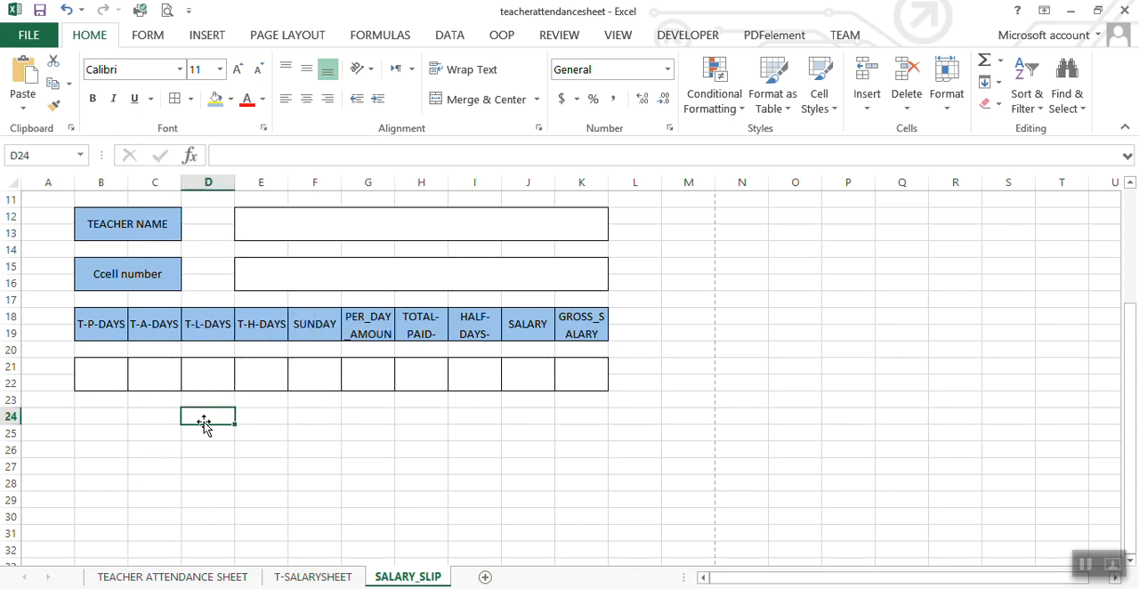
right_click(203, 424)
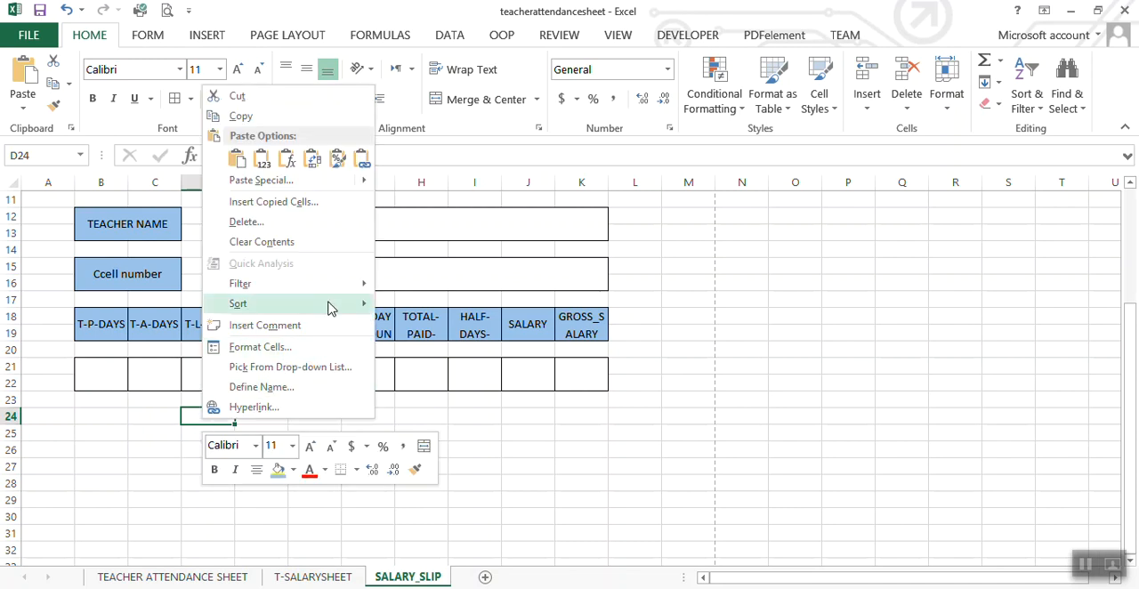
mouse_move(341, 181)
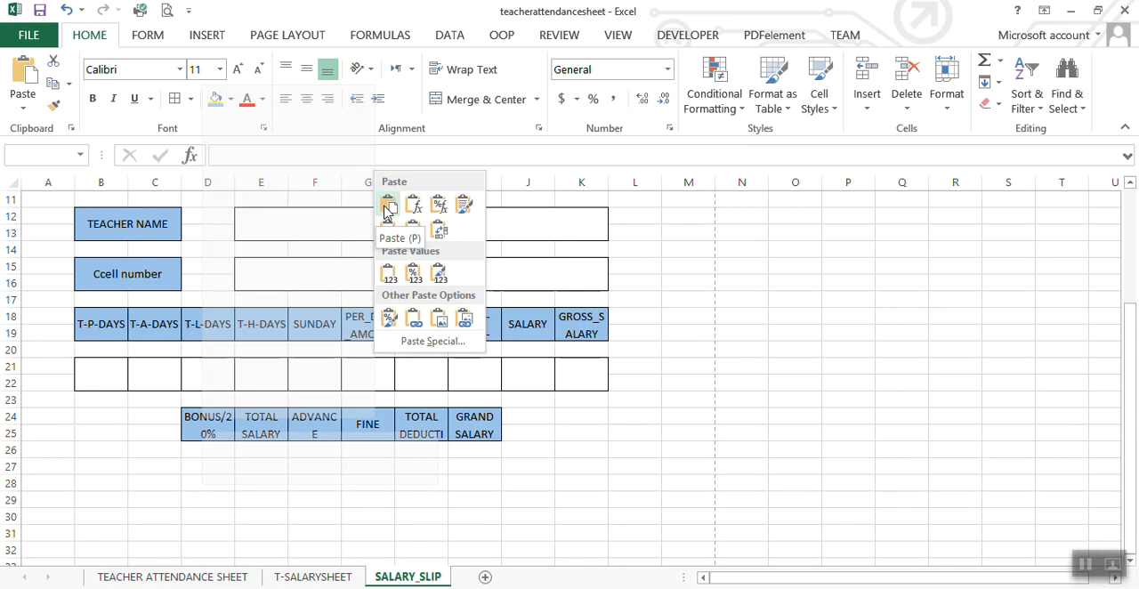
left_click(388, 208)
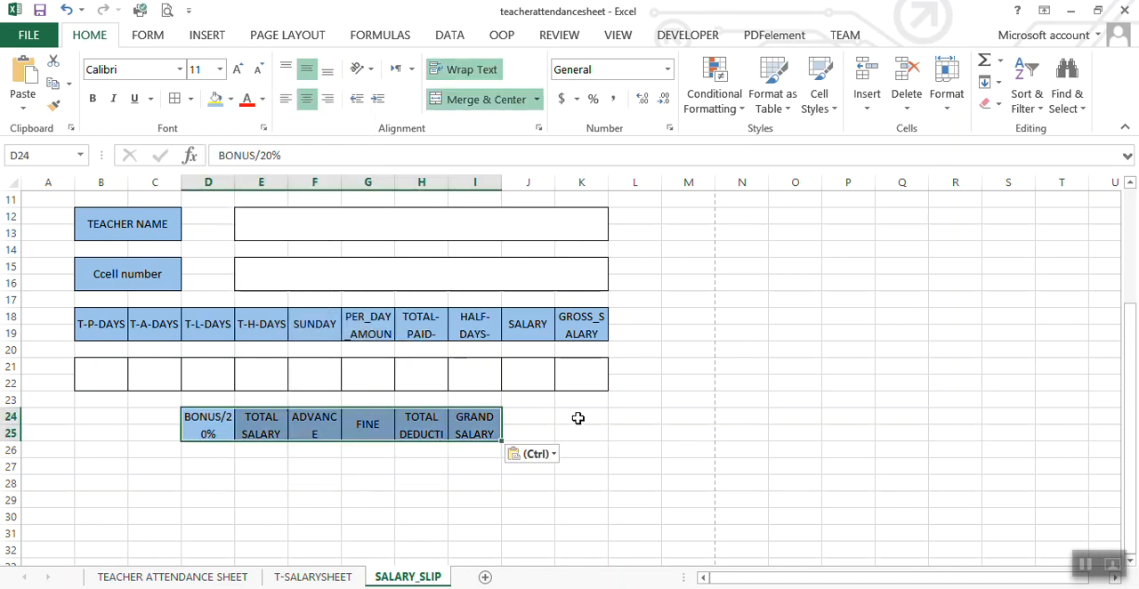
left_click(245, 515)
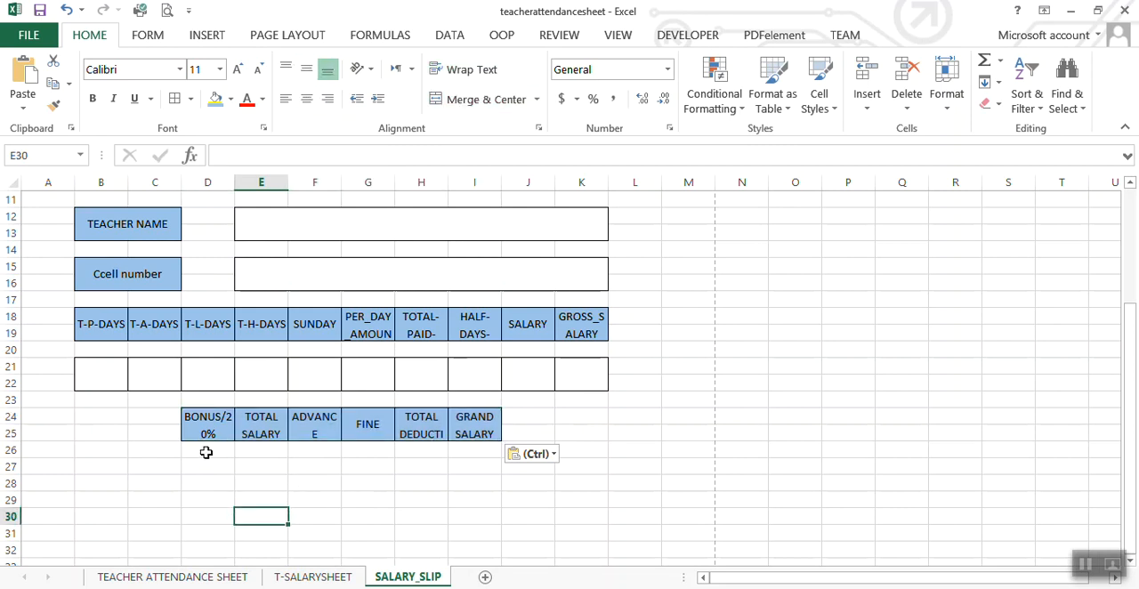
Step: Merge and center D27:D28 under BONUS/20% with wrapped text and middle vertical alignment
left_click_drag(204, 465, 204, 483)
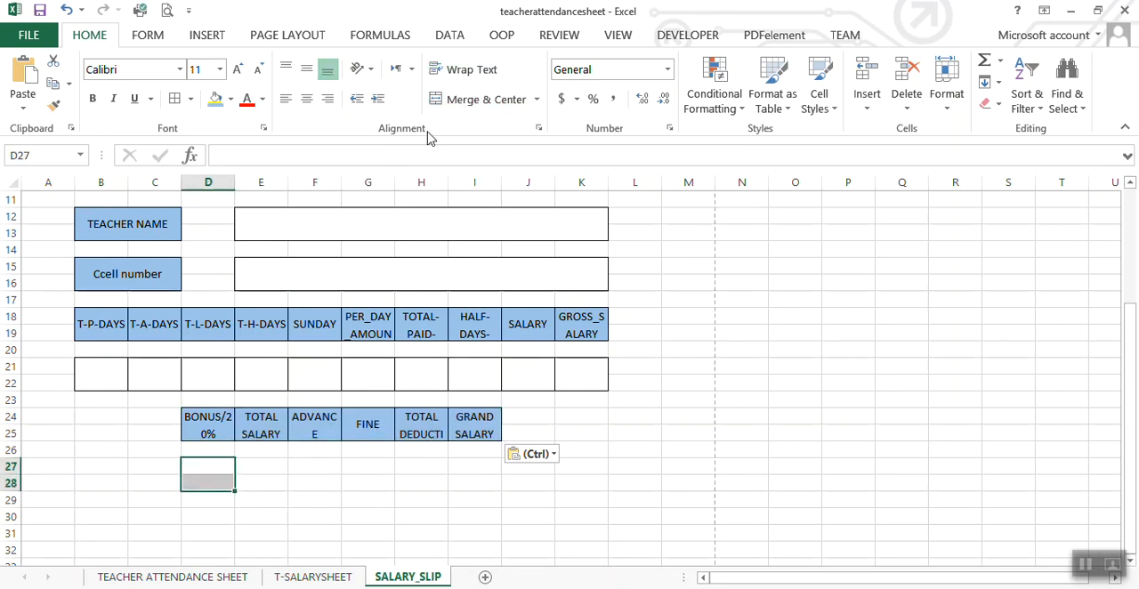
left_click(473, 98)
left_click(467, 71)
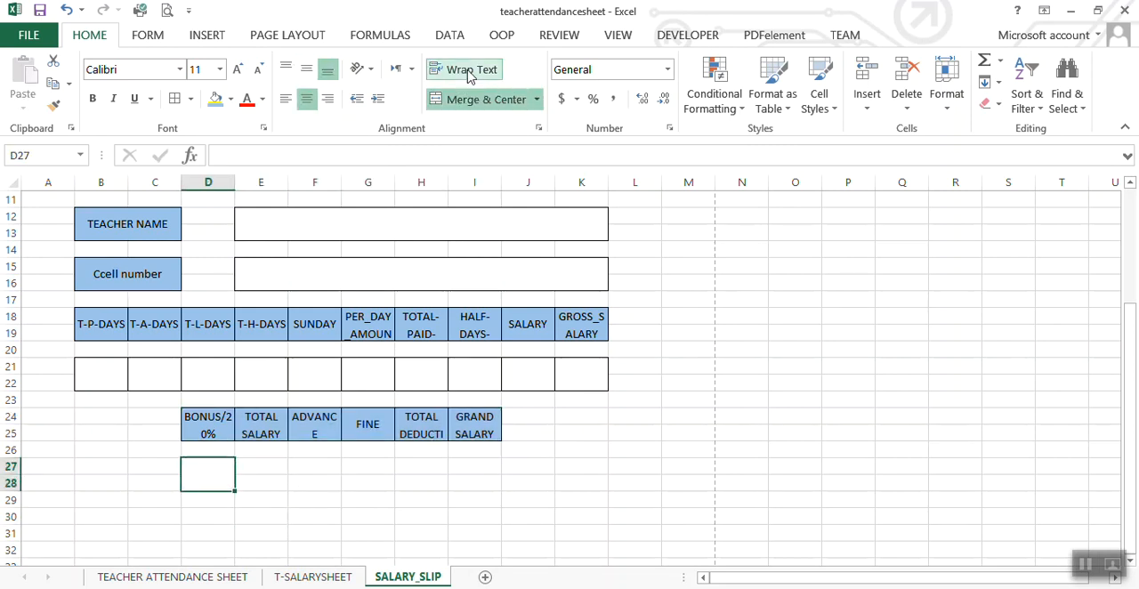
left_click(305, 71)
Step: Copy the merged cell formatting of D27:D28 with Format Painter to E27:E28, F27:F28 and G27:G28
left_click(53, 105)
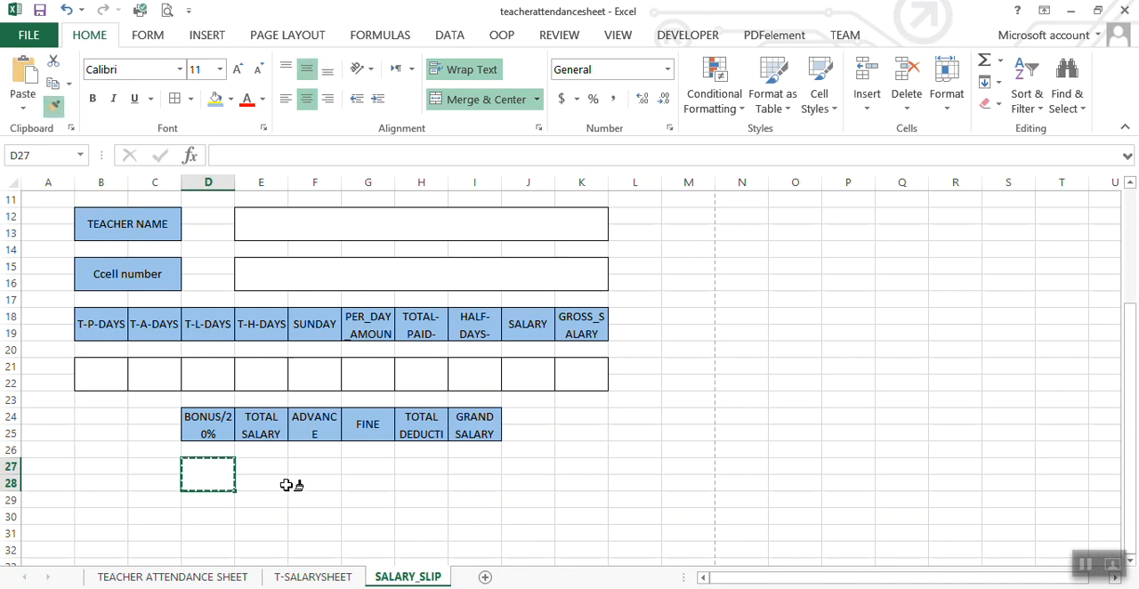
left_click(257, 467)
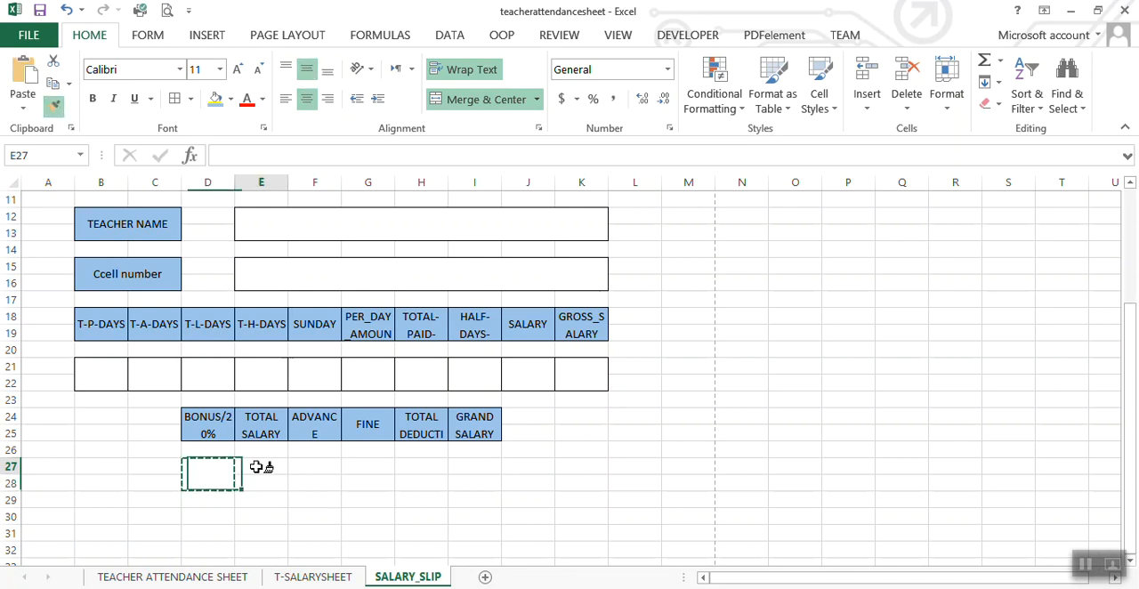
left_click(312, 464)
left_click(275, 472)
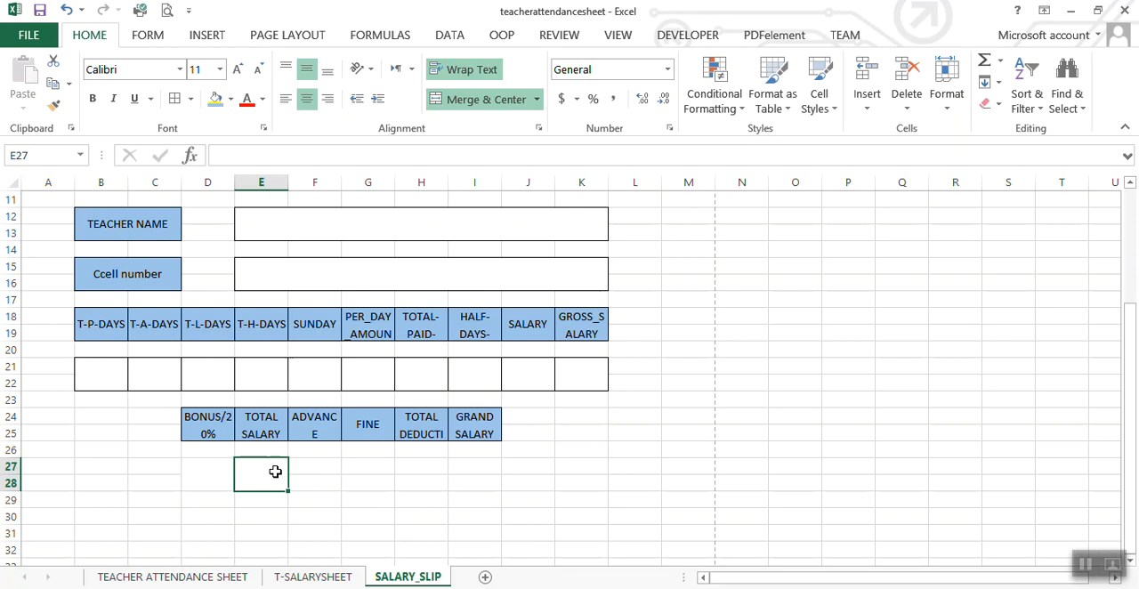
left_click(55, 109)
left_click_drag(308, 465, 306, 483)
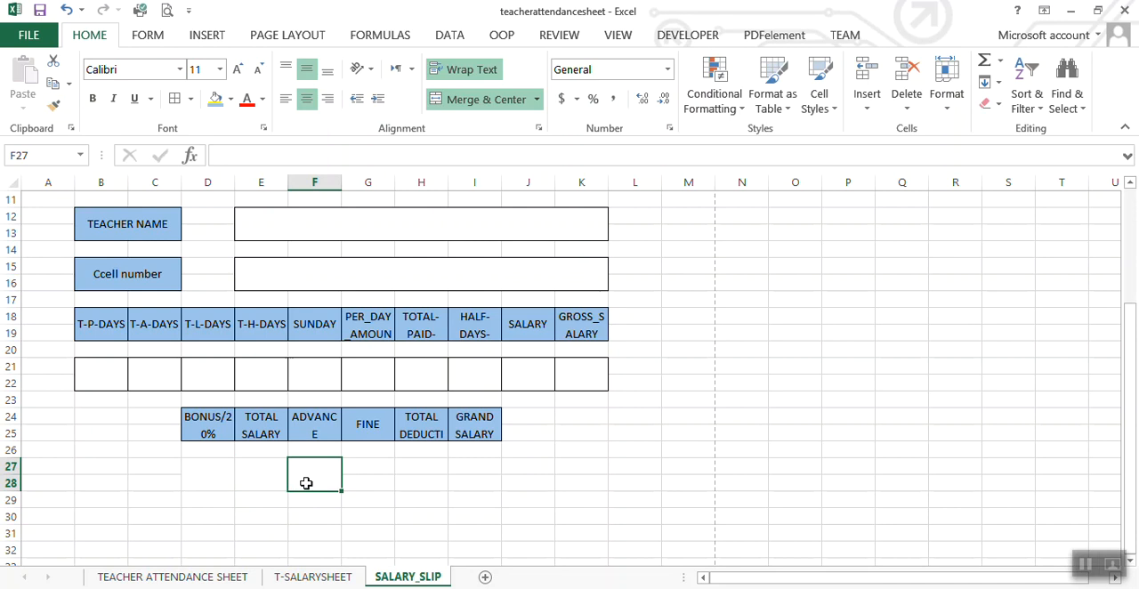
left_click(55, 107)
left_click(372, 466)
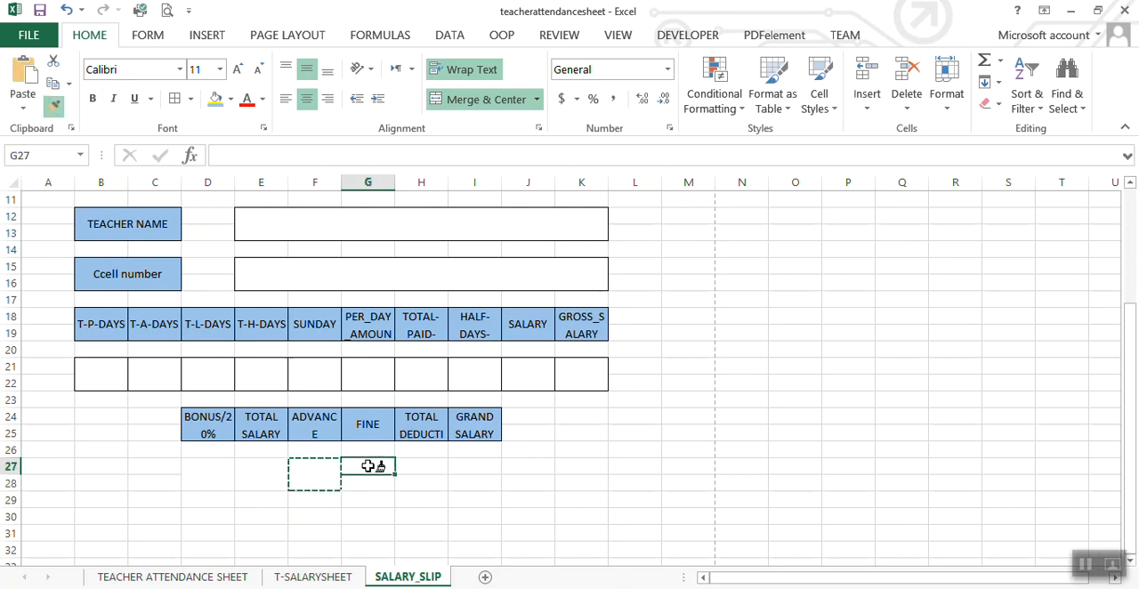
Step: Continue copying the merged cell formatting to H27:H28 and I27:I28, and leave Format Painter
left_click(53, 107)
left_click(438, 465)
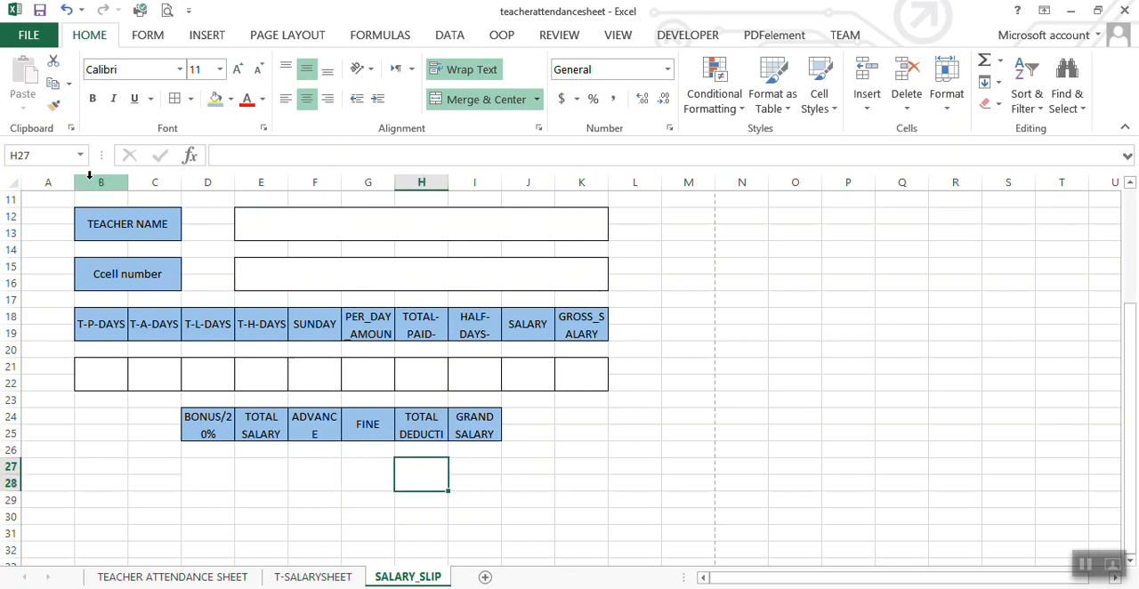
left_click(53, 105)
left_click(479, 463)
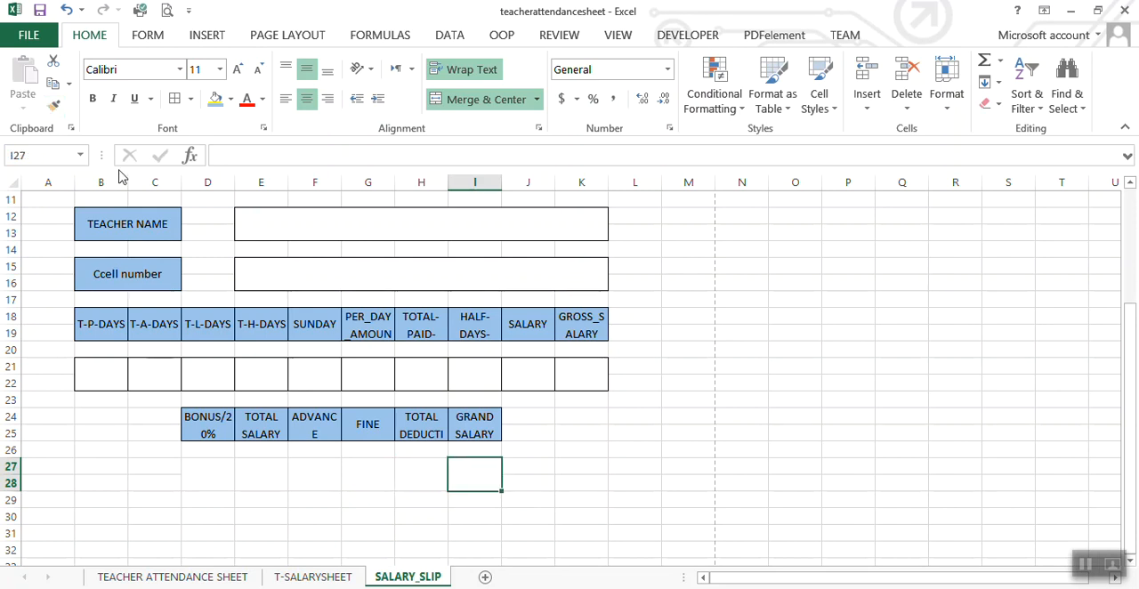
left_click(53, 106)
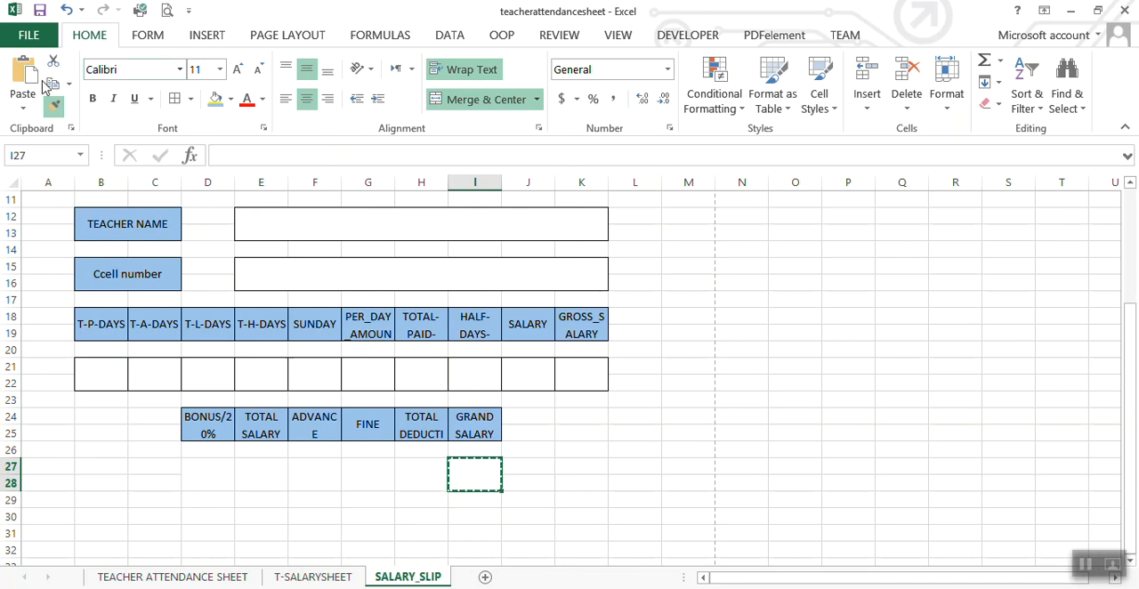
left_click(54, 106)
left_click(226, 256)
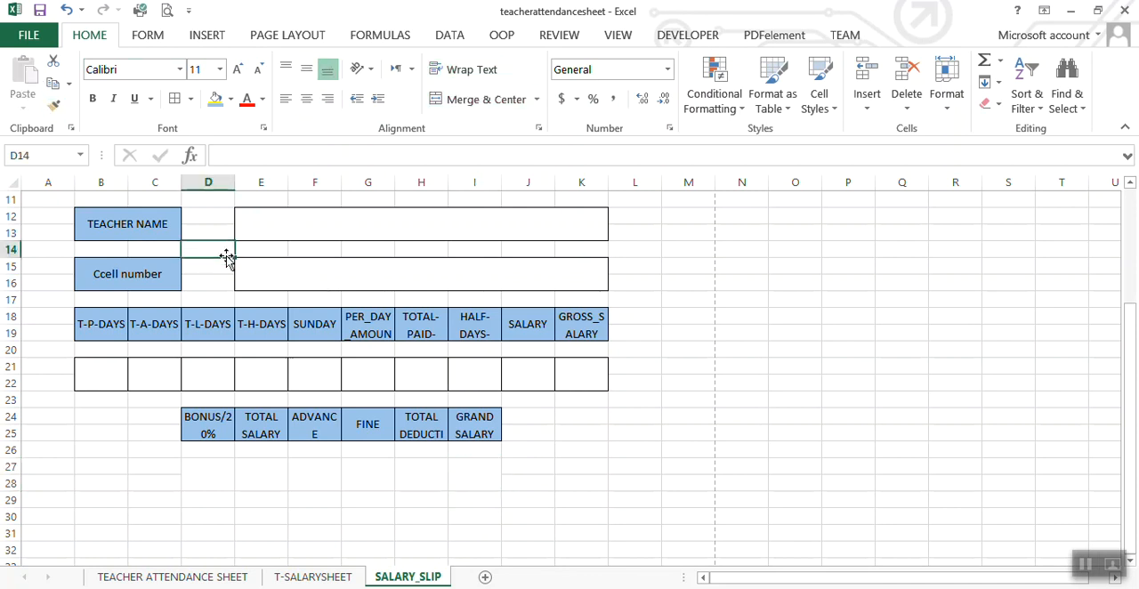
left_click(472, 512)
Step: Apply borders to all the merged value cells in D27:I28
left_click_drag(196, 476, 462, 487)
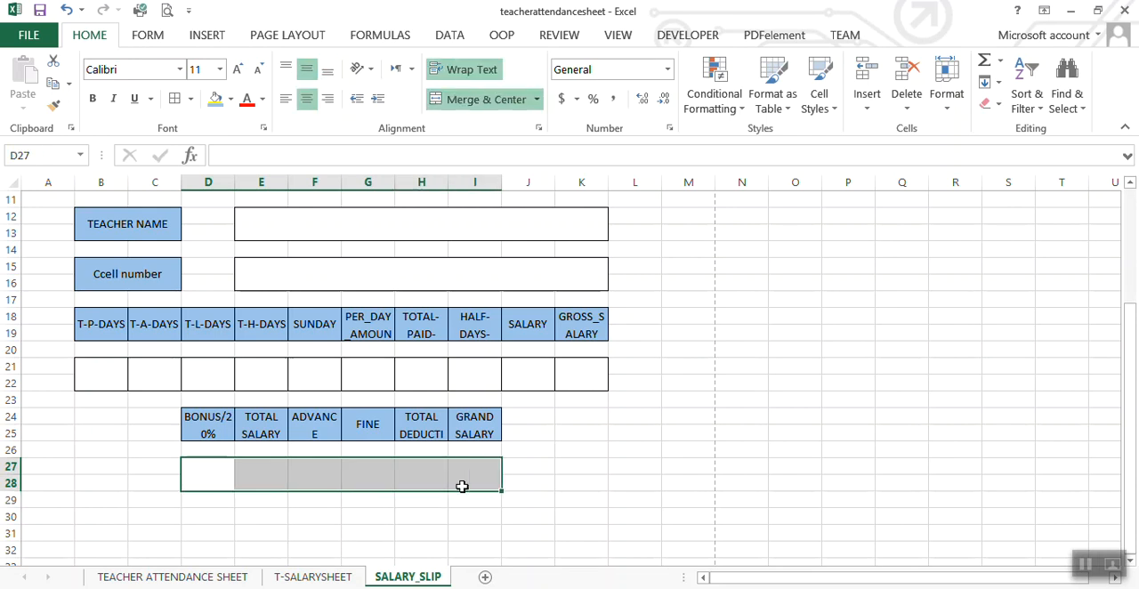
left_click(174, 98)
left_click(554, 519)
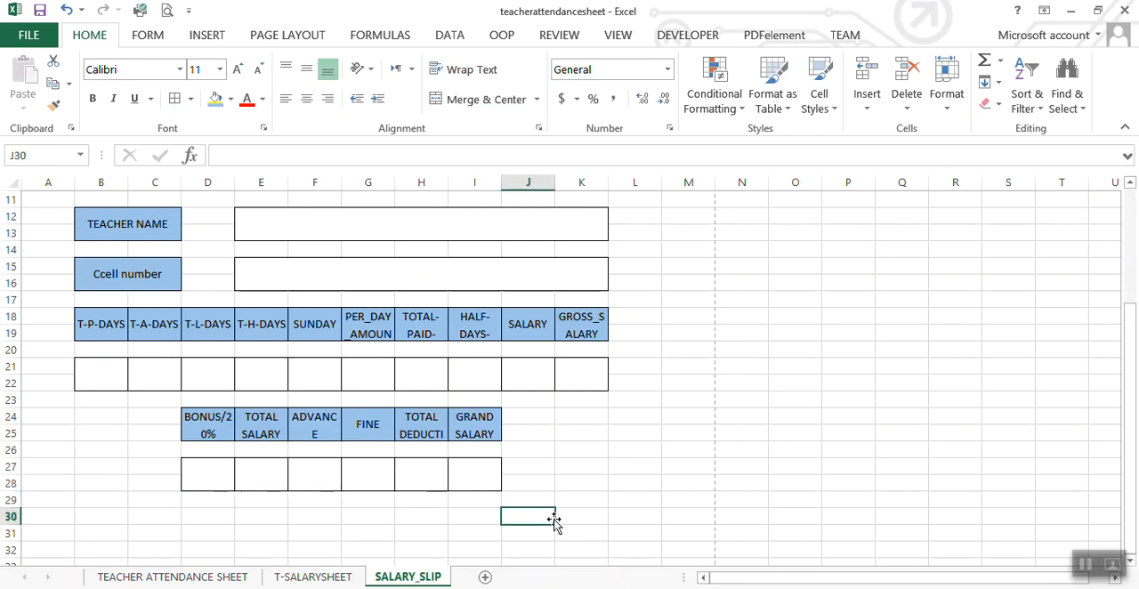
Step: Fill the SCHOOL NAME HERE heading cell with the same light blue as the slip's other labels
left_click_drag(1126, 407, 1118, 354)
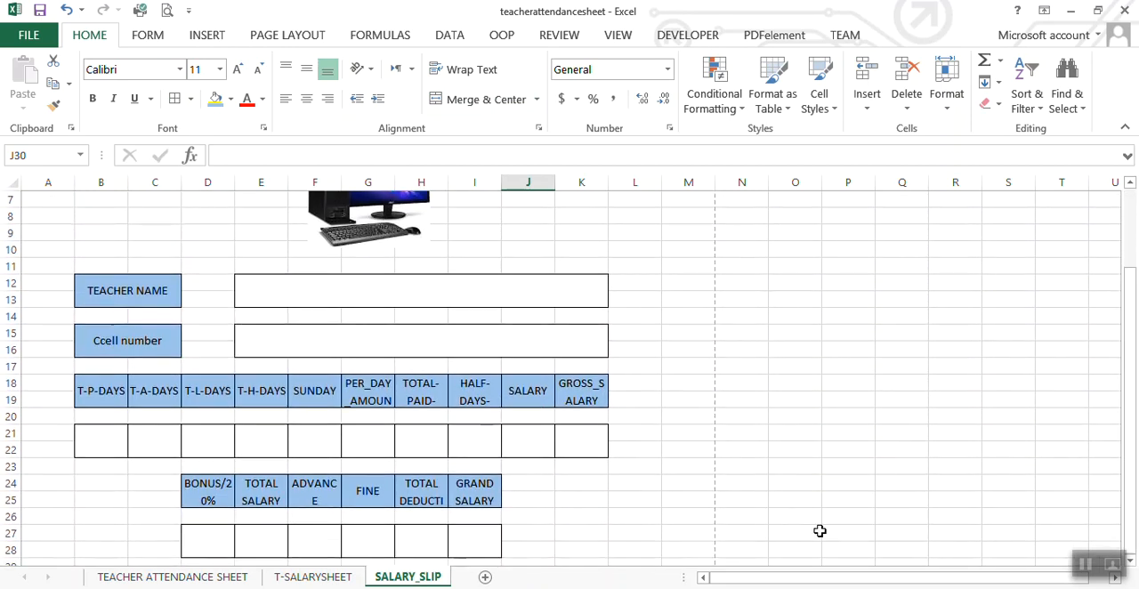
left_click(623, 450)
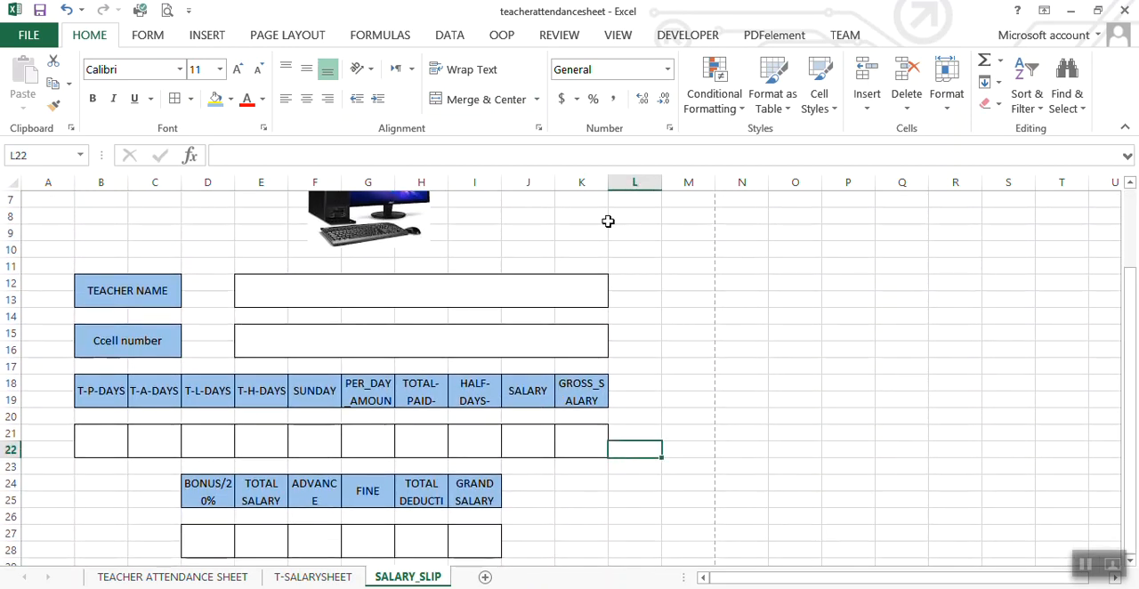
left_click_drag(1132, 279, 1137, 194)
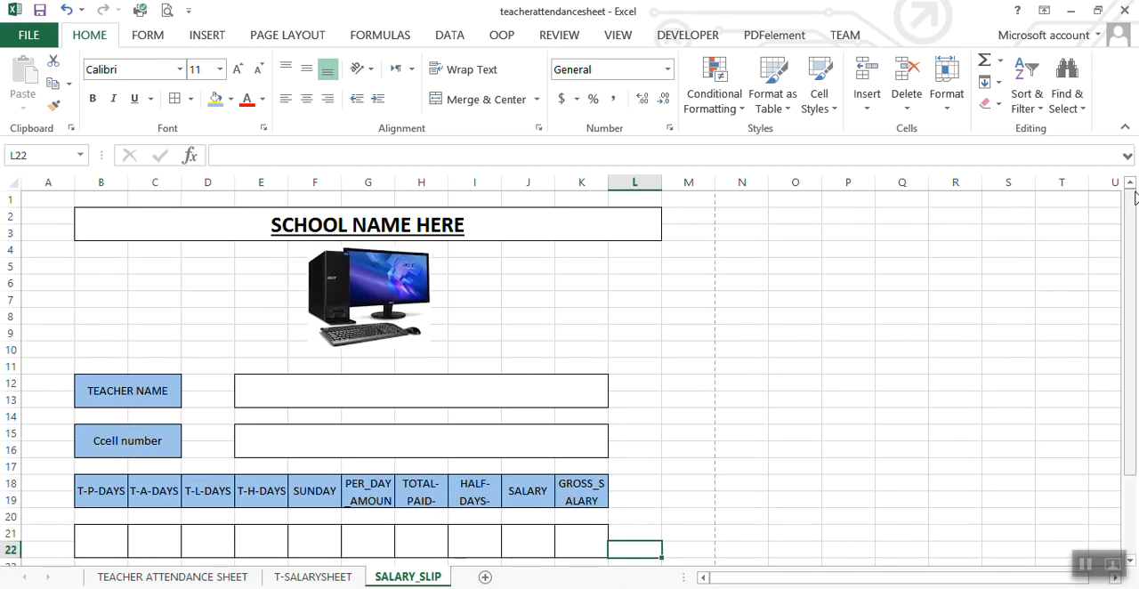
left_click(455, 233)
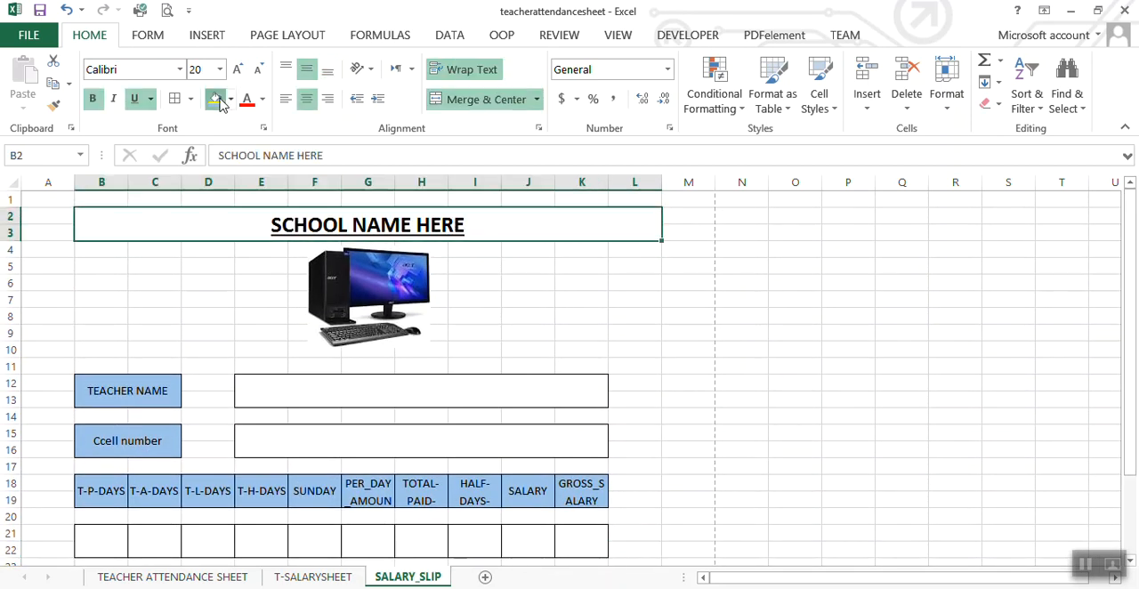
left_click(215, 98)
left_click(194, 303)
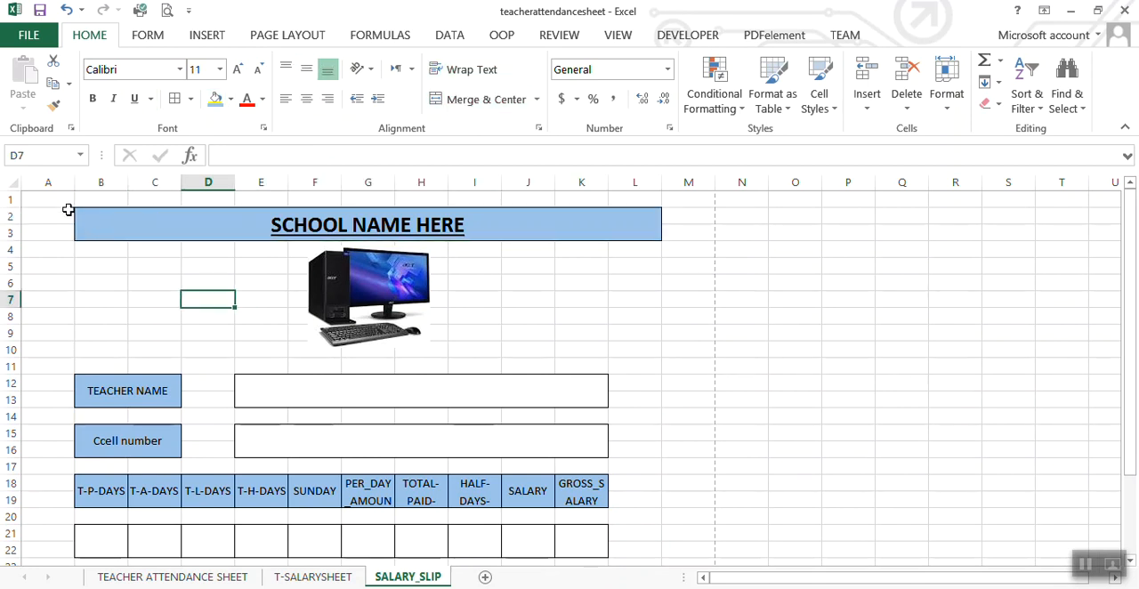
Step: Review the HALF-DAYS-AMOUNT and SALARY columns on the T-SALARYSHEET sheet, and return to SALARY_SLIP
left_click(308, 396)
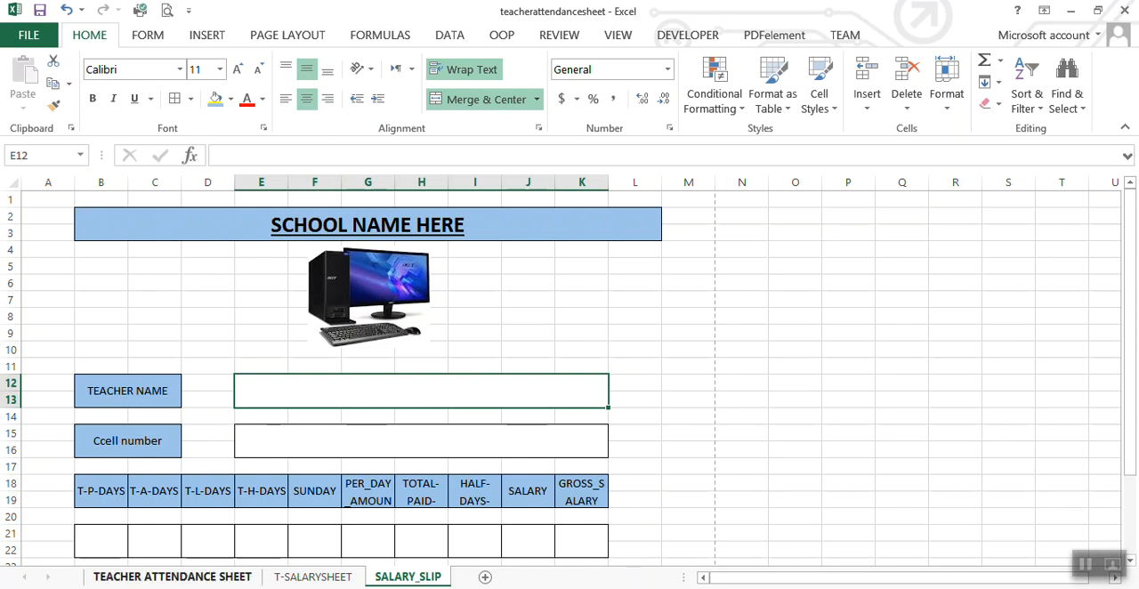
left_click(300, 580)
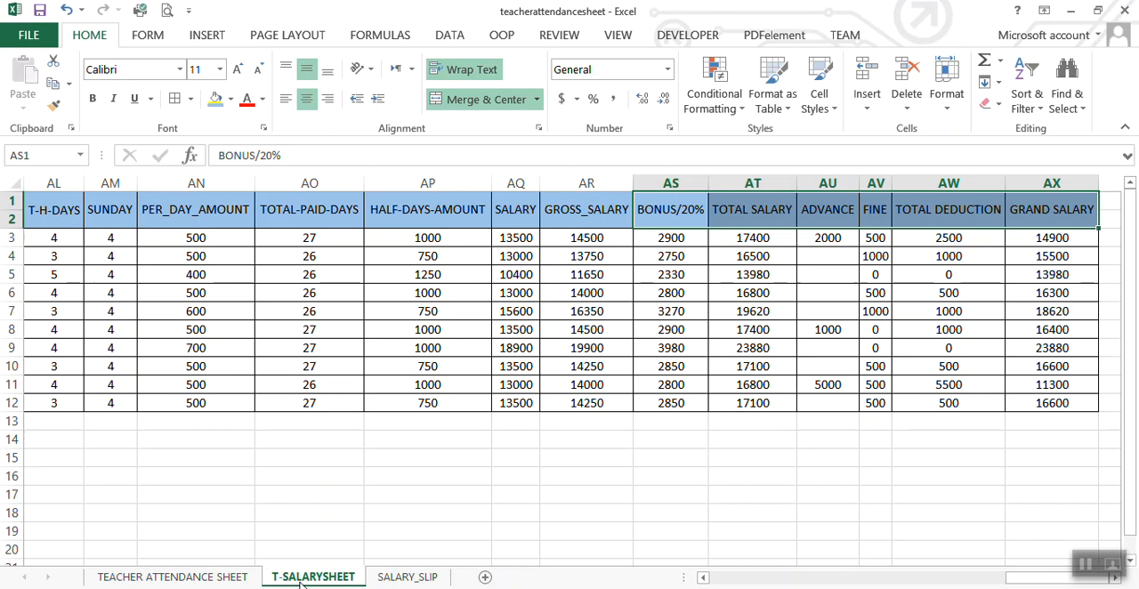
left_click(333, 220)
left_click(403, 228)
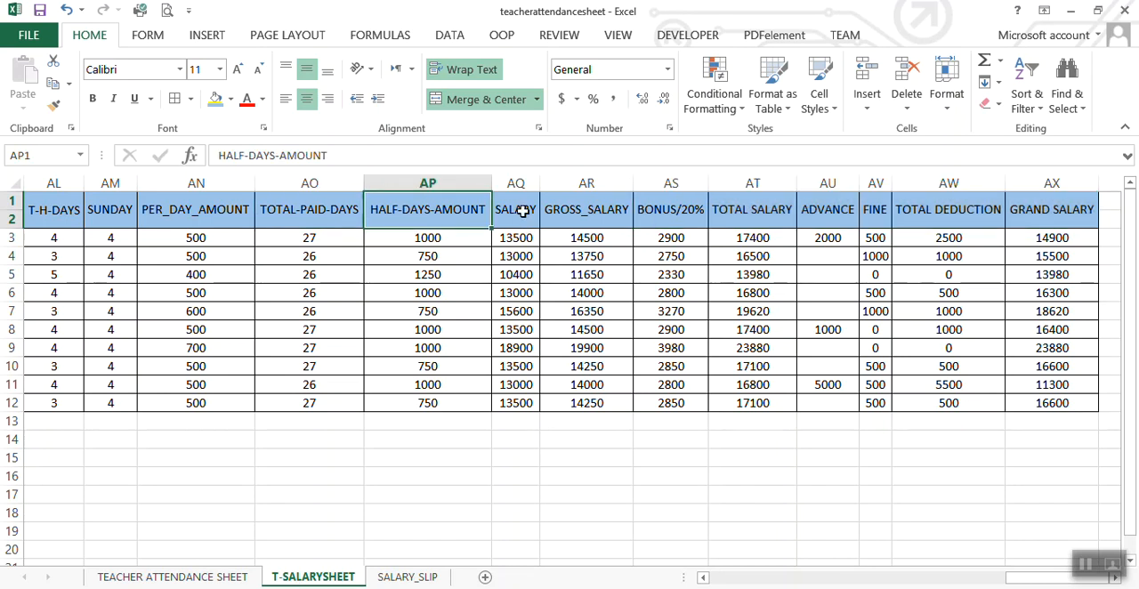
left_click(523, 211)
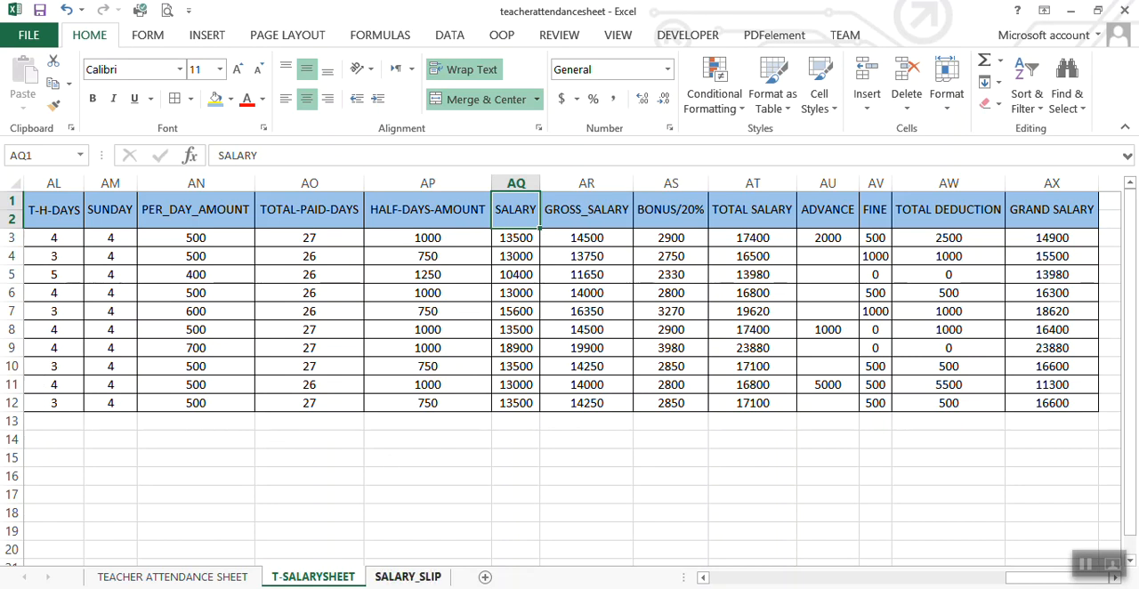
left_click(407, 577)
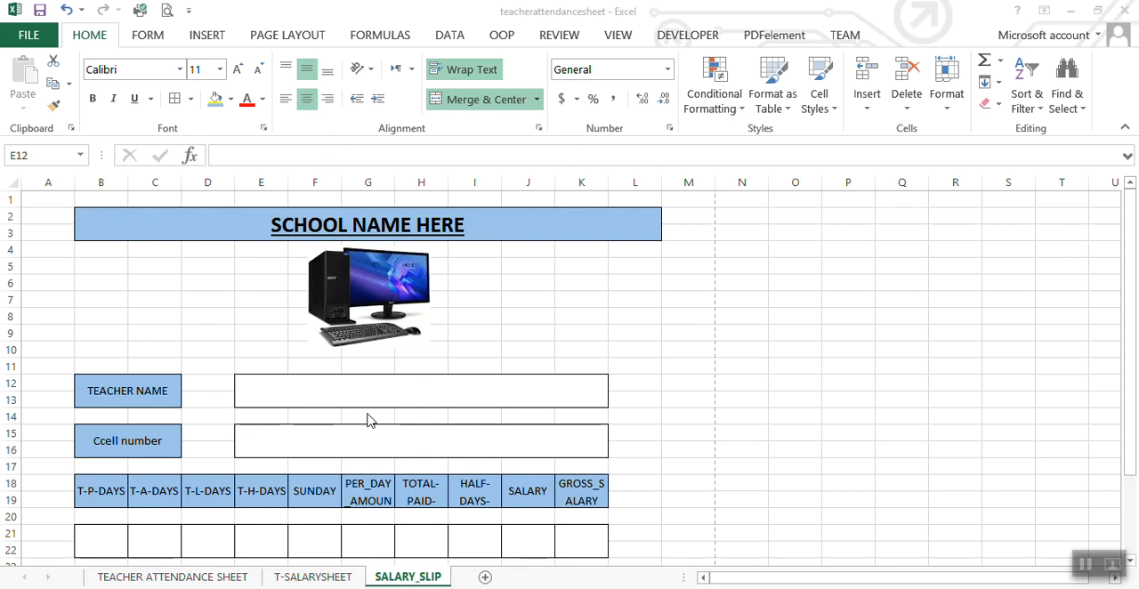
Step: Try inserting a sheet column at column E of the salary slip, and undo the insertion
left_click(254, 359)
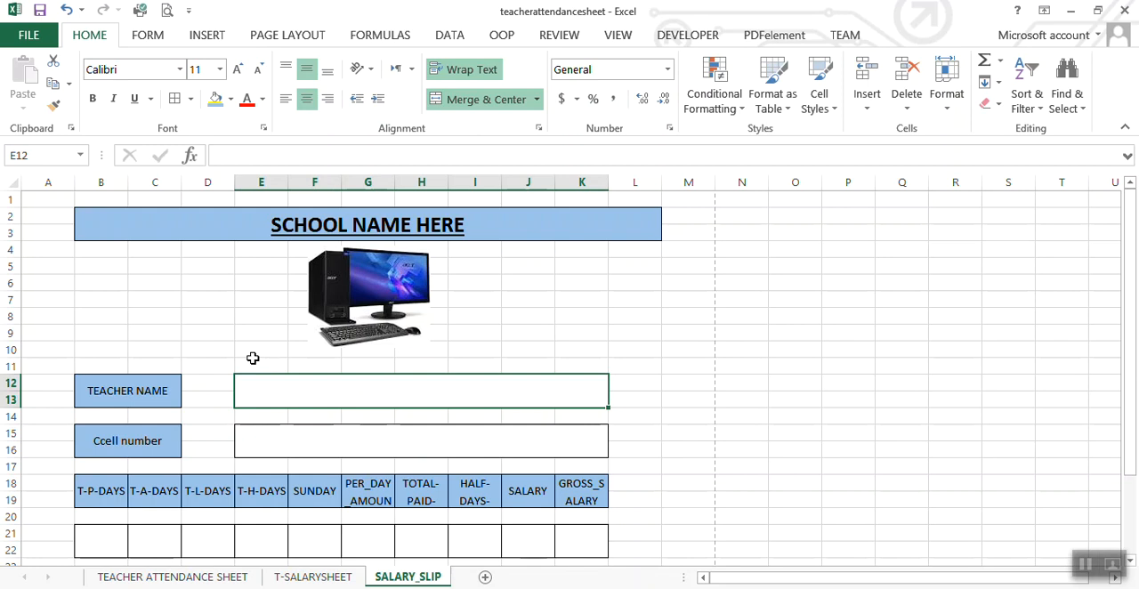
left_click(254, 359)
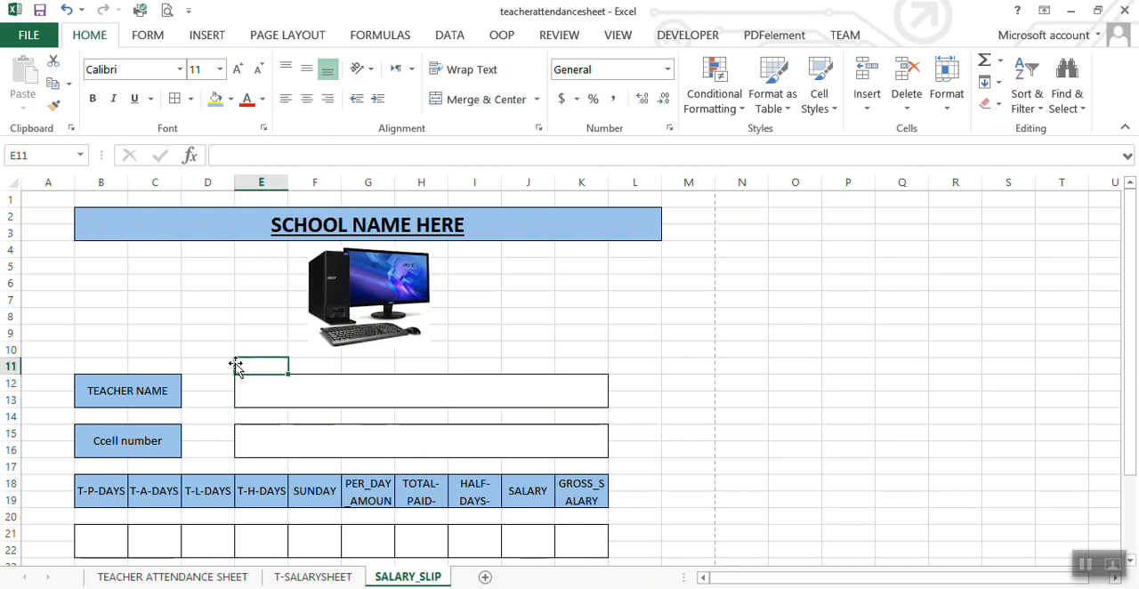
left_click(868, 108)
left_click(901, 169)
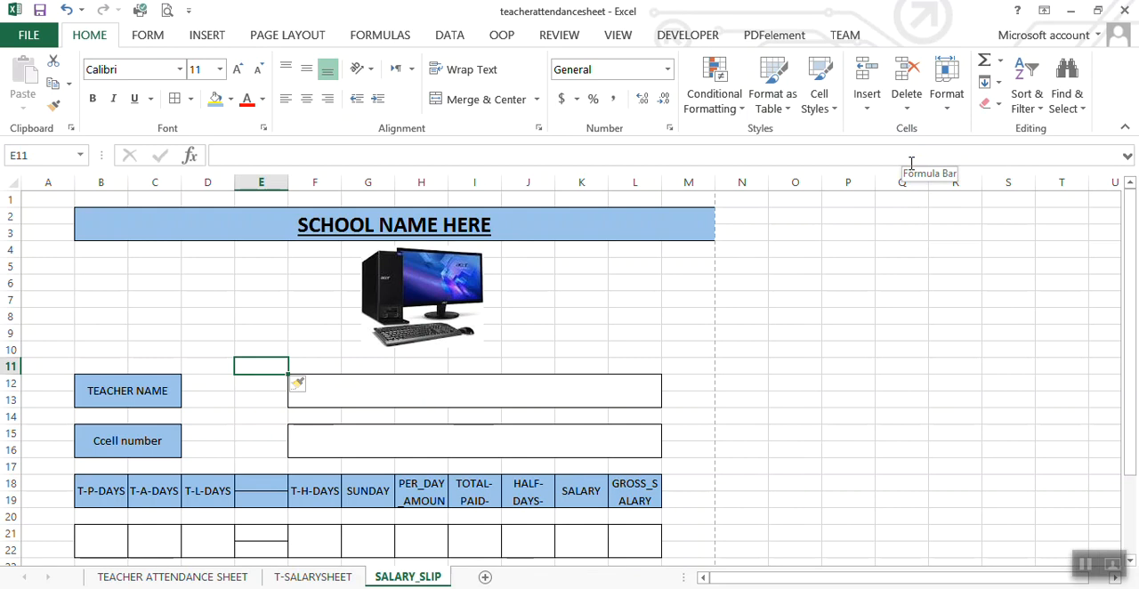
key("ctrl+z")
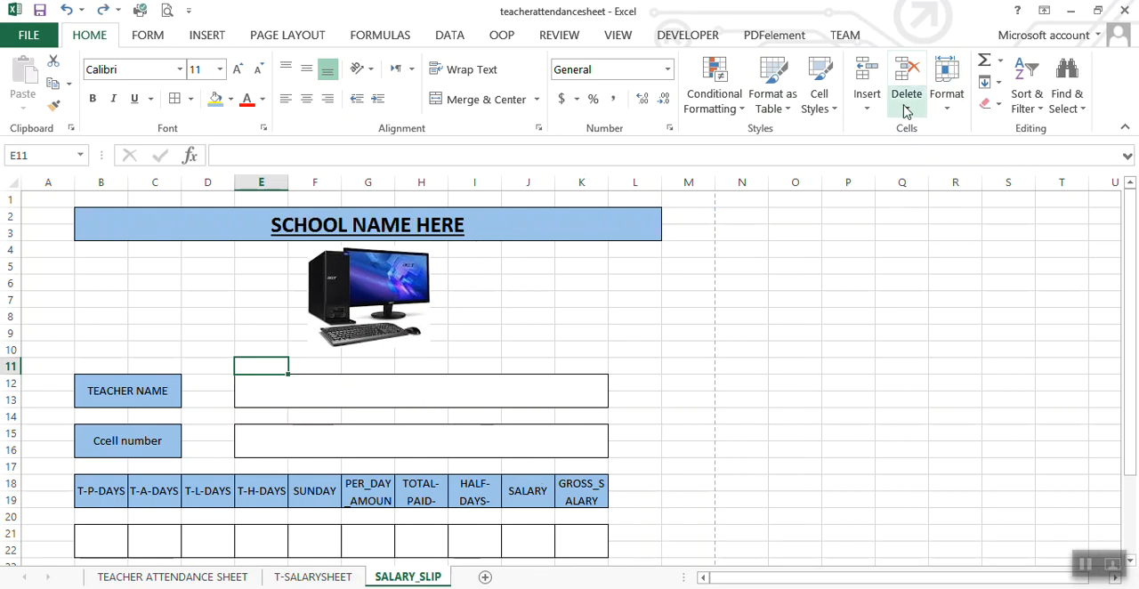
Step: Insert three sheet rows at row 11, above the TEACHER NAME row of the salary slip
left_click(871, 112)
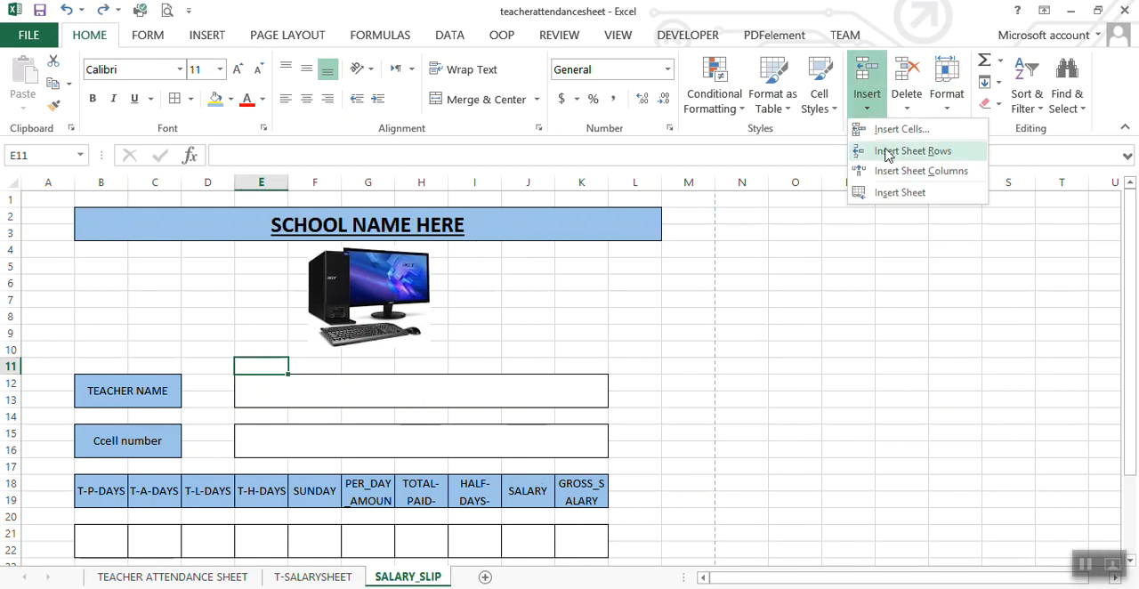
left_click(890, 151)
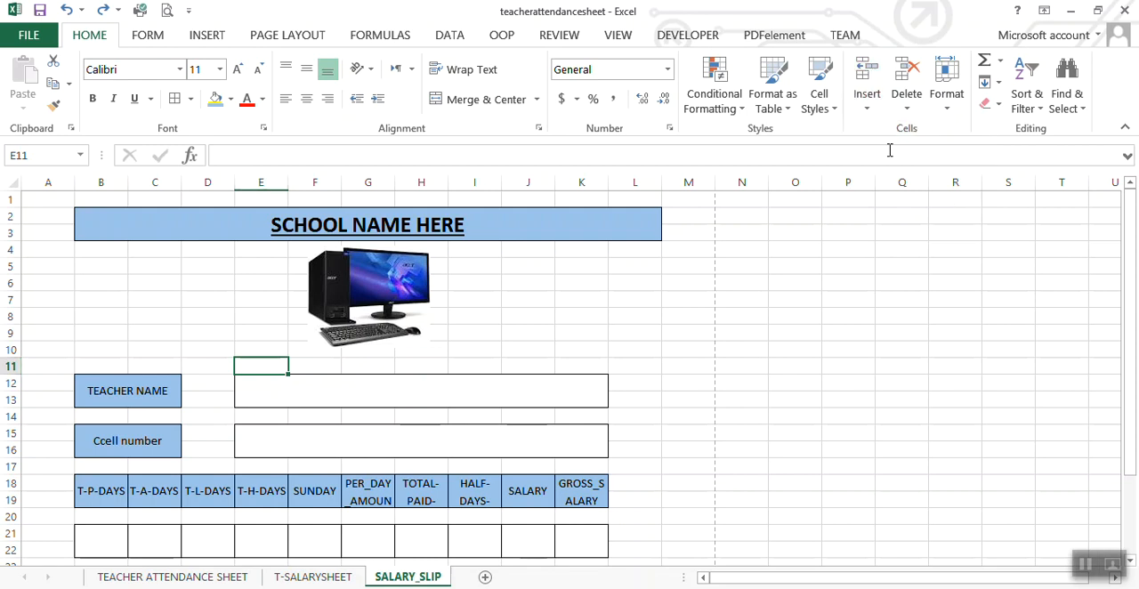
left_click(863, 108)
left_click(901, 153)
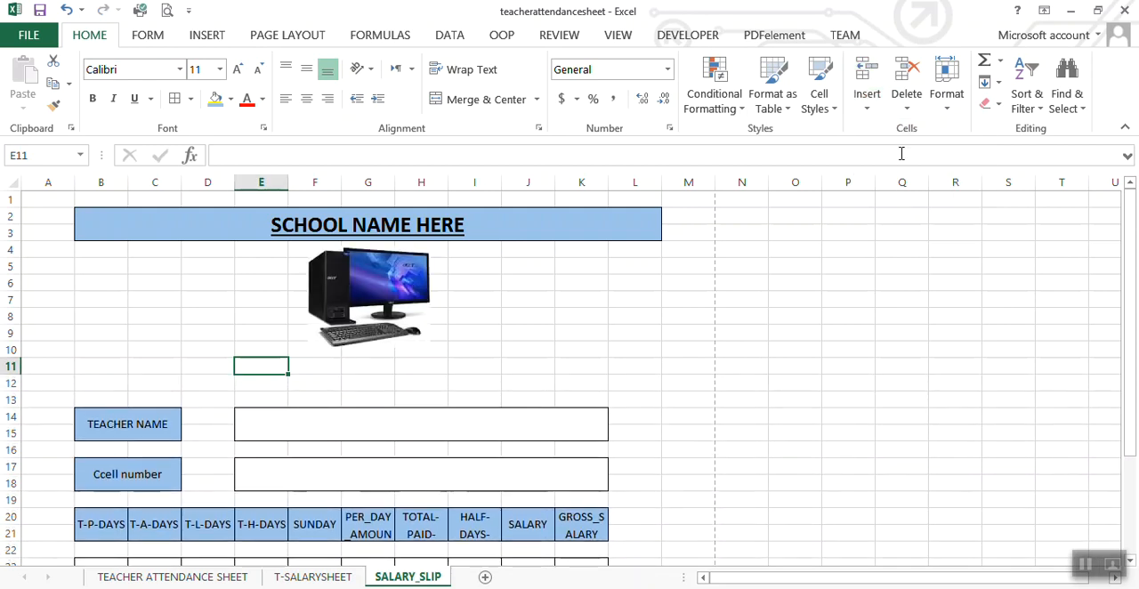
left_click(868, 110)
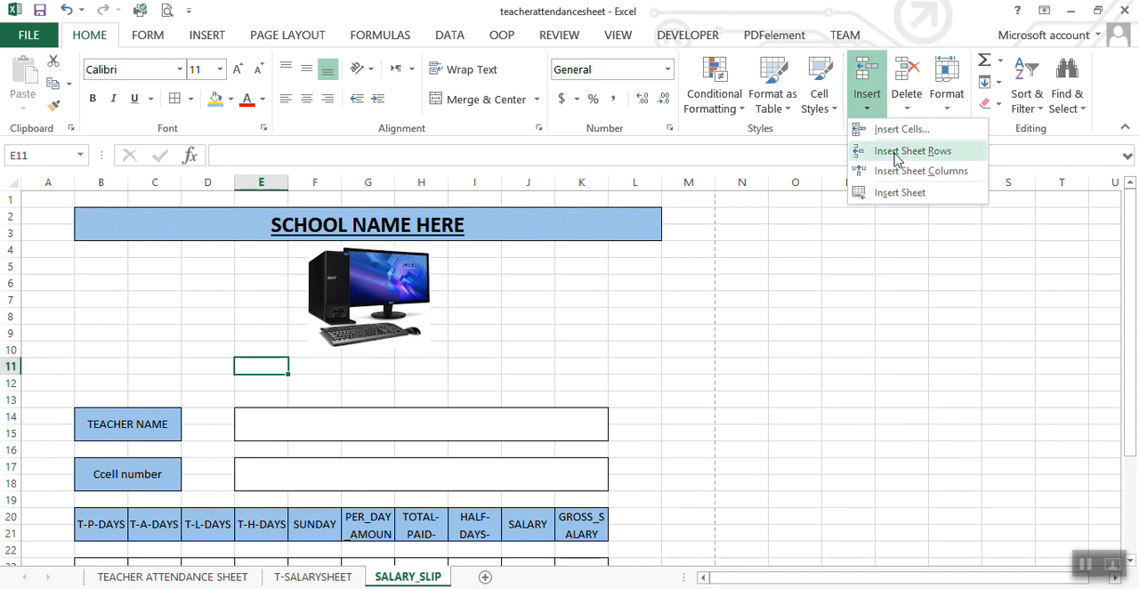
left_click(893, 152)
left_click(356, 395)
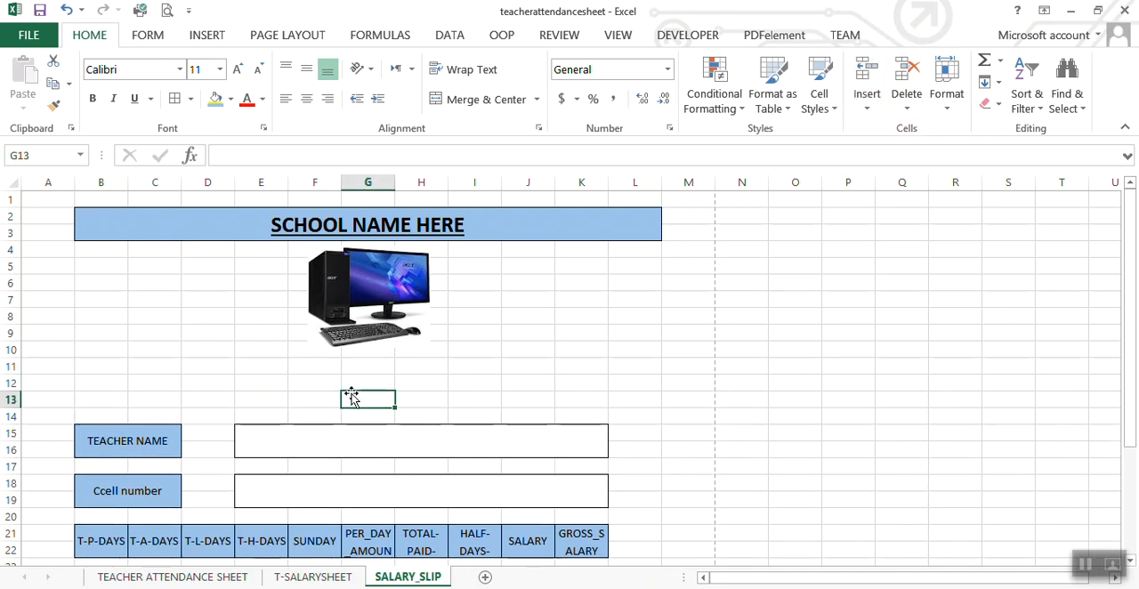
Step: Copy the TEACHER NAME label's formatting onto B12:C13 and enter the label SERIAL NUMBER there
left_click(107, 436)
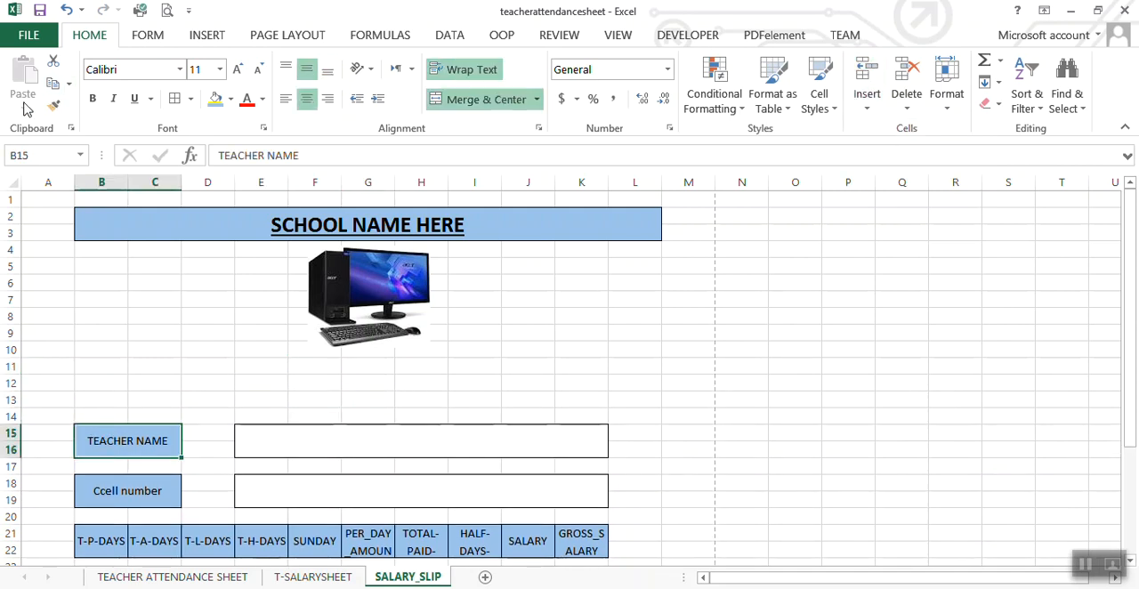
left_click(54, 105)
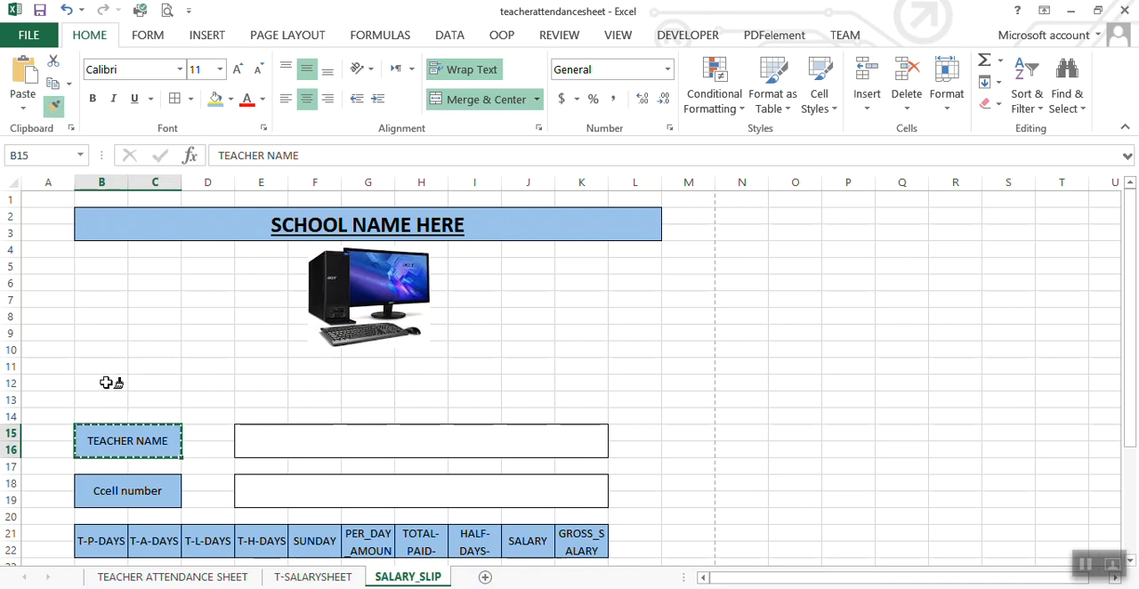
left_click_drag(106, 381, 172, 394)
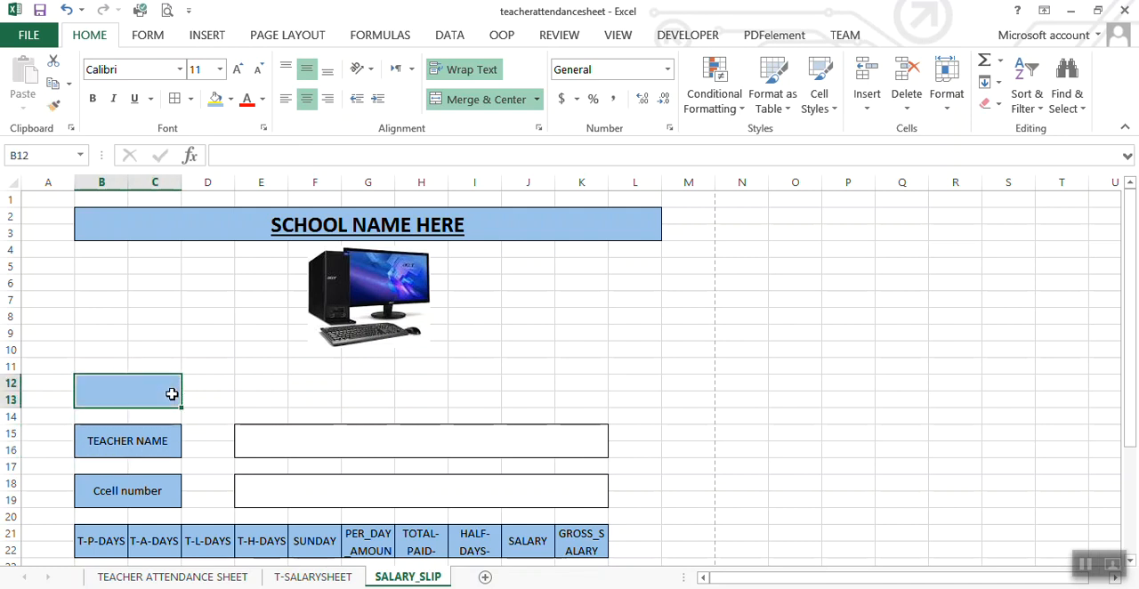
type("SER")
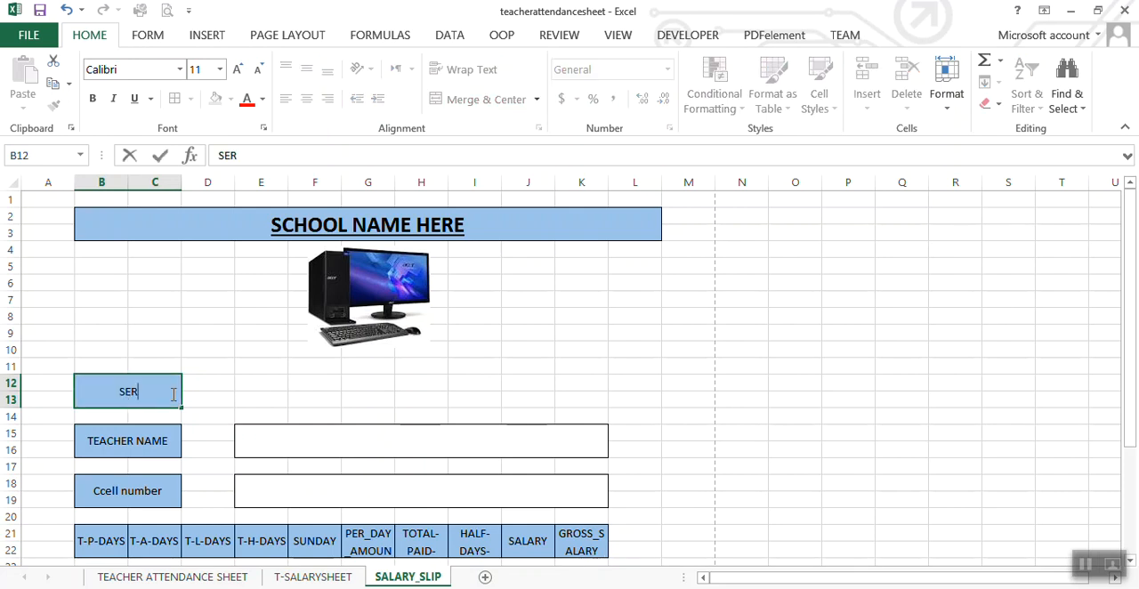
type("IAL NUMBER")
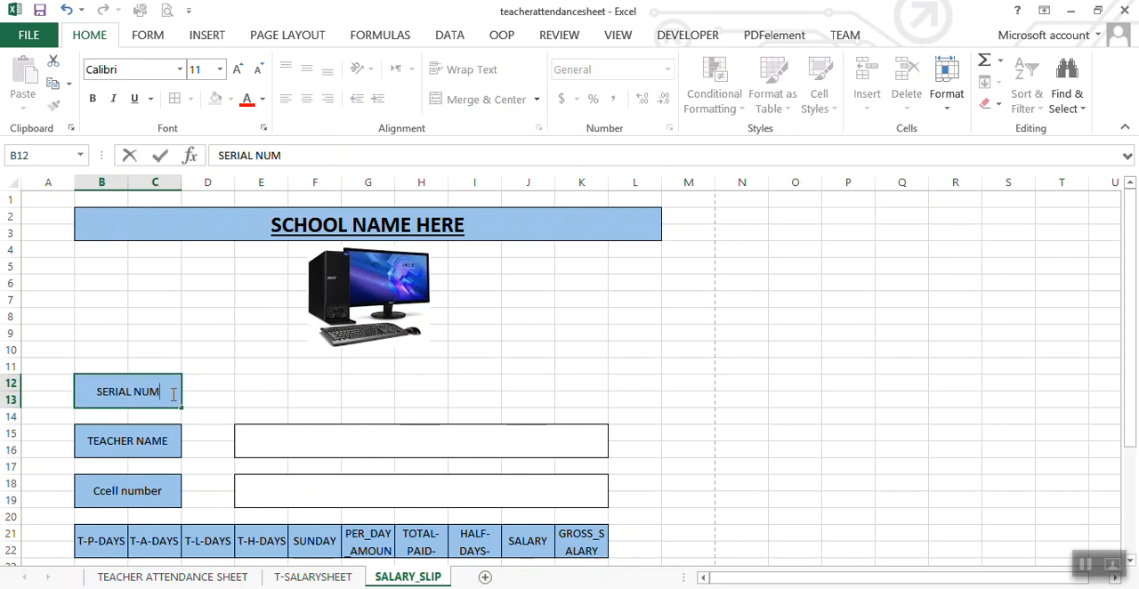
left_click(209, 396)
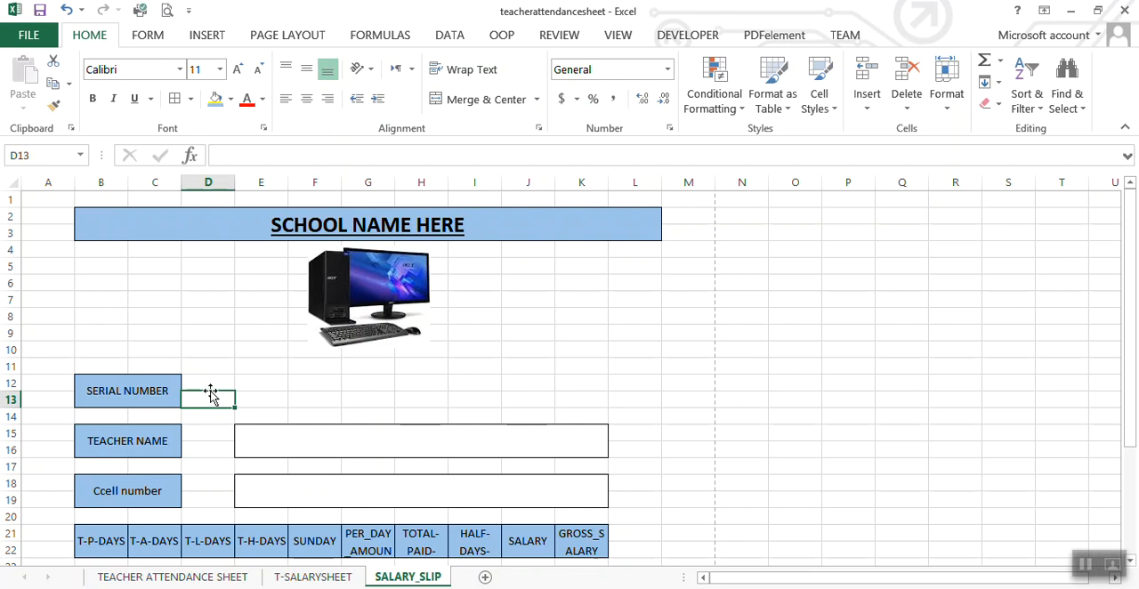
Step: Merge and center E12:F13 beside the SERIAL NUMBER label, with wrapped text and middle alignment
left_click(255, 388)
left_click_drag(316, 388, 304, 410)
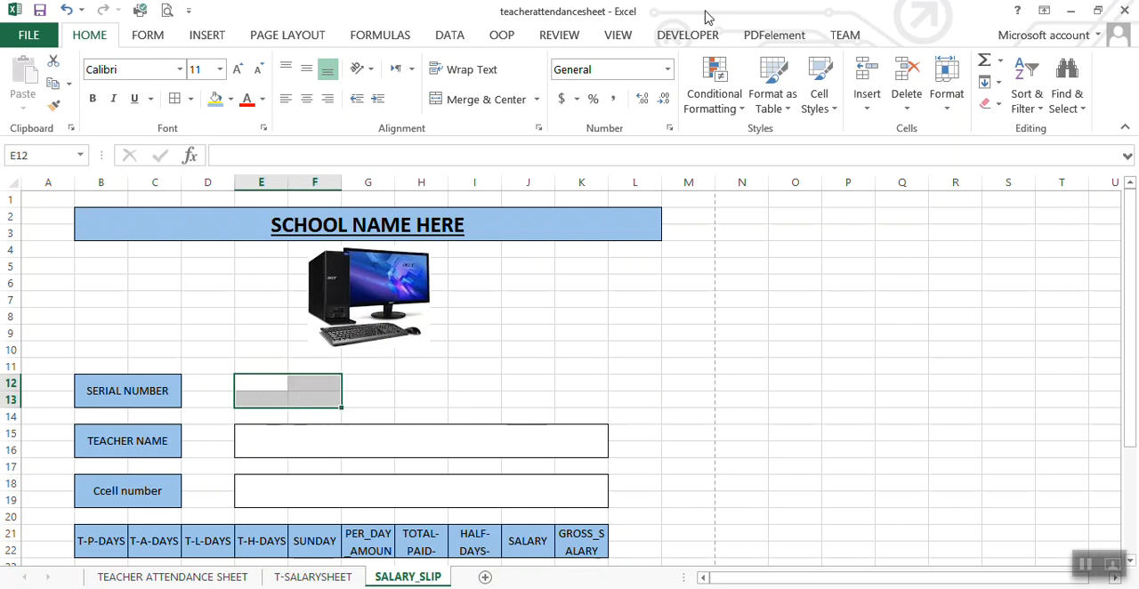
left_click(445, 99)
left_click(458, 69)
left_click(305, 72)
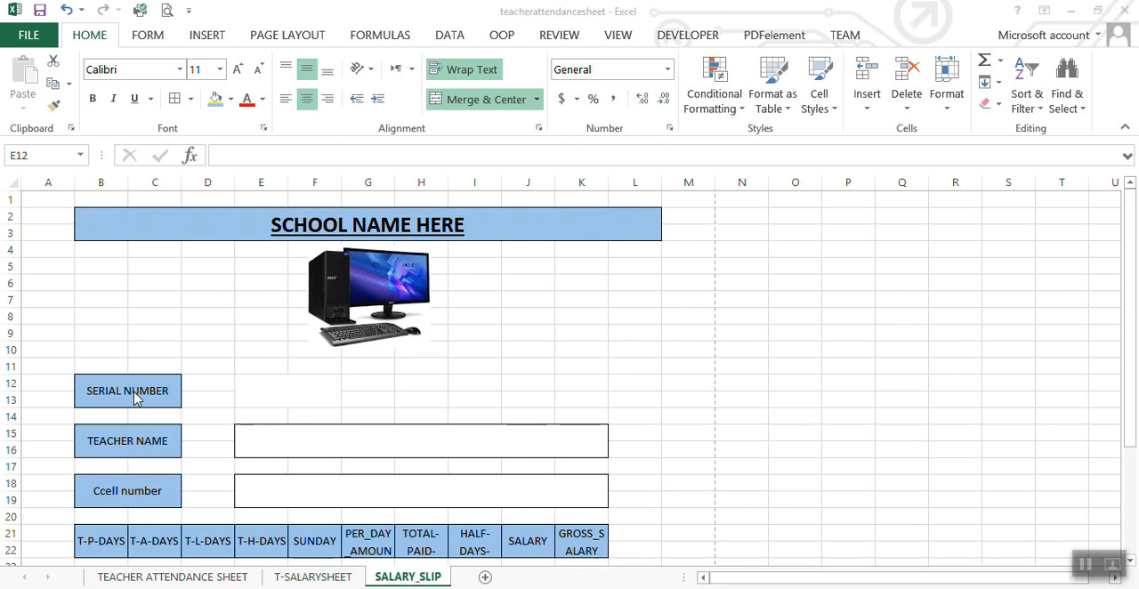
Step: Add List data validation to the merged serial number cell E12, with ='T-SALARYSHEET'!$A$3:$A$12 as the source
left_click(278, 391)
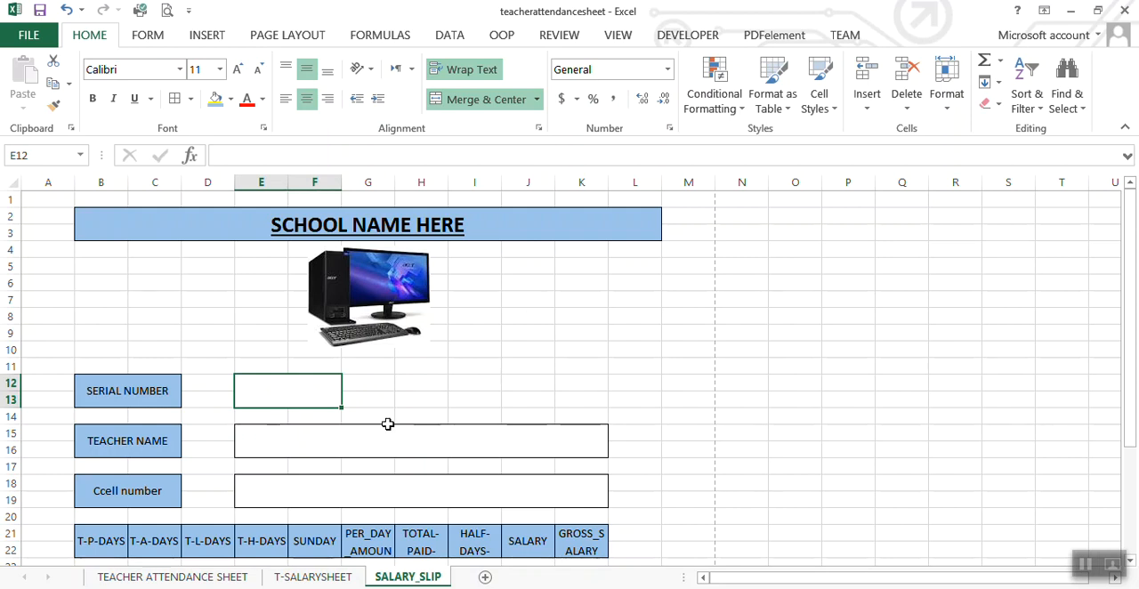
left_click(450, 38)
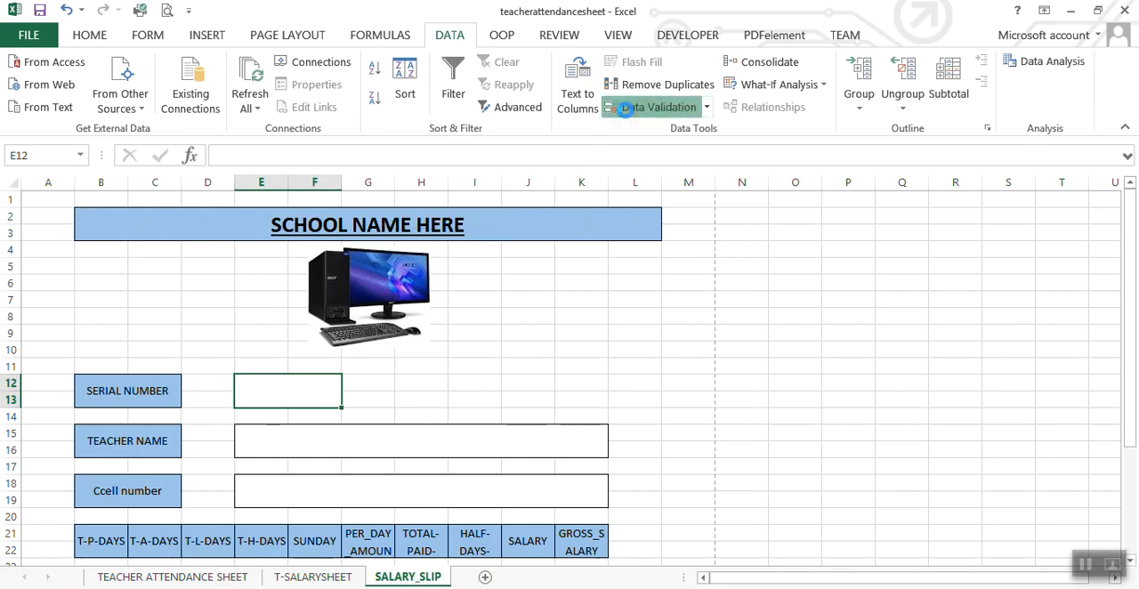
left_click(628, 112)
left_click(608, 189)
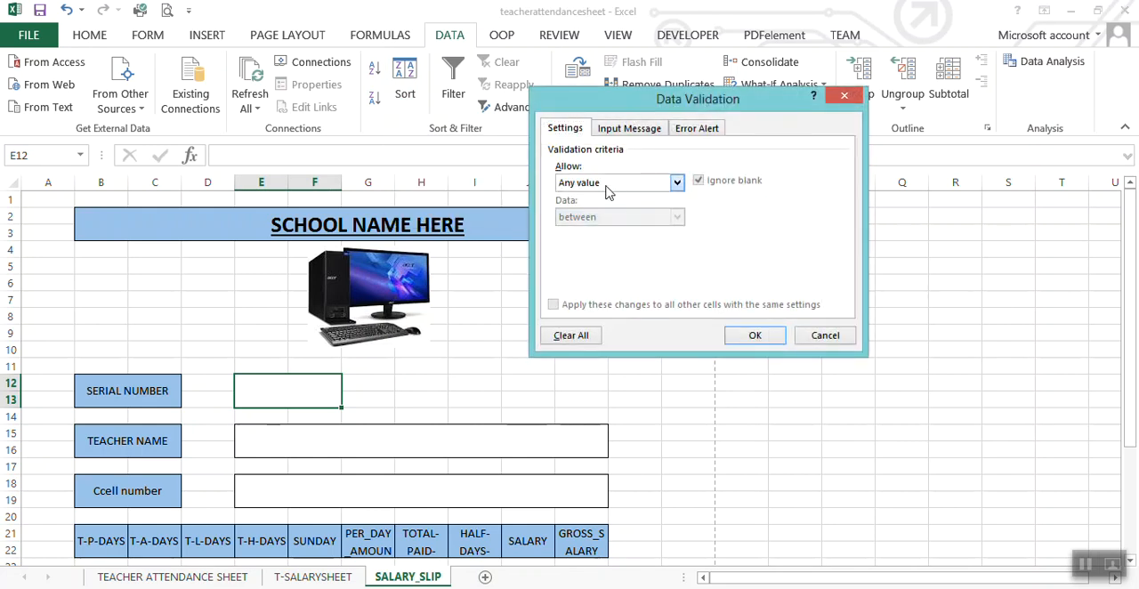
left_click(607, 191)
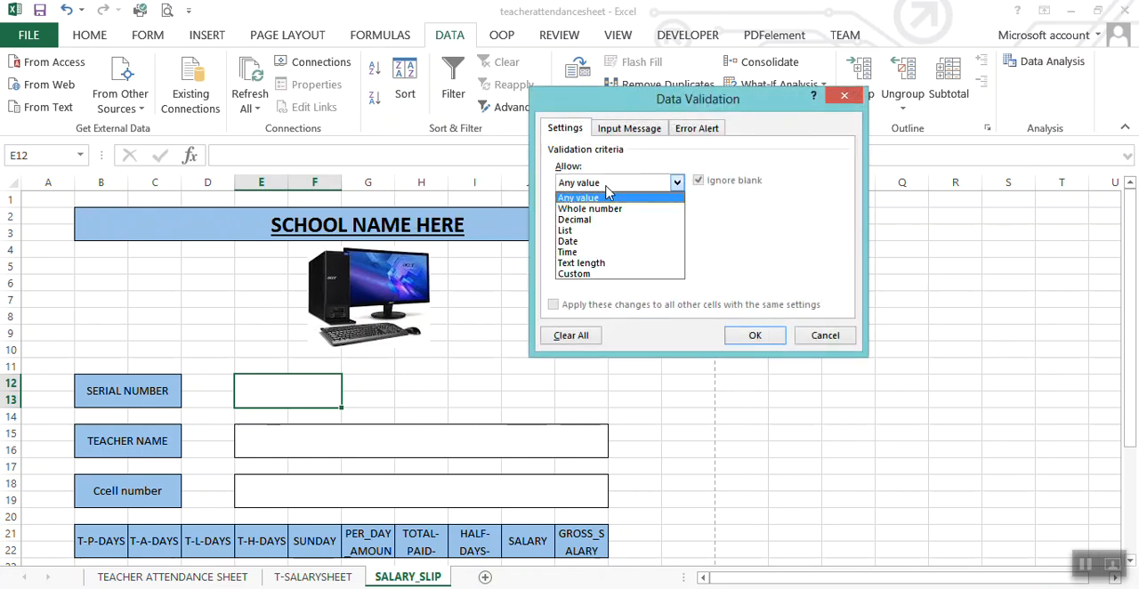
left_click(576, 233)
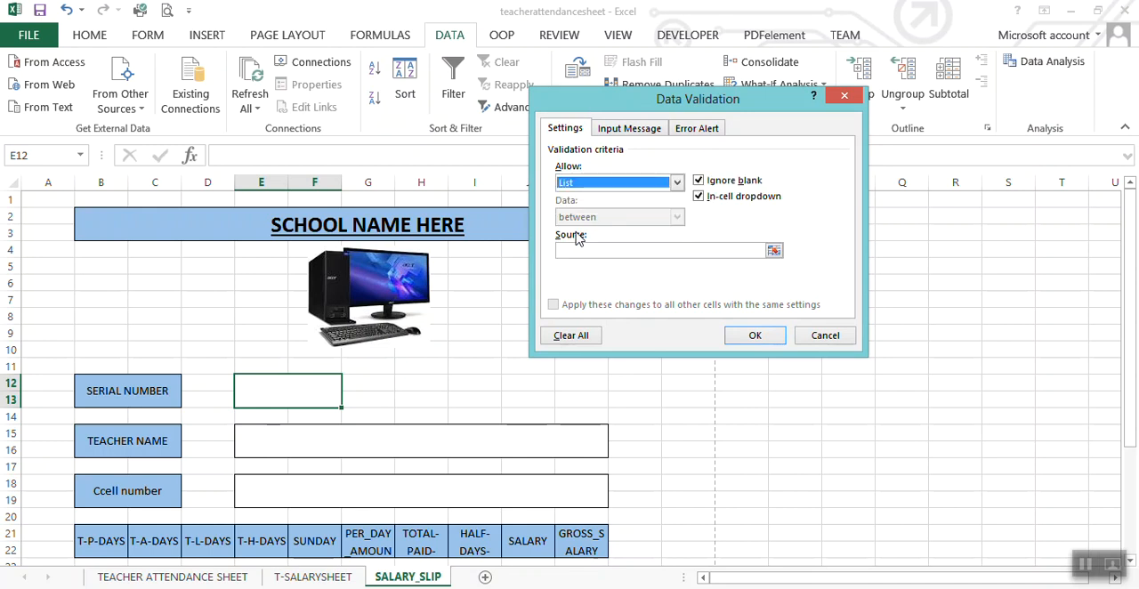
left_click(774, 252)
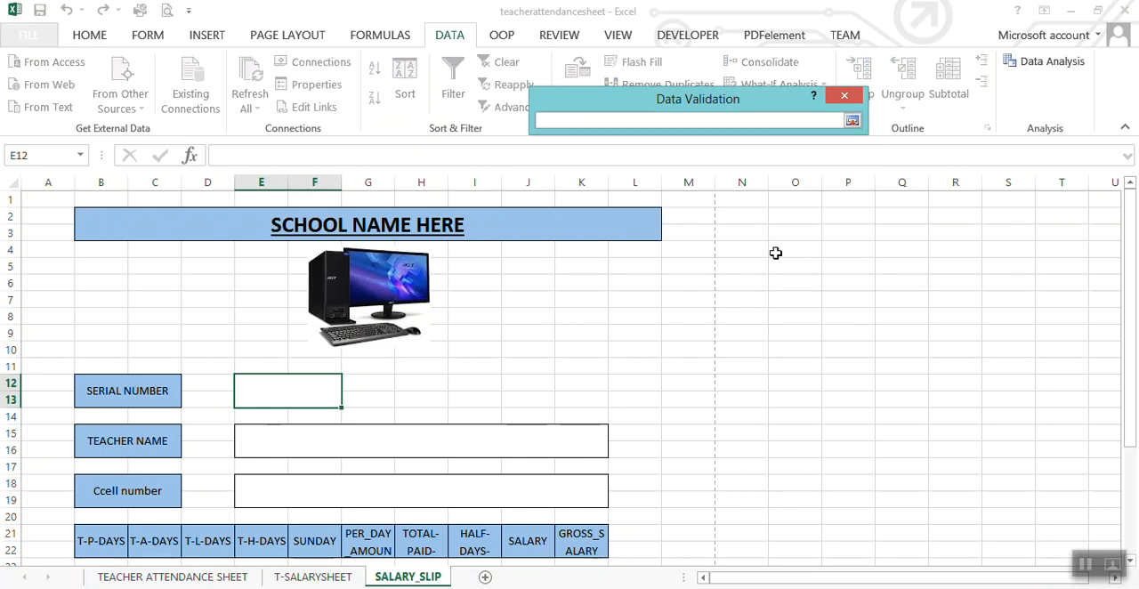
left_click(337, 579)
left_click_drag(727, 582, 720, 579)
left_click_drag(42, 236, 45, 367)
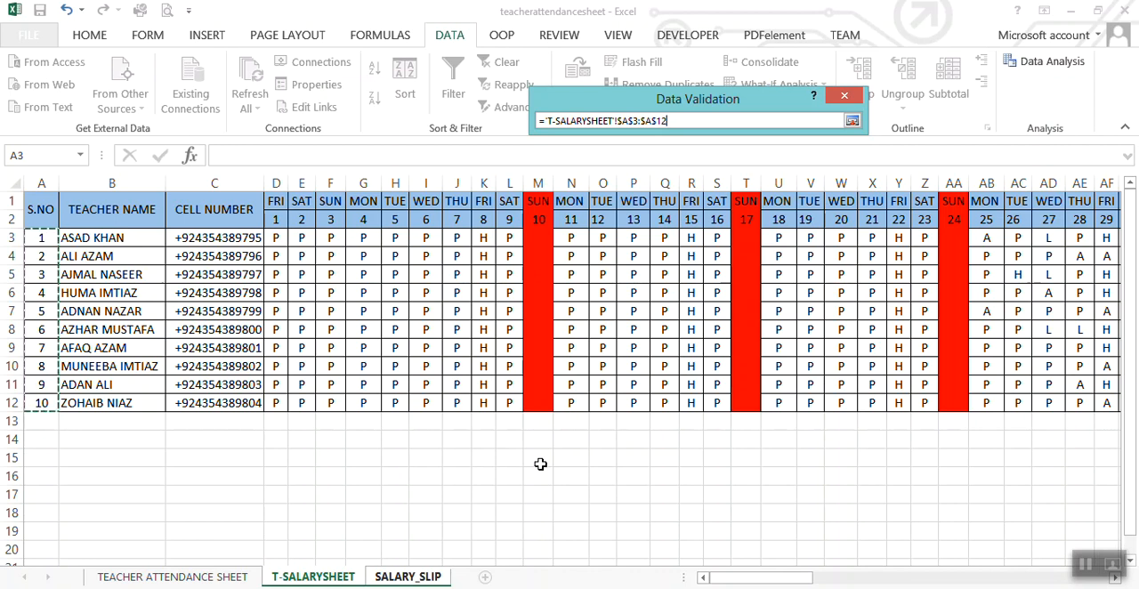
left_click(851, 122)
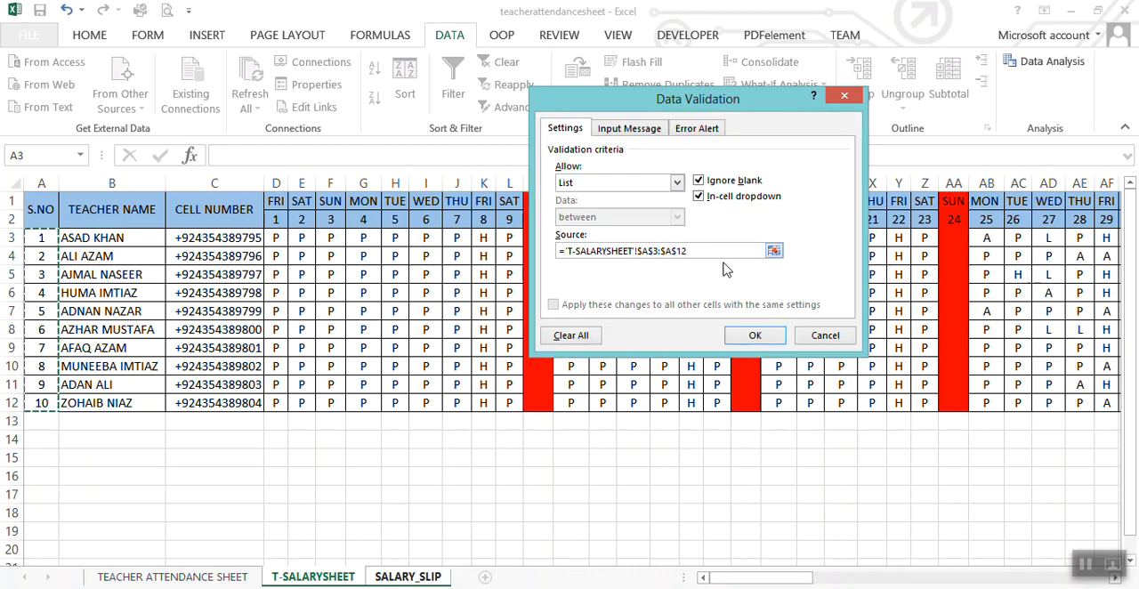
left_click(756, 336)
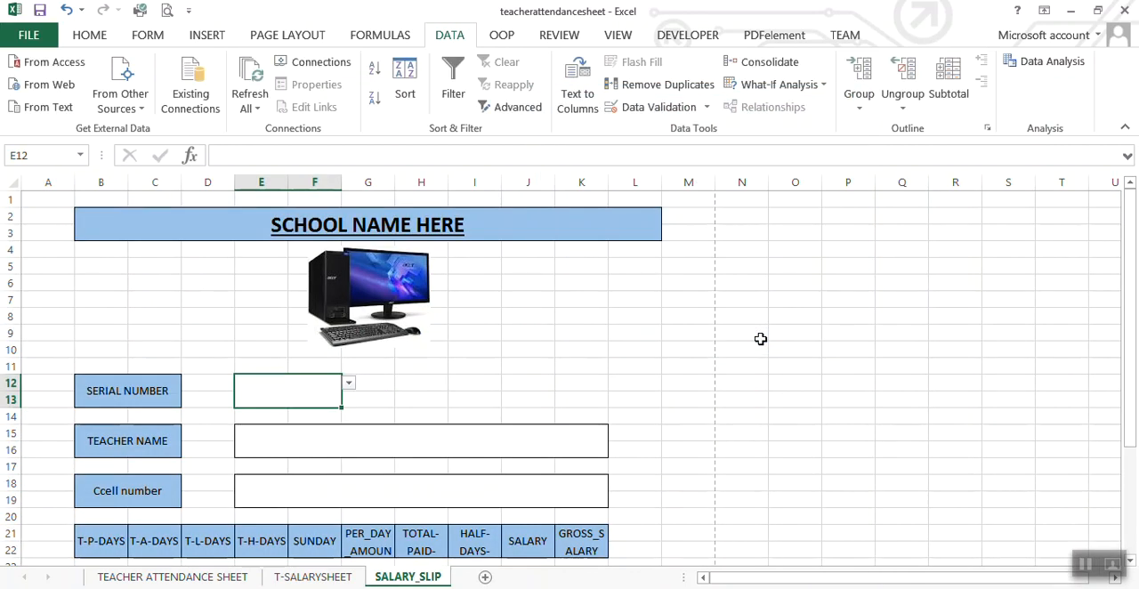
Step: Test the serial number drop-down list with 7, set the cell to 1, and select cell H12
left_click(349, 386)
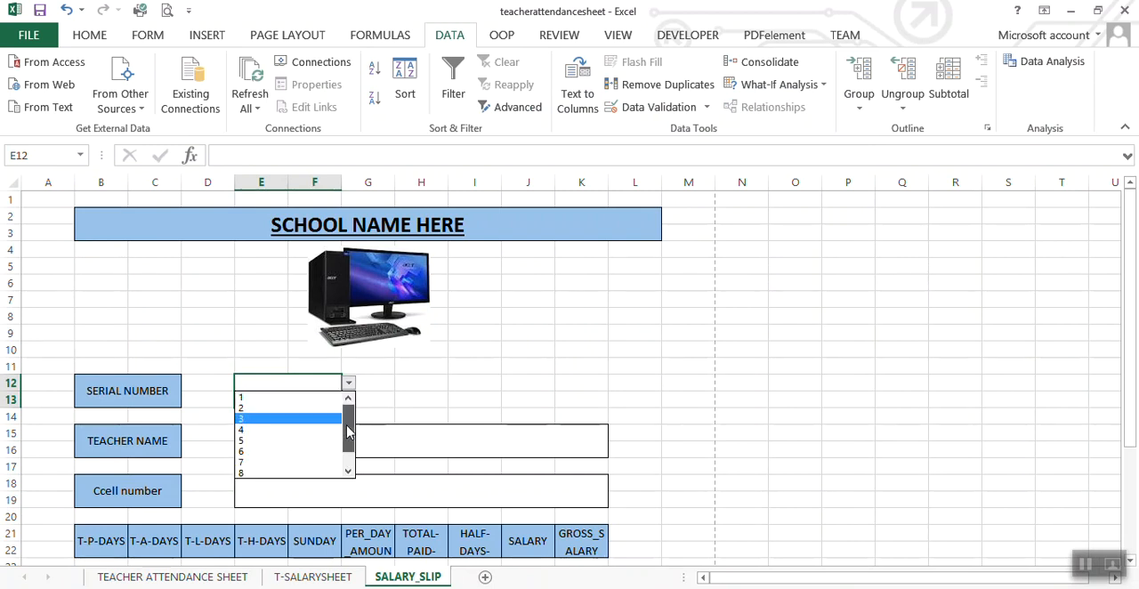
double_click(347, 471)
left_click(287, 440)
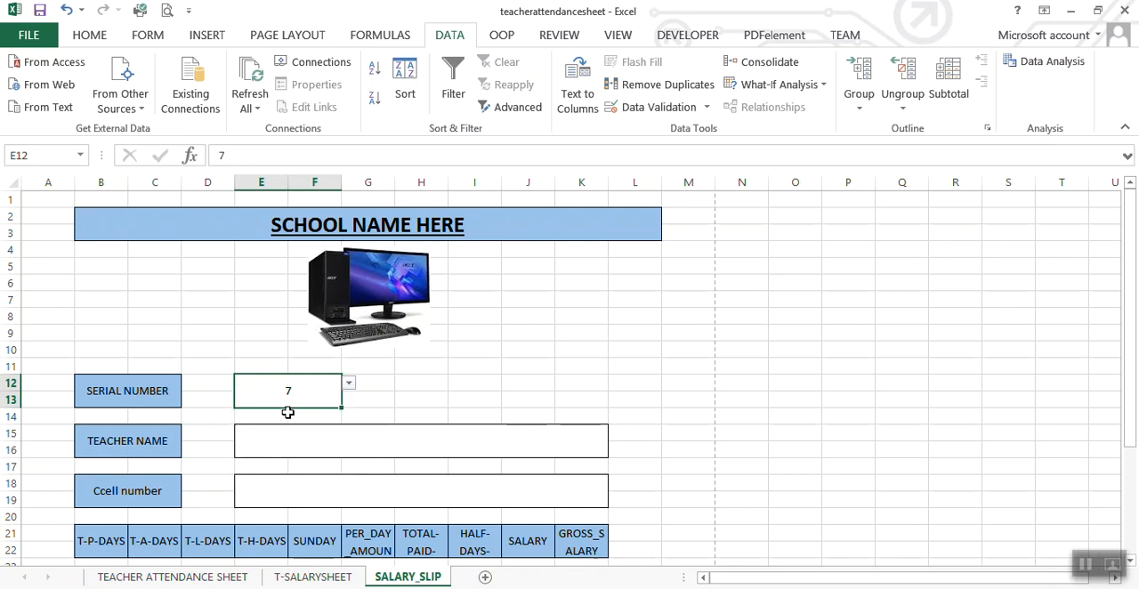
left_click(349, 384)
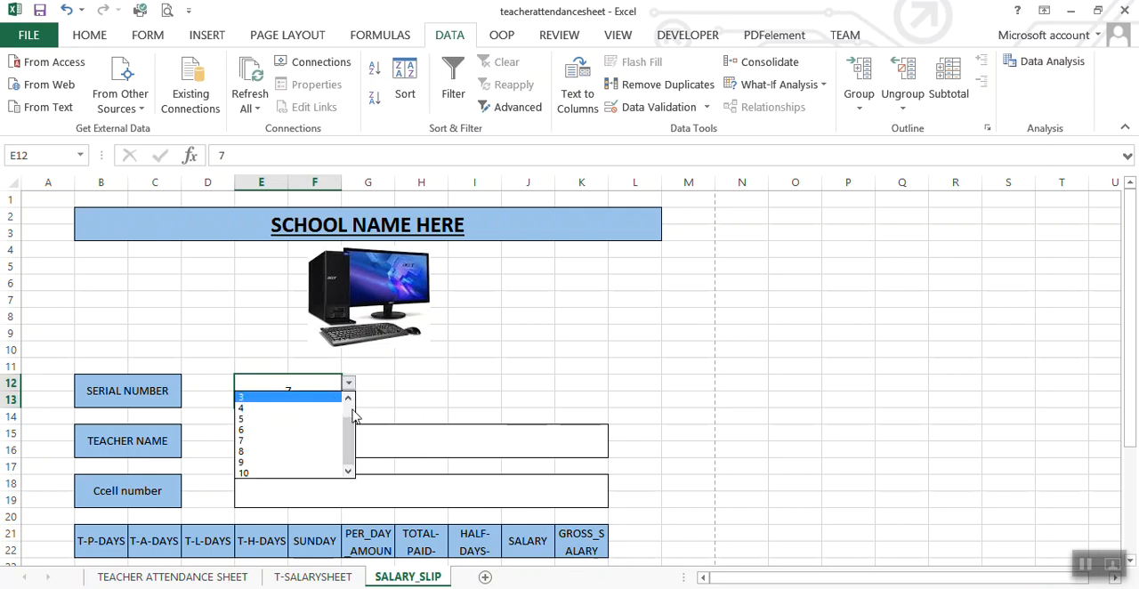
left_click(293, 397)
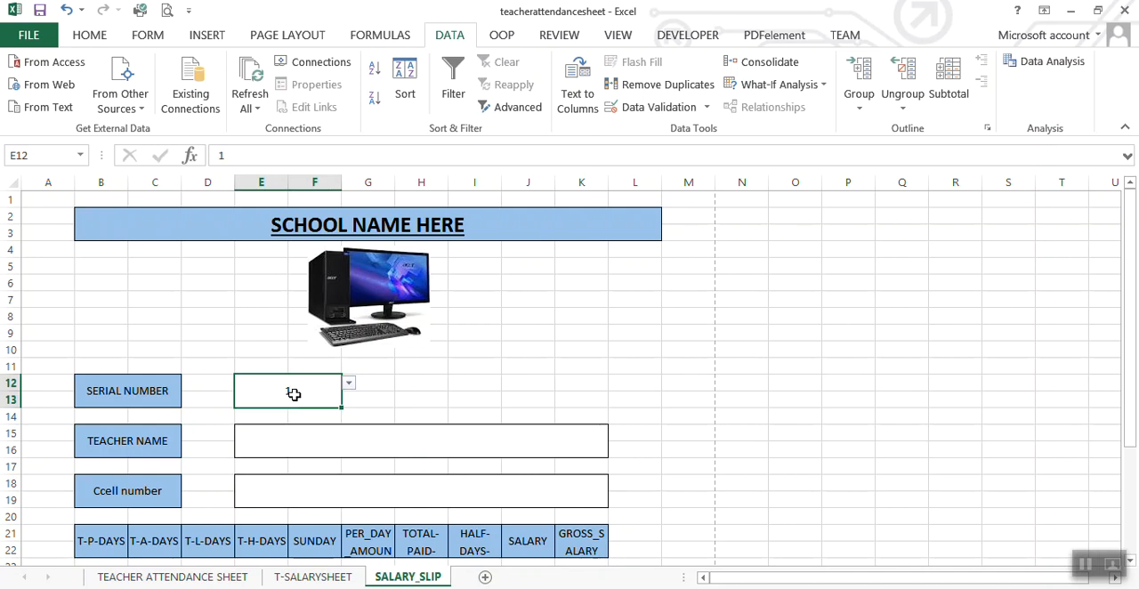
left_click(411, 399)
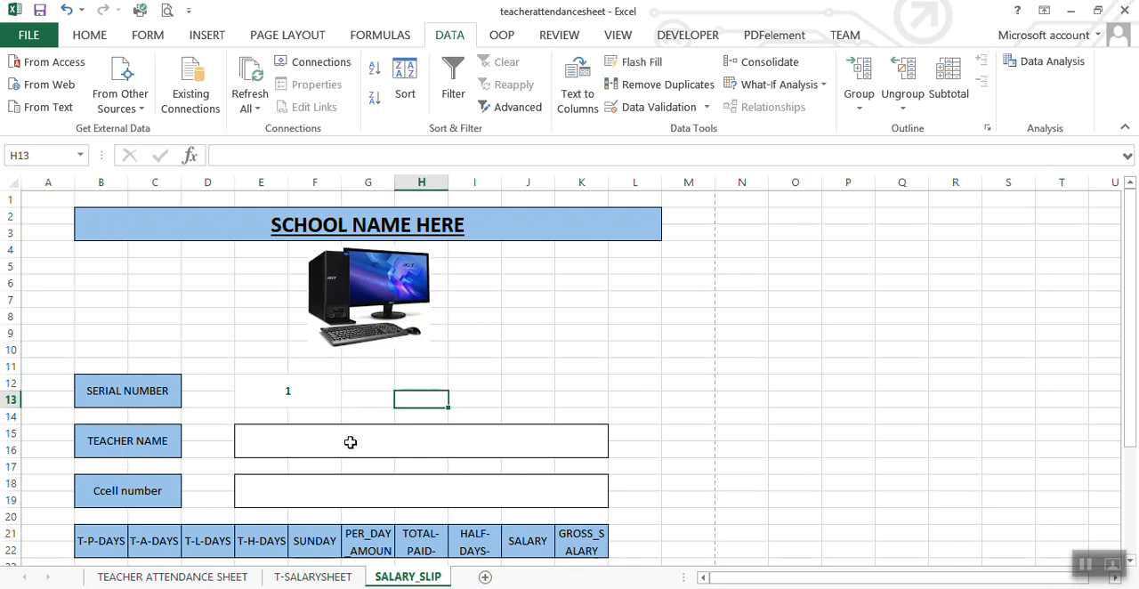
left_click(429, 388)
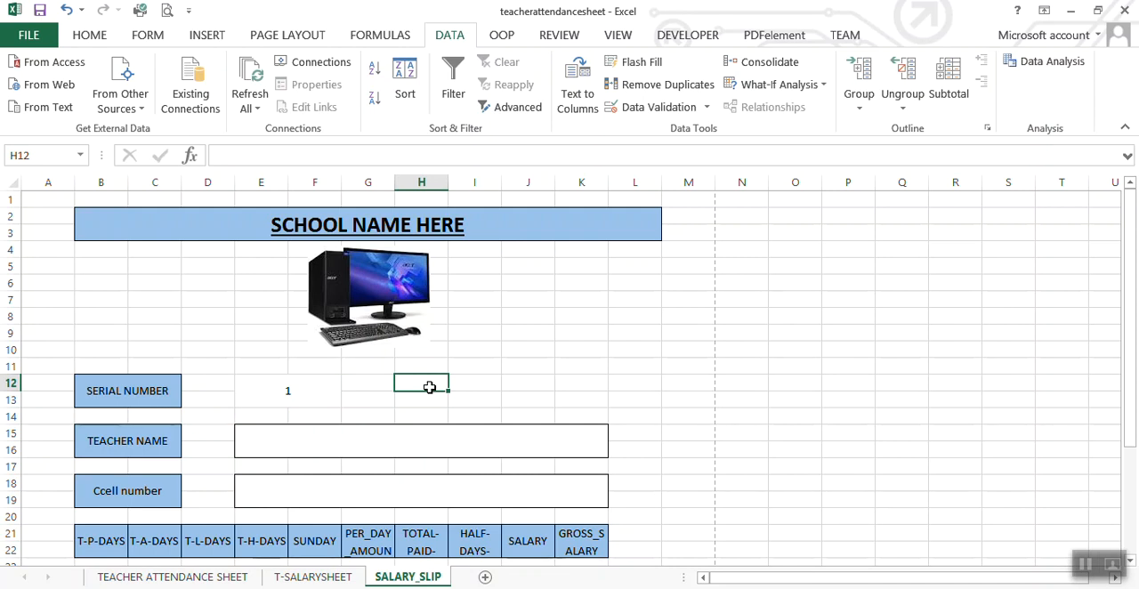
type("=")
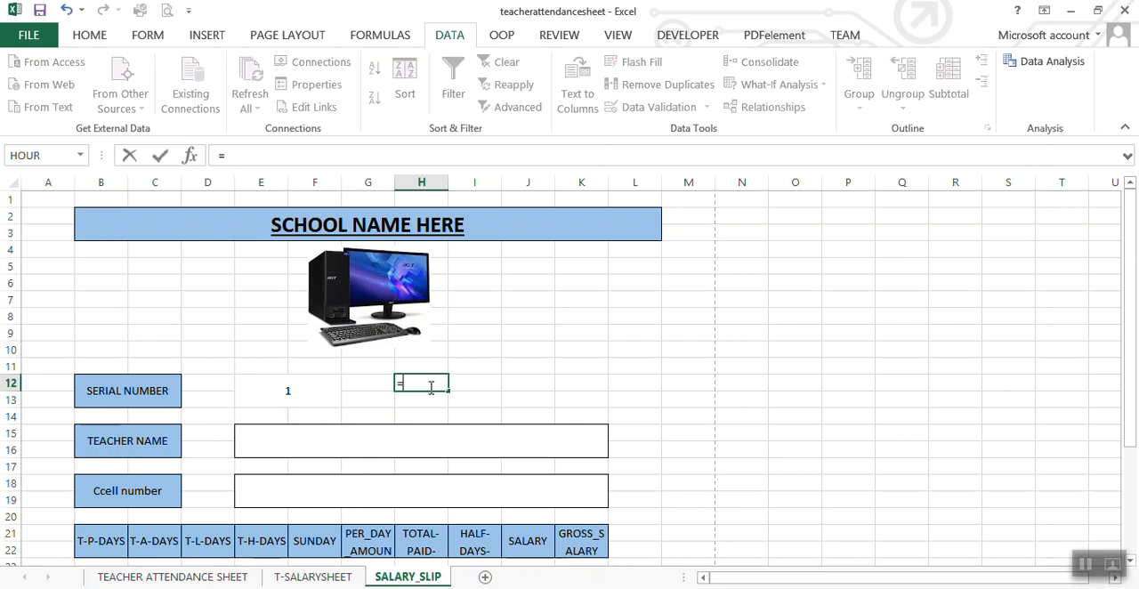
type("VL")
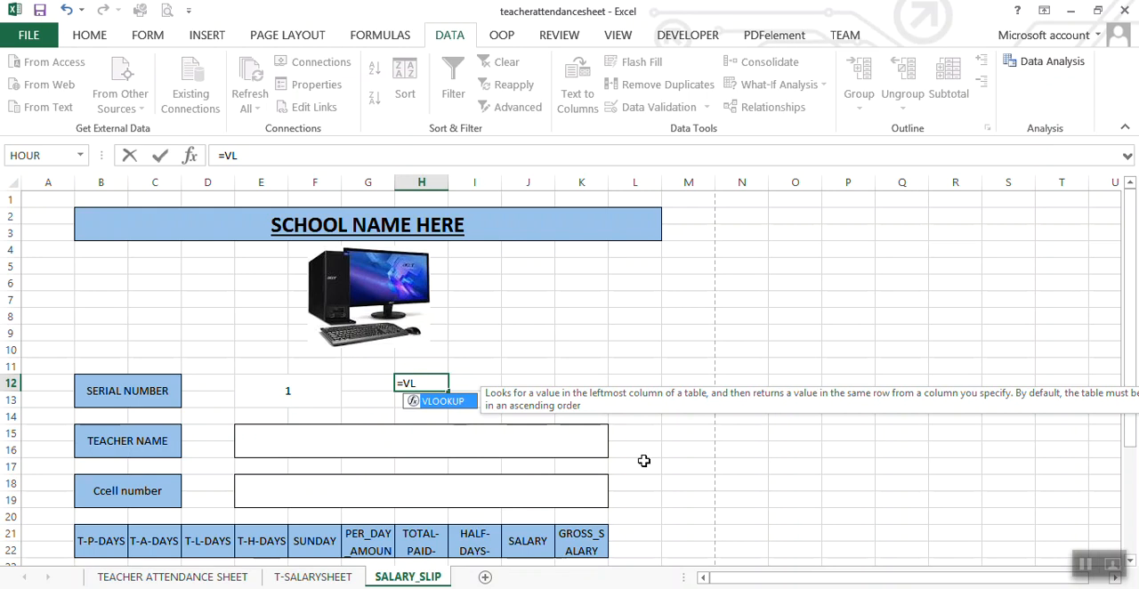
key("Escape")
key("Escape")
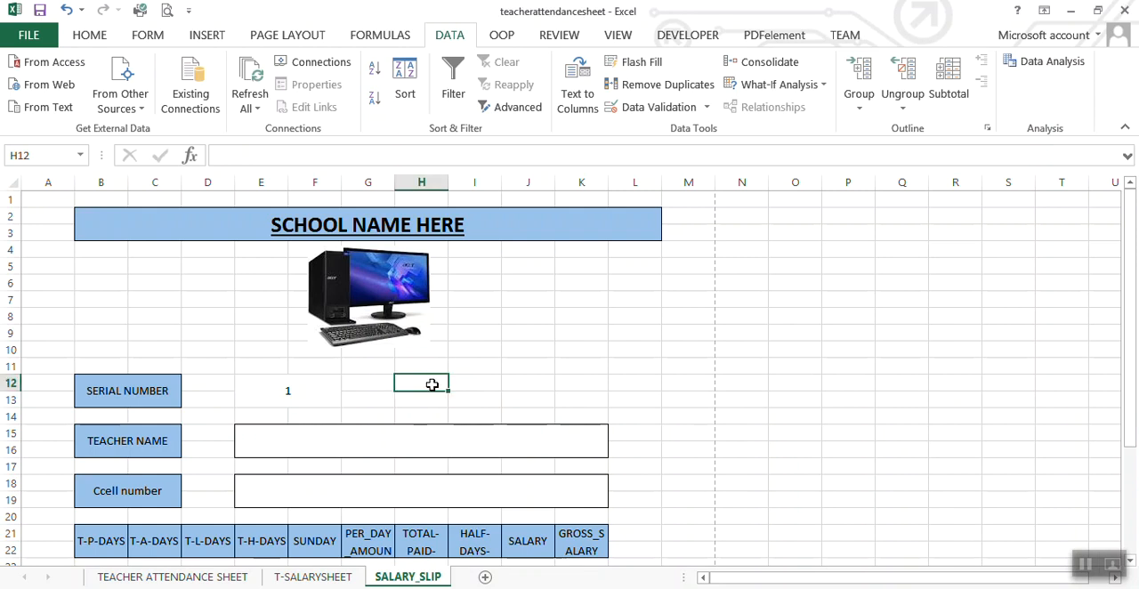
Step: Start a VLOOKUP formula in H12 with 'T-SALARYSHEET'!A4 as the lookup value
type("=VLO")
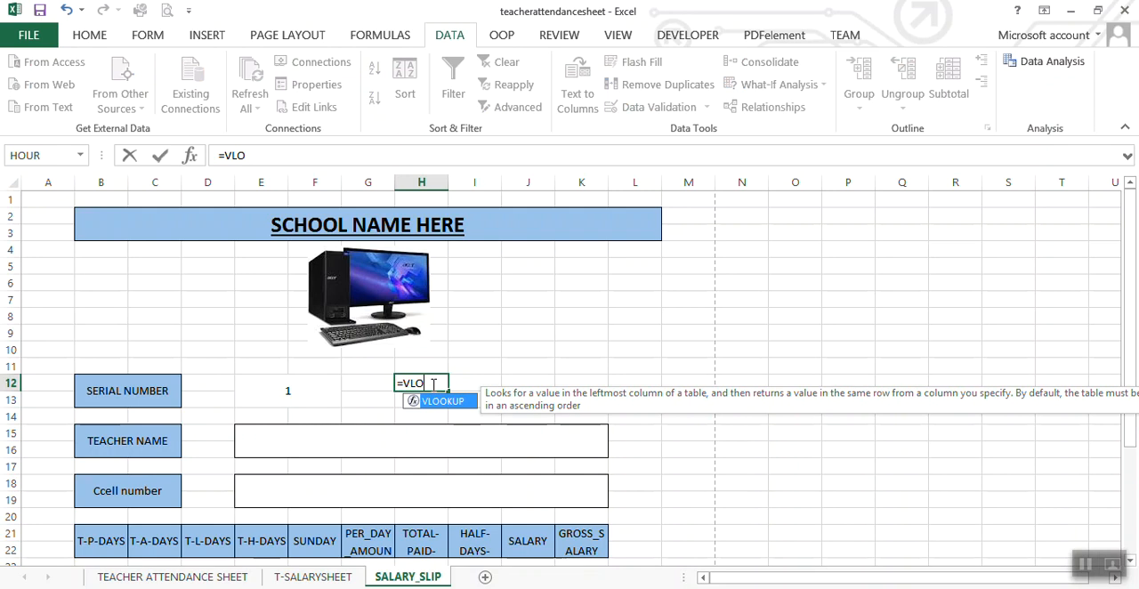
double_click(452, 402)
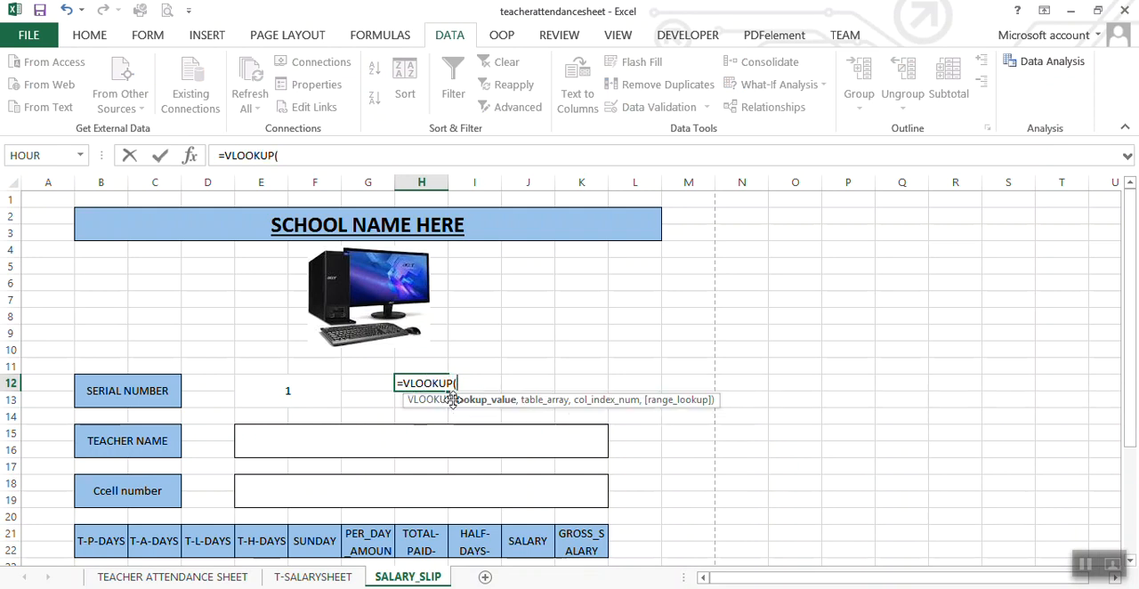
left_click(299, 580)
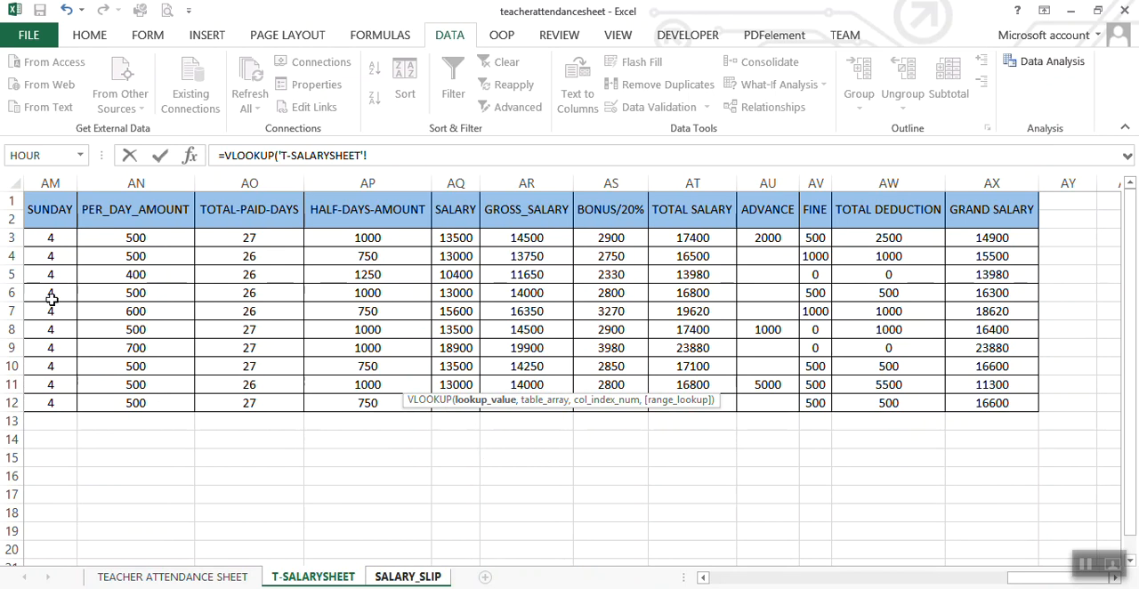
left_click(196, 470)
key("Left")
key("Left")
key("Left")
key("Left")
key("Left")
key("Left")
key("Left")
key("Left")
key("Left")
key("Left")
key("Left")
key("Left")
key("Left")
key("Left")
key("Left")
key("Left")
key("Left")
key("Left")
key("Left")
key("Left")
key("Left")
key("Left")
key("Left")
key("Left")
key("Left")
key("Left")
key("Left")
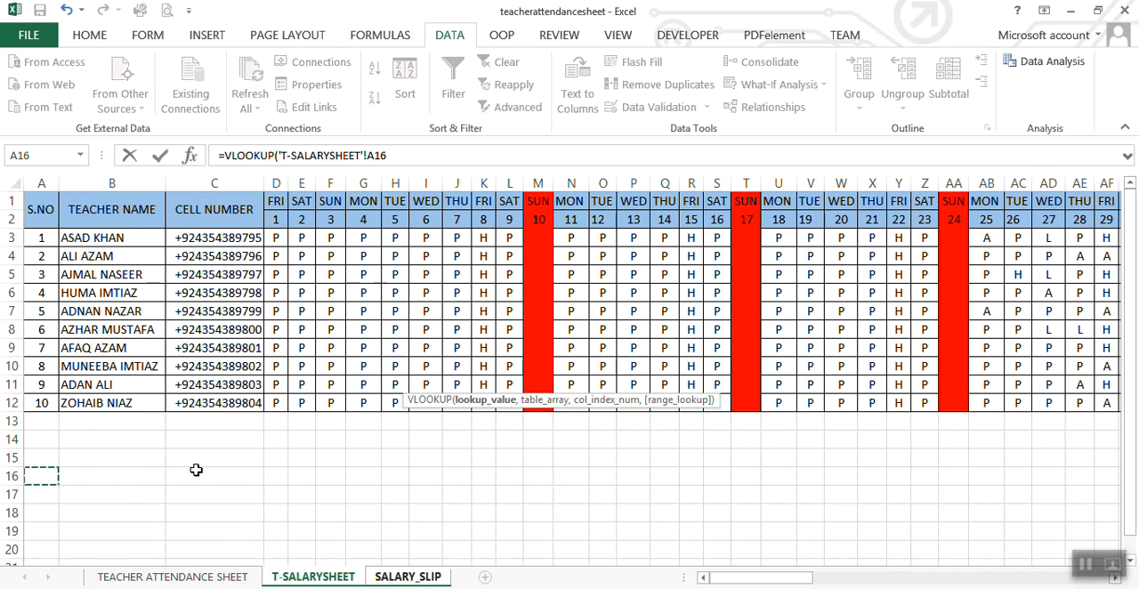
left_click(28, 259)
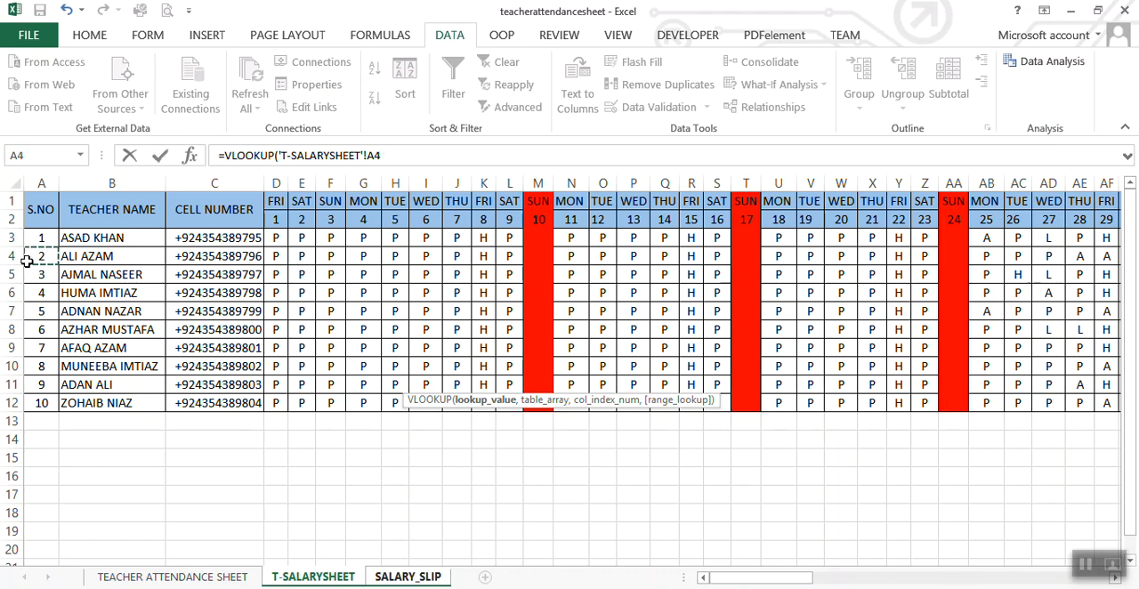
left_click(395, 156)
type(",")
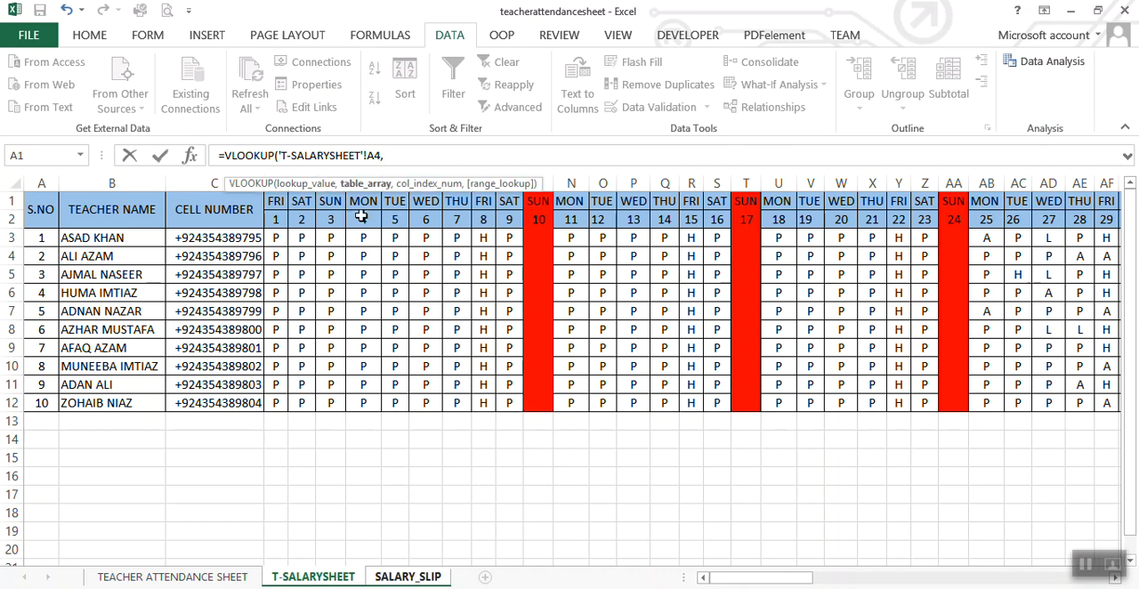
Step: Complete the H12 VLOOKUP with table range 'T-SALARYSHEET'!A1:AX12, column index 3 and FALSE for an exact match
left_click_drag(41, 209, 854, 403)
type(",3")
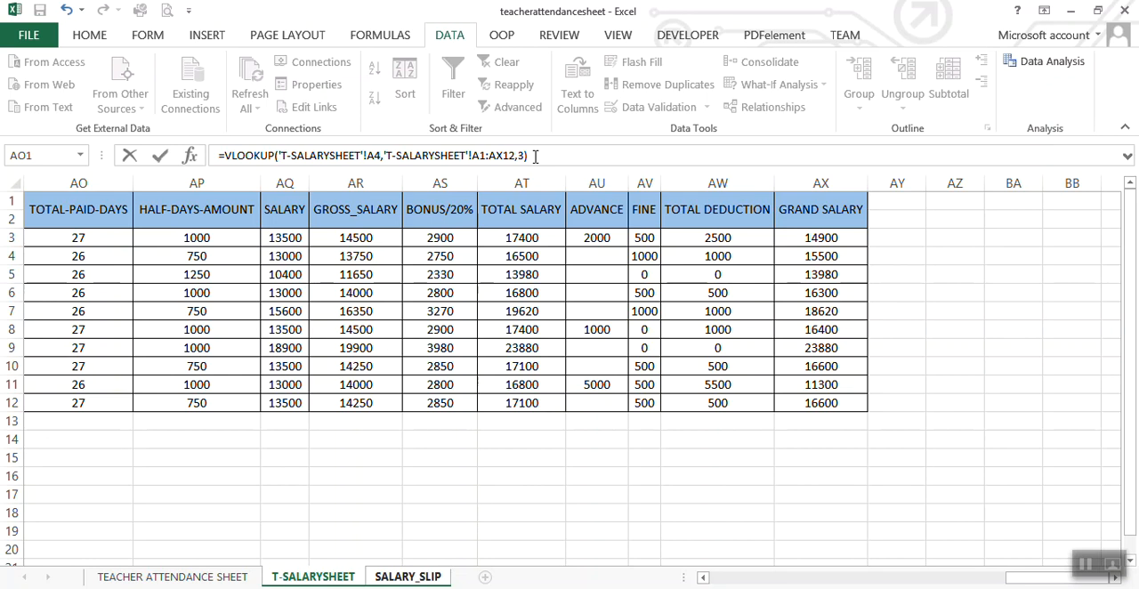
key("BackSpace")
type(",")
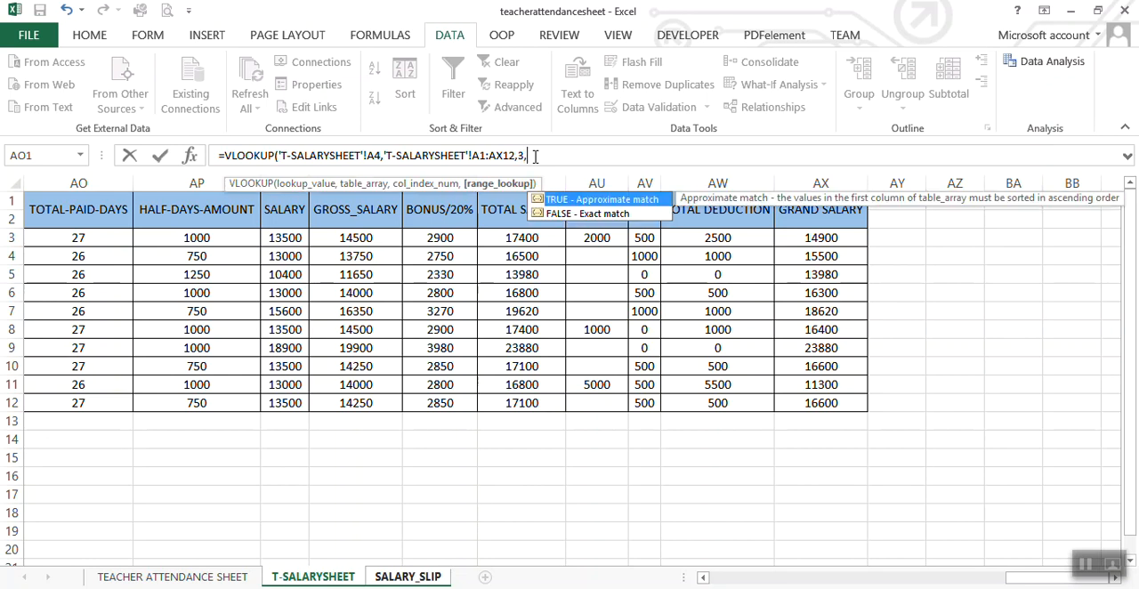
double_click(611, 215)
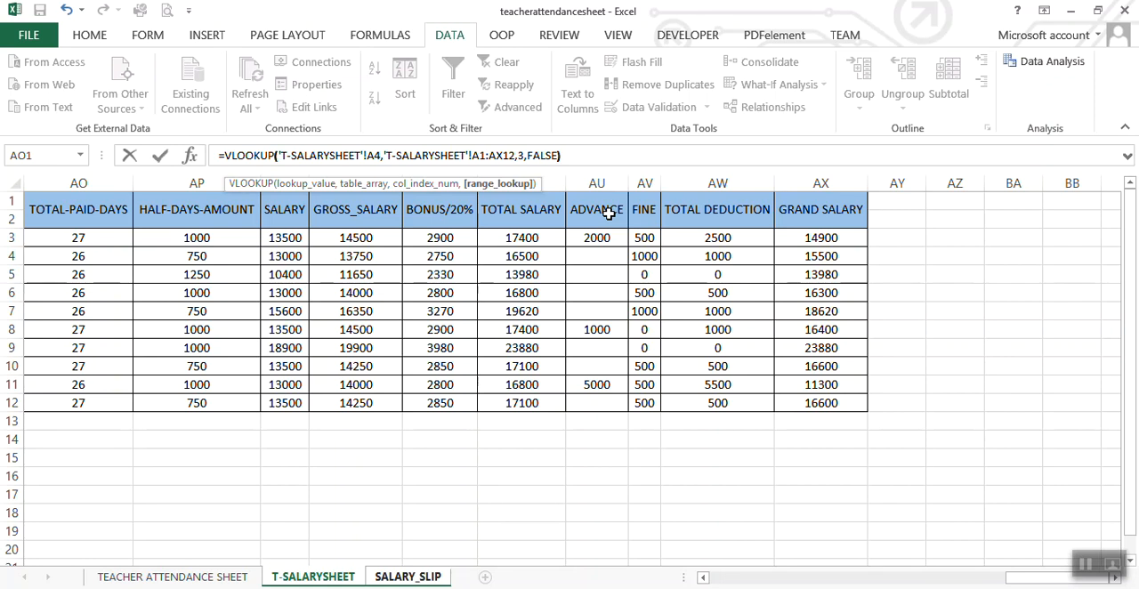
type(")")
key("Return")
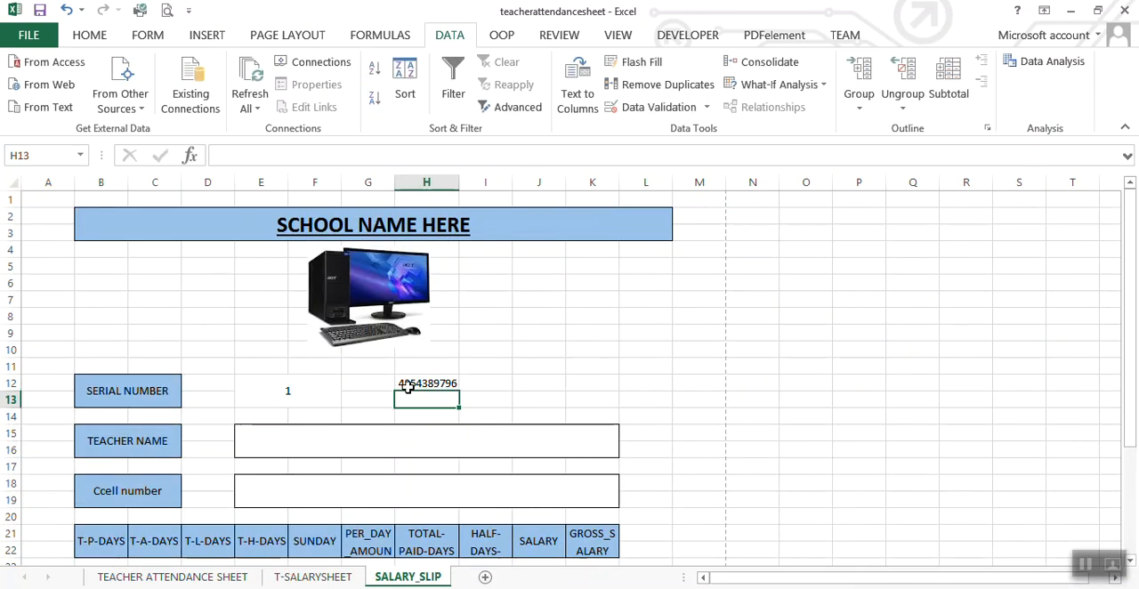
Step: Widen column H, and autofit its width to the lookup result in H12
left_click(407, 384)
left_click_drag(460, 183, 478, 183)
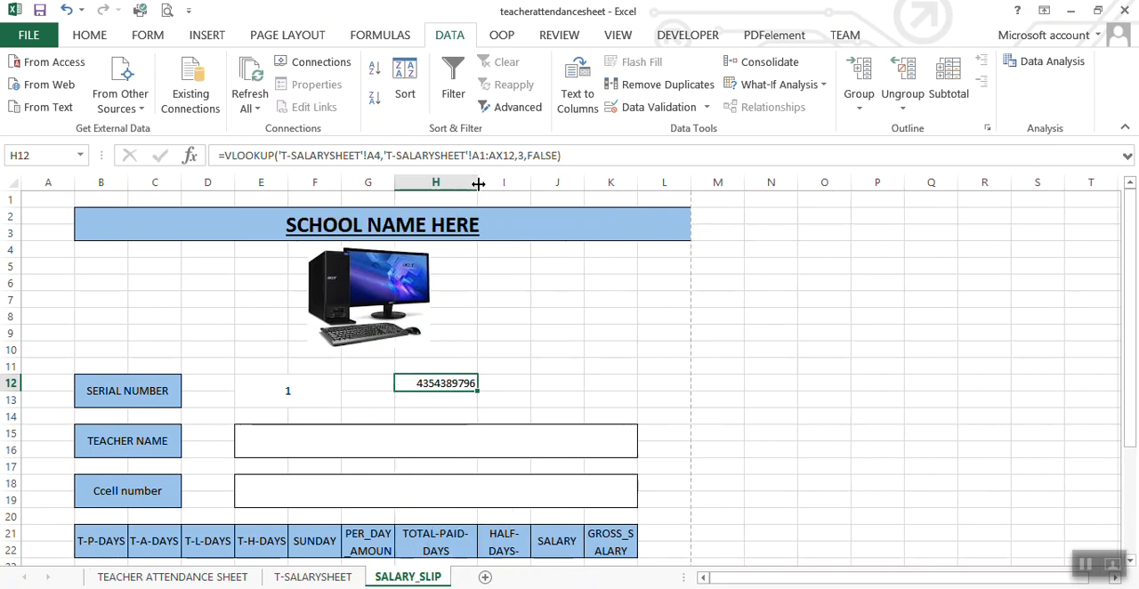
double_click(477, 183)
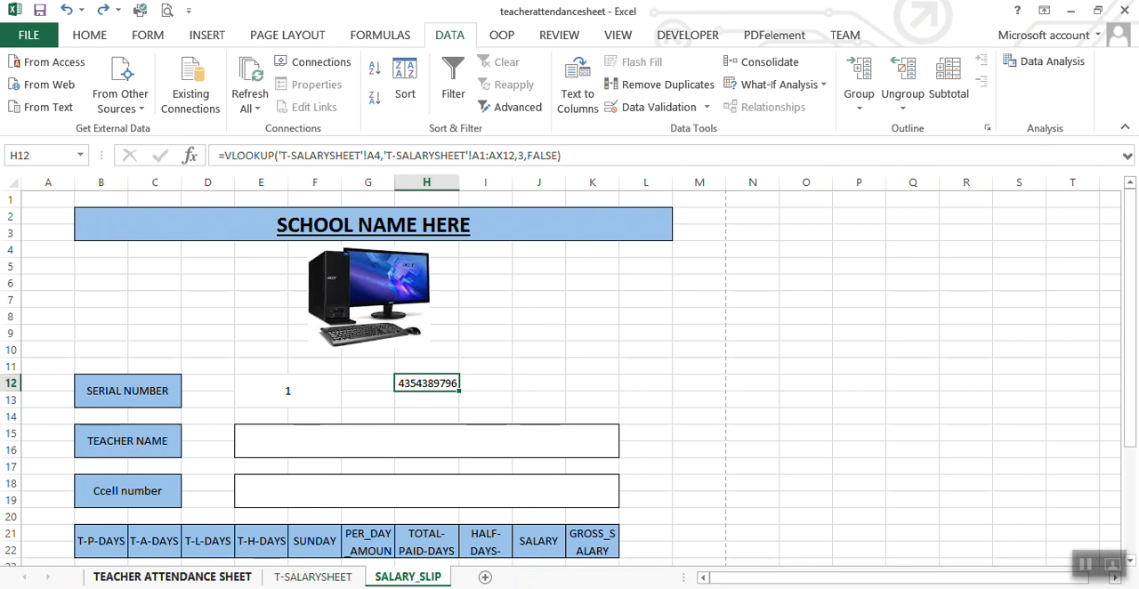
Step: Check the teacher records in T-SALARYSHEET, and test the H12 lookup on SALARY_SLIP with serial numbers 2 and 6
left_click(313, 577)
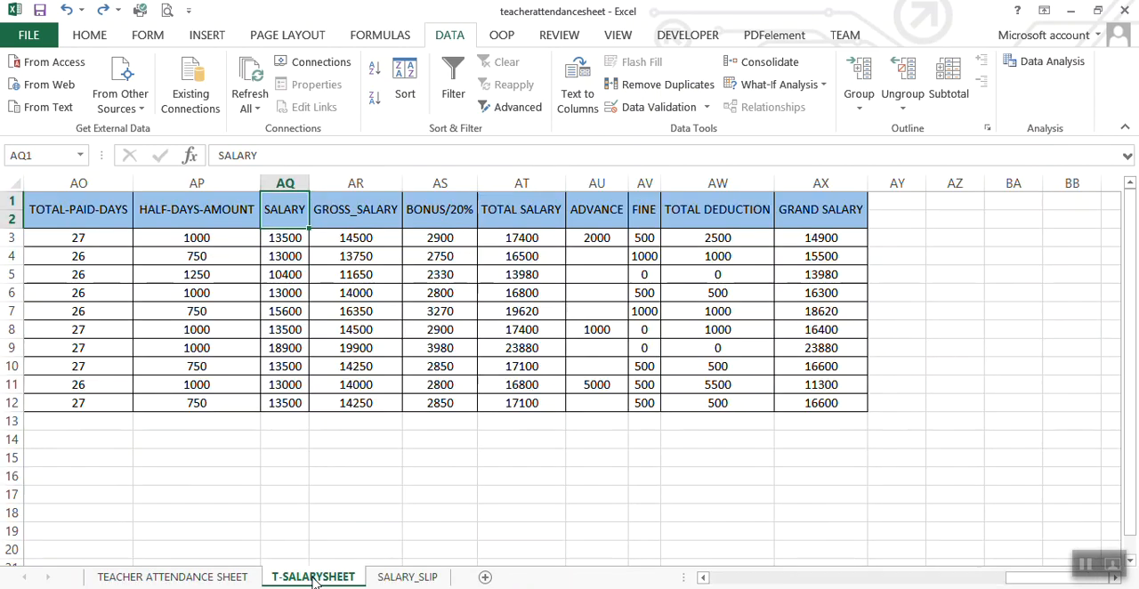
left_click(721, 581)
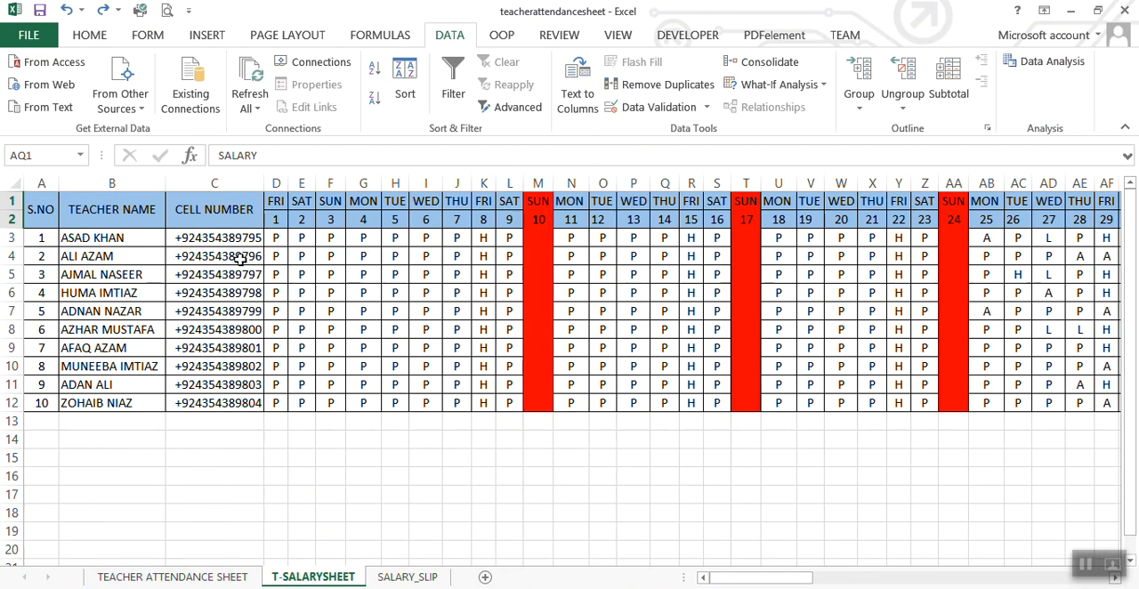
left_click(426, 576)
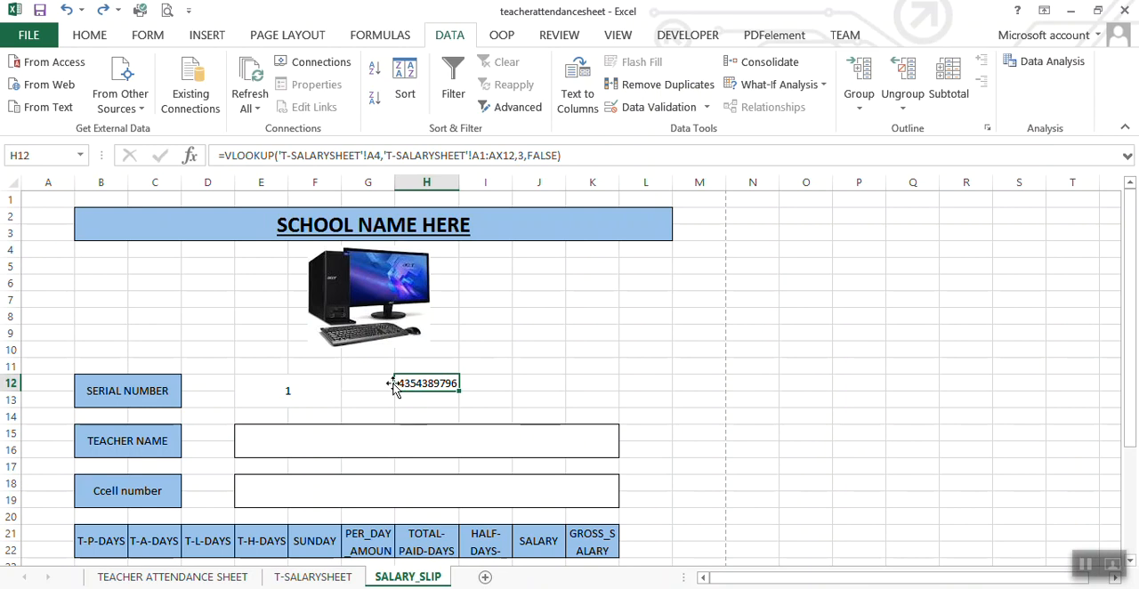
left_click(316, 393)
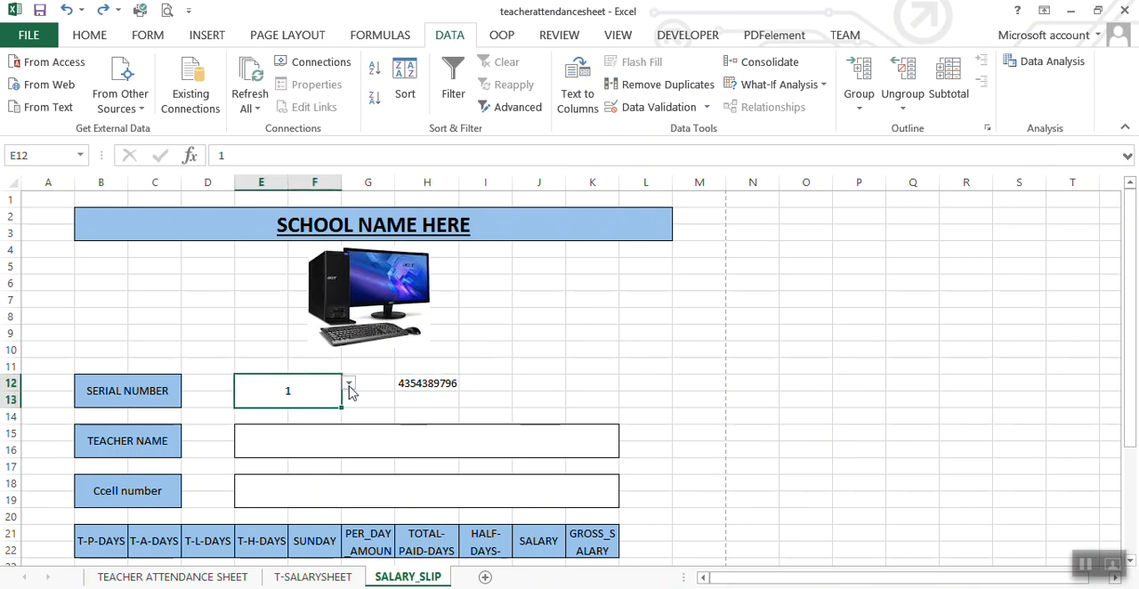
left_click(349, 383)
left_click(303, 410)
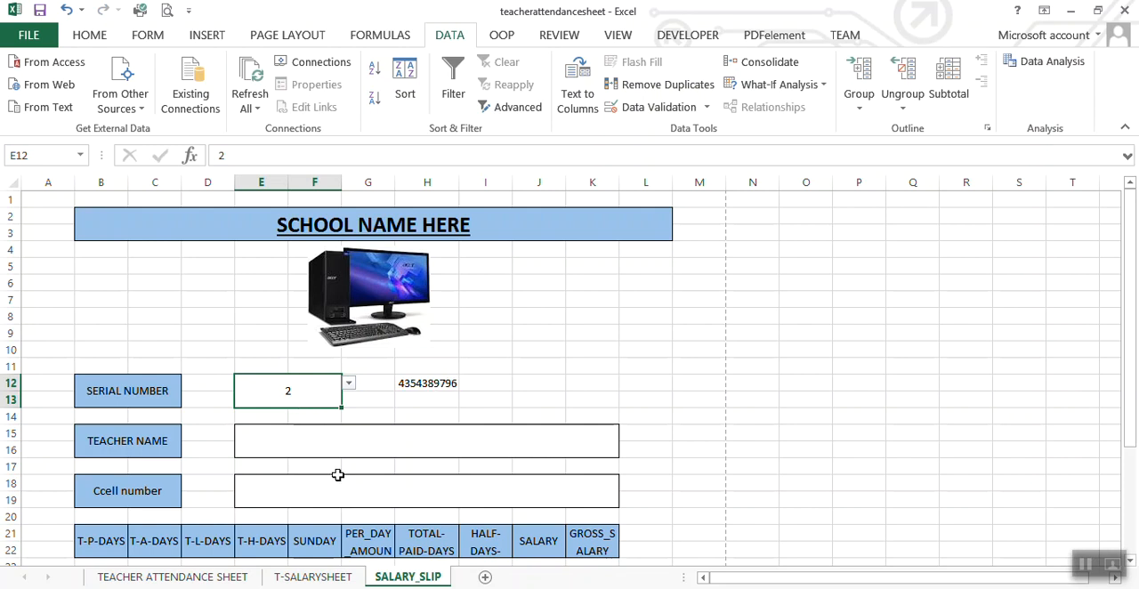
left_click(349, 382)
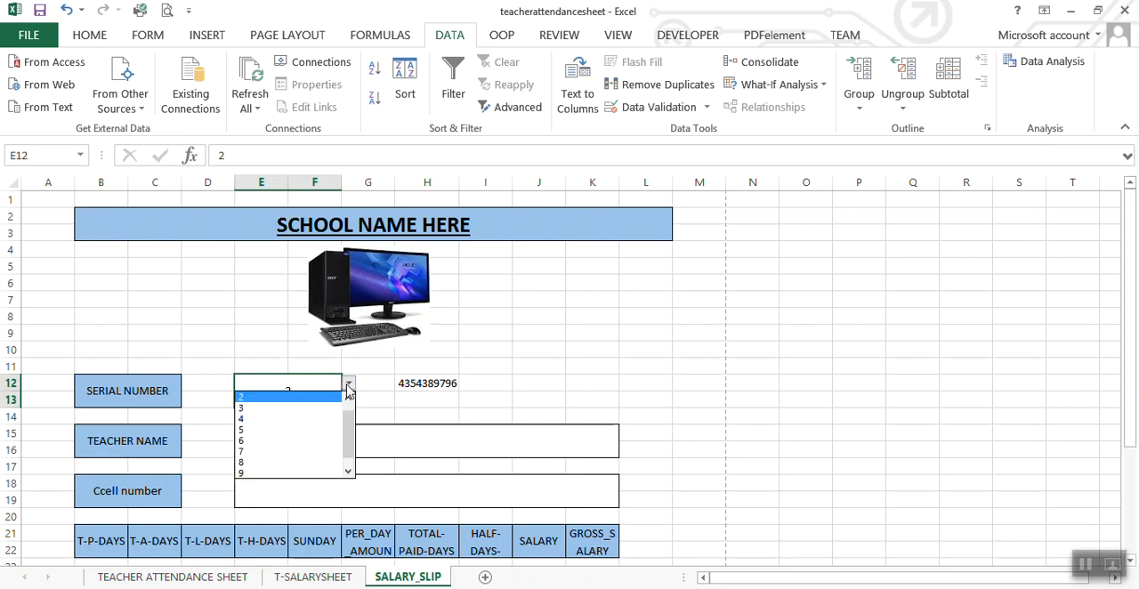
left_click(283, 440)
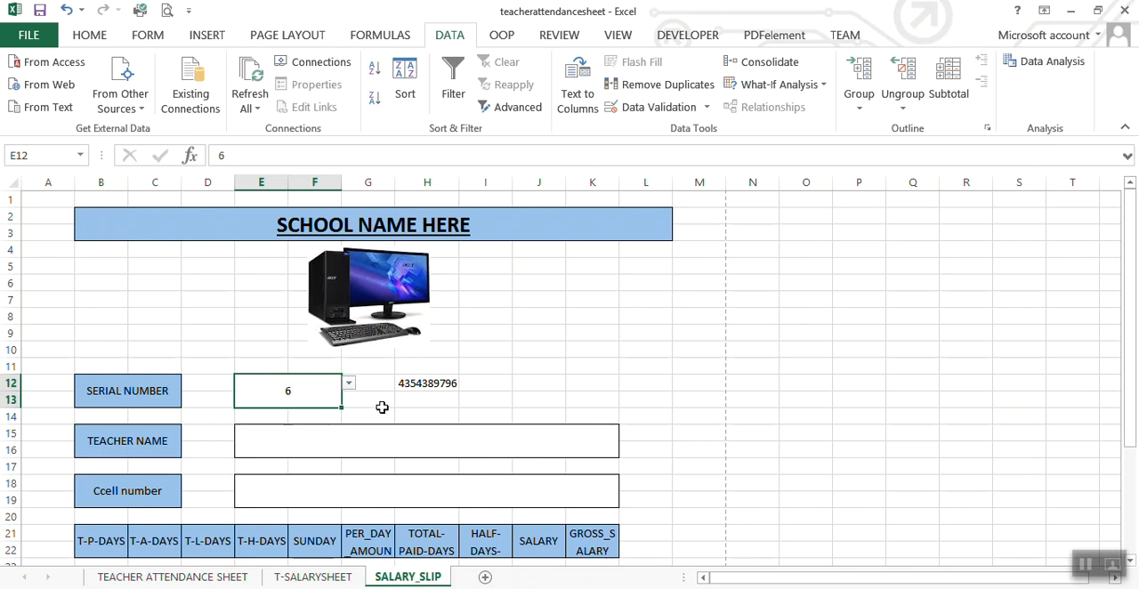
Step: Delete the VLOOKUP formula from H12 and set the serial number in E12 to 1
left_click(408, 387)
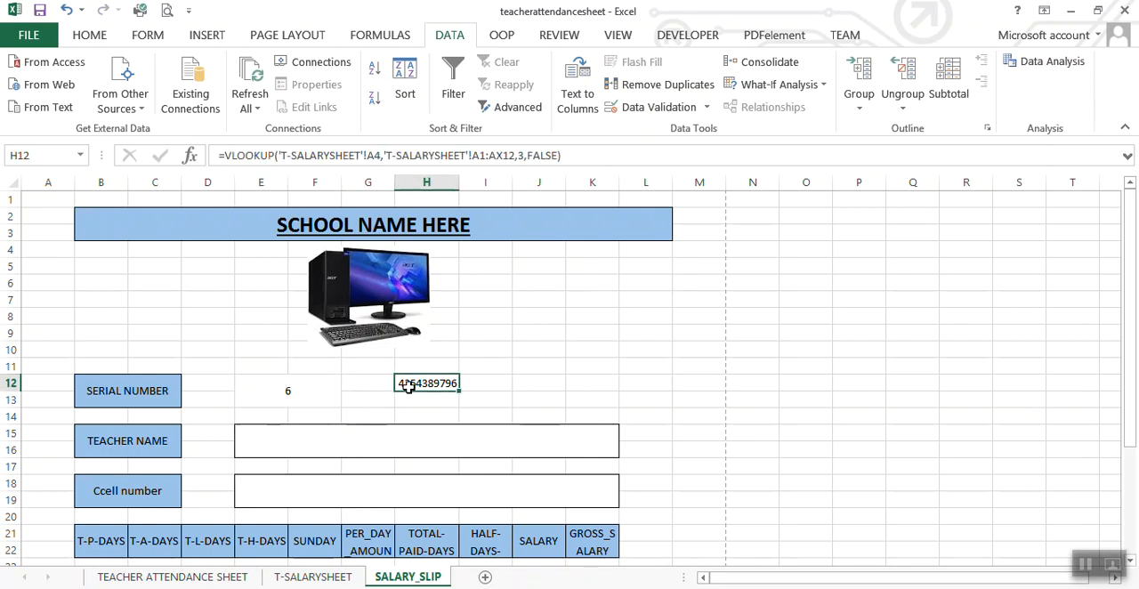
key("Delete")
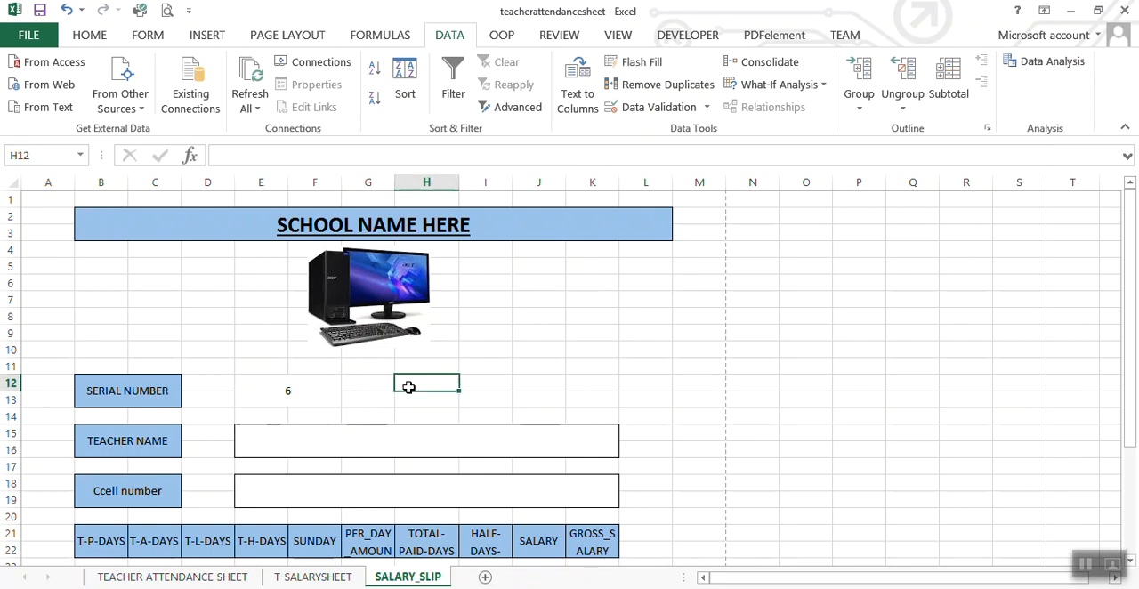
left_click(305, 400)
left_click(348, 386)
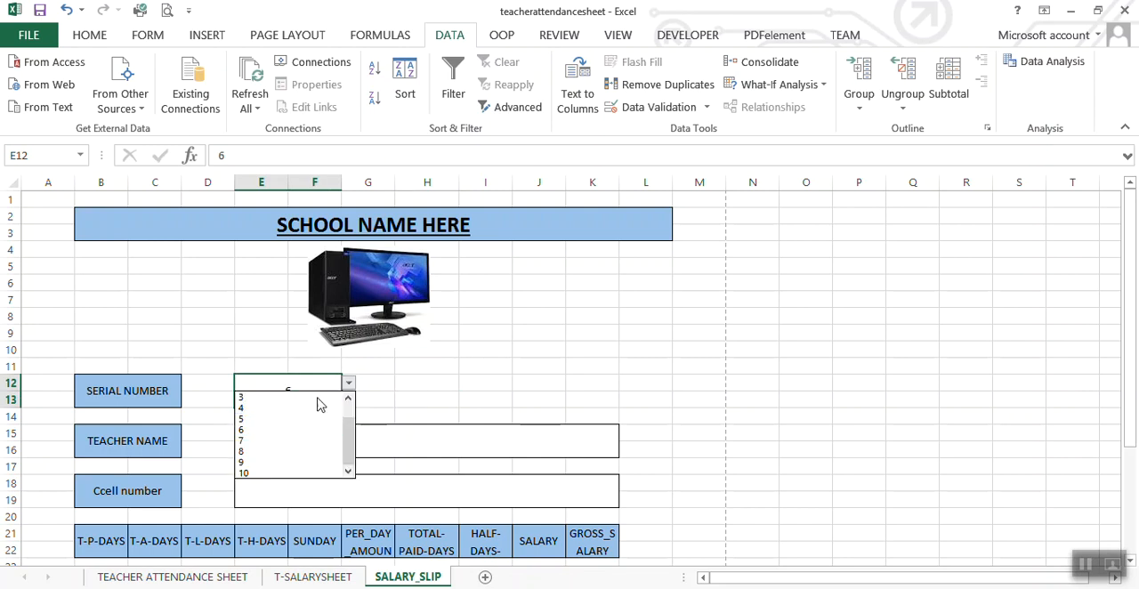
left_click_drag(353, 425, 352, 389)
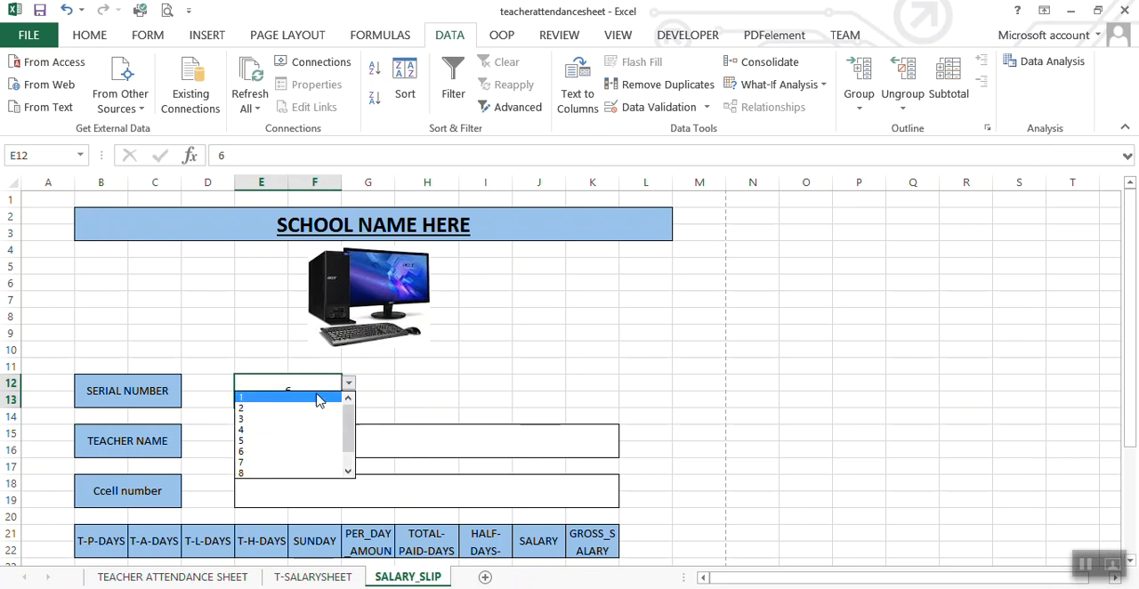
left_click(289, 396)
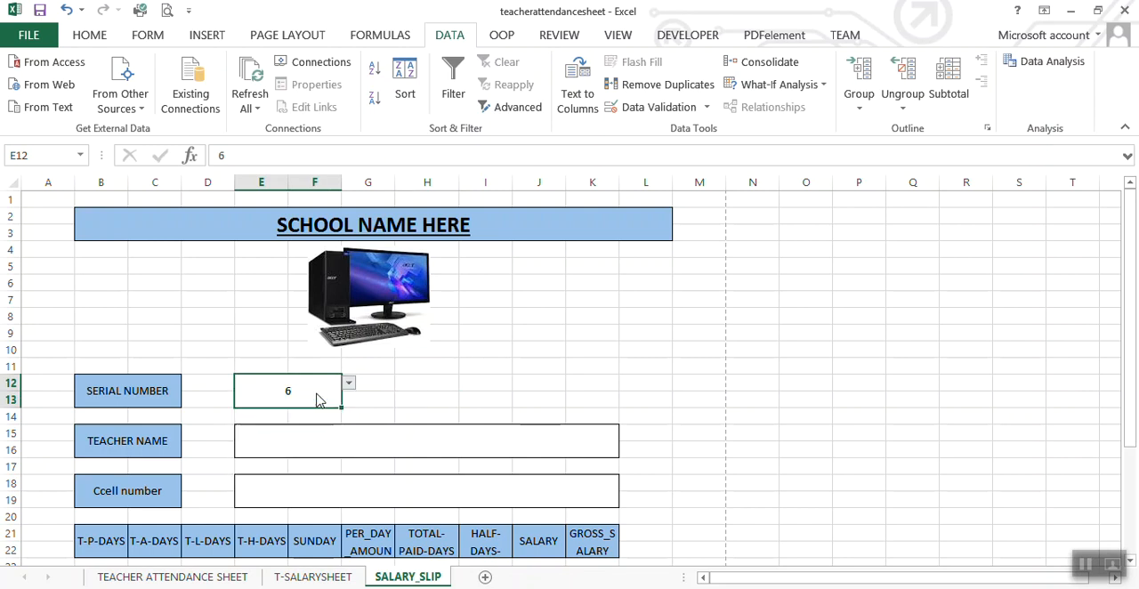
Step: Start a VLOOKUP formula in the merged TEACHER NAME value cell E15 with serial number cell E12 as the lookup value
left_click(273, 447)
type("=V")
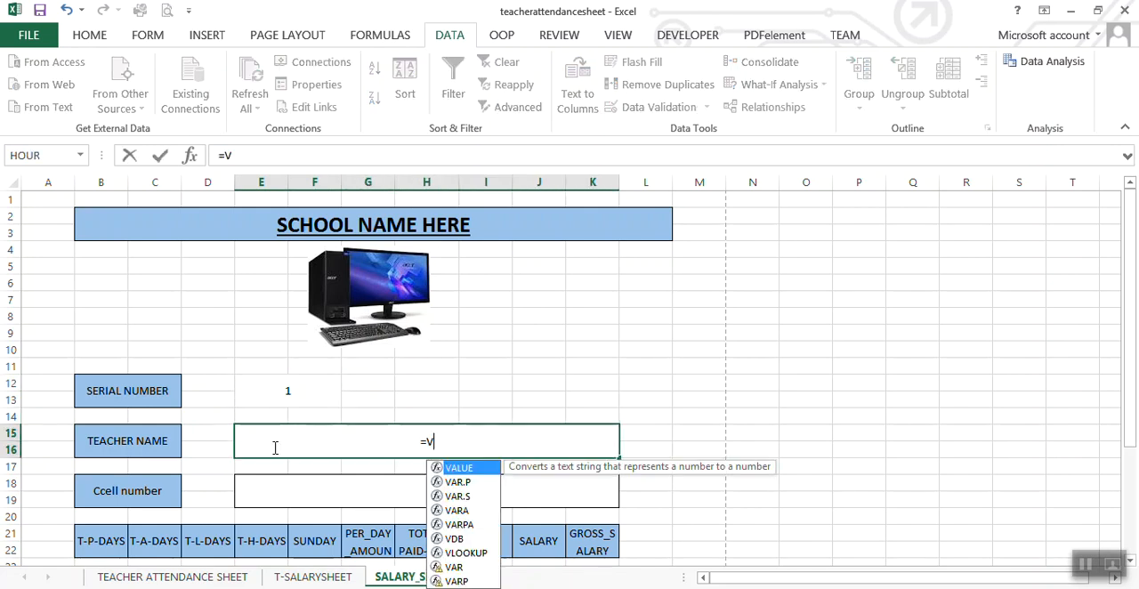
type("L")
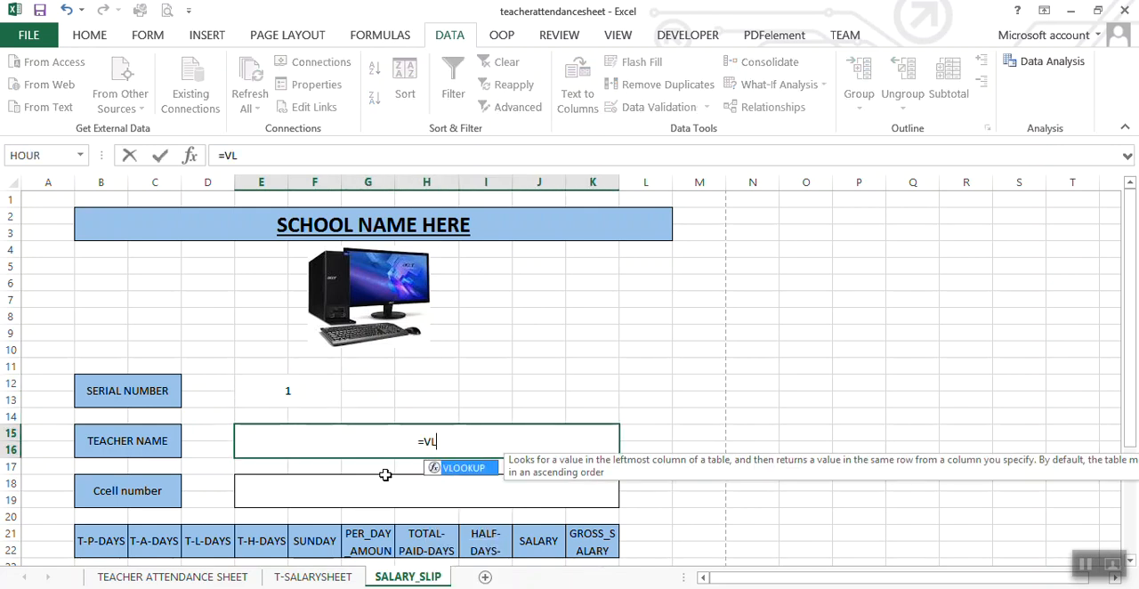
double_click(476, 471)
left_click(276, 395)
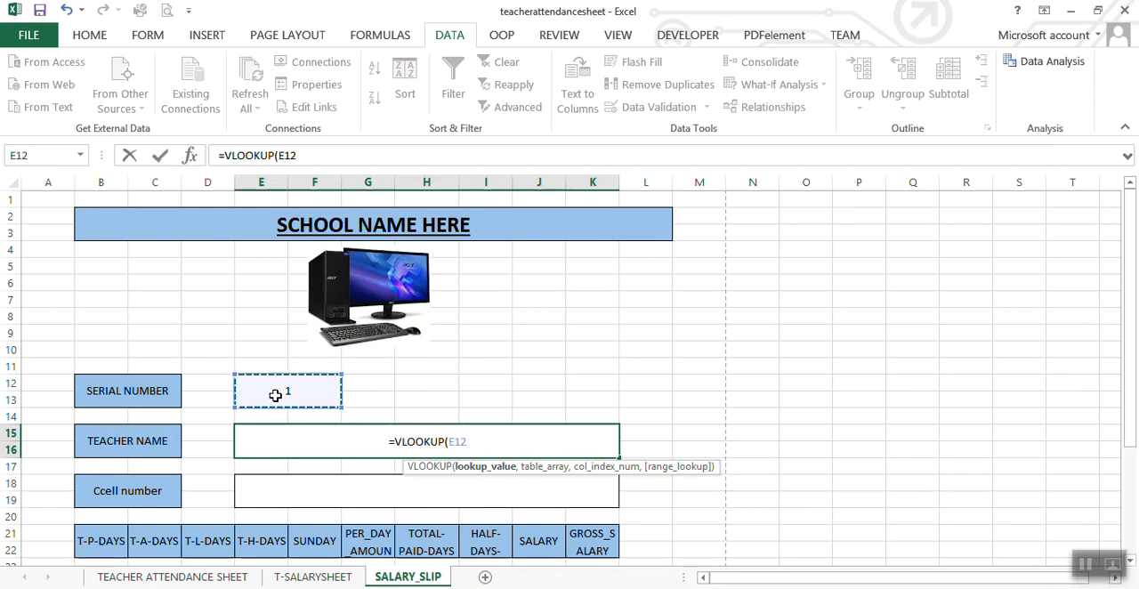
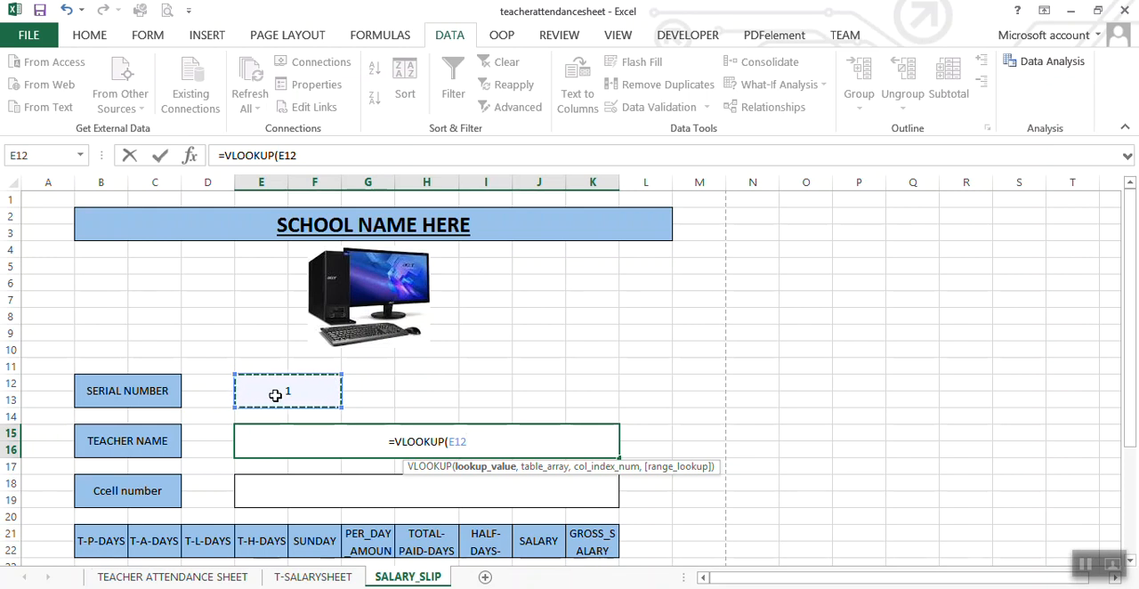
Step: Make the E12 lookup value absolute as $E$12 in the TEACHER NAME VLOOKUP formula
left_click(457, 442)
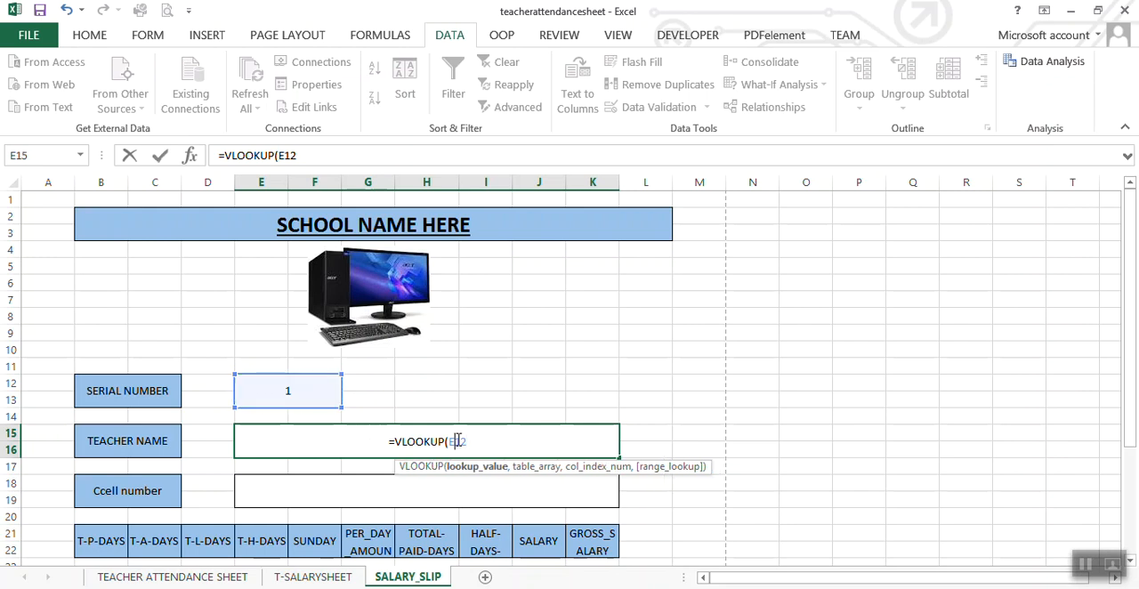
key("F4")
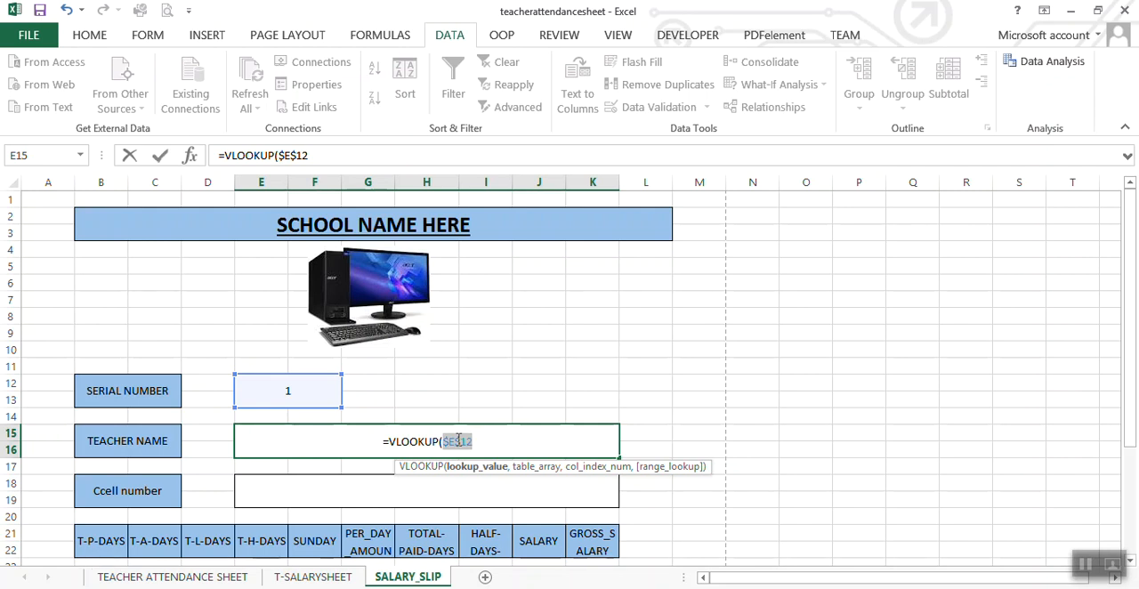
left_click(481, 443)
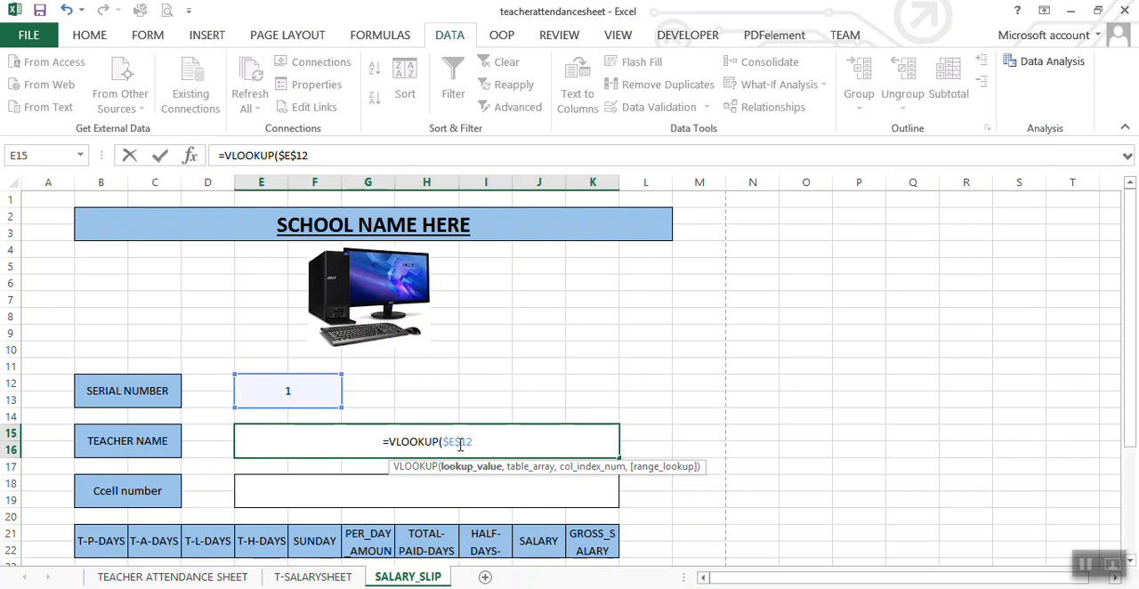
type(",")
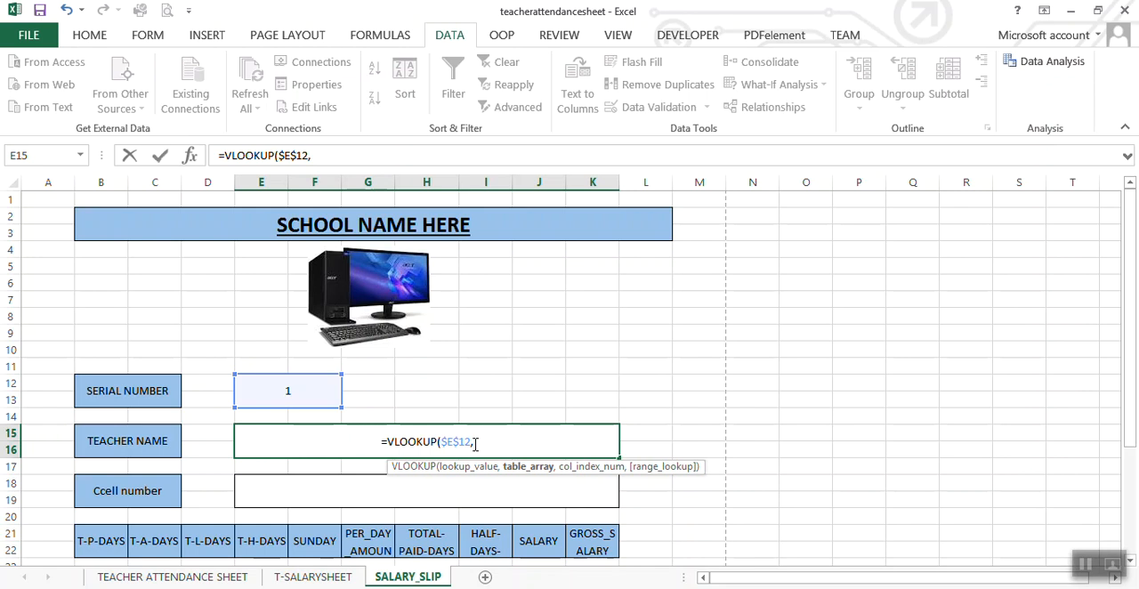
Step: Set the VLOOKUP table array to T-SALARYSHEET range A1:AX12 with absolute references $A$1:$AX$12
left_click(313, 577)
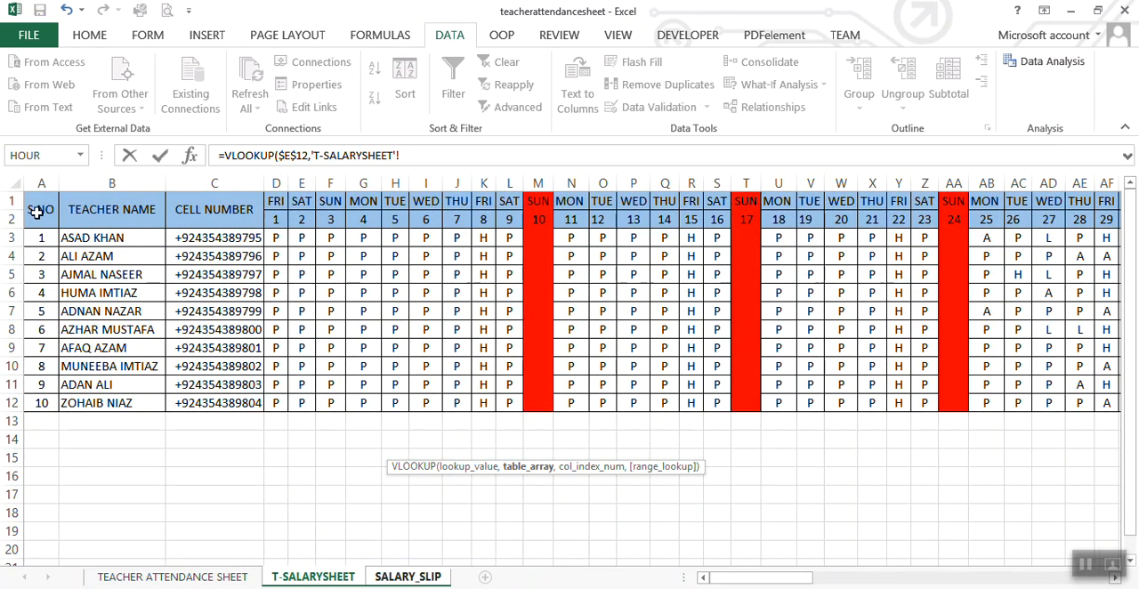
left_click(35, 211)
left_click_drag(35, 210, 1002, 399)
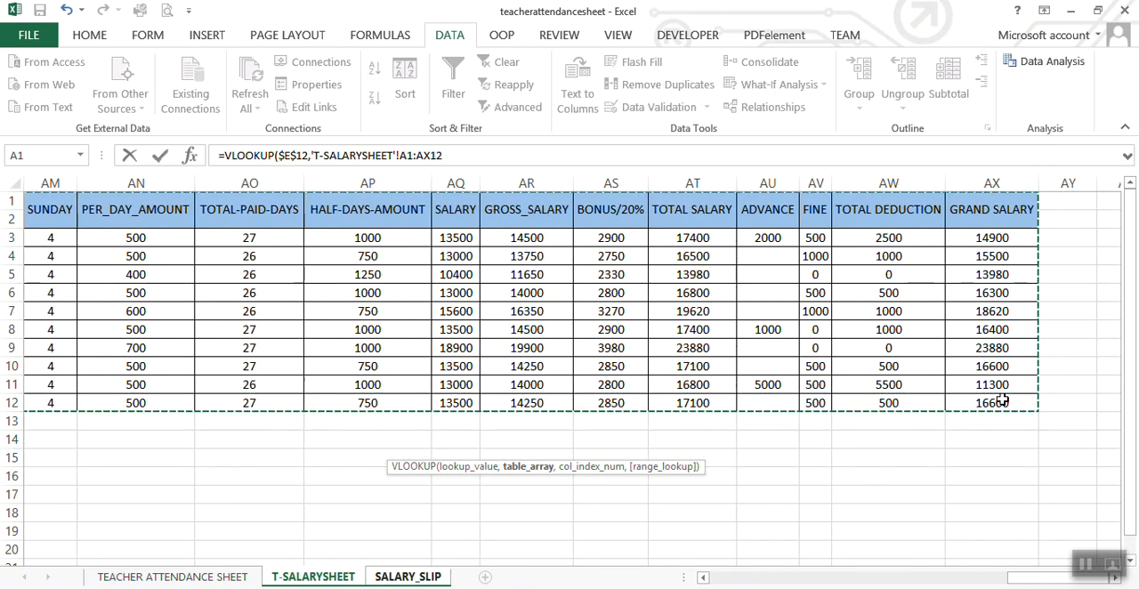
left_click(410, 157)
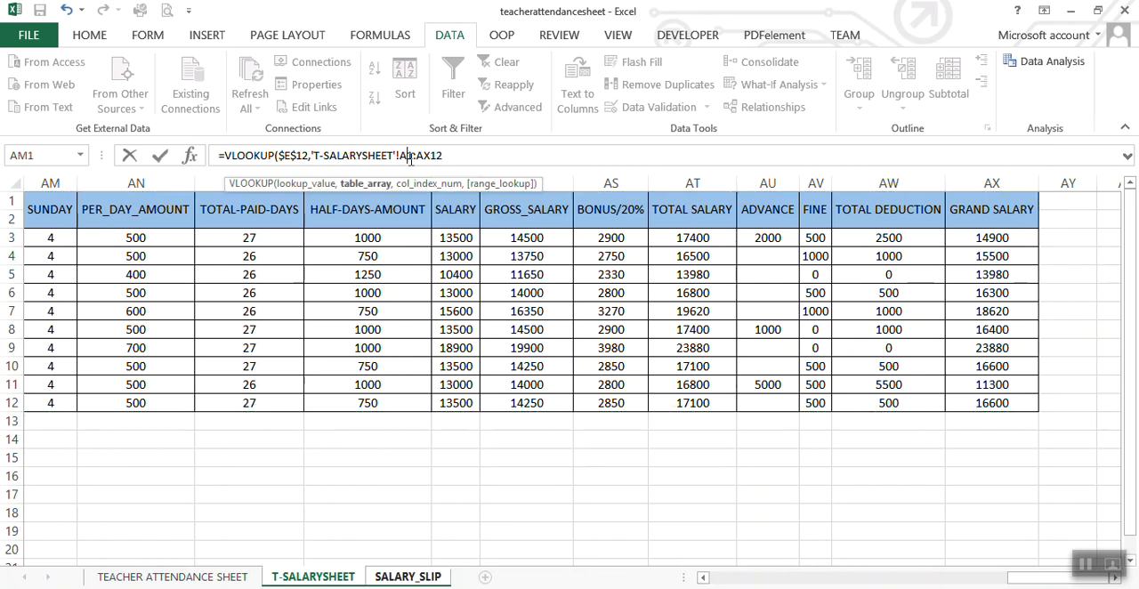
key("F4")
left_click(437, 156)
key("F4")
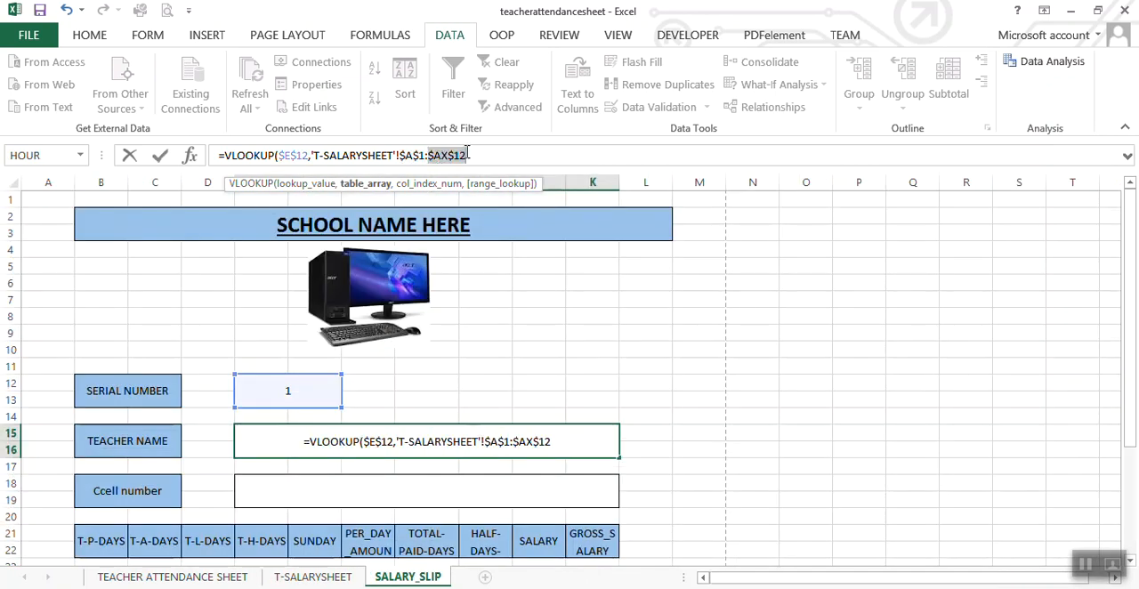
left_click(473, 157)
type(",")
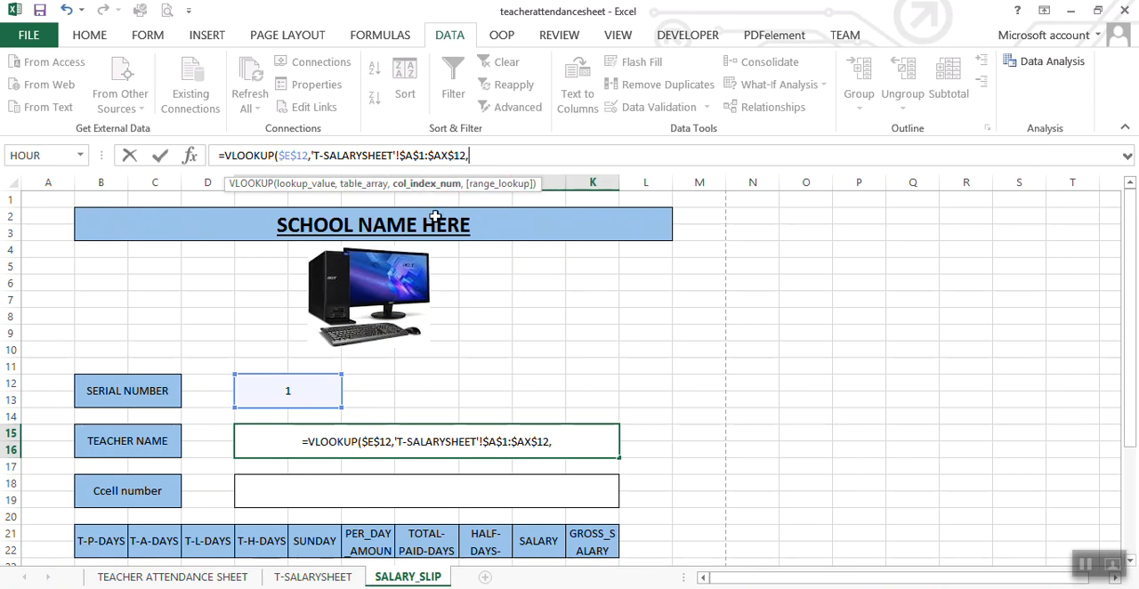
type("2")
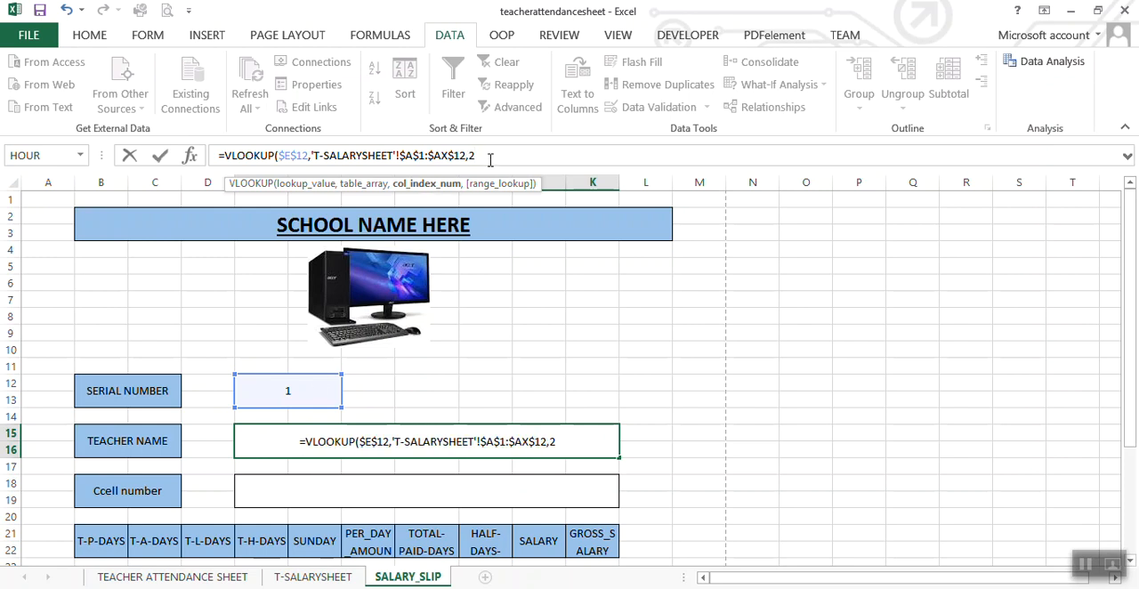
type(",")
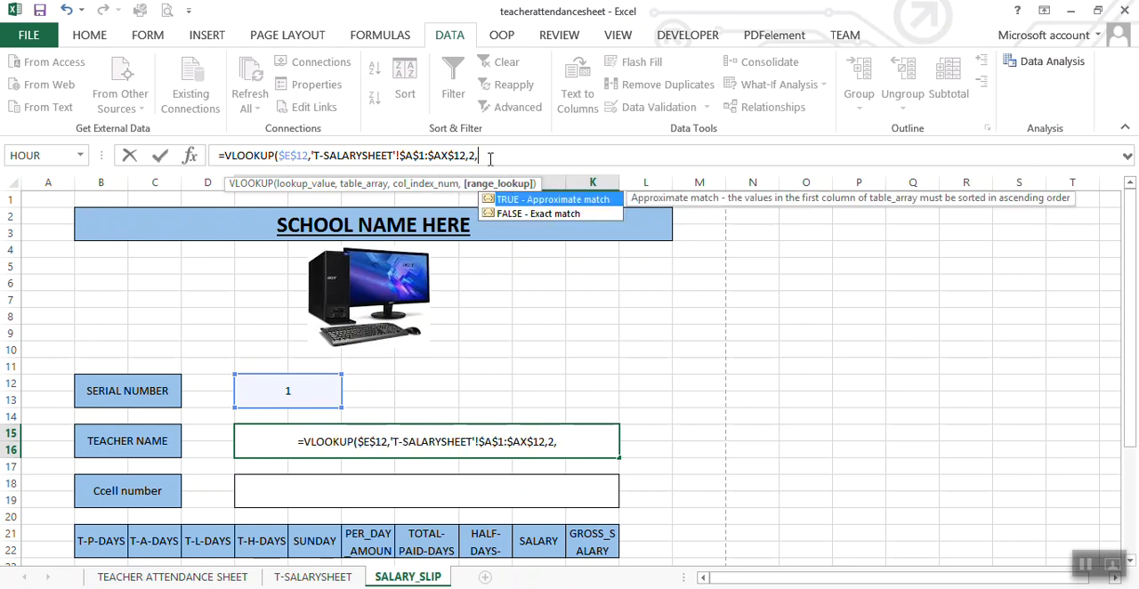
Step: Complete the TEACHER NAME formula in E15 with column index 2 and FALSE for an exact match
double_click(512, 212)
type(")")
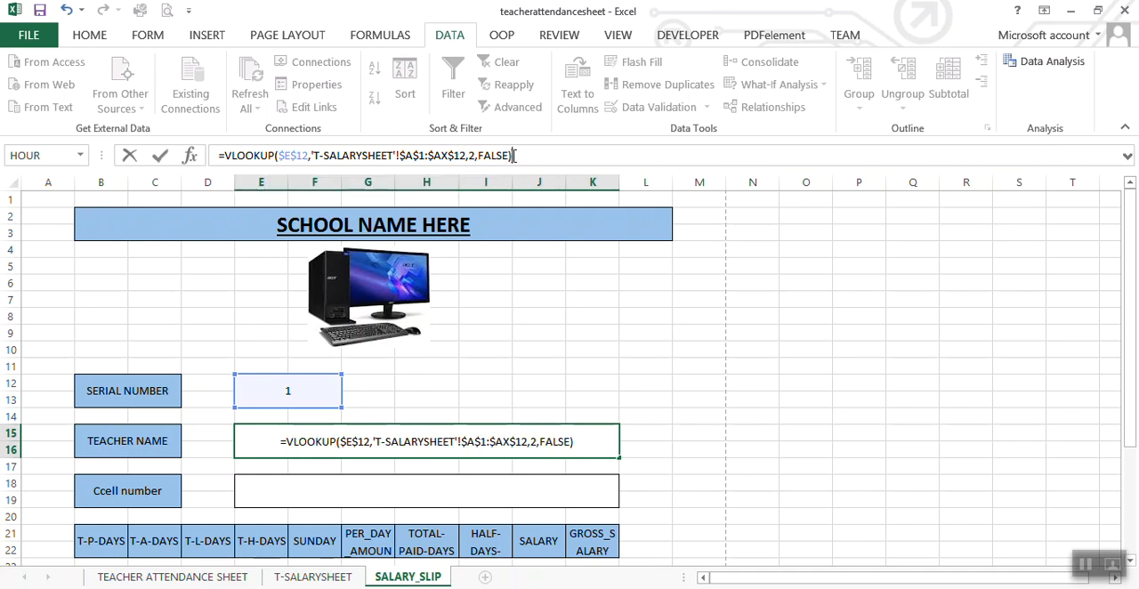
key("Return")
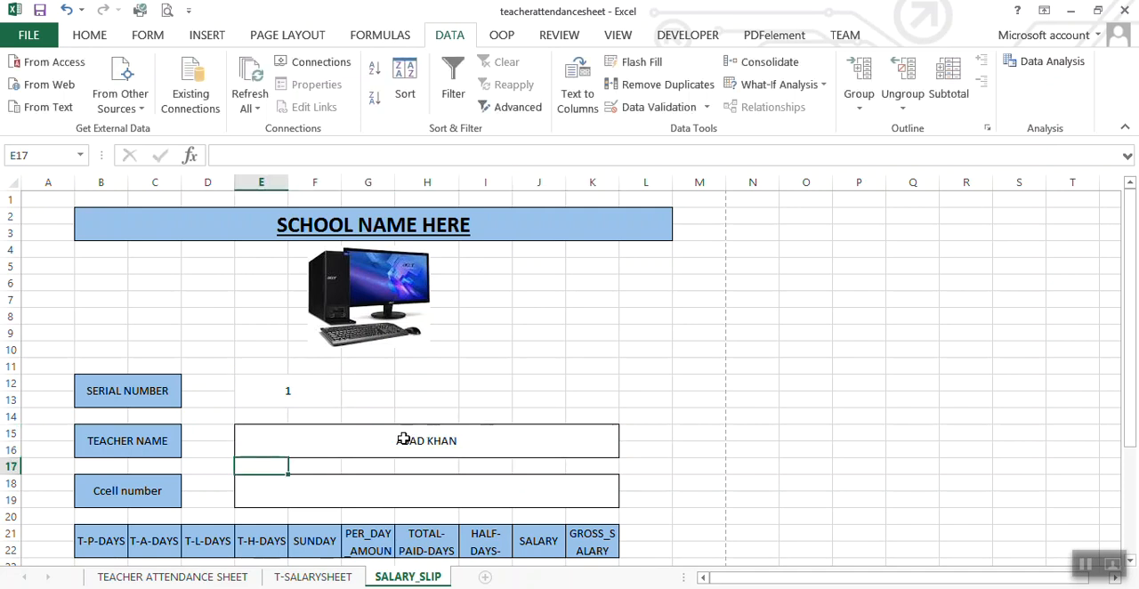
Step: Test the teacher name lookup by choosing serial numbers 2 and 6 in E12
left_click(316, 398)
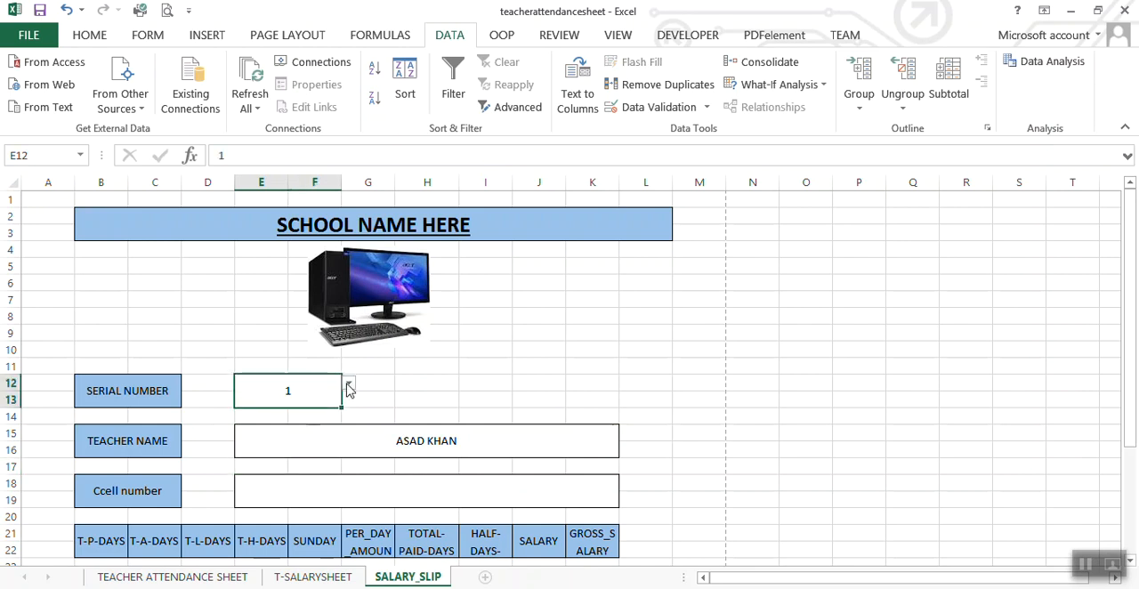
left_click(349, 384)
left_click(329, 411)
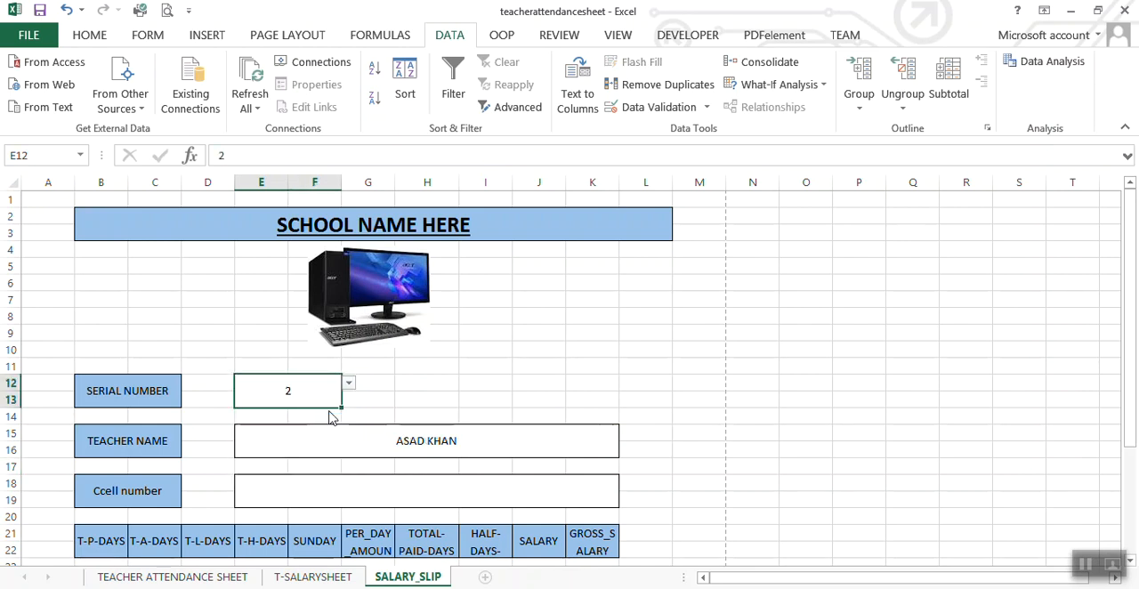
left_click(350, 385)
left_click(310, 441)
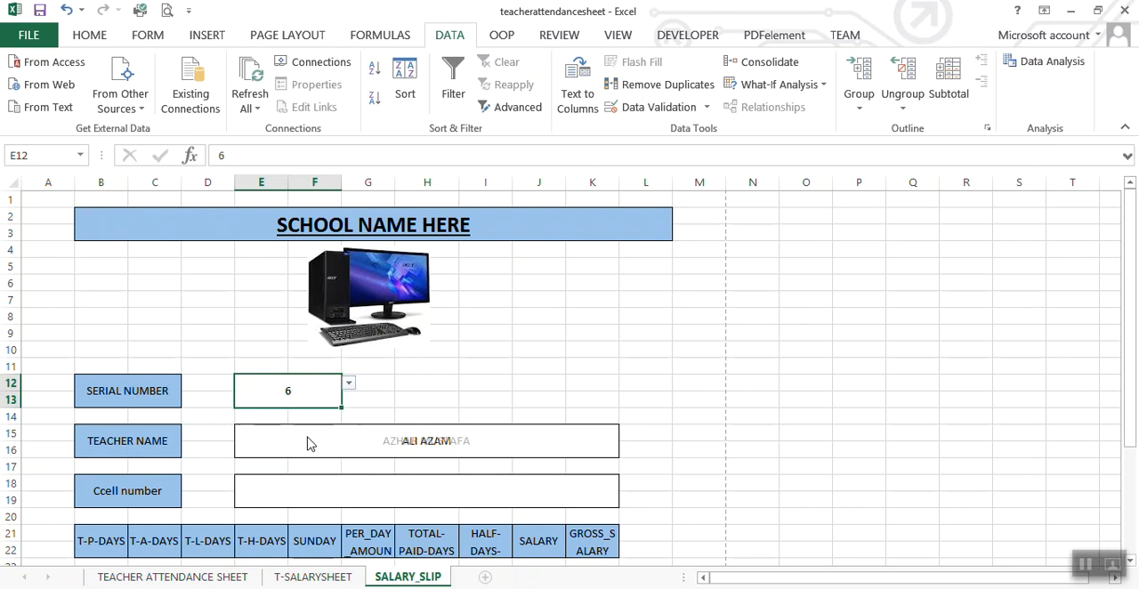
Step: Copy the VLOOKUP formula from the teacher name cell E15 into the cell number value cell E18
left_click(386, 445)
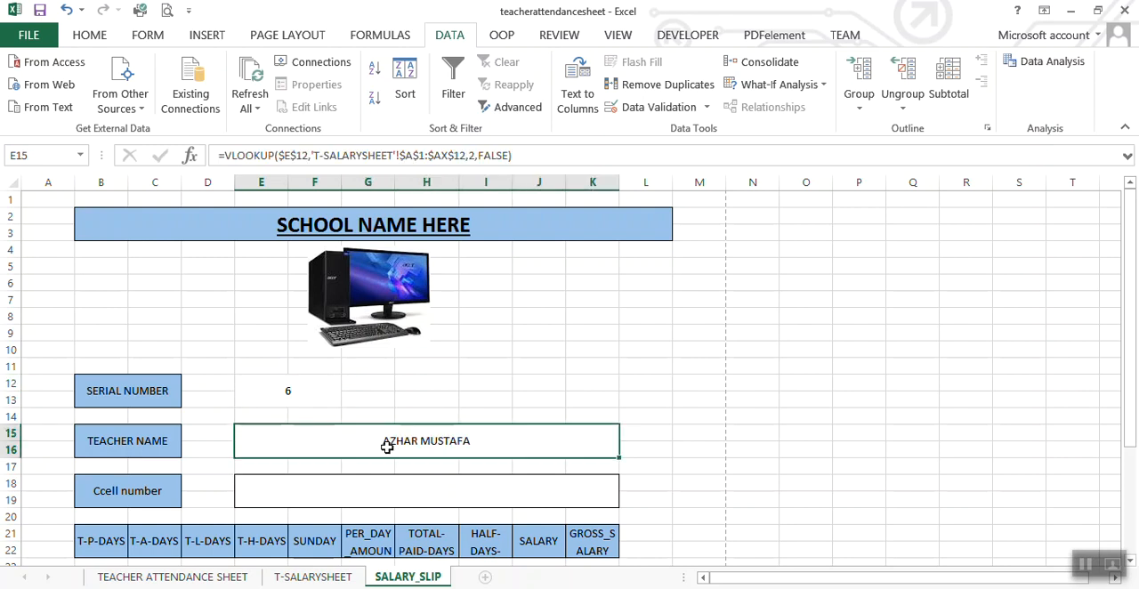
key("ctrl+c")
left_click(385, 501)
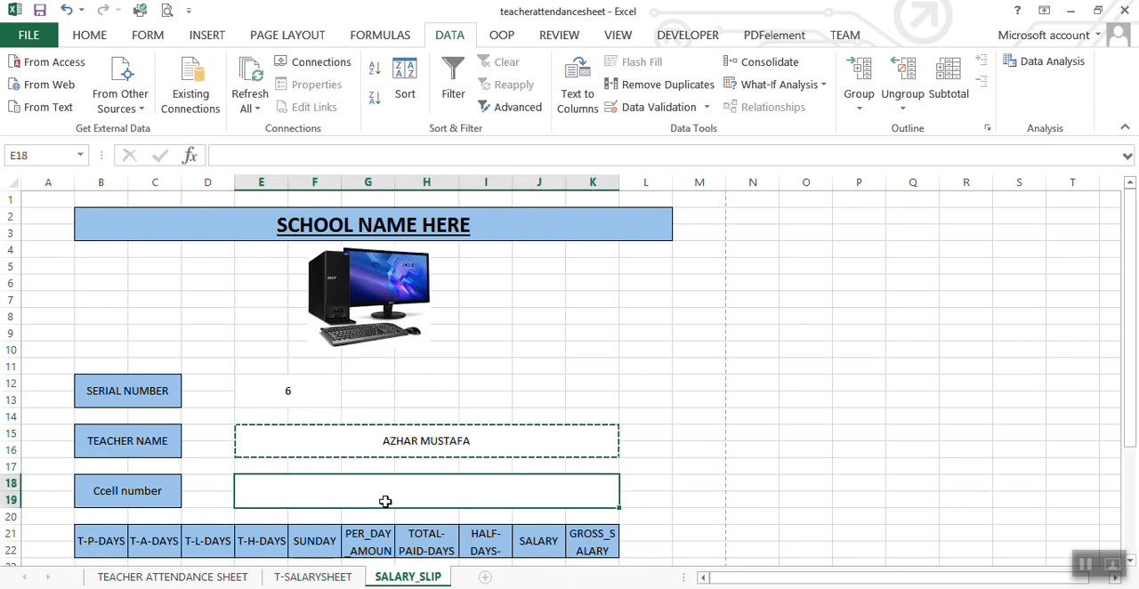
key("ctrl+v")
left_click(566, 367)
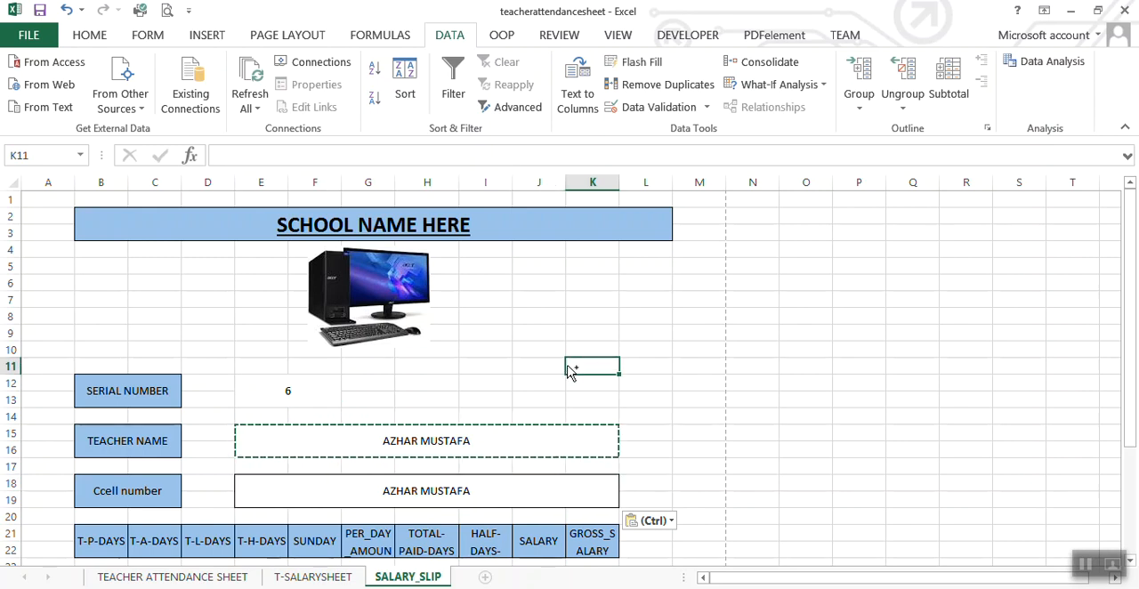
key("Escape")
Step: Change the column index of the VLOOKUP formula in E18 to 3
left_click(415, 504)
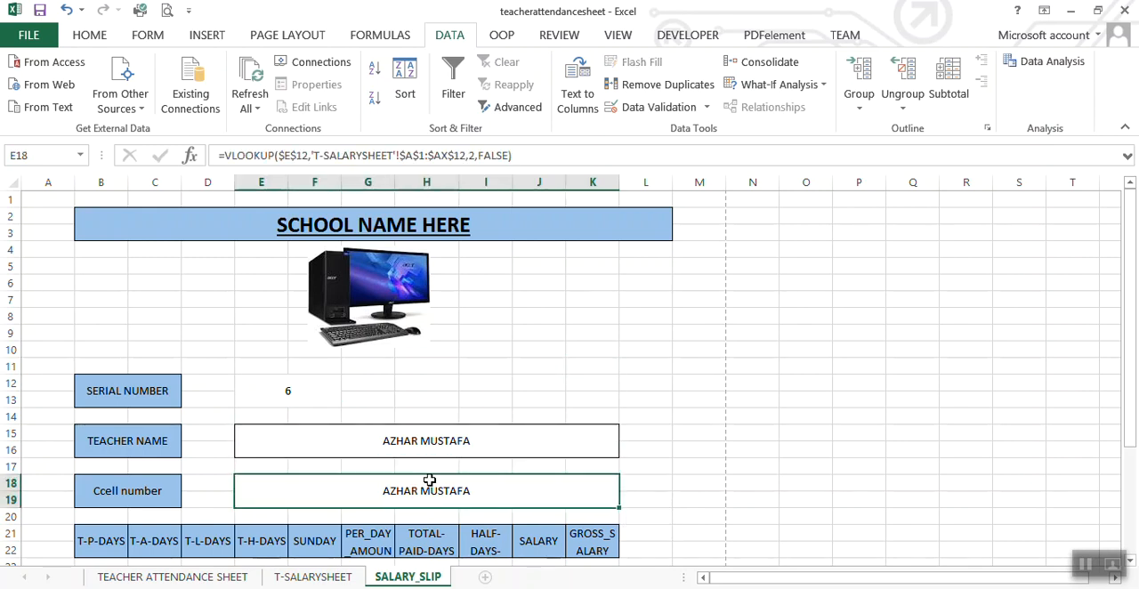
left_click(474, 155)
key("BackSpace")
type("3")
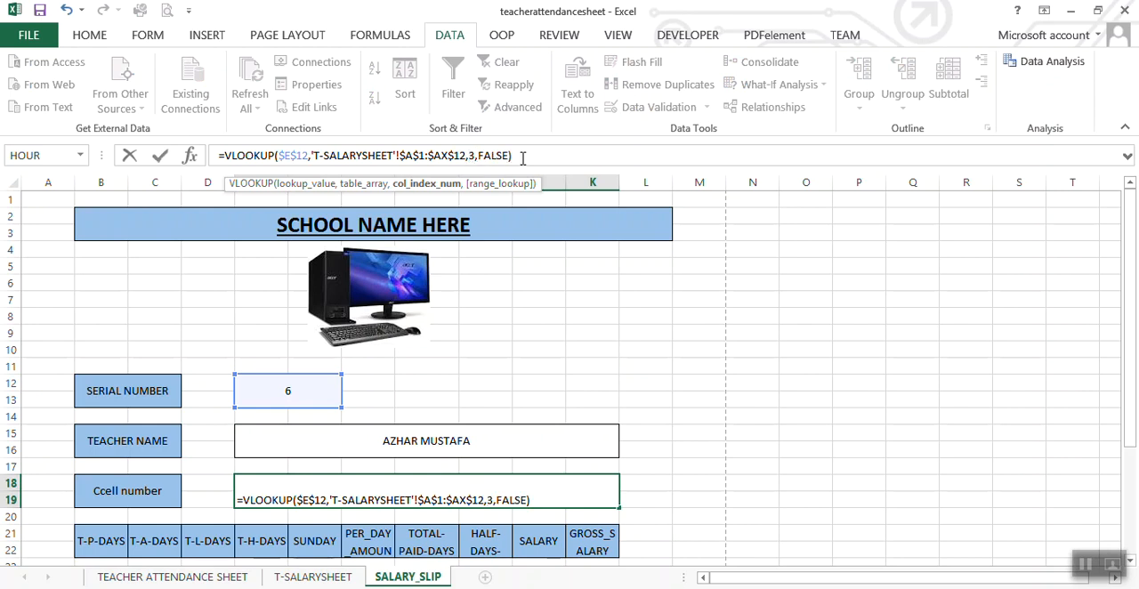
key("Return")
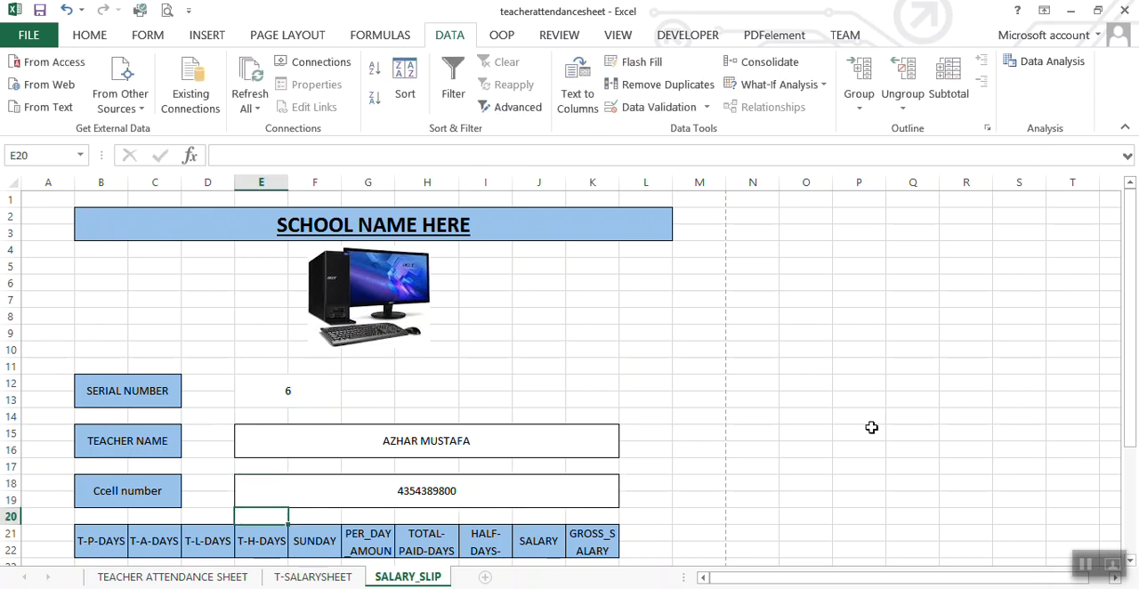
Step: Apply the custom number format +92########## to the cell number value in E18
left_click_drag(1130, 377, 1128, 427)
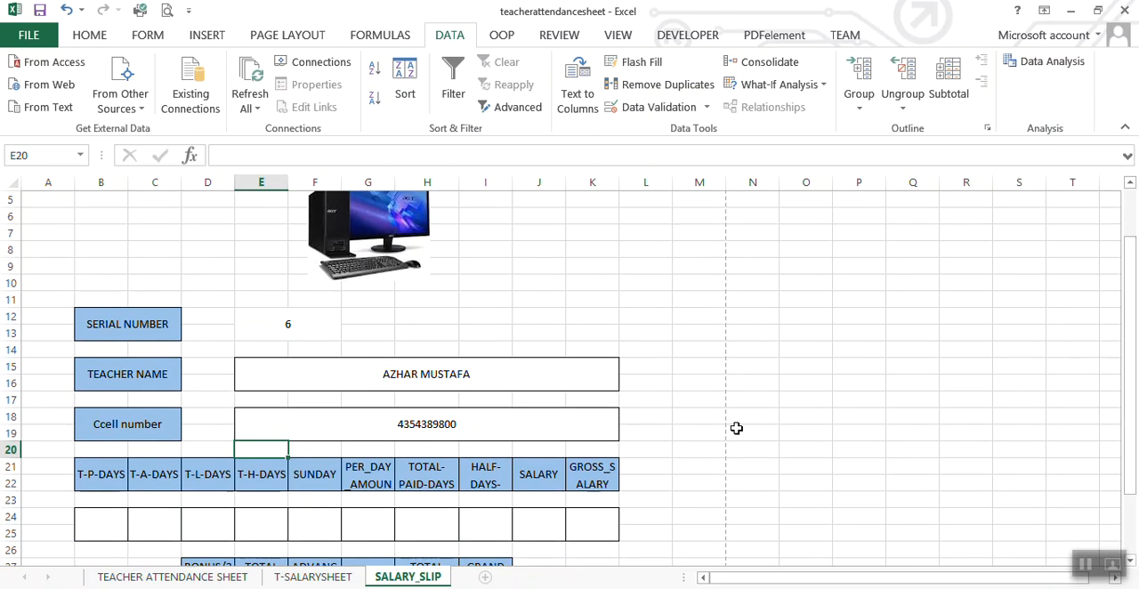
left_click(388, 437)
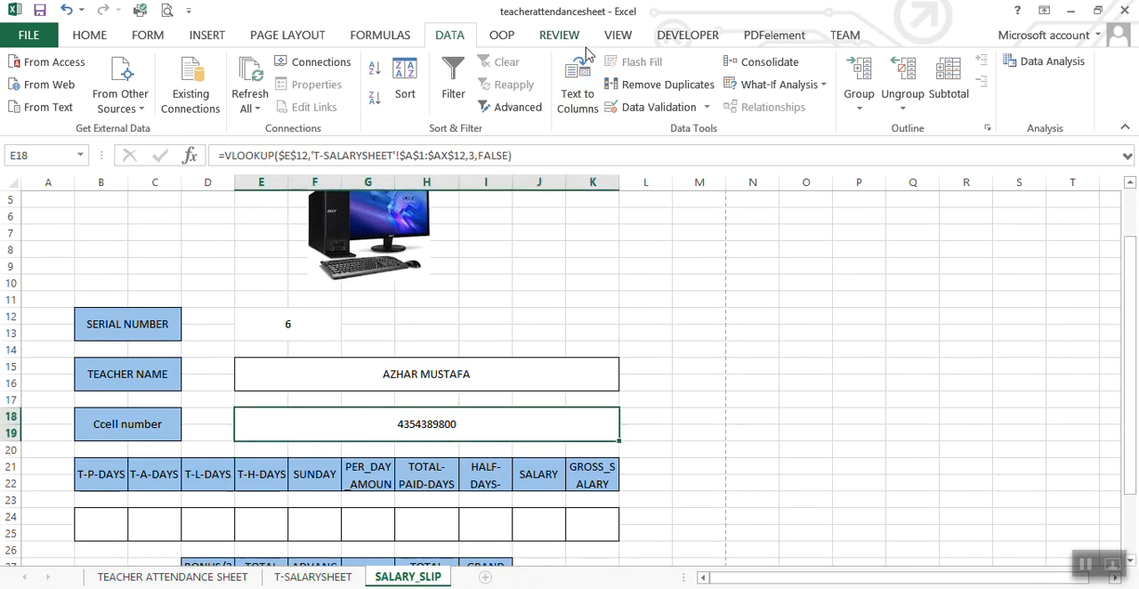
left_click(101, 38)
left_click(669, 69)
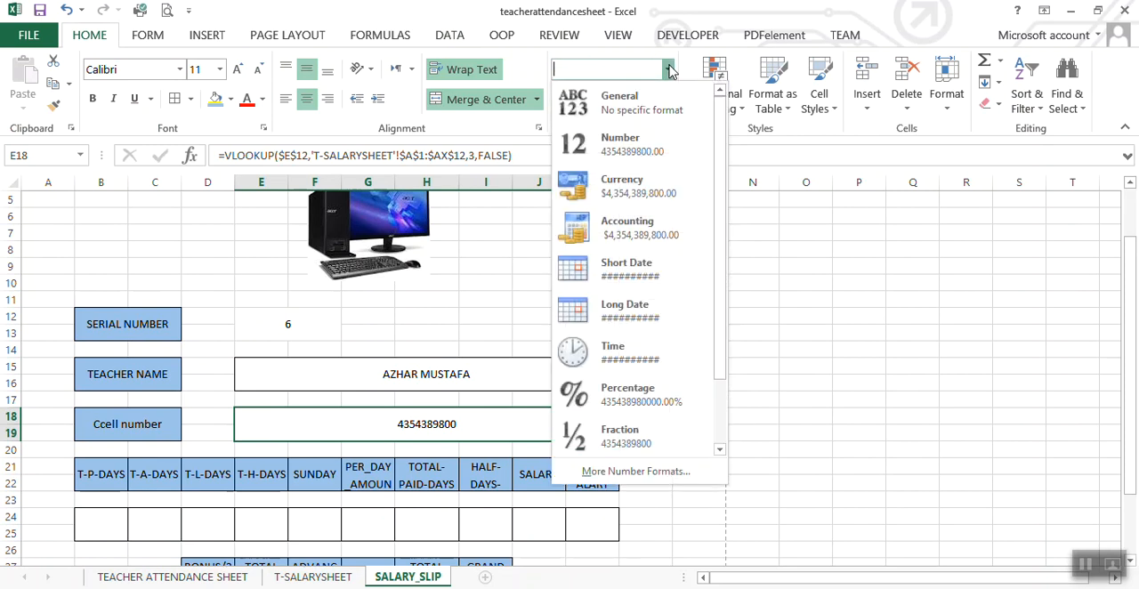
left_click(634, 472)
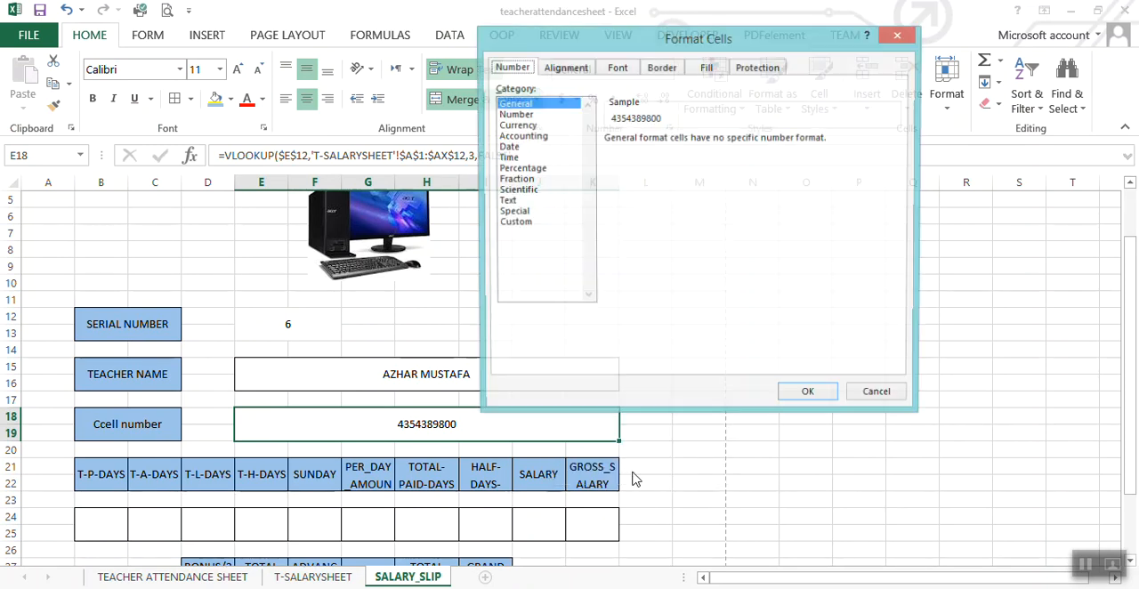
left_click(523, 224)
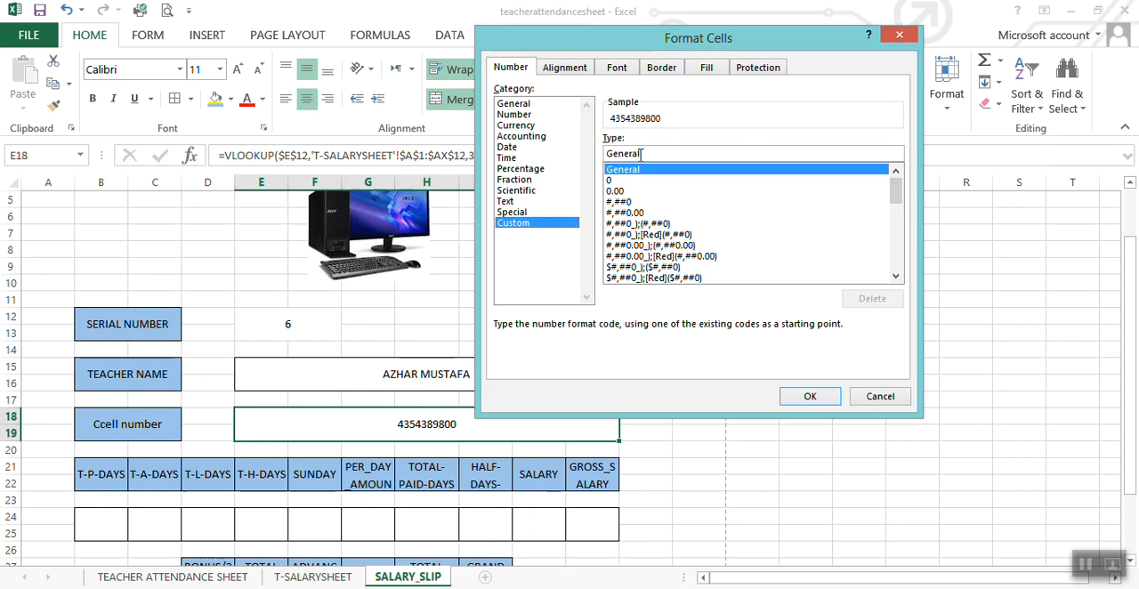
left_click_drag(643, 154, 575, 153)
type("+92")
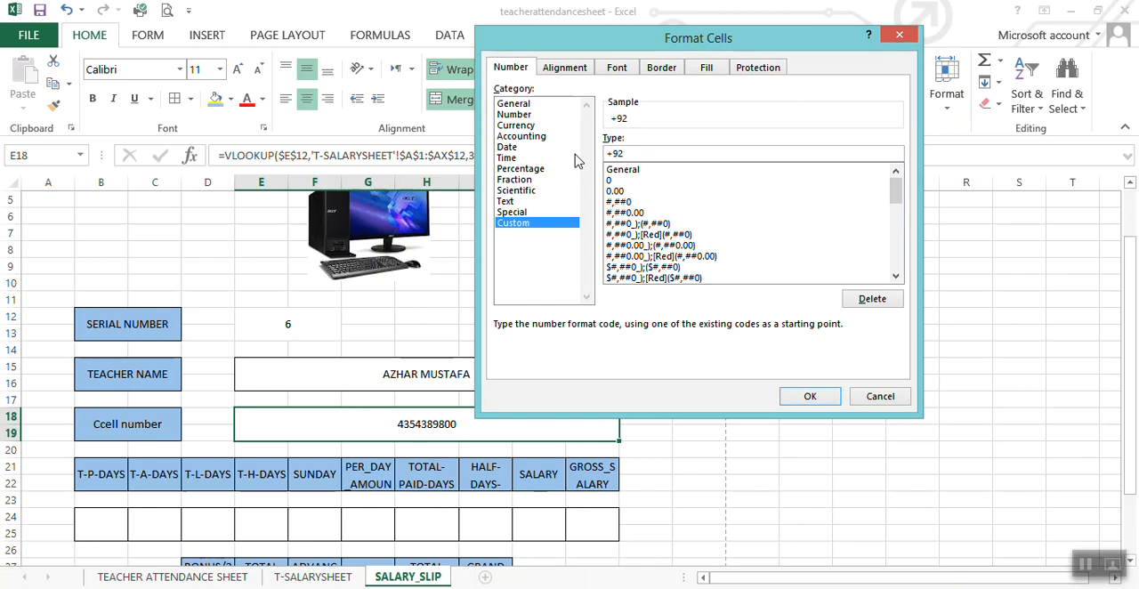
type("##########")
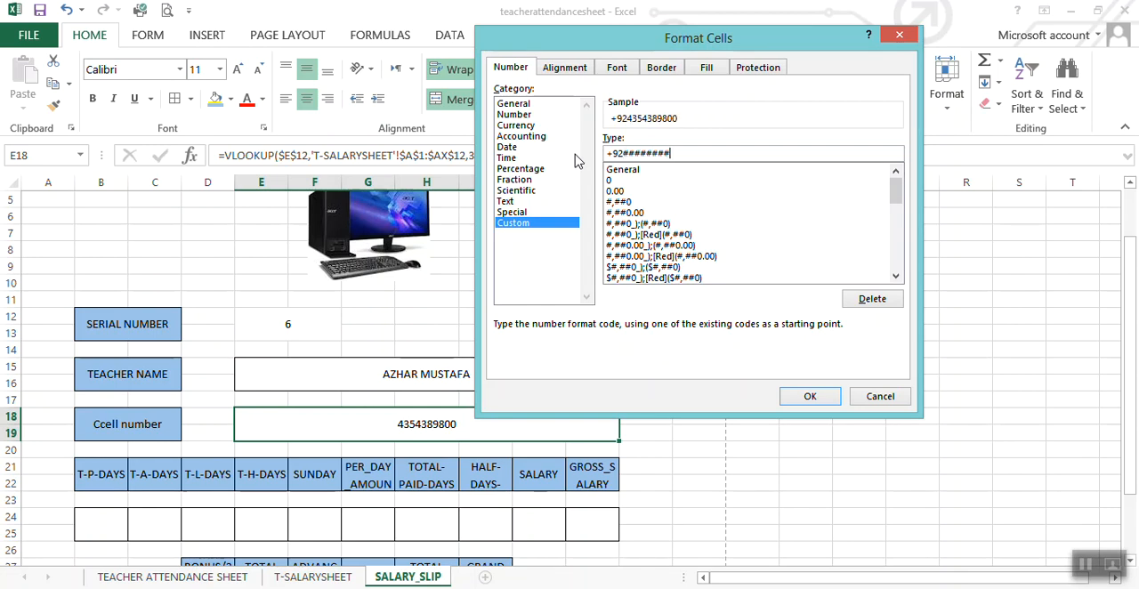
left_click(808, 397)
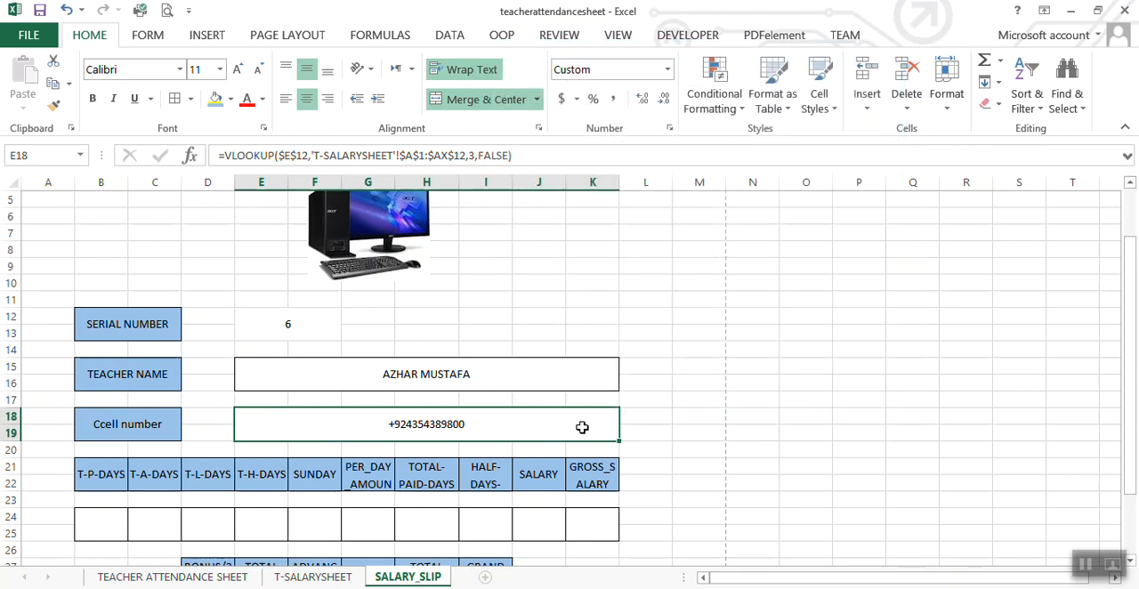
left_click(695, 450)
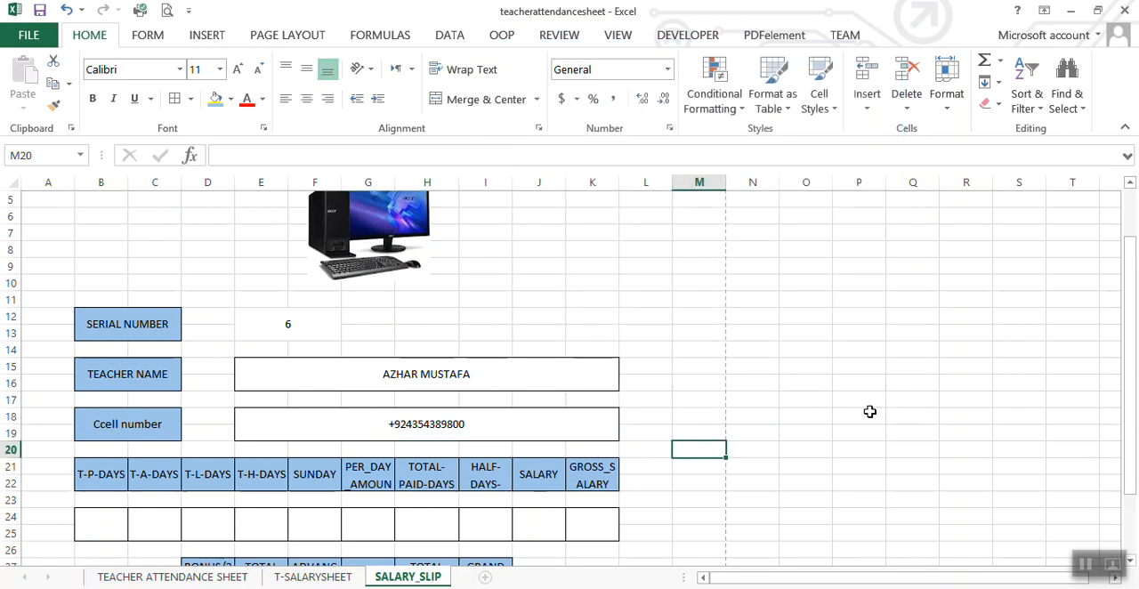
Step: Try to copy the teacher name cell E15 into every value cell from B24 to K24 under the attendance and salary headings
left_click(476, 423)
left_click(470, 377)
key("ctrl+c")
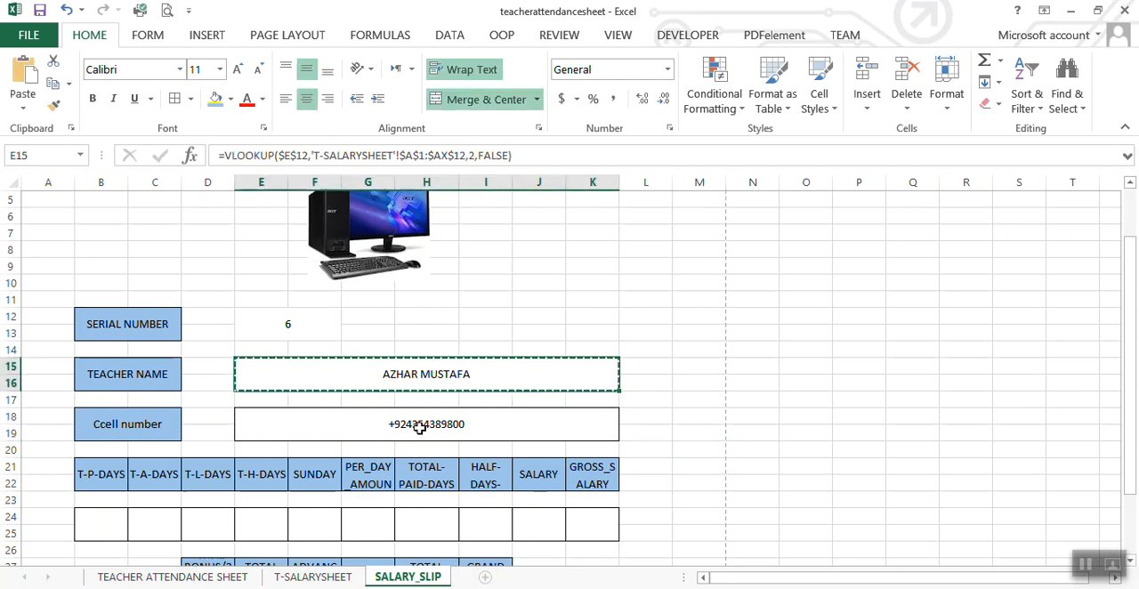
left_click(109, 525)
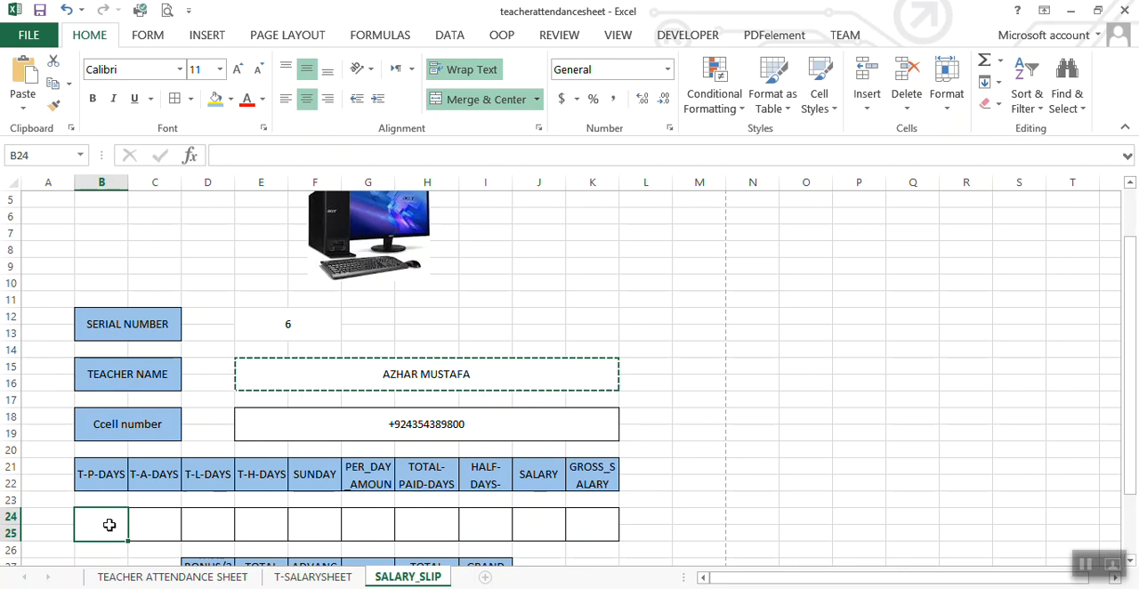
key("ctrl+v")
left_click(145, 528)
key("ctrl+v")
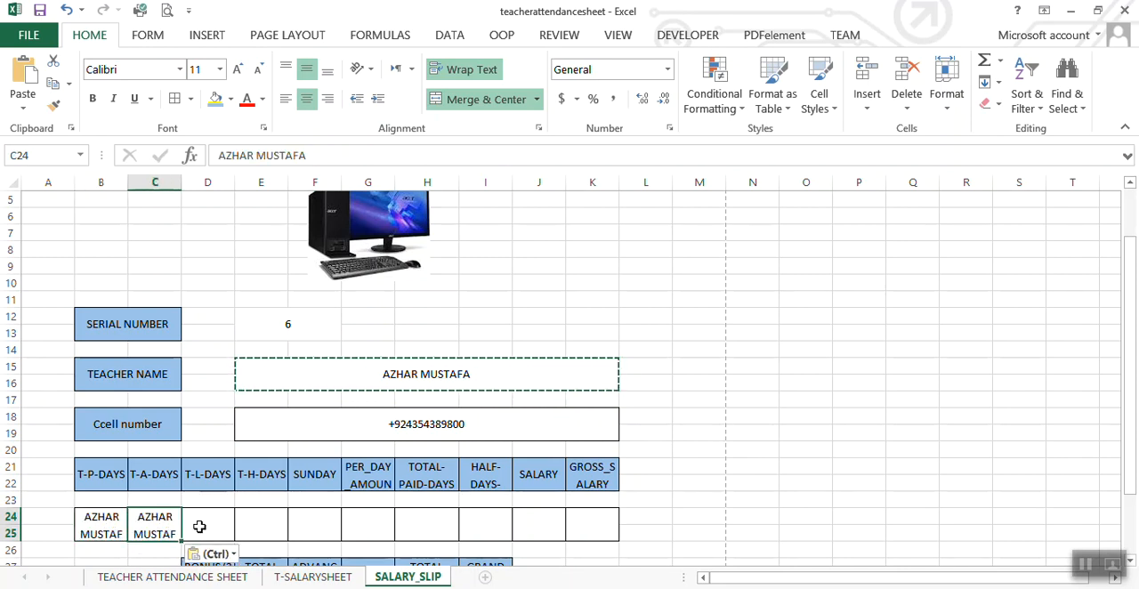
left_click(196, 526)
key("ctrl+v")
left_click(265, 525)
key("ctrl+v")
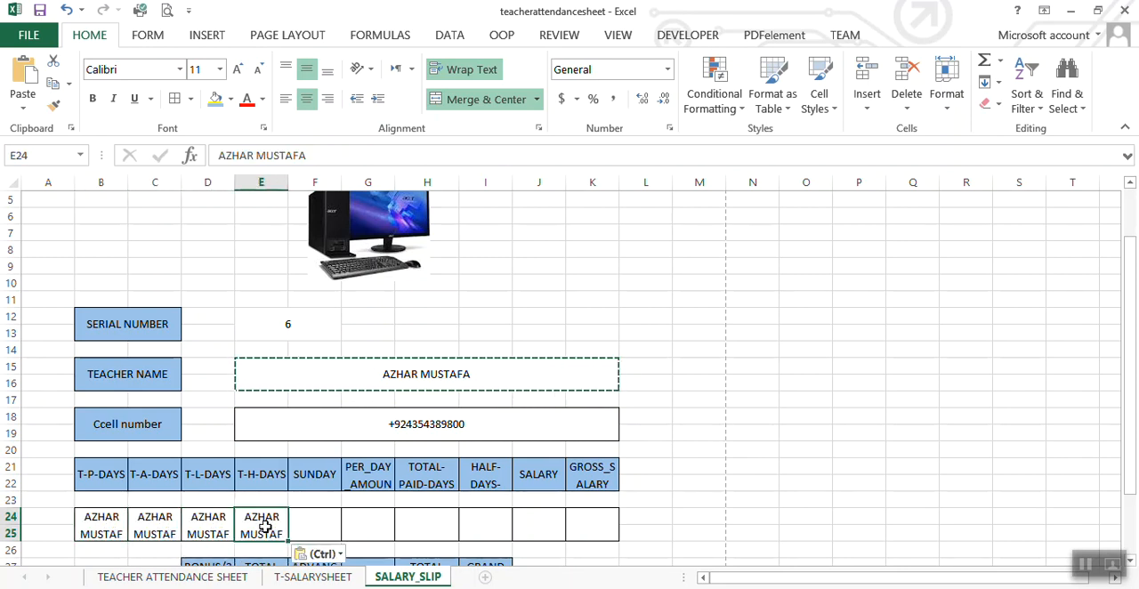
left_click(301, 525)
key("ctrl+v")
left_click(367, 528)
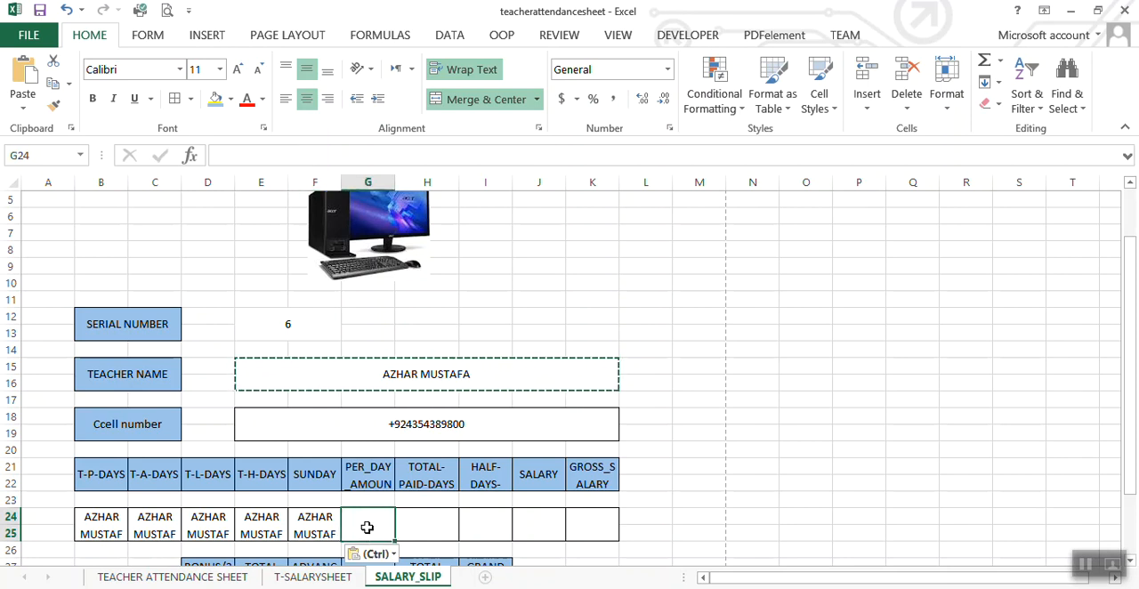
key("ctrl+v")
left_click(437, 525)
key("ctrl+v")
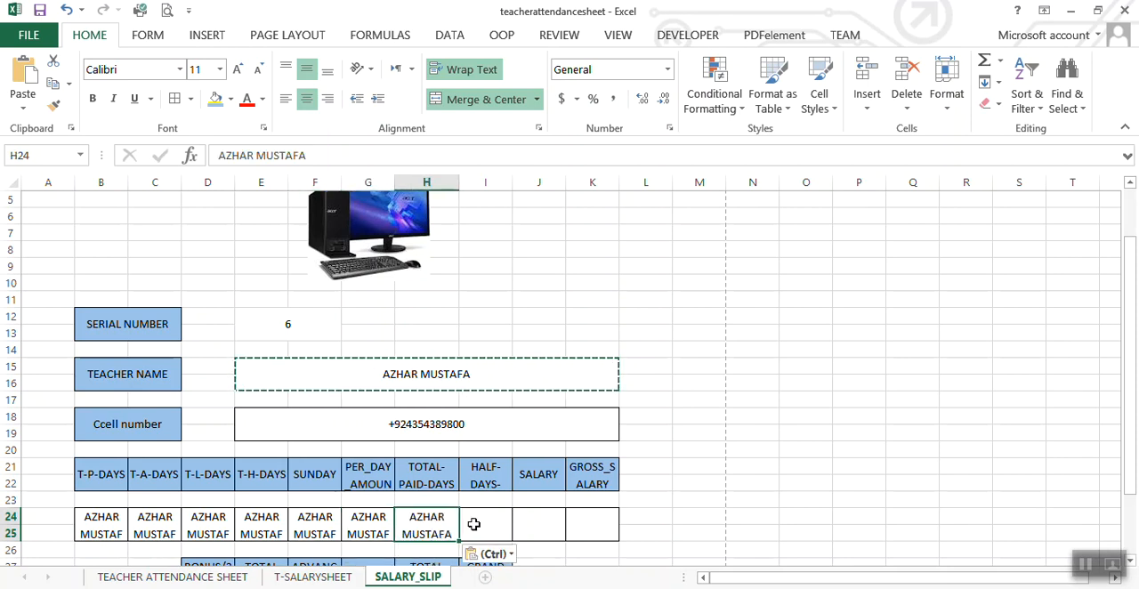
left_click(474, 524)
key("ctrl+v")
left_click(524, 529)
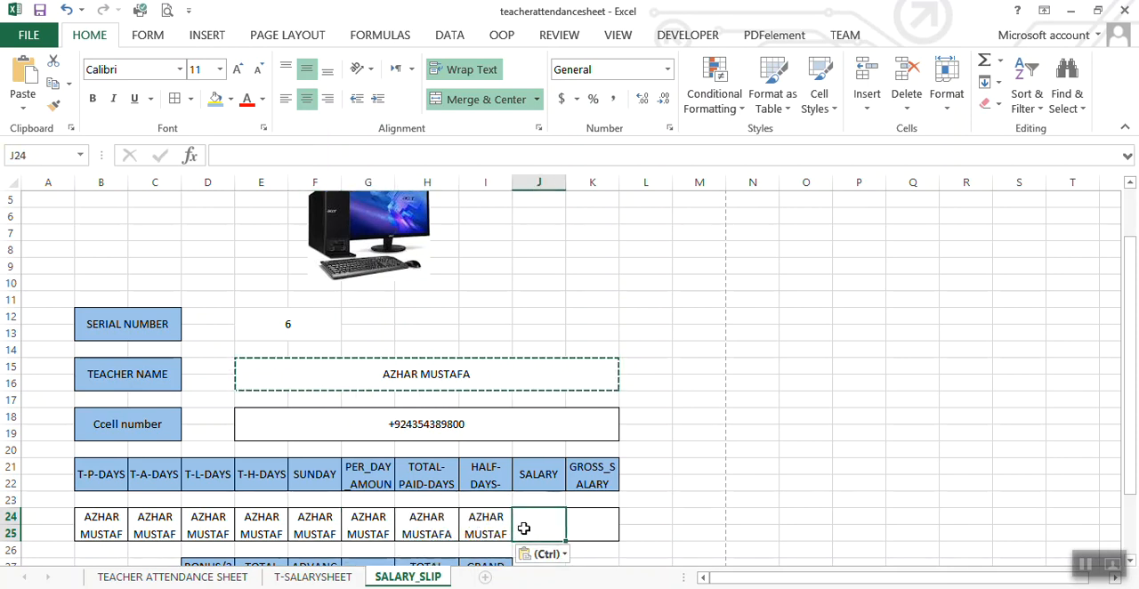
key("ctrl+v")
left_click(597, 519)
key("ctrl+v")
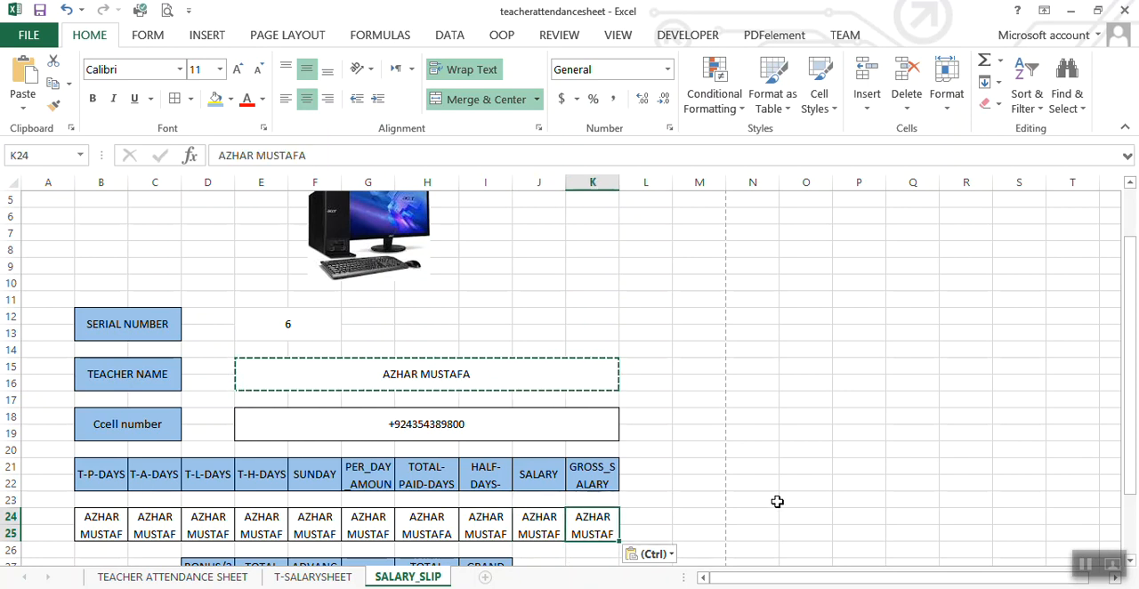
Step: Paste the copied teacher name cell E15 into the value cells D30 to I30, from BONUS/20% through GRAND SALARY
left_click(777, 502)
key("Down")
key("Down")
key("Down")
key("Down")
key("Down")
key("Down")
key("Down")
key("Down")
key("Down")
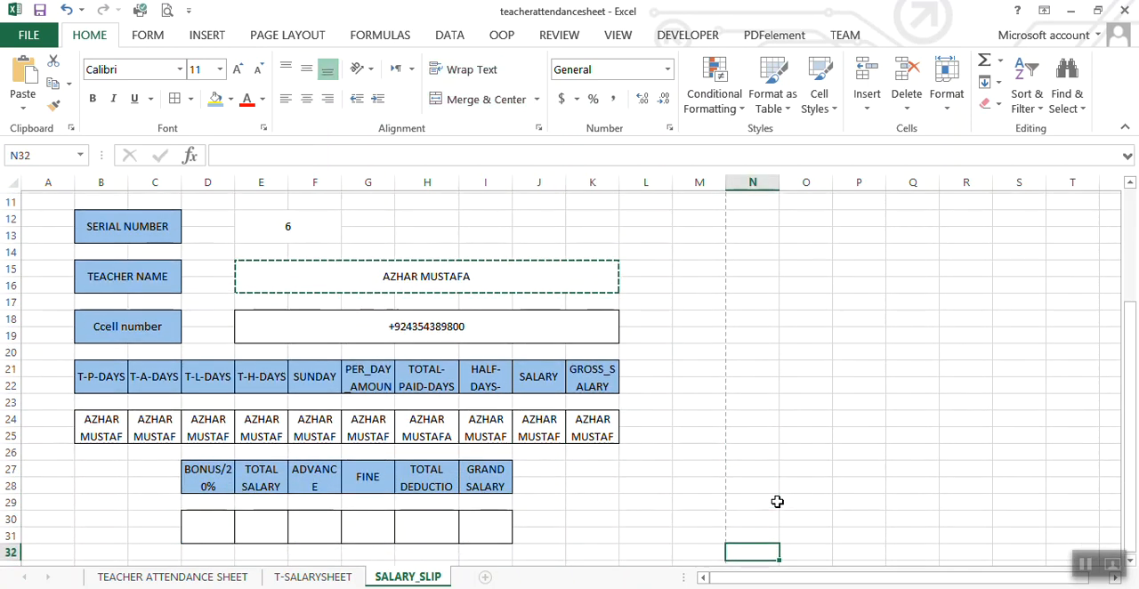
key("Down")
key("Down")
key("Down")
key("Down")
left_click(216, 462)
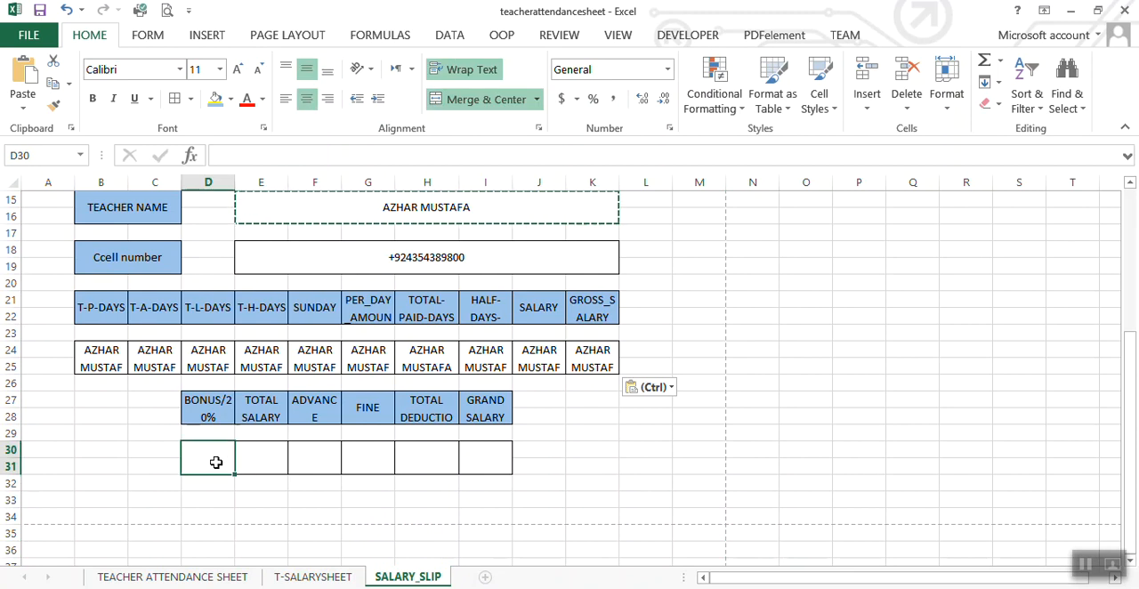
key("ctrl+v")
left_click(264, 462)
key("ctrl+v")
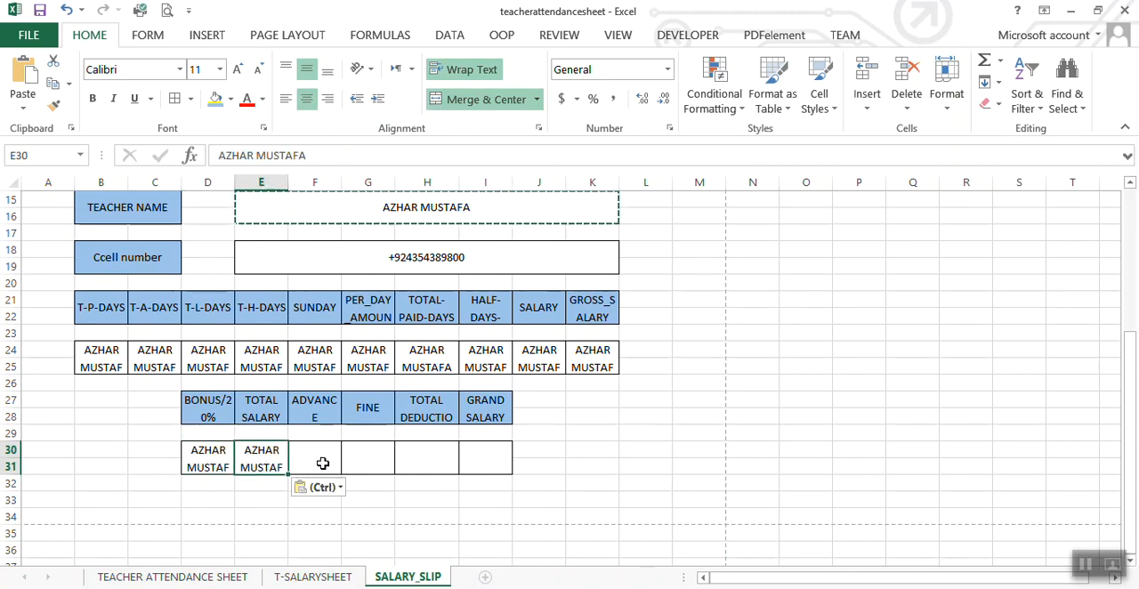
left_click(323, 463)
key("ctrl+v")
left_click(369, 463)
key("ctrl+v")
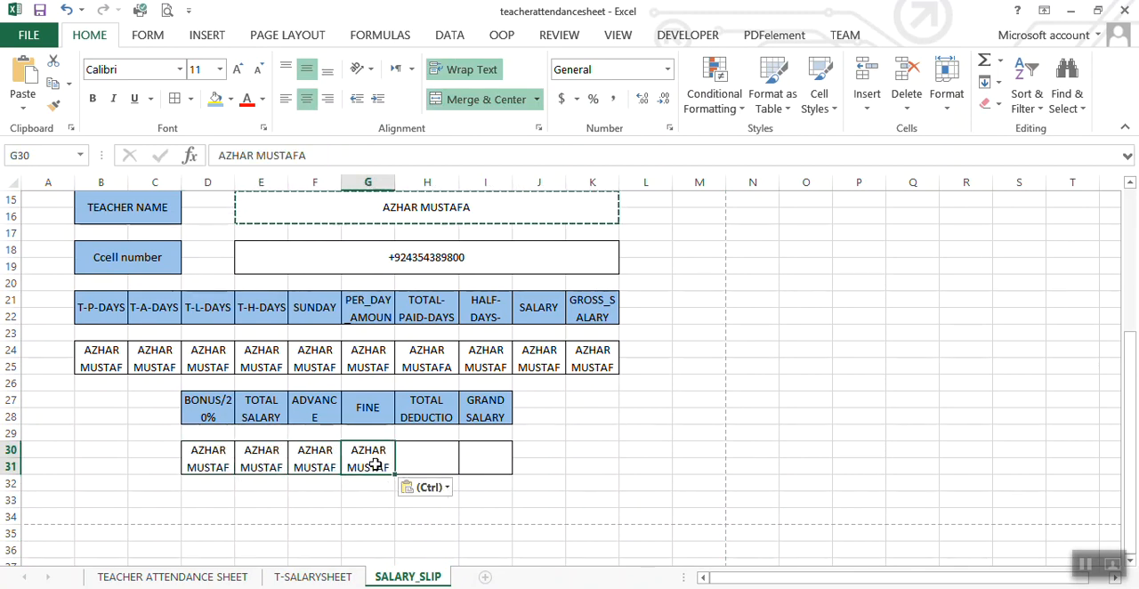
left_click(431, 463)
key("ctrl+v")
left_click(480, 460)
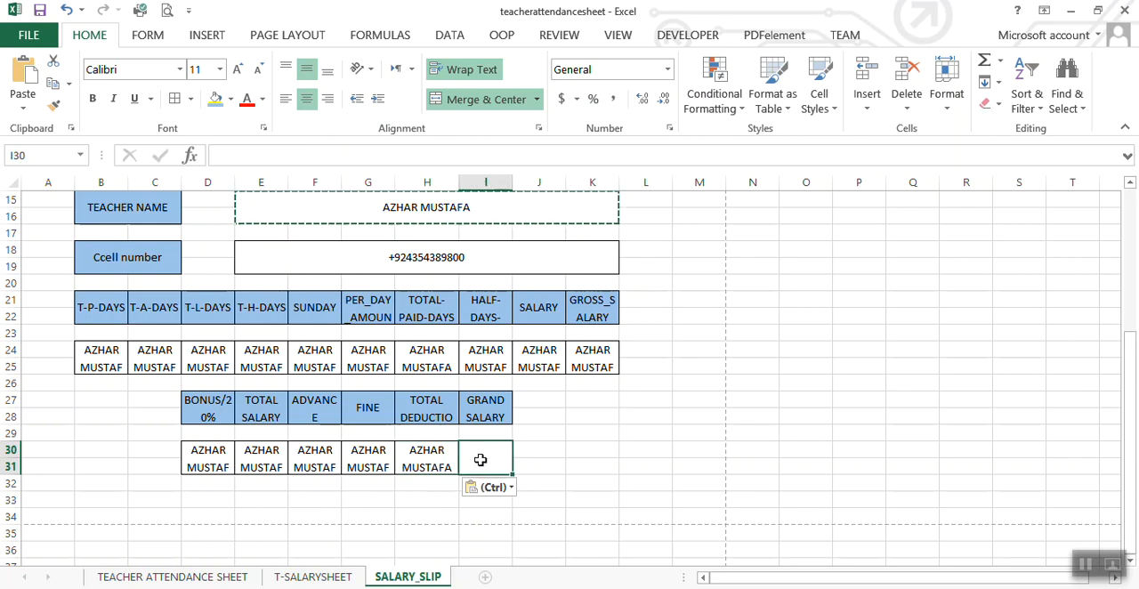
key("ctrl+v")
left_click(536, 436)
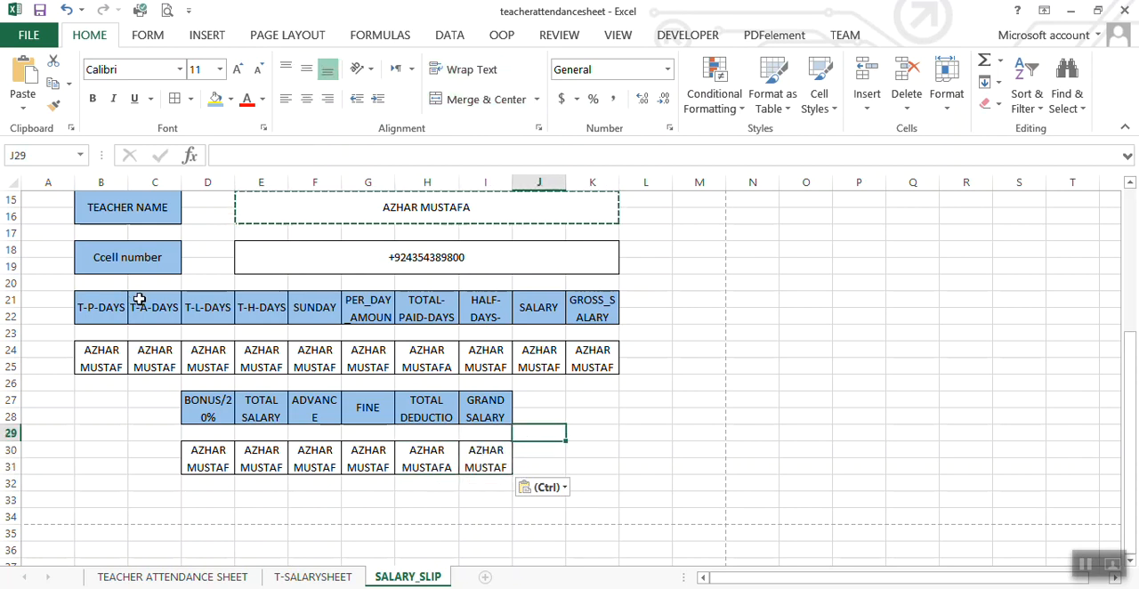
Step: Examine the T-SALARYSHEET header row from S.NO onward to work out the column position of T-P-DAYS
left_click(286, 578)
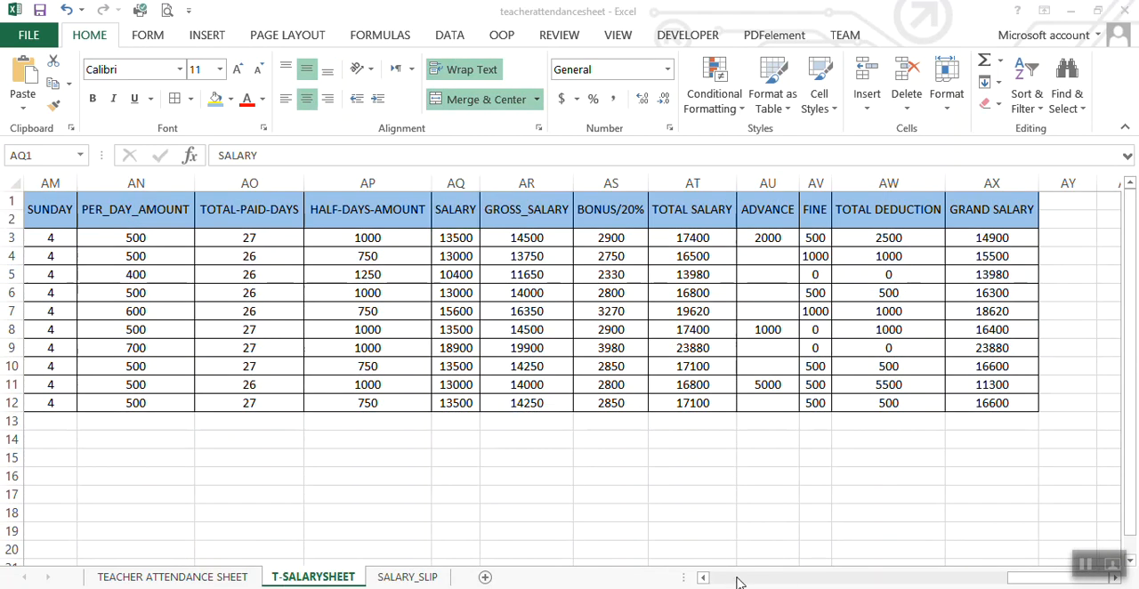
left_click(737, 581)
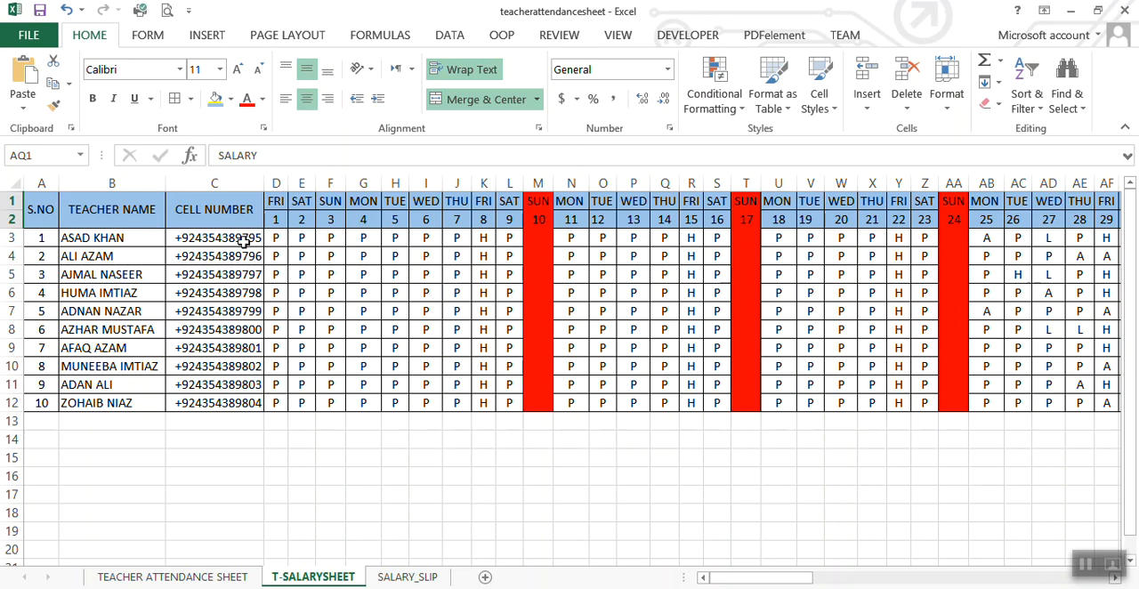
left_click(277, 204)
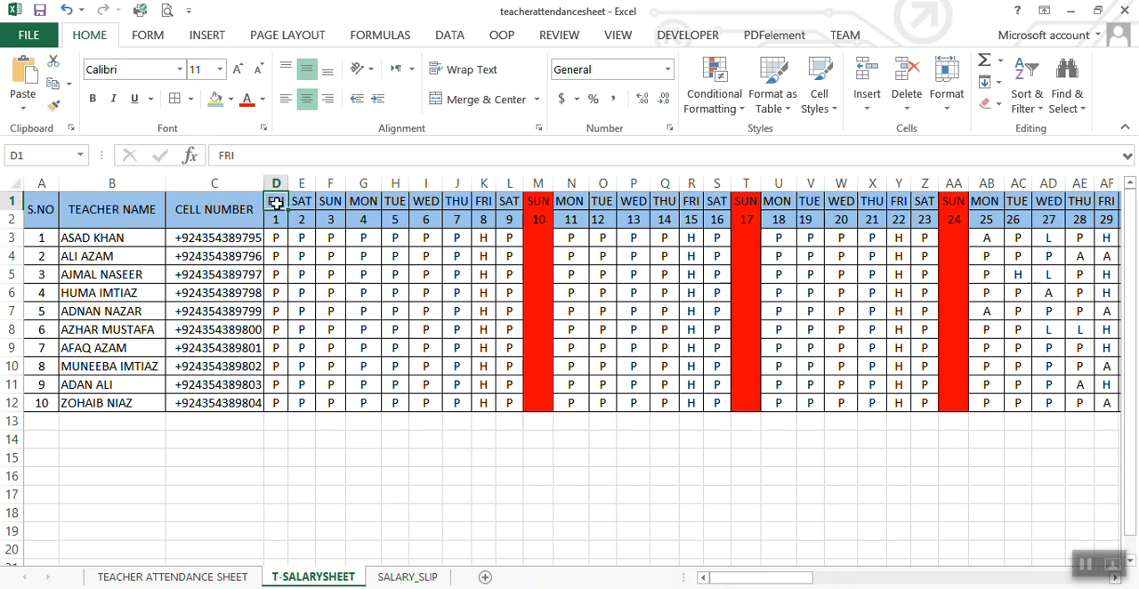
key("Right")
key("Right")
key("Right")
key("Right")
key("Right")
key("Right")
key("Right")
key("Right")
key("Right")
key("Right")
key("Right")
key("Right")
key("Right")
key("Right")
key("Right")
key("Right")
key("Right")
key("Right")
key("Right")
key("Right")
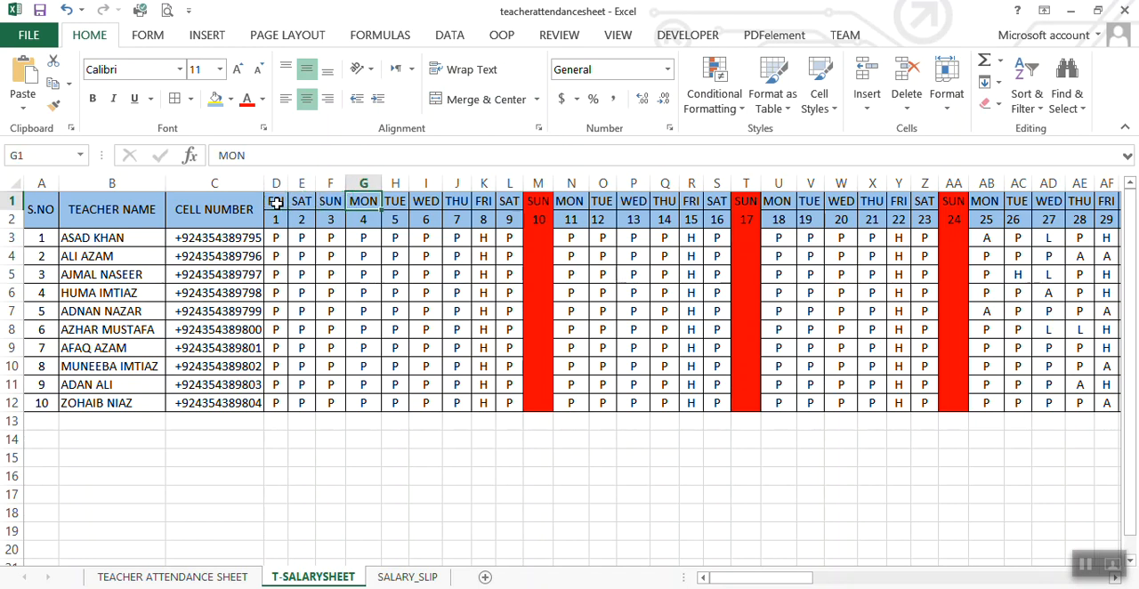
key("Right")
key("Right")
key("Right")
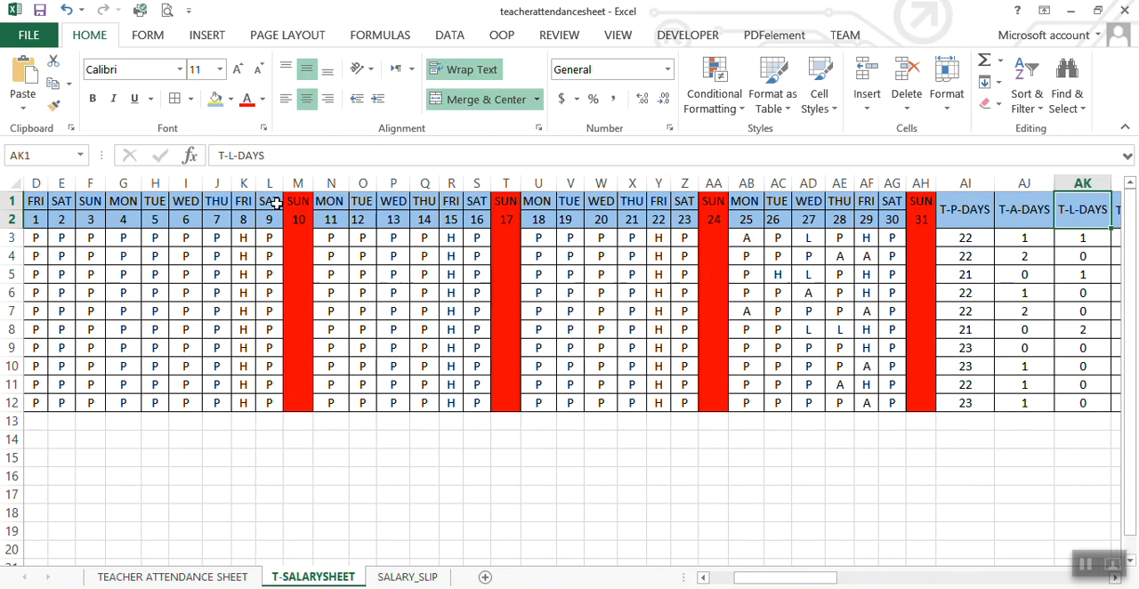
key("Left")
key("Left")
key("Left")
key("Left")
key("Left")
key("Left")
key("Left")
key("Left")
key("Left")
key("Left")
key("Left")
key("Left")
key("Left")
key("Left")
key("Left")
key("Left")
key("Left")
key("Left")
key("Left")
key("Left")
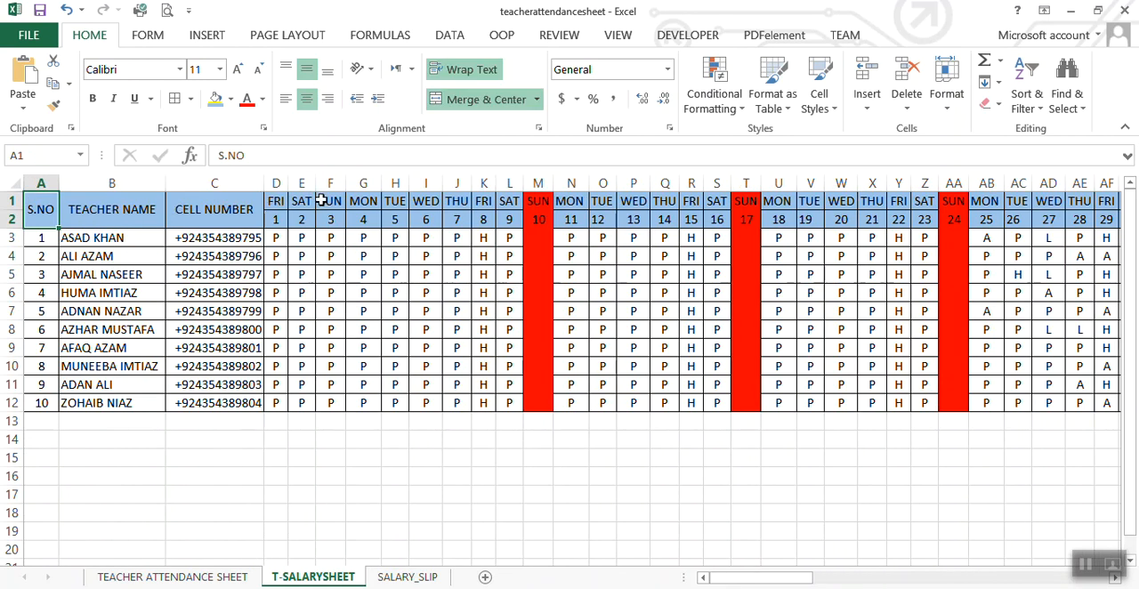
key("Right")
key("Right")
key("Right")
key("Right")
key("Right")
key("Right")
key("Right")
key("Right")
key("Right")
key("Right")
key("Right")
key("Right")
key("Right")
key("Right")
key("Right")
key("Right")
key("Right")
key("Right")
key("Right")
key("Right")
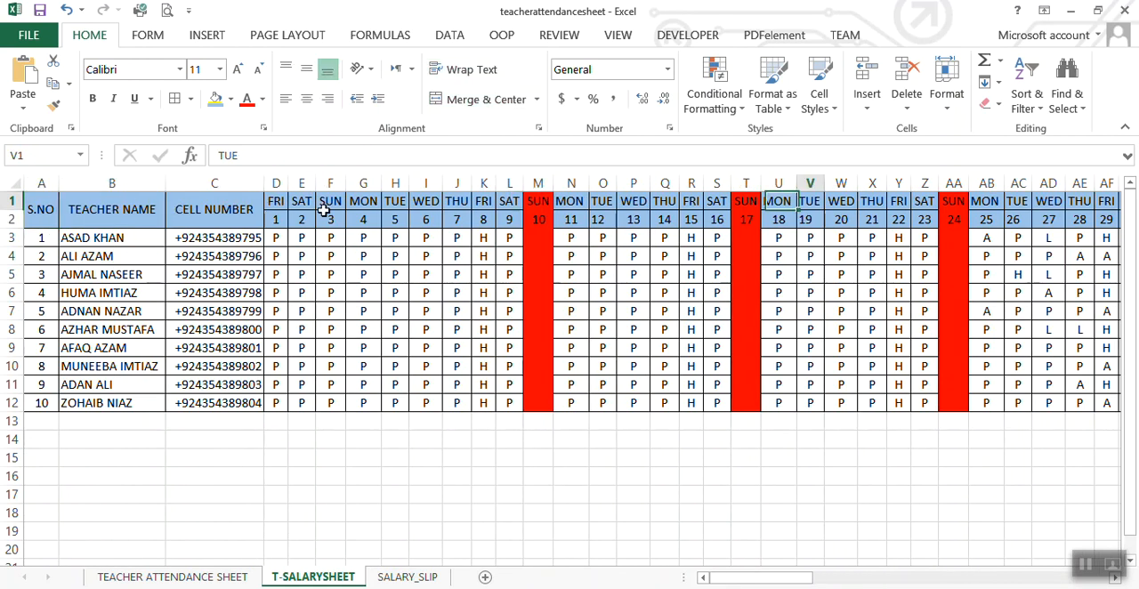
key("Right")
key("Right")
key("Right")
key("Right")
key("Right")
key("Right")
key("Right")
key("Right")
key("Right")
key("Right")
key("Right")
key("Right")
key("Right")
key("Right")
key("Right")
key("Right")
key("Right")
key("Right")
key("Right")
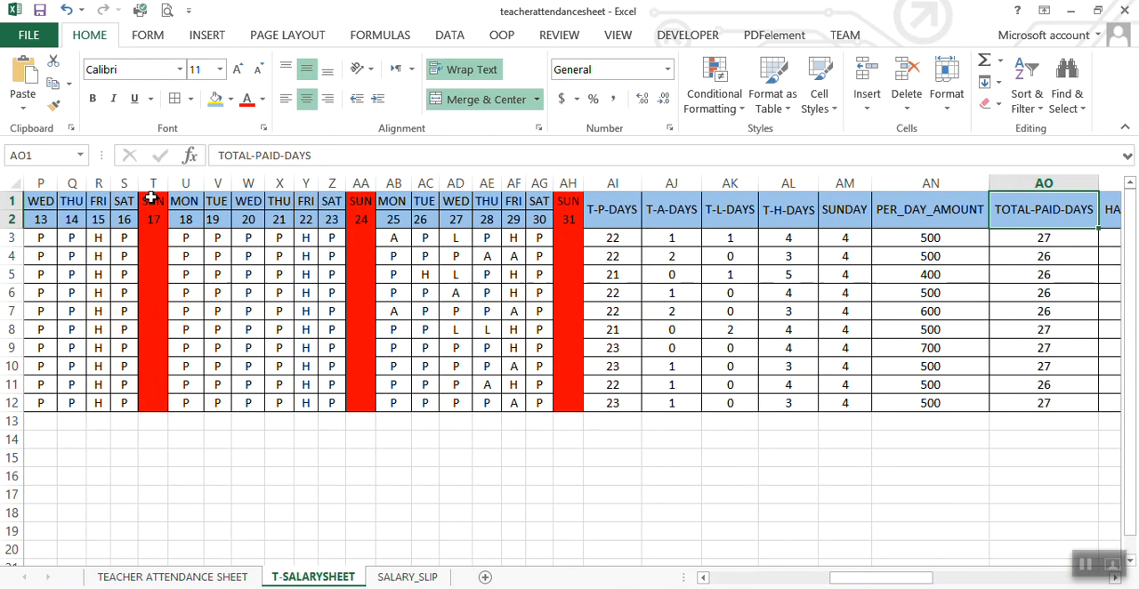
left_click(618, 236)
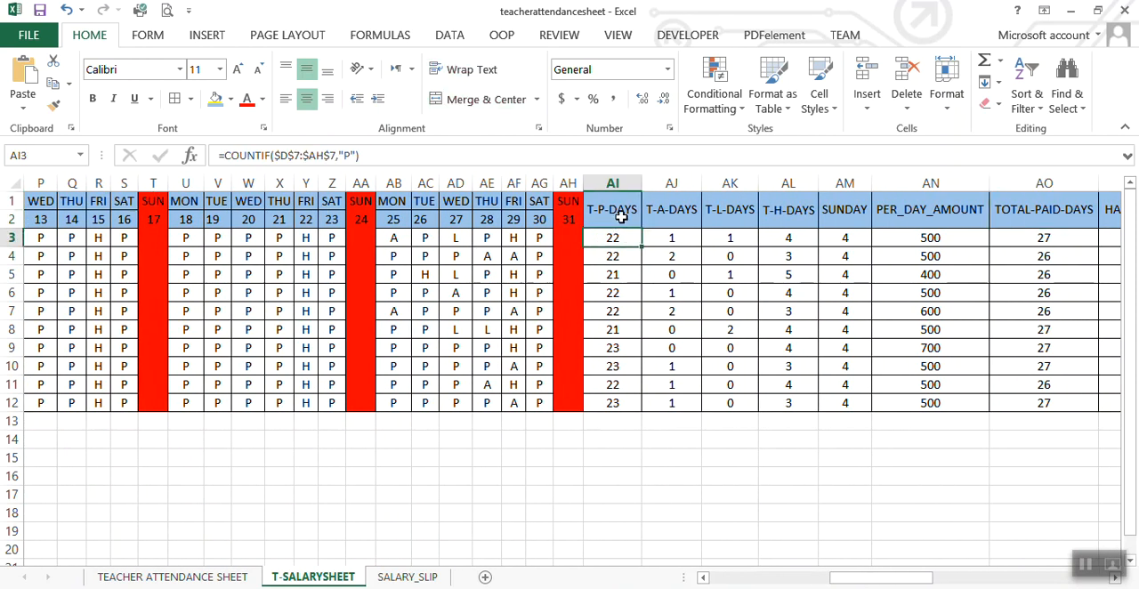
left_click(621, 216)
Step: Return to SALARY_SLIP, cancel the active copy selection and inspect the content pasted in the T-P-DAYS value cell B24
left_click(407, 576)
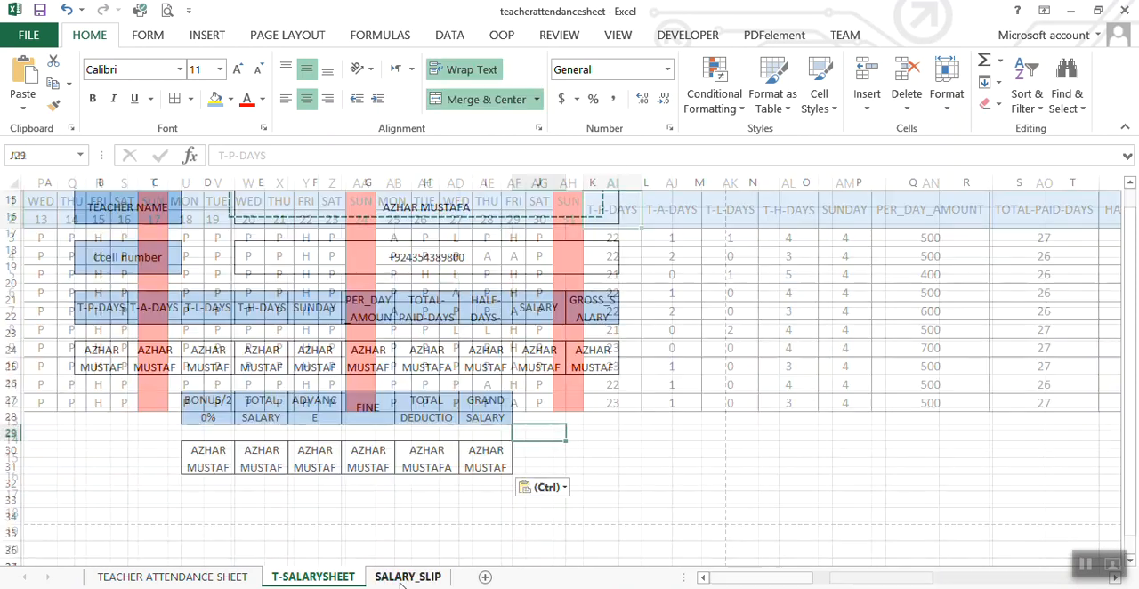
left_click(118, 365)
left_click(120, 454)
key("Escape")
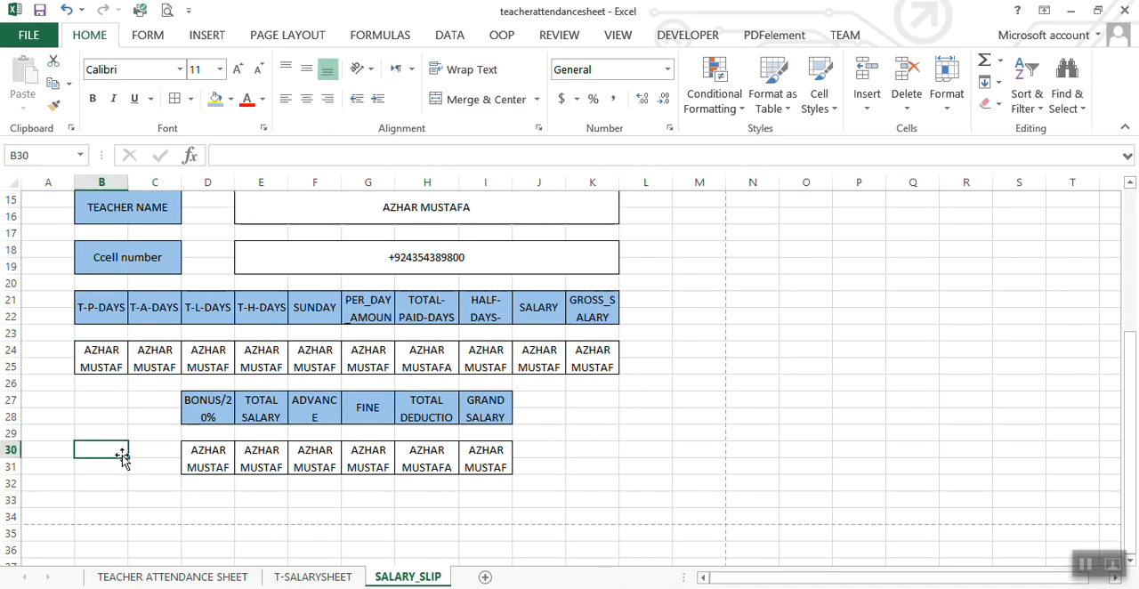
left_click(103, 356)
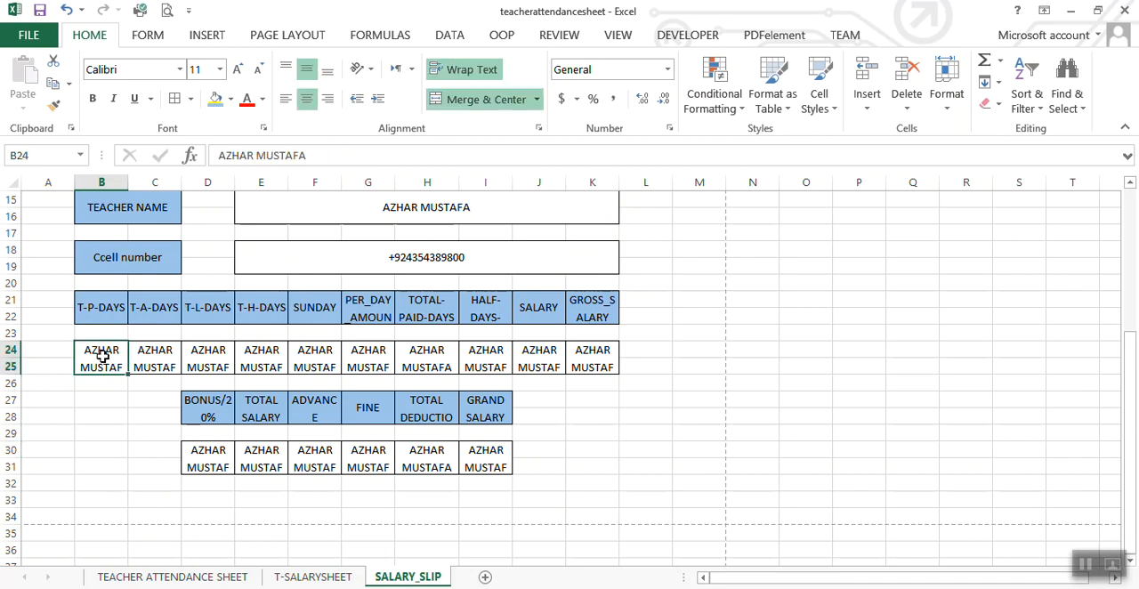
left_click(104, 414)
left_click(110, 363)
double_click(110, 363)
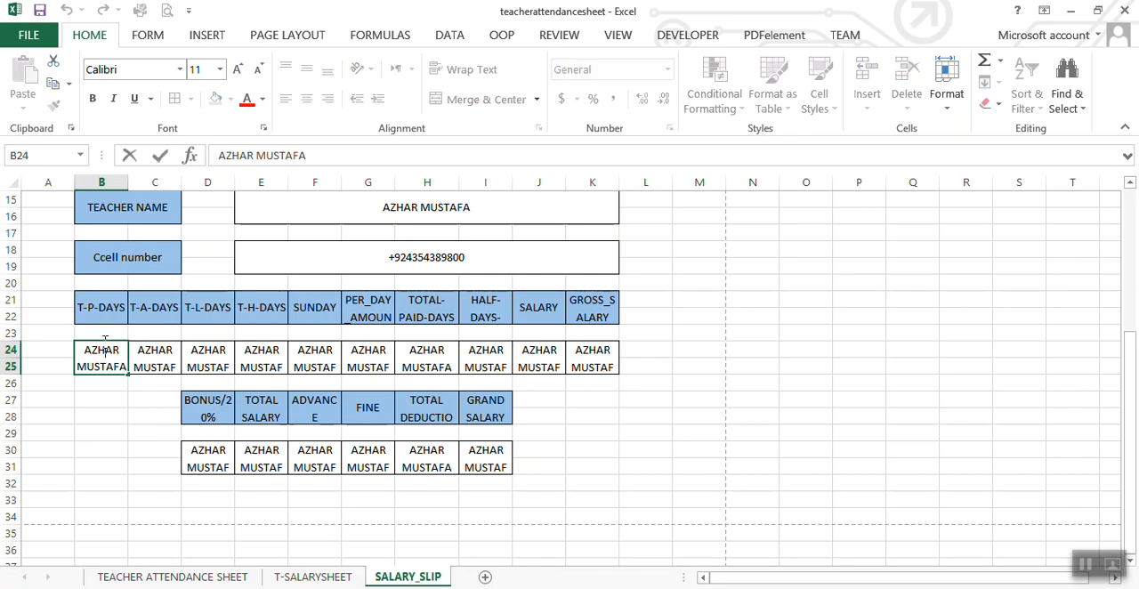
left_click(108, 383)
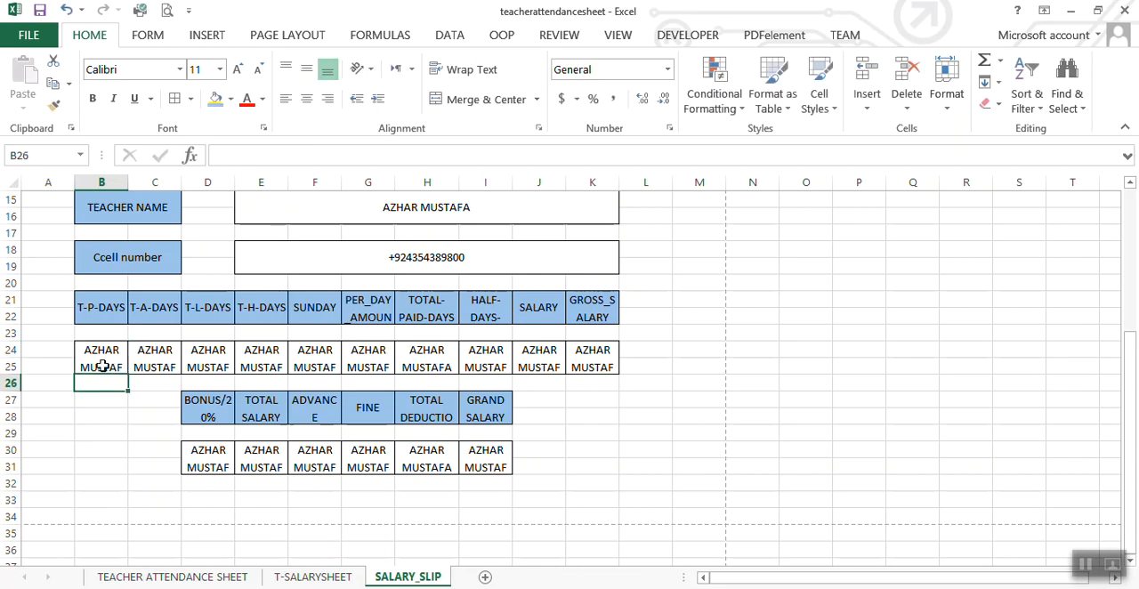
Step: Clear the pasted contents of the value cells B24 to K24
left_click(95, 365)
left_click_drag(95, 365, 573, 359)
key("Delete")
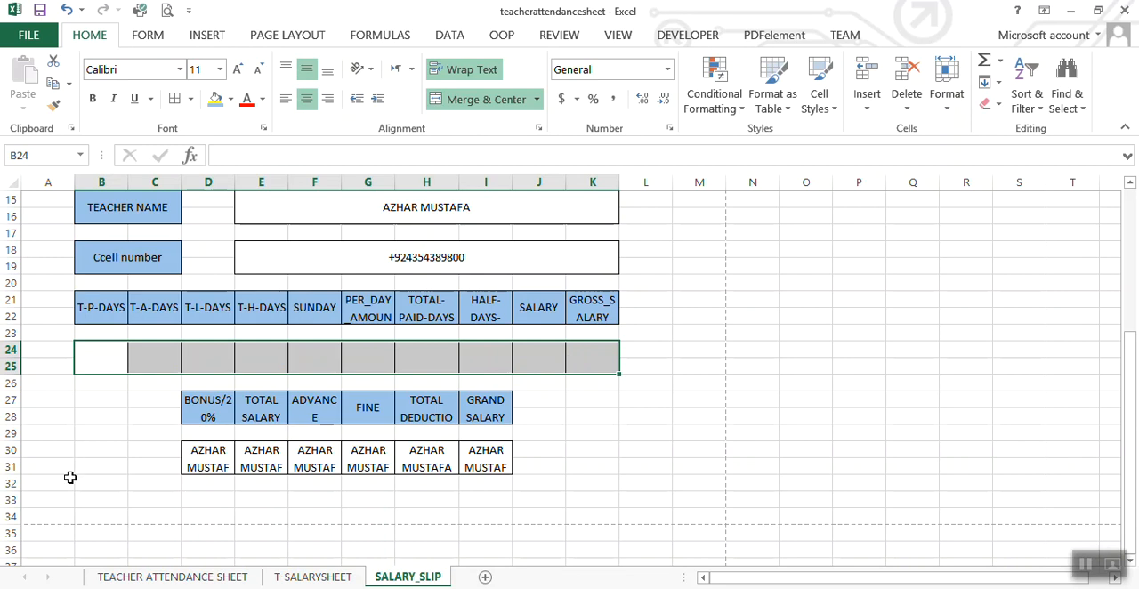
Step: Try pasting the teacher name cell E15 into the T-P-DAYS value cell B24 once more, then clear B24
left_click(69, 480)
left_click(394, 209)
key("ctrl+c")
left_click(101, 357)
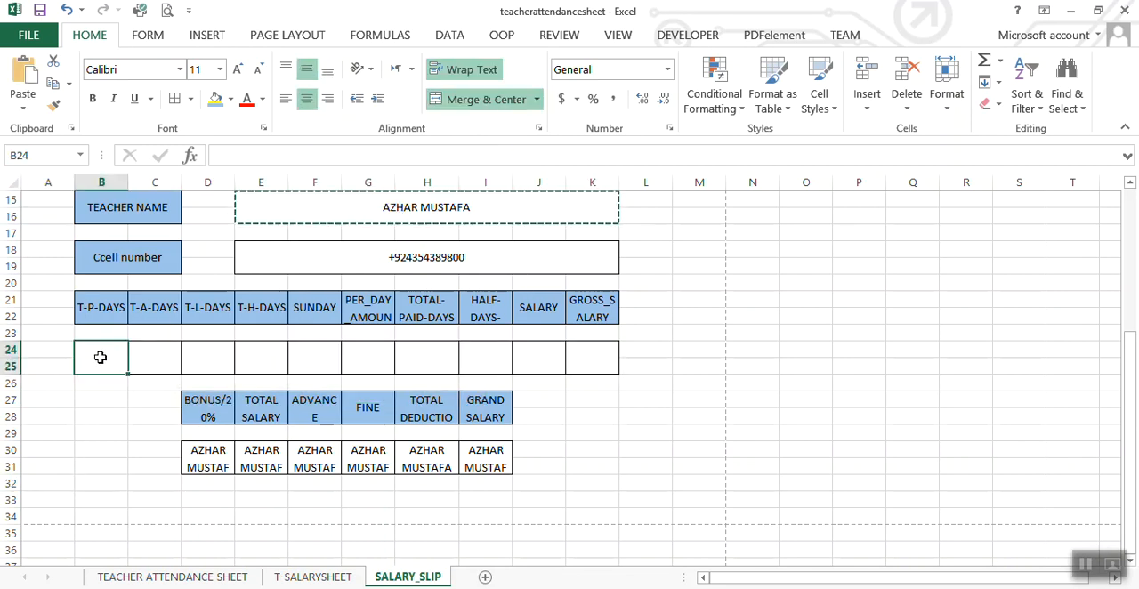
key("ctrl+v")
left_click(97, 386)
left_click(99, 372)
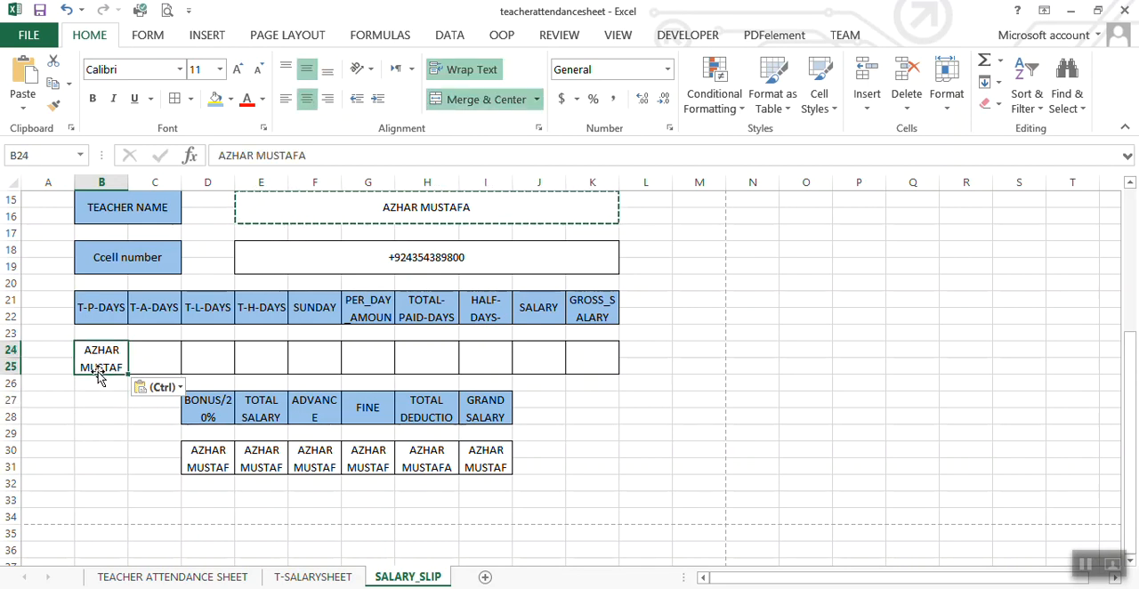
key("Delete")
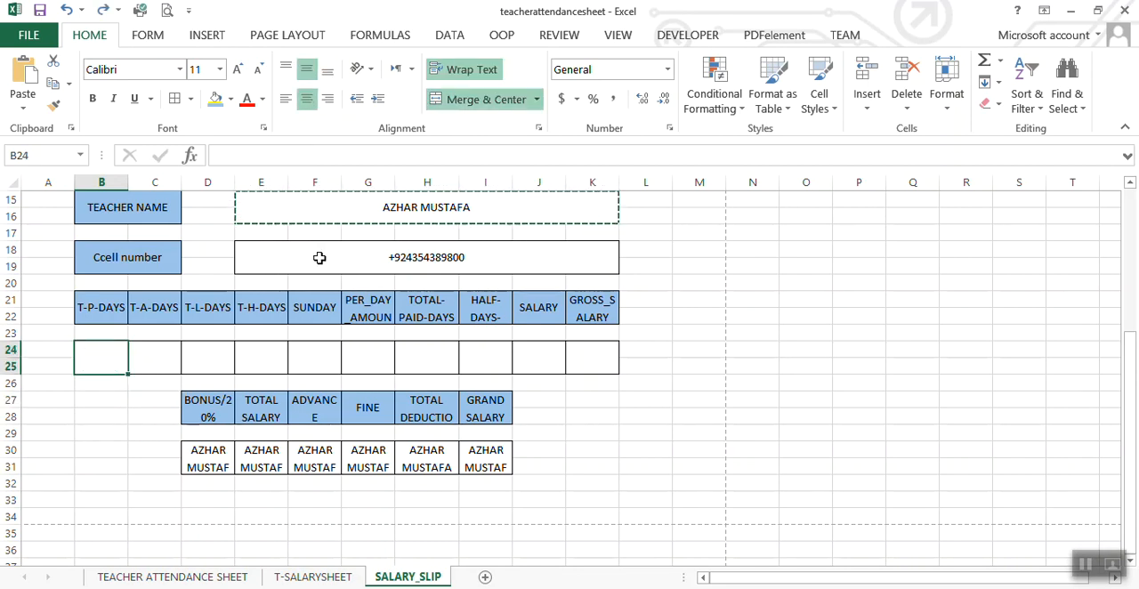
left_click(136, 437)
key("Escape")
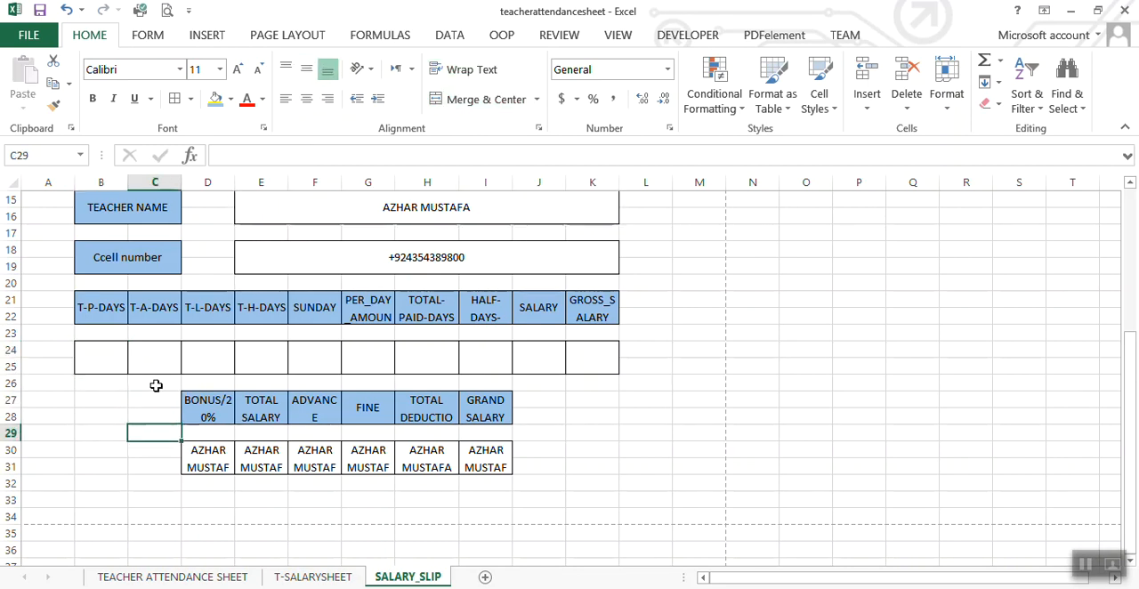
Step: Copy the full VLOOKUP formula text from the teacher name cell E15, leaving the formula in E15 as it is
left_click(344, 206)
left_click_drag(528, 157, 220, 154)
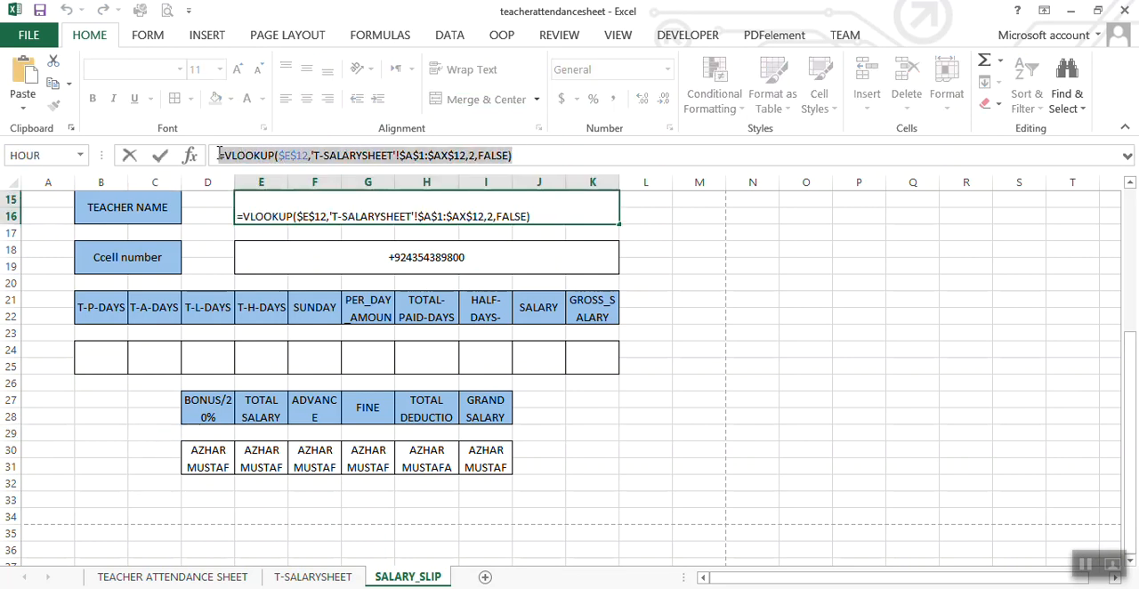
left_click(526, 156)
key("Return")
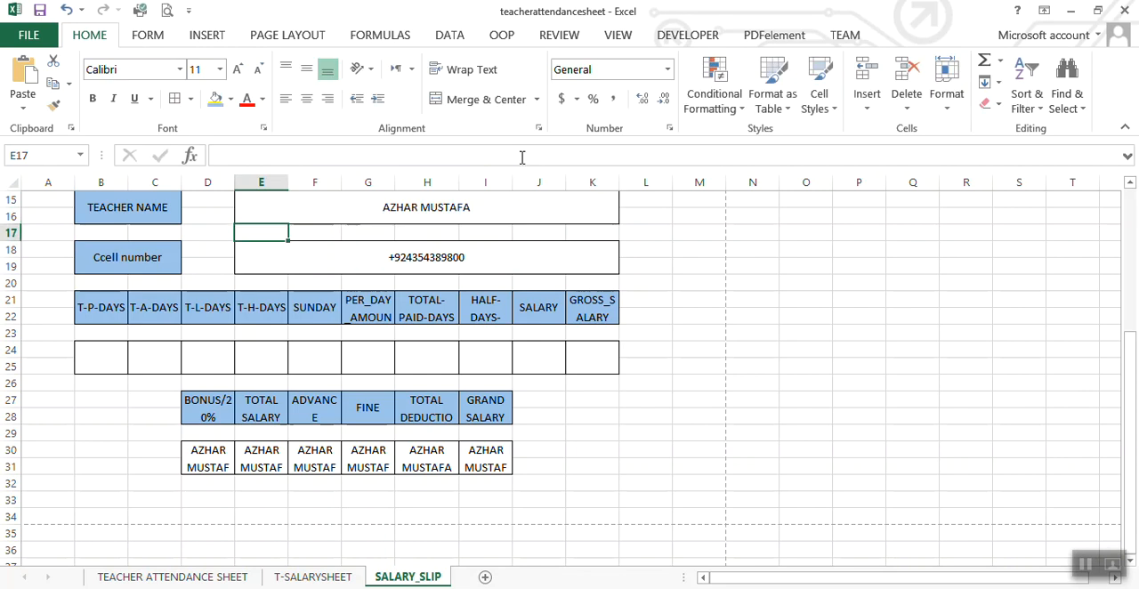
Step: Try to paste the copied content directly onto the merged T-P-DAYS value cell B24 and dismiss the dialogs
left_click(116, 366)
key("ctrl+v")
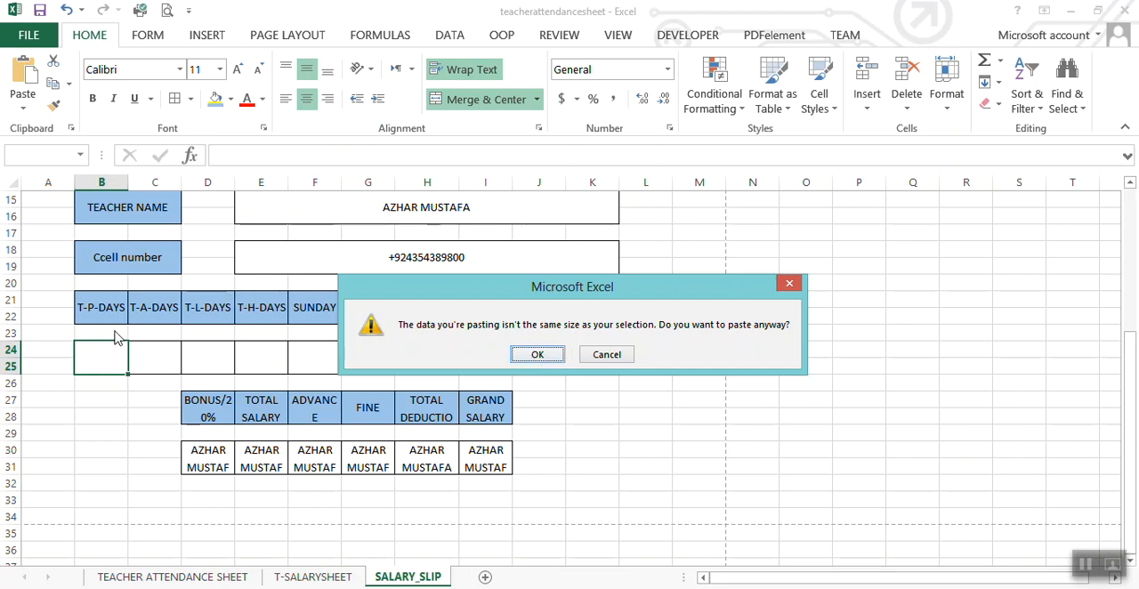
left_click(539, 356)
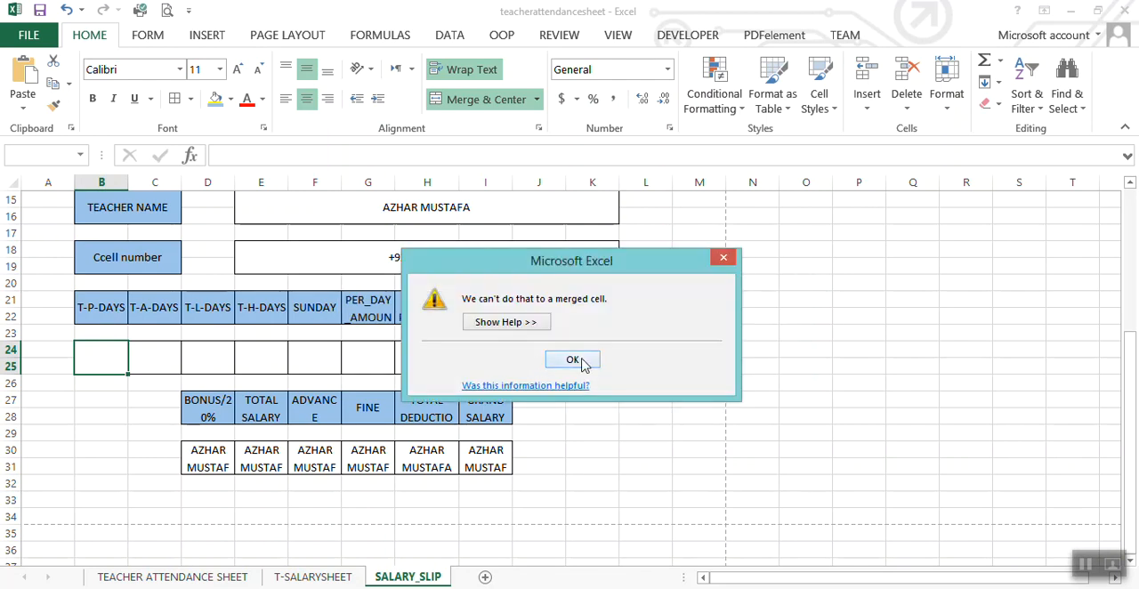
left_click(573, 360)
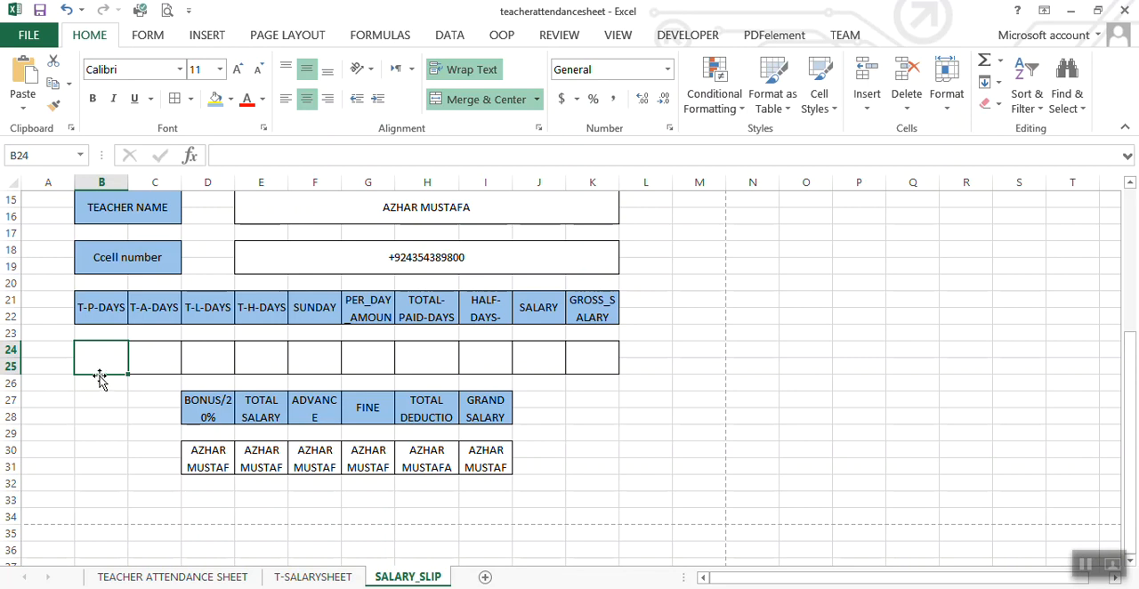
Step: Copy the VLOOKUP formula text from the teacher name cell E15 and enter it in the T-P-DAYS value cell B24
left_click(264, 207)
left_click_drag(526, 158, 171, 153)
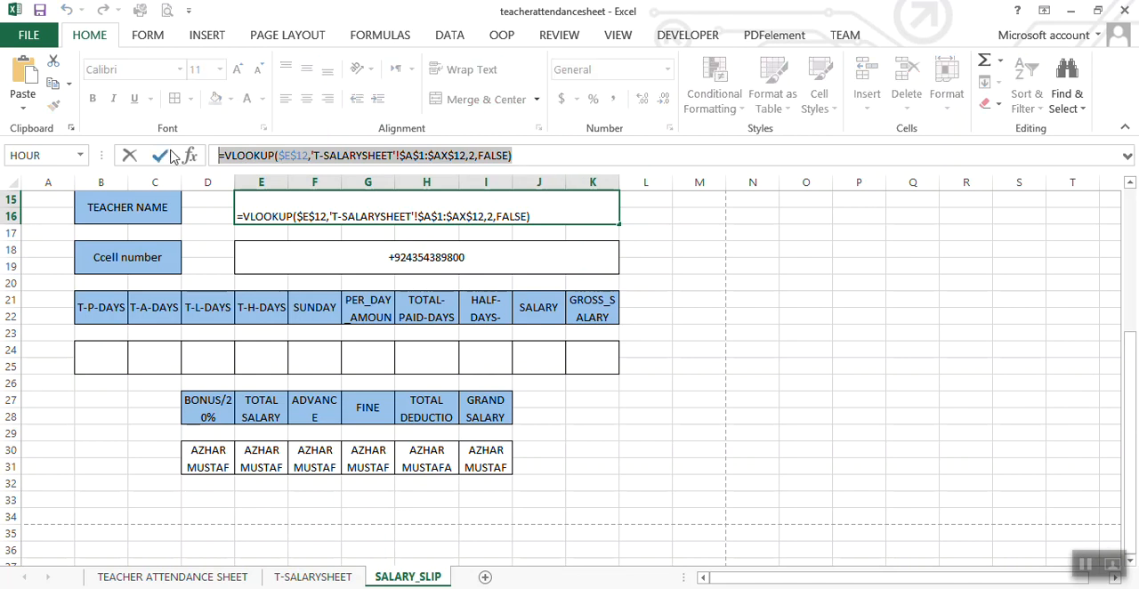
left_click(525, 156)
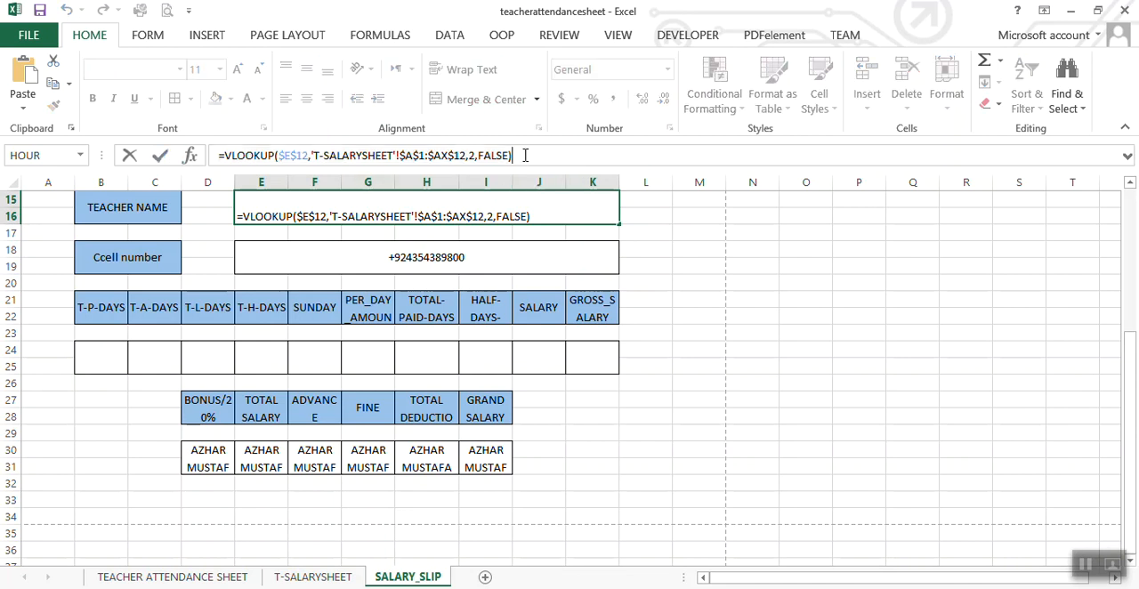
key("Return")
left_click(112, 359)
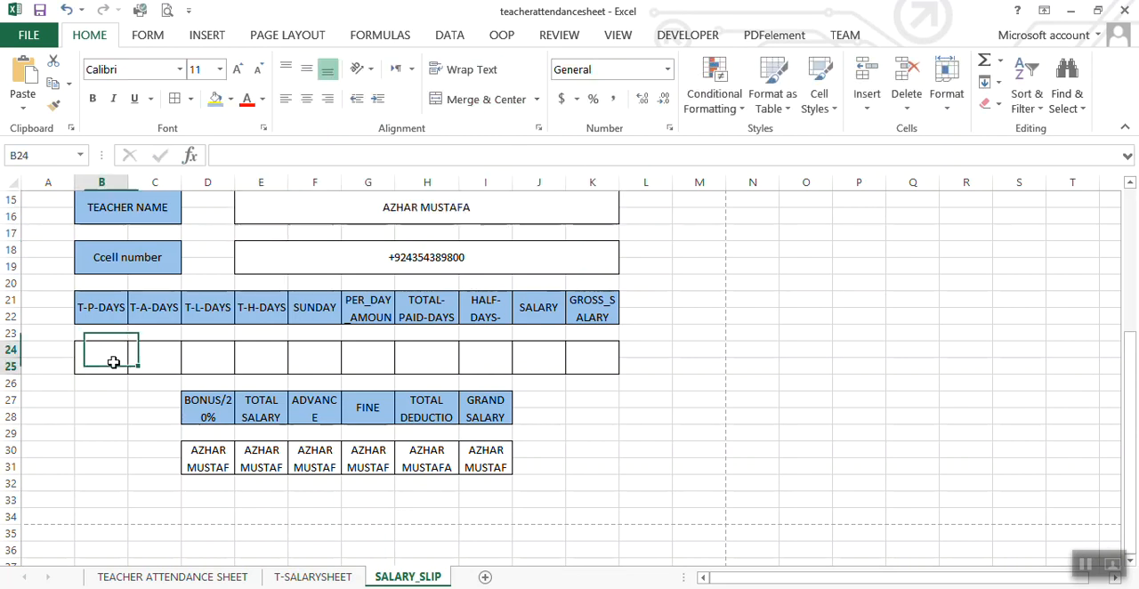
double_click(115, 362)
key("ctrl+v")
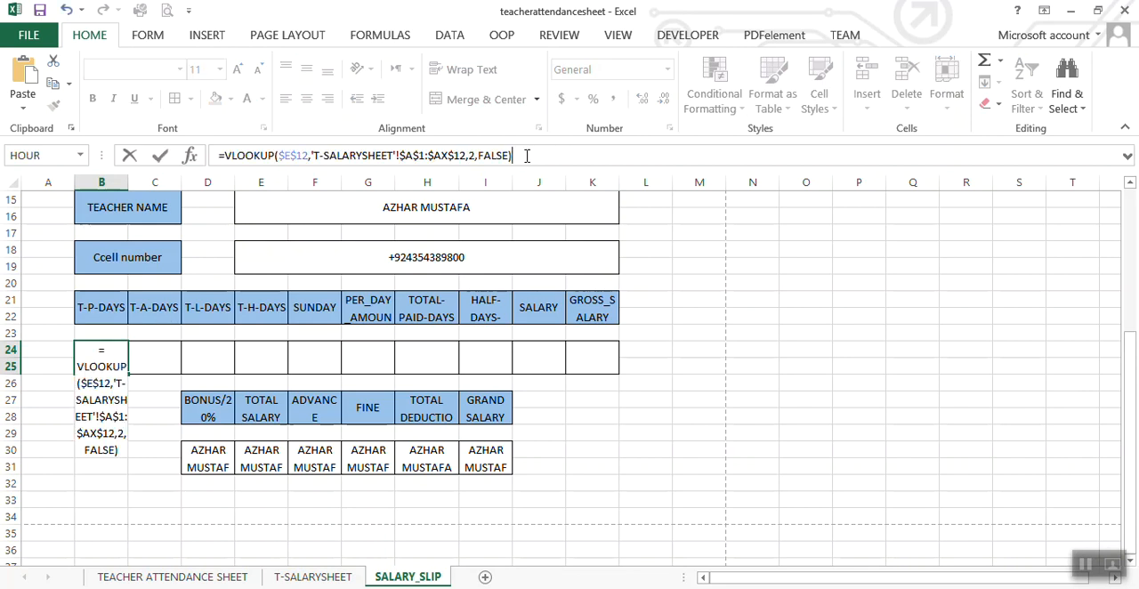
key("Return")
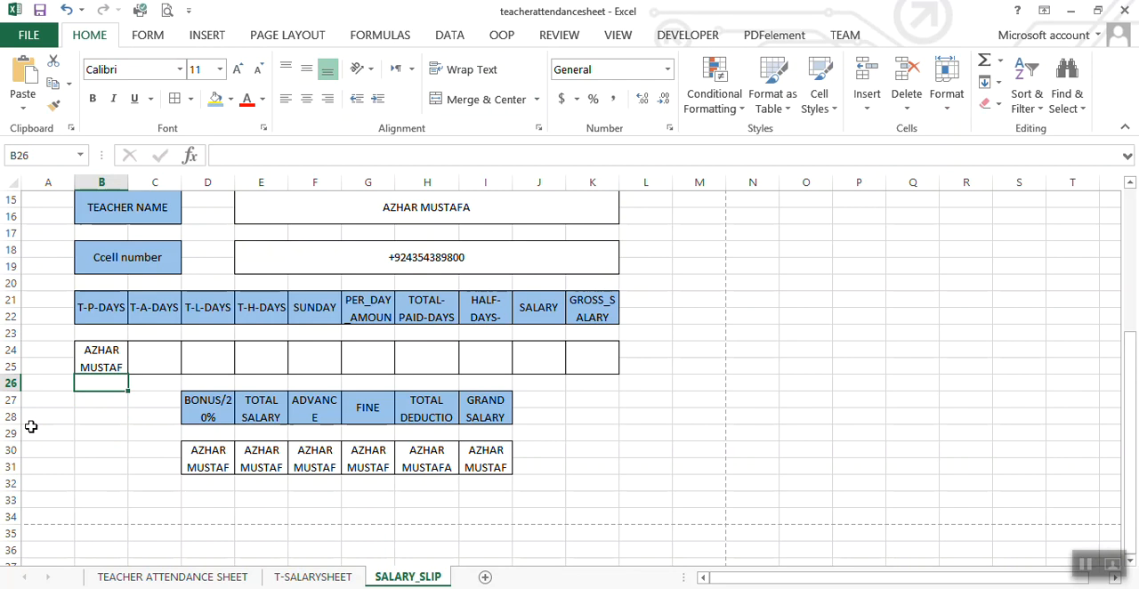
Step: Set the column index of the T-P-DAYS VLOOKUP formula in B24 to 36
left_click(101, 358)
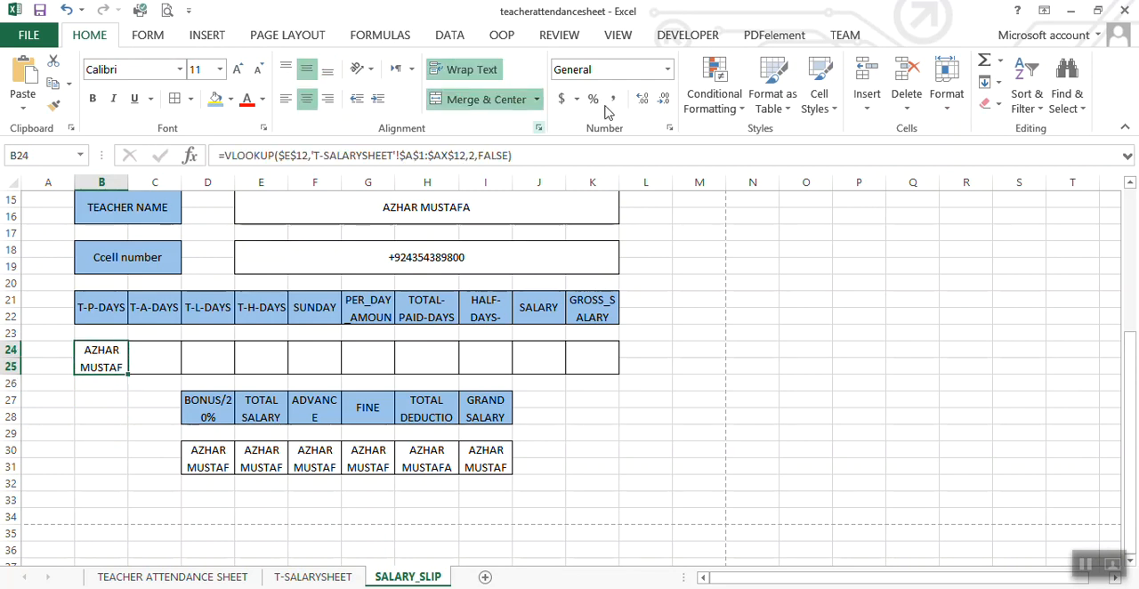
left_click(475, 157)
key("BackSpace")
type("36")
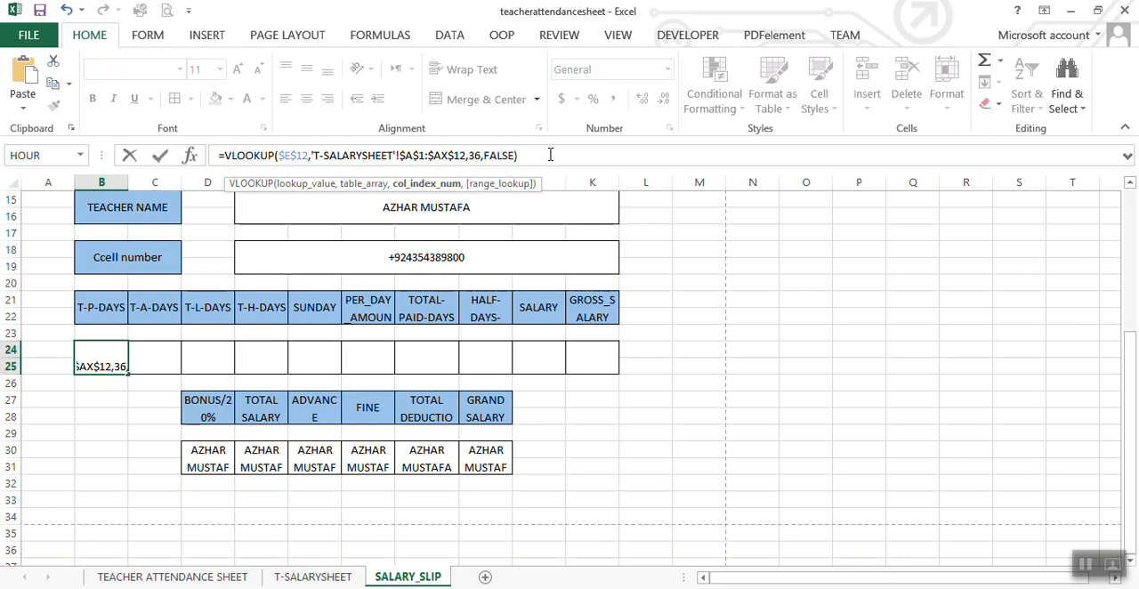
key("Return")
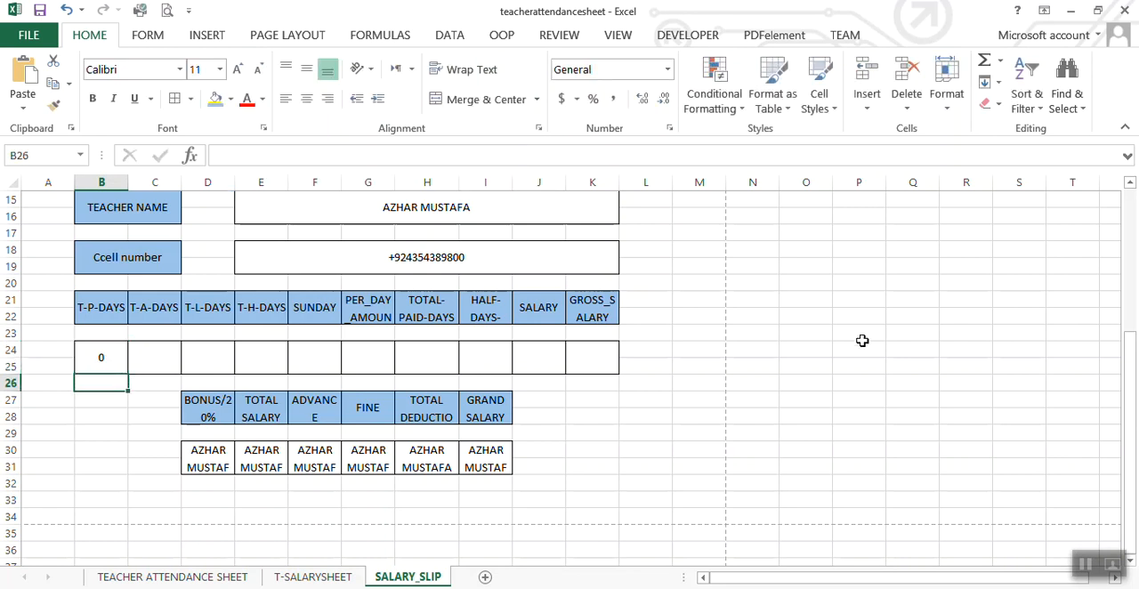
Step: Choose serial number 1 in the SERIAL NUMBER drop-down cell E12
left_click_drag(1132, 414, 1132, 402)
left_click(284, 274)
left_click(350, 269)
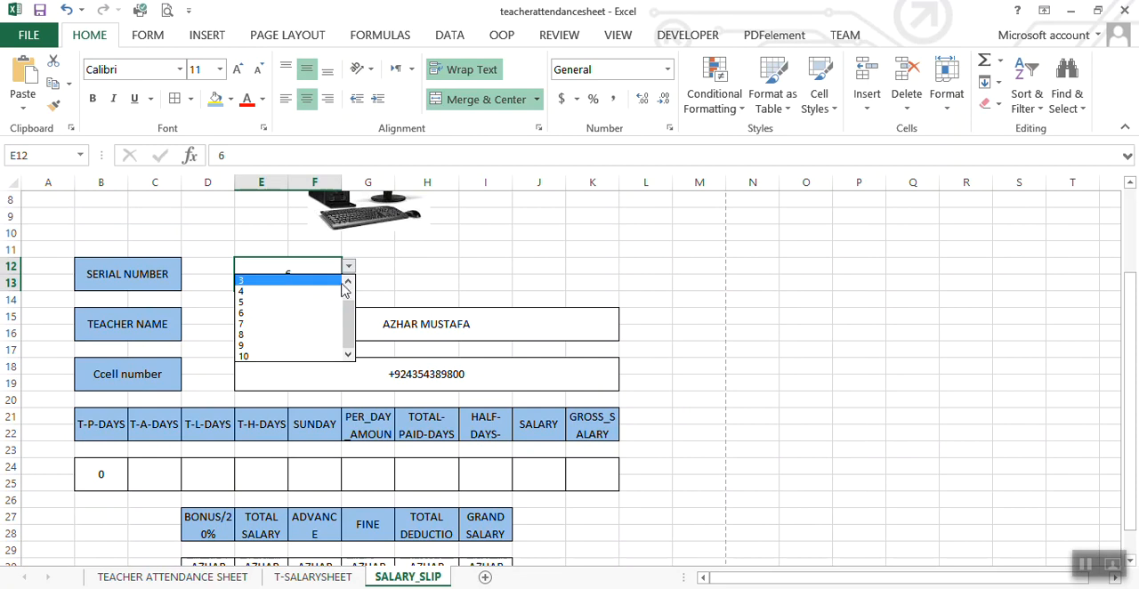
left_click(305, 283)
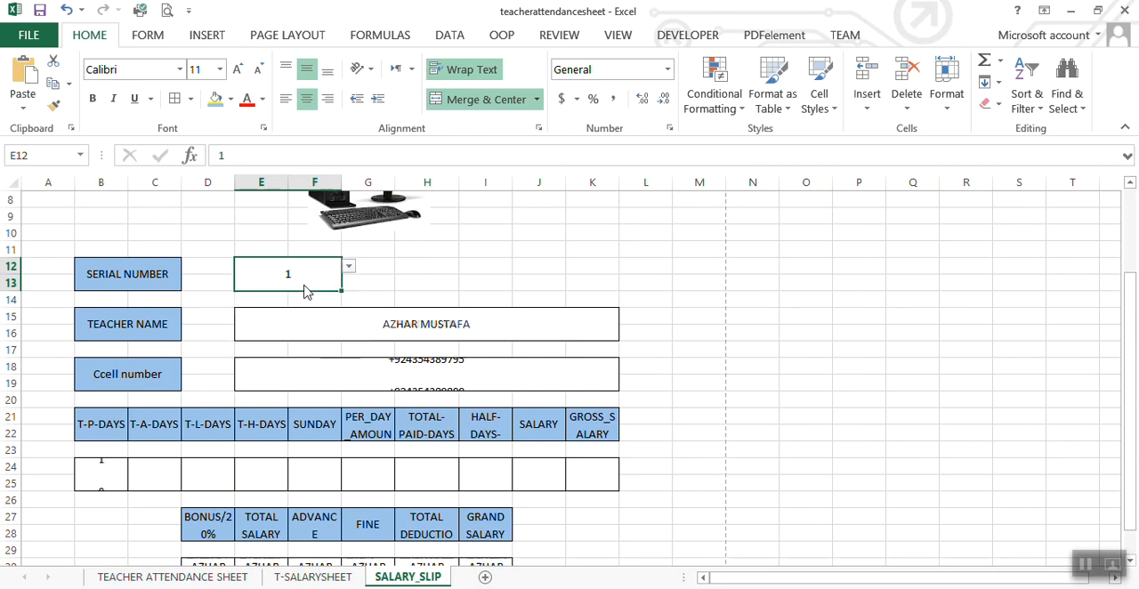
Step: Set the column index of the T-P-DAYS formula in B24 to 35 and check the T-P-DAYS column on T-SALARYSHEET
left_click(104, 478)
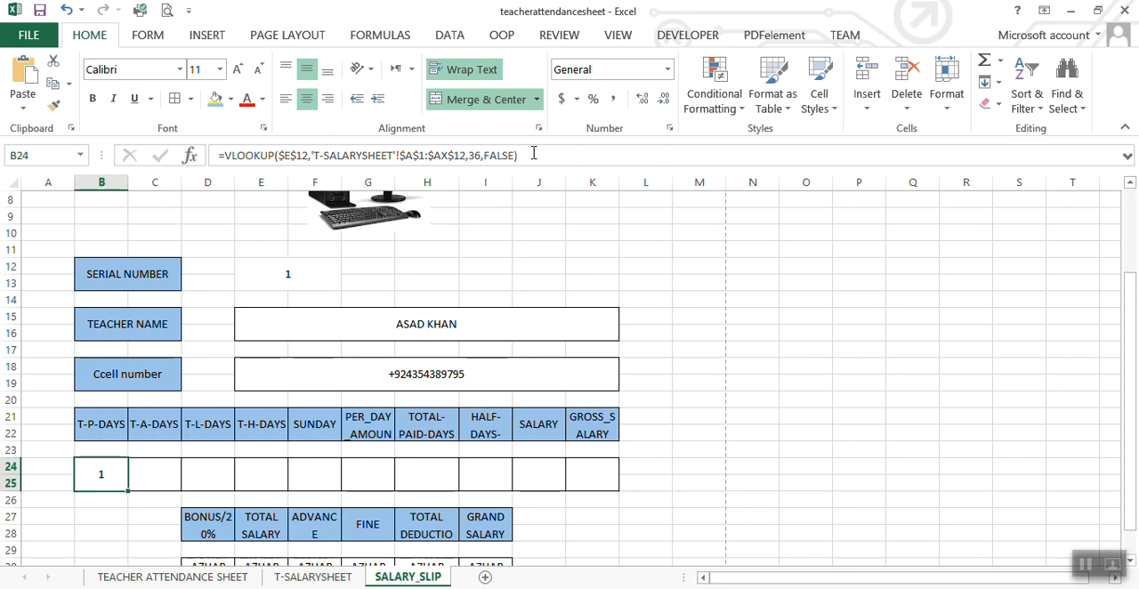
left_click(481, 156)
key("BackSpace")
type("5")
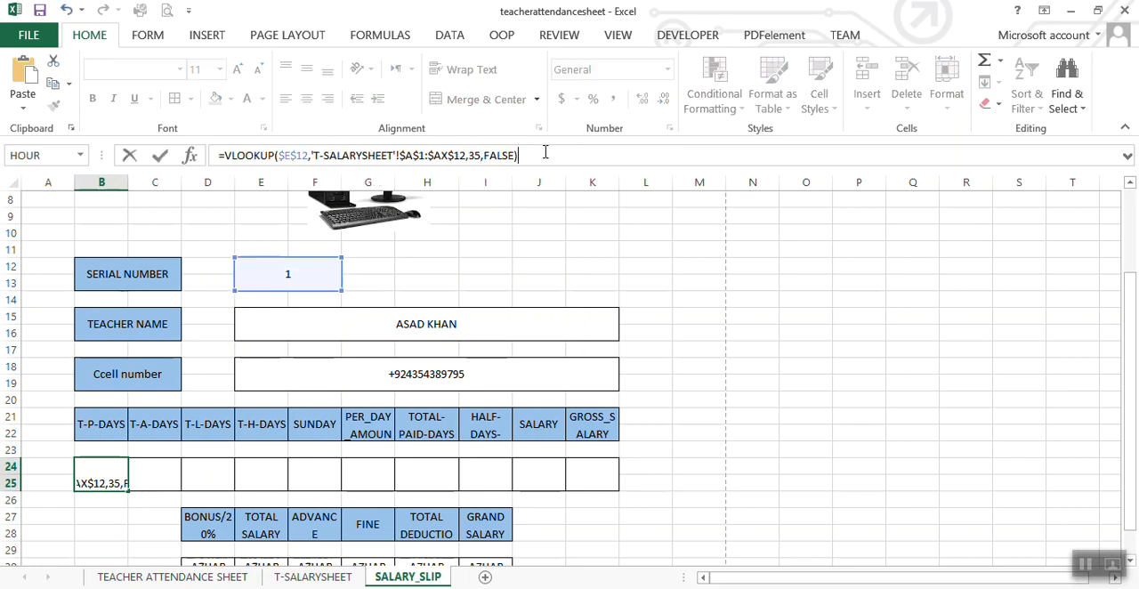
key("Return")
left_click(313, 577)
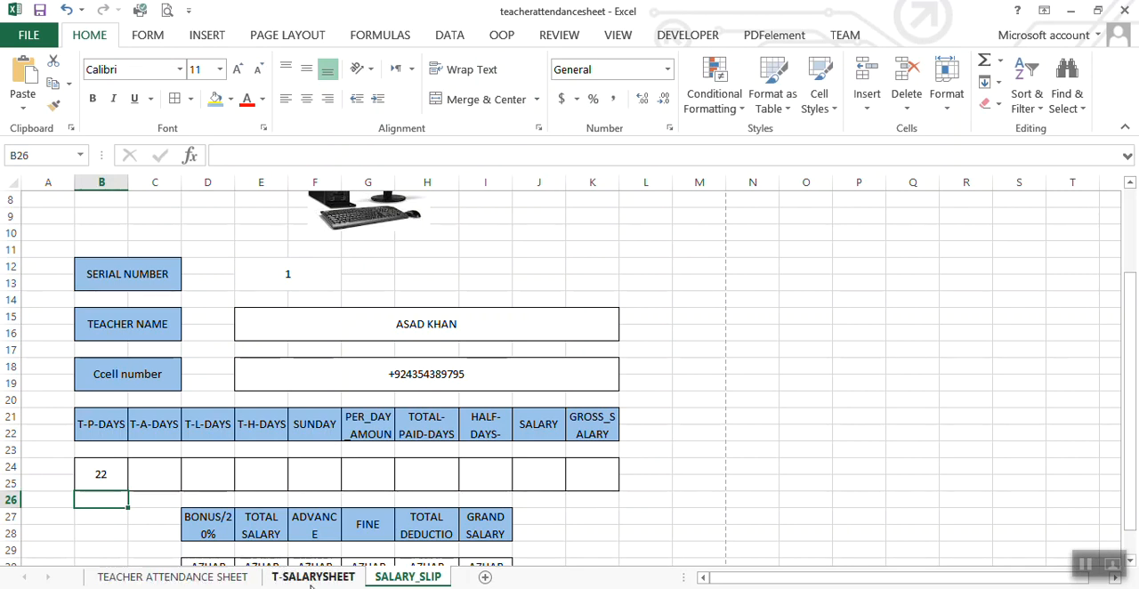
left_click(394, 579)
Step: Copy the T-P-DAYS formula from B24 into each value cell from C24 to K24, ending the copy mode
left_click(100, 479)
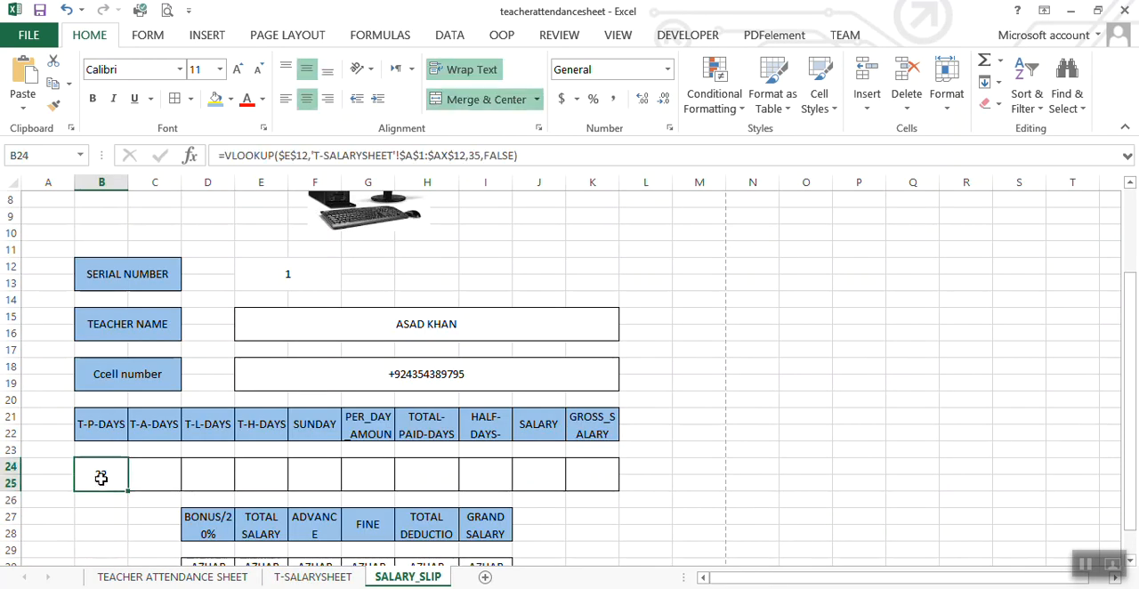
left_click(156, 485)
key("ctrl+v")
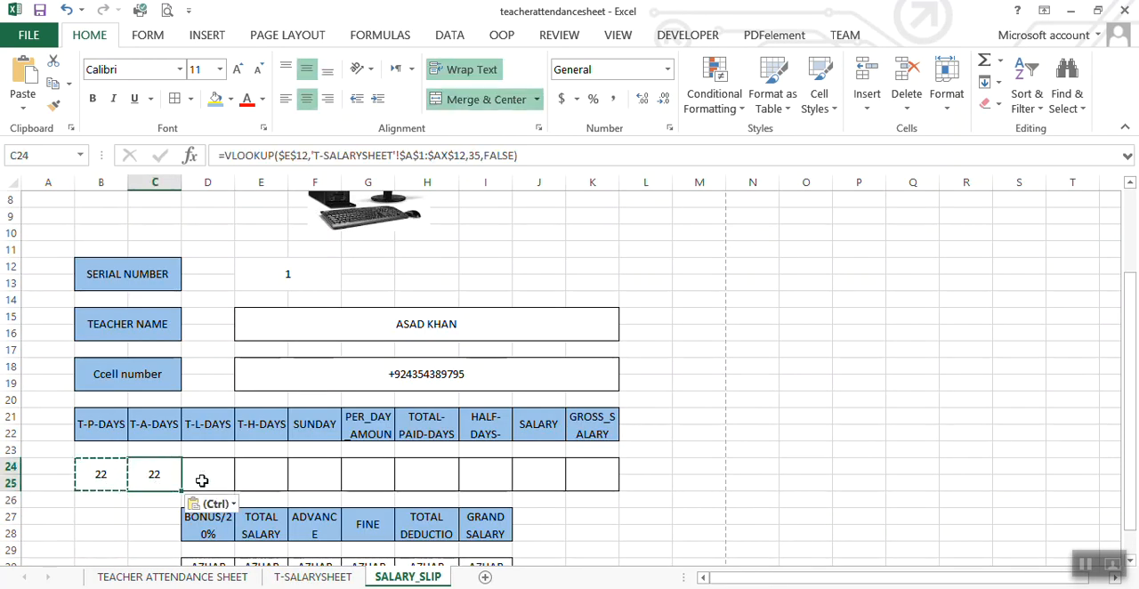
left_click(202, 480)
left_click(150, 473)
left_click(198, 476)
key("ctrl+v")
left_click(265, 475)
key("ctrl+v")
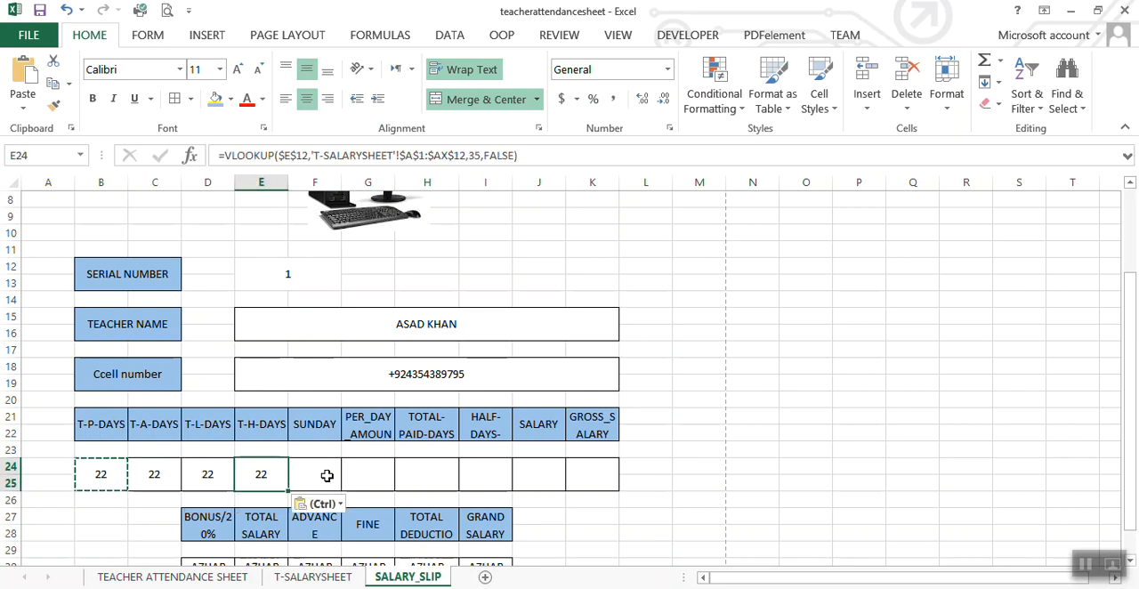
left_click(326, 474)
key("ctrl+v")
left_click(372, 474)
key("ctrl+v")
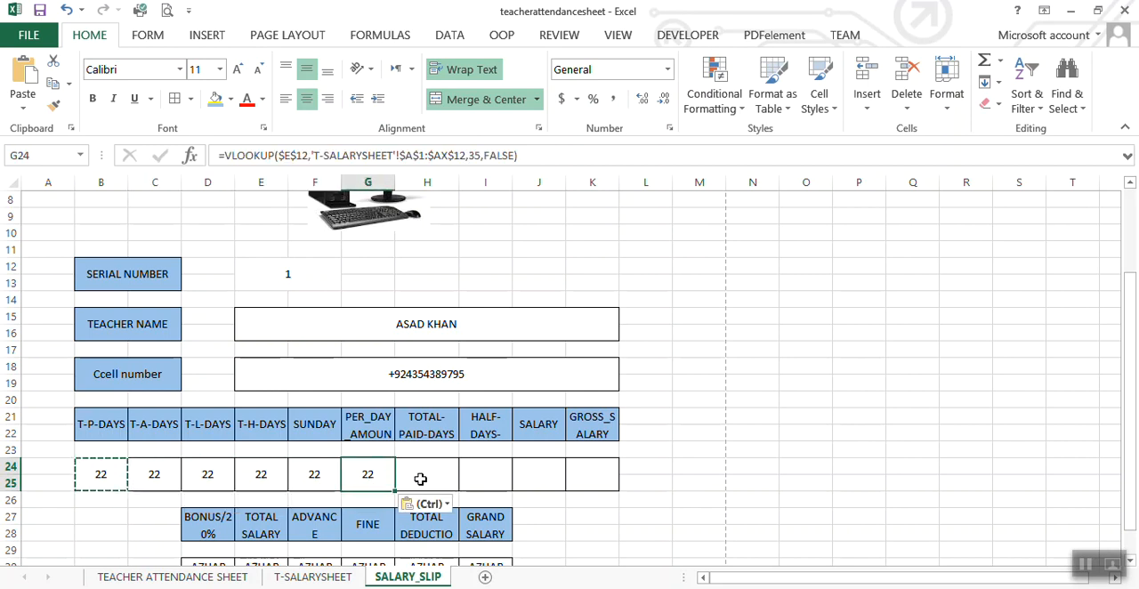
left_click(420, 479)
key("ctrl+v")
left_click(499, 477)
key("ctrl+v")
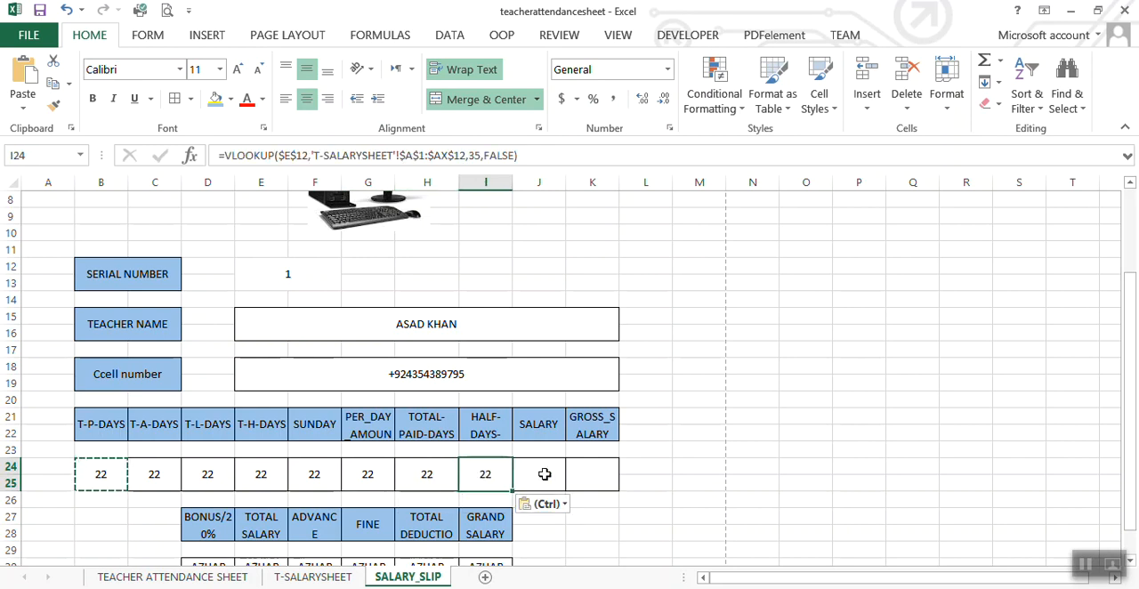
left_click(550, 479)
key("ctrl+v")
left_click(585, 479)
type("22")
left_click(113, 509)
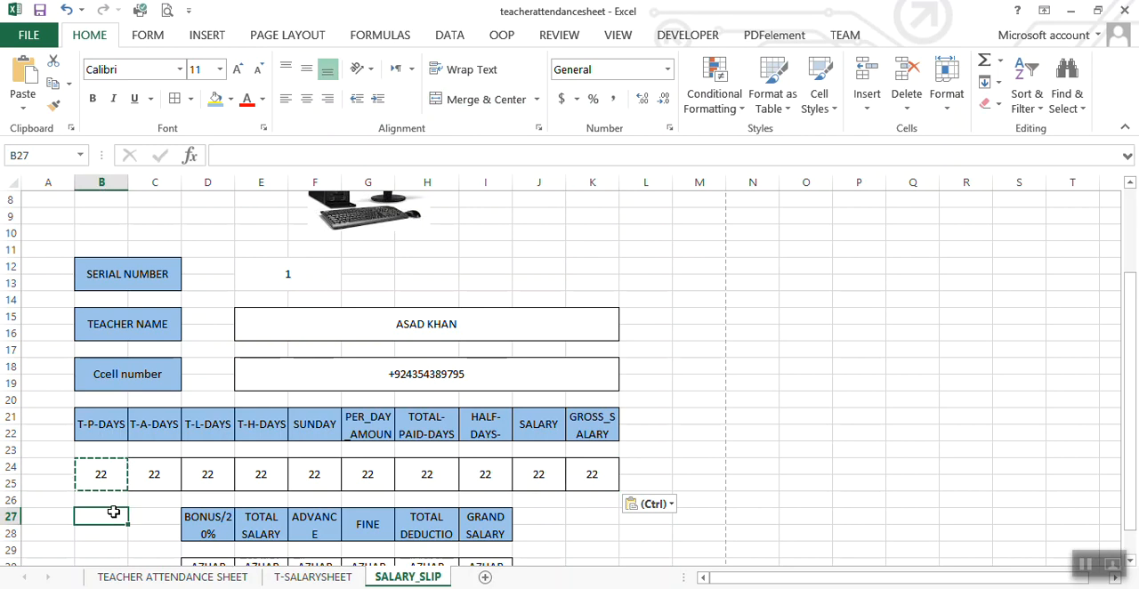
key("Escape")
Step: Set the column index of the T-A-DAYS VLOOKUP formula in C24 to 36
left_click(106, 476)
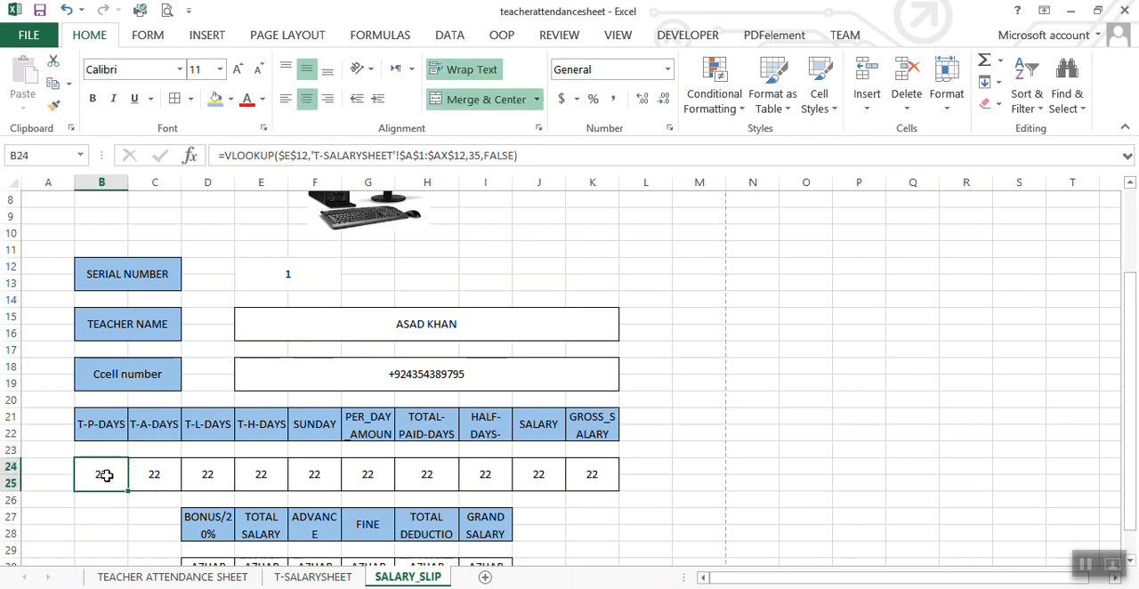
left_click(147, 484)
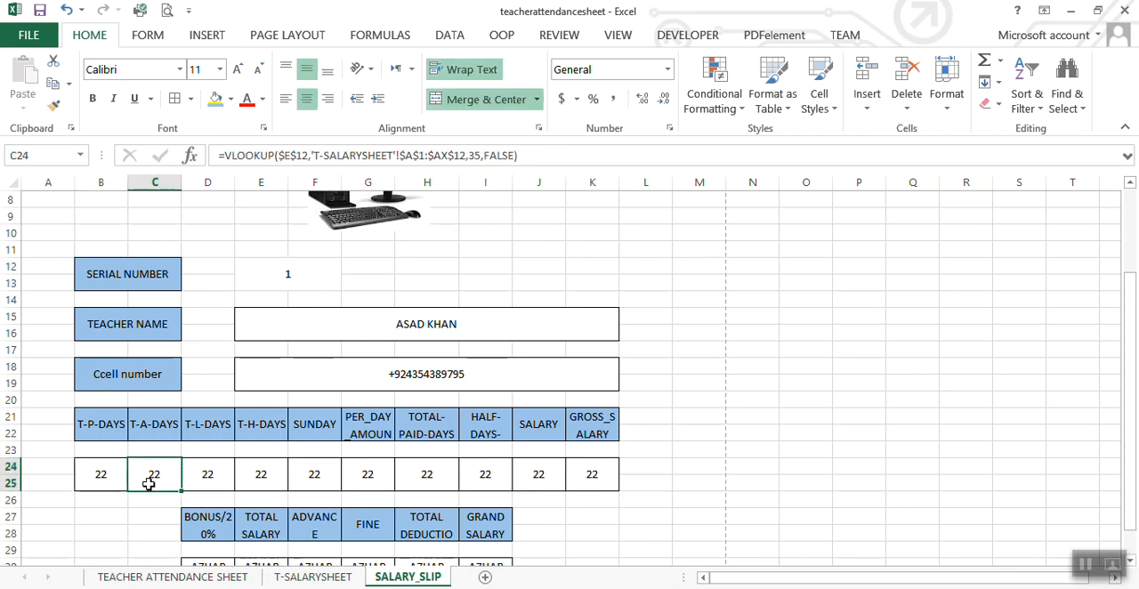
left_click(477, 157)
key("BackSpace")
type("6")
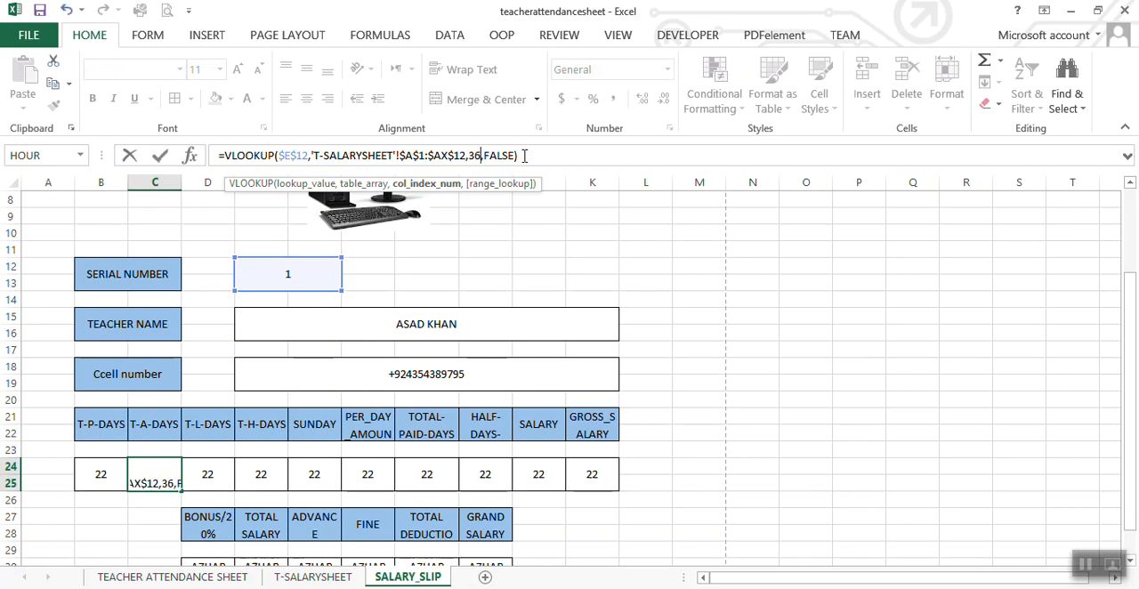
key("Return")
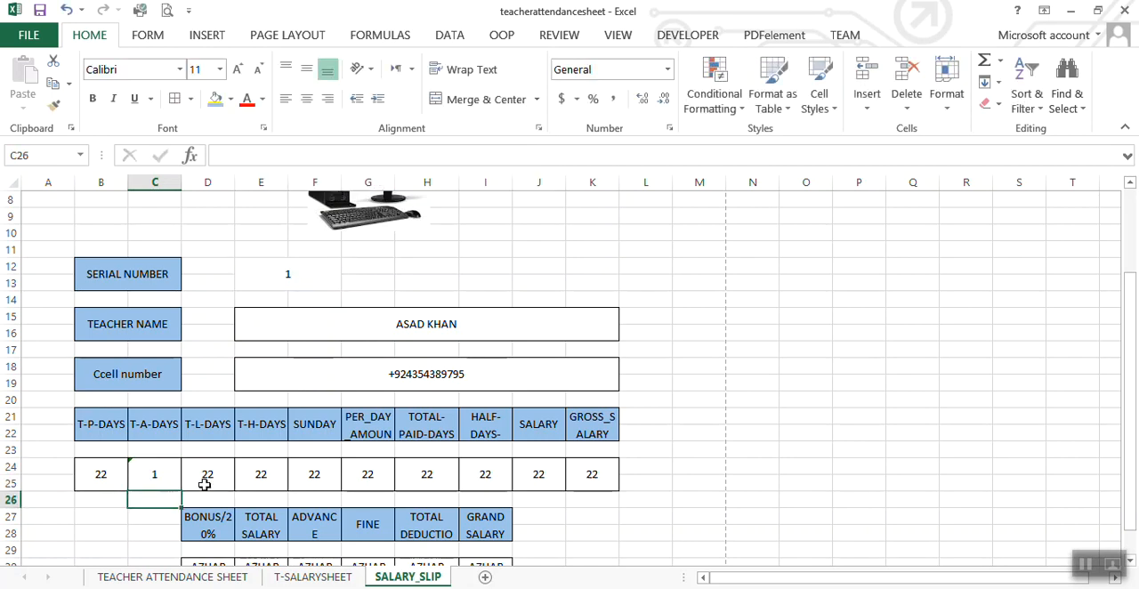
Step: Set the column index of the T-L-DAYS VLOOKUP formula in D24 to 37
left_click(205, 485)
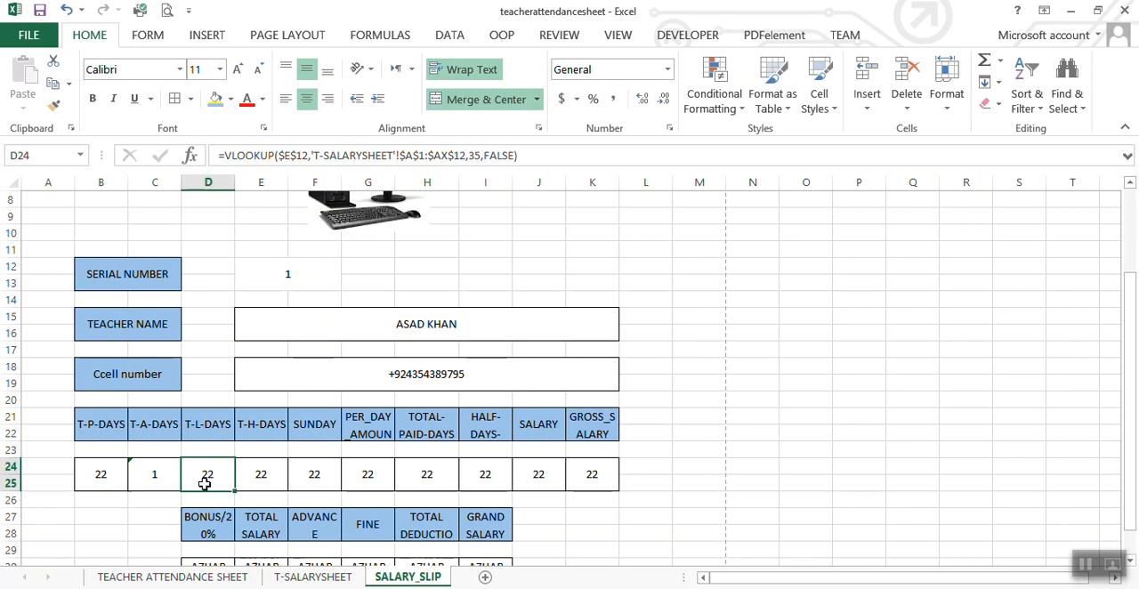
left_click(480, 155)
key("BackSpace")
type("7")
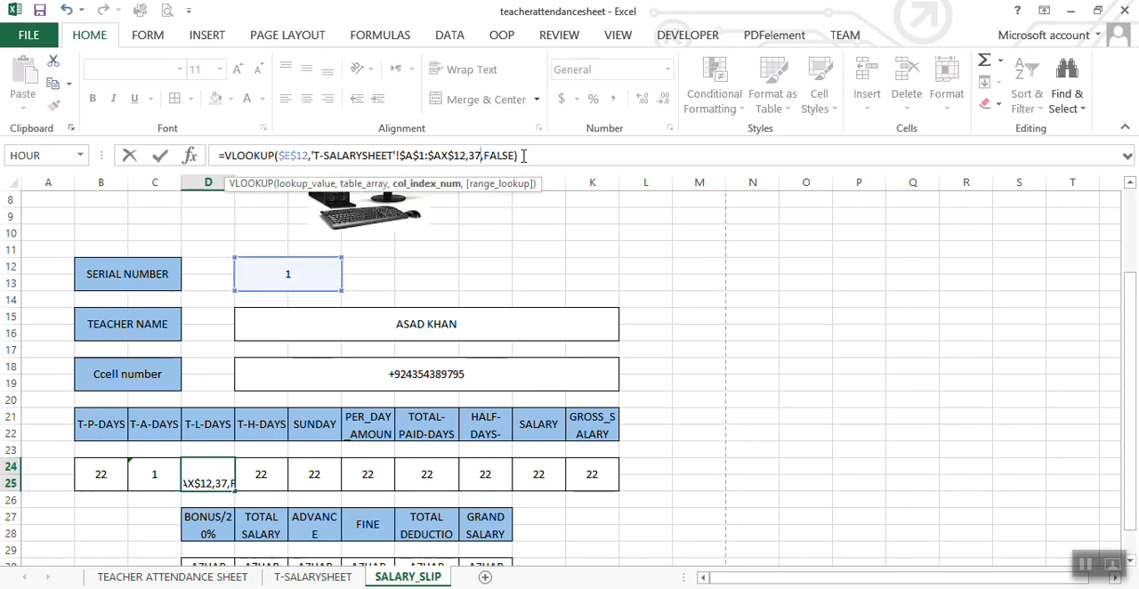
key("Return")
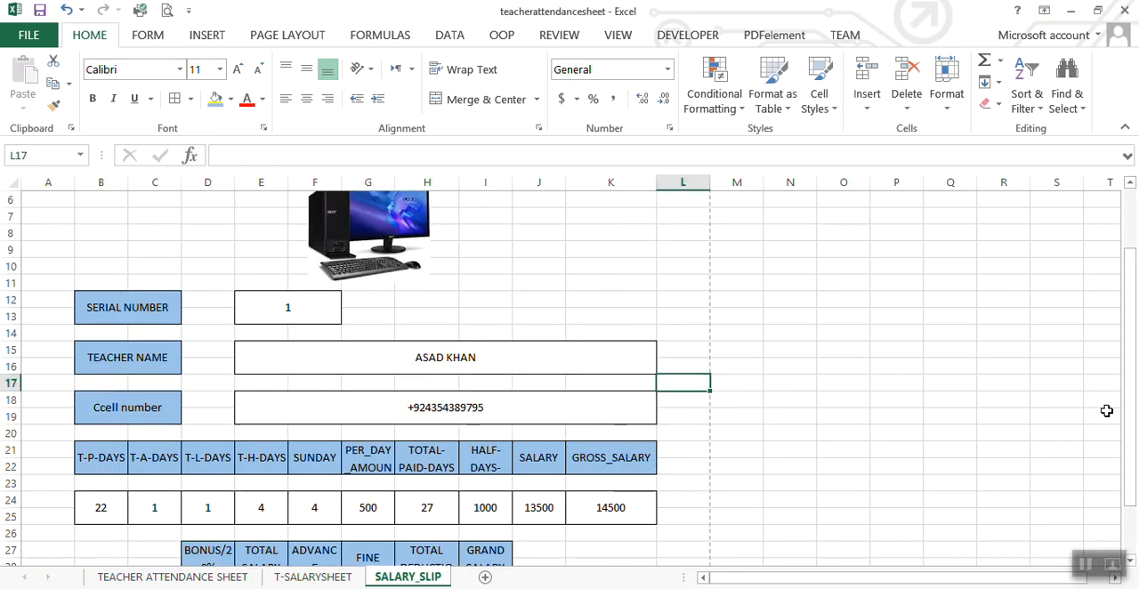
Step: Test the completed salary slip by choosing serial numbers 2, 7 and 9 one after another in cell E12
left_click_drag(1132, 366, 1134, 408)
left_click(327, 243)
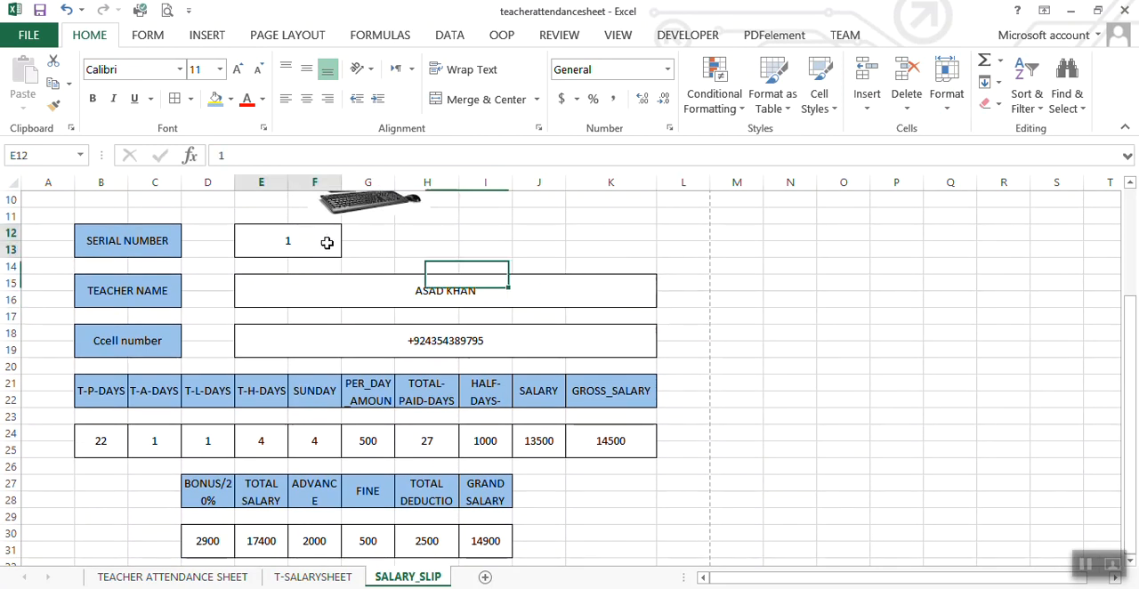
left_click(350, 235)
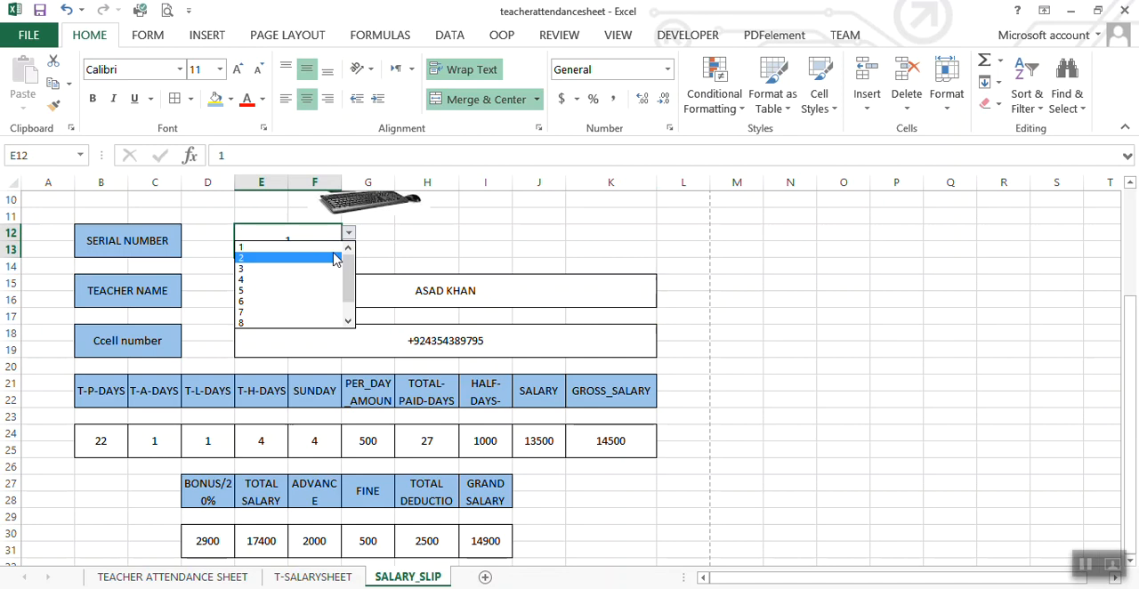
left_click(335, 258)
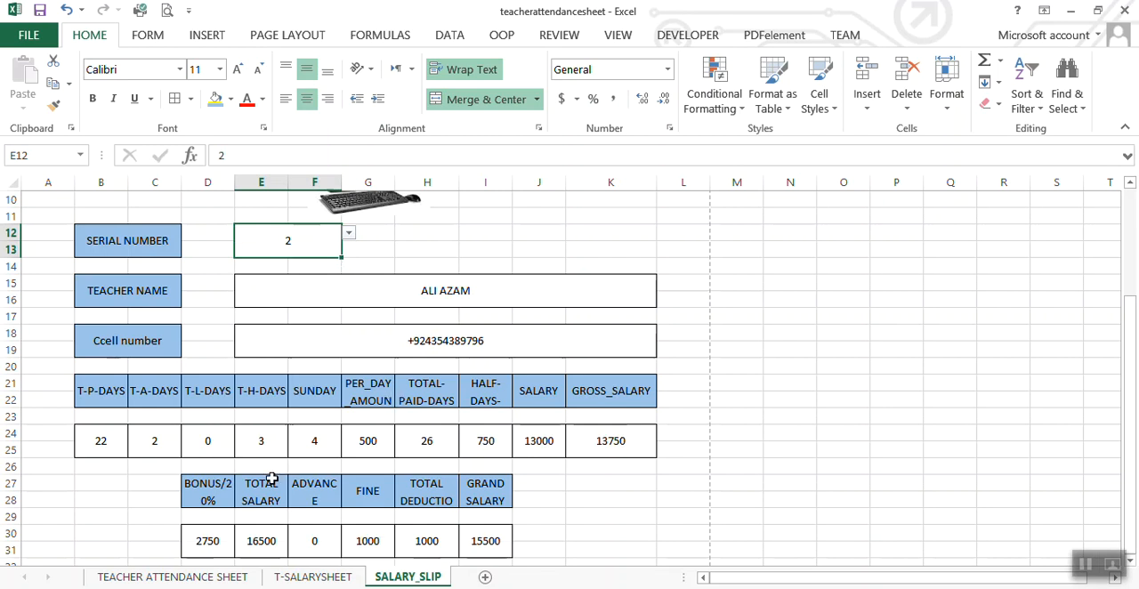
left_click(349, 232)
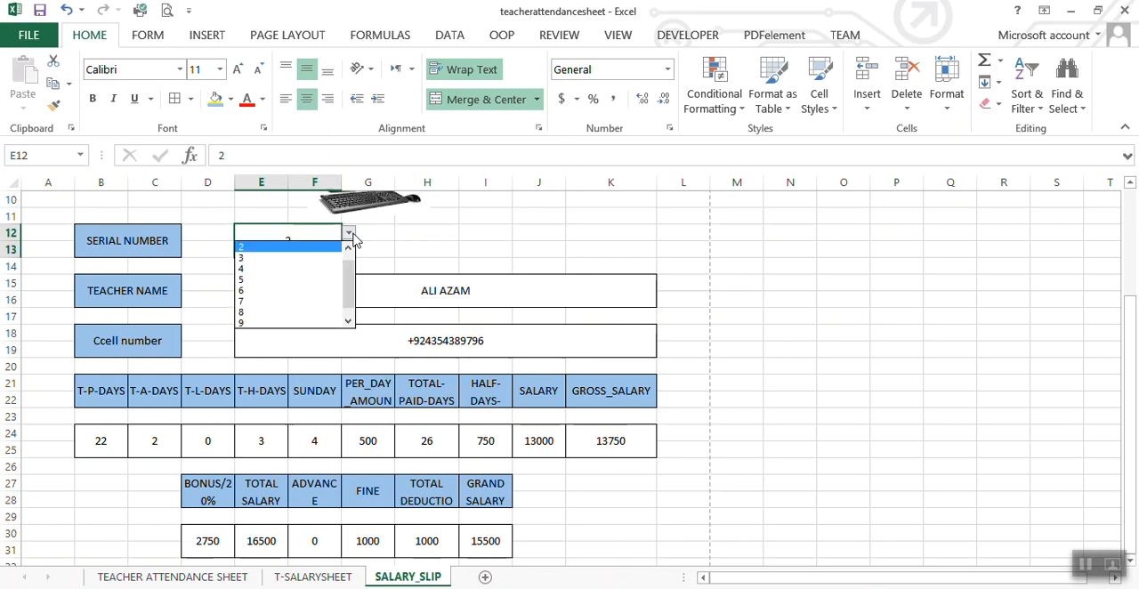
left_click(326, 304)
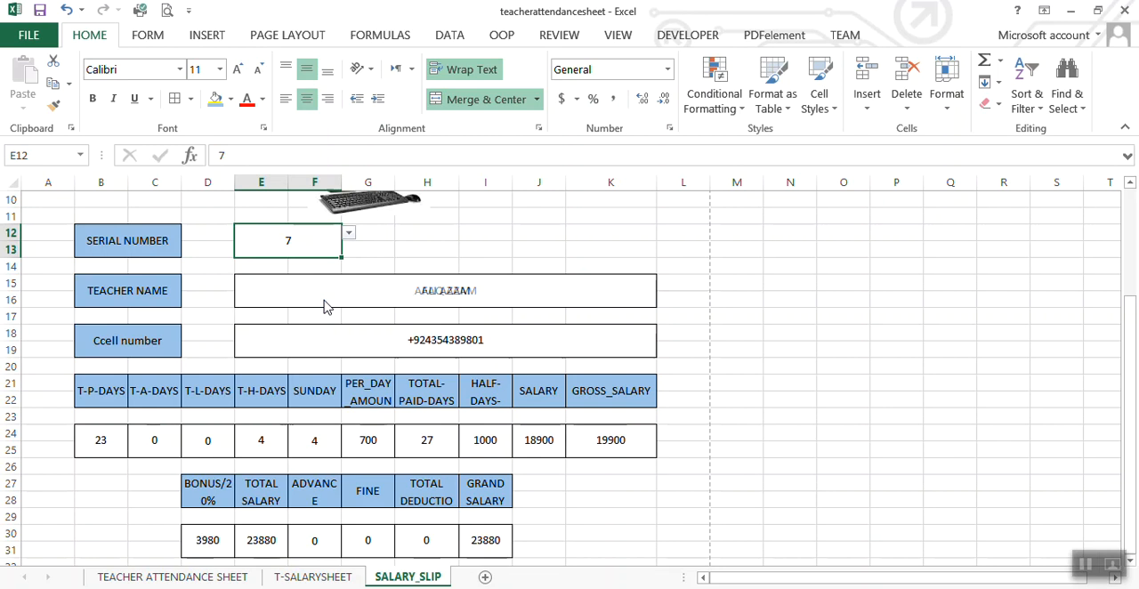
left_click(349, 232)
left_click(308, 313)
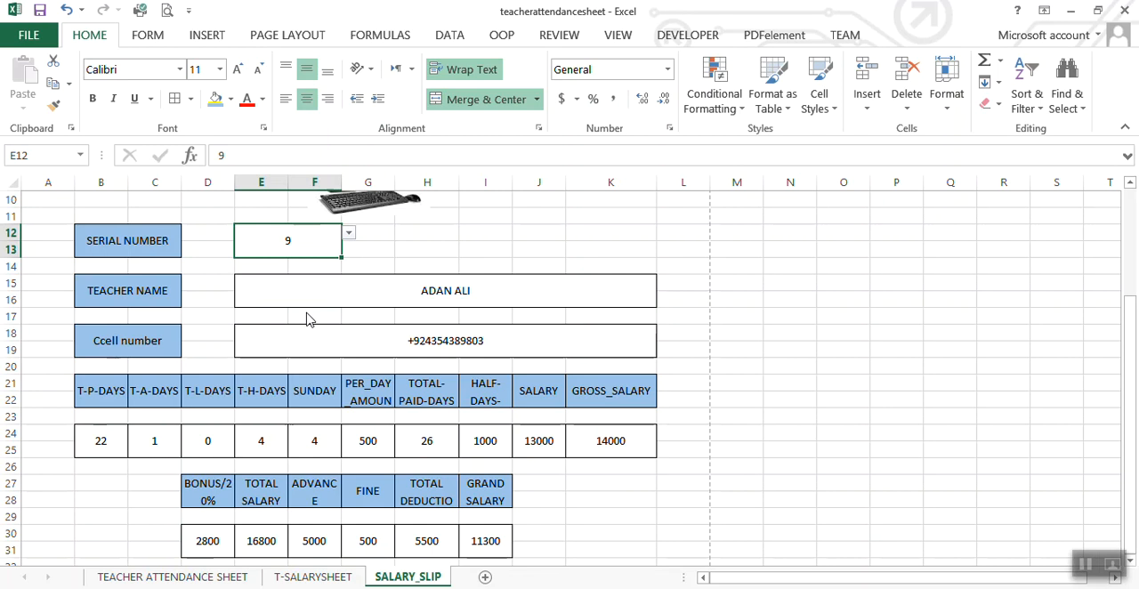
Step: Check the name and cell number for serial number 9 in T-SALARYSHEET against those on the SALARY_SLIP sheet
left_click(312, 576)
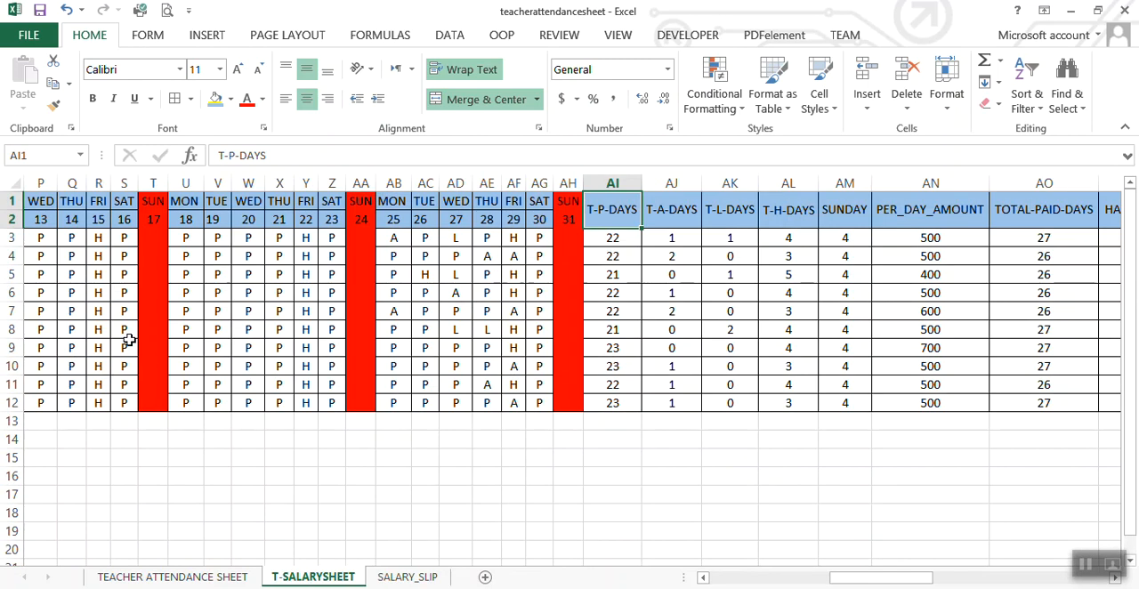
left_click(123, 392)
key("Left")
key("Left")
key("Left")
key("Home")
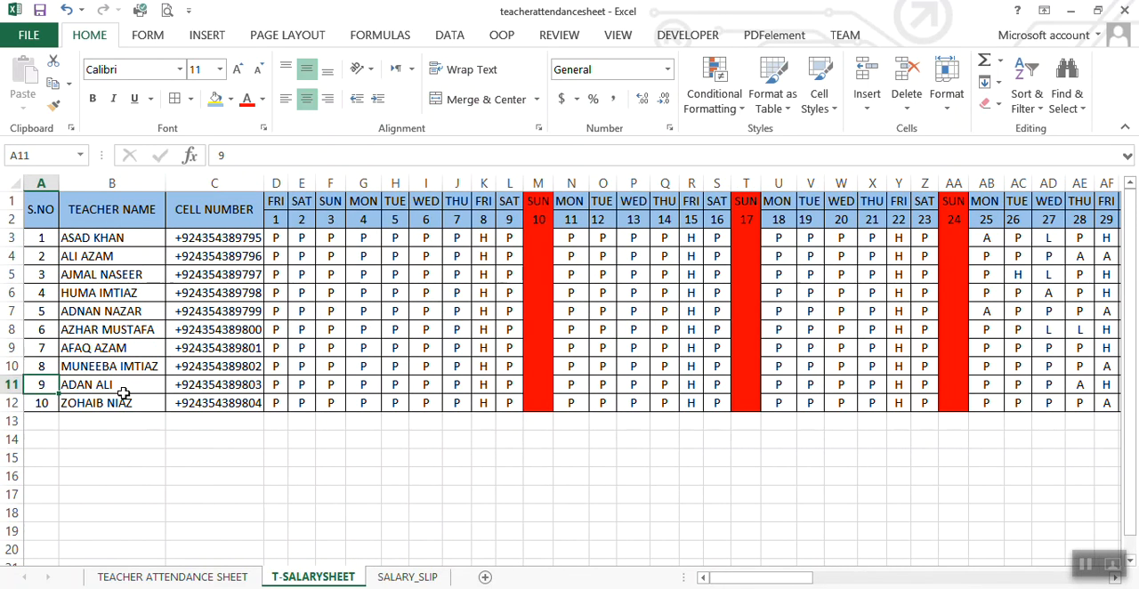
key("Right")
key("Right")
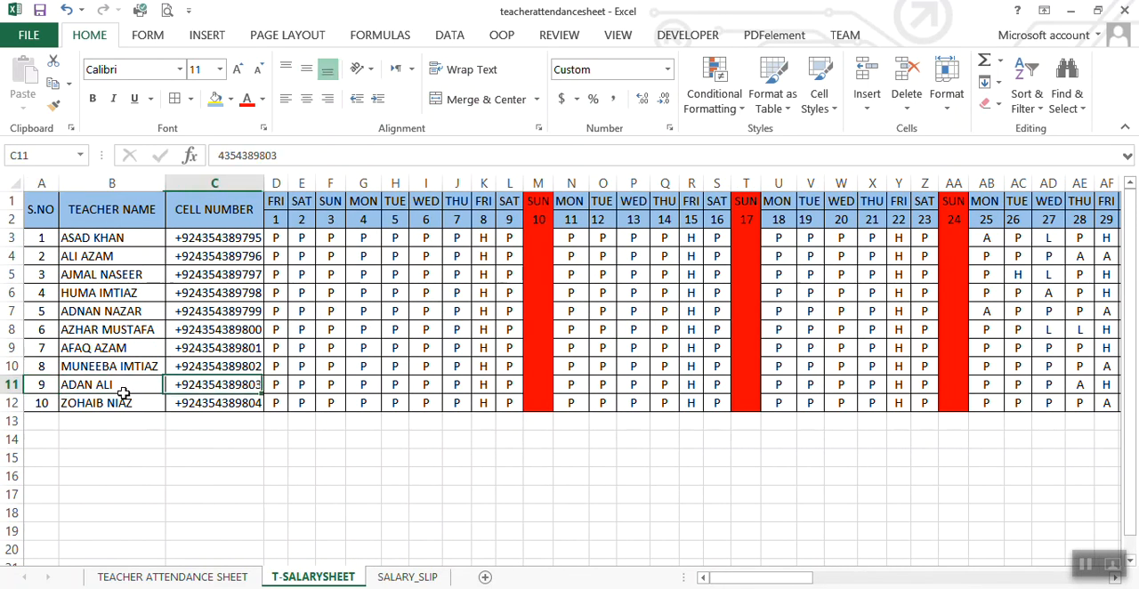
left_click(408, 577)
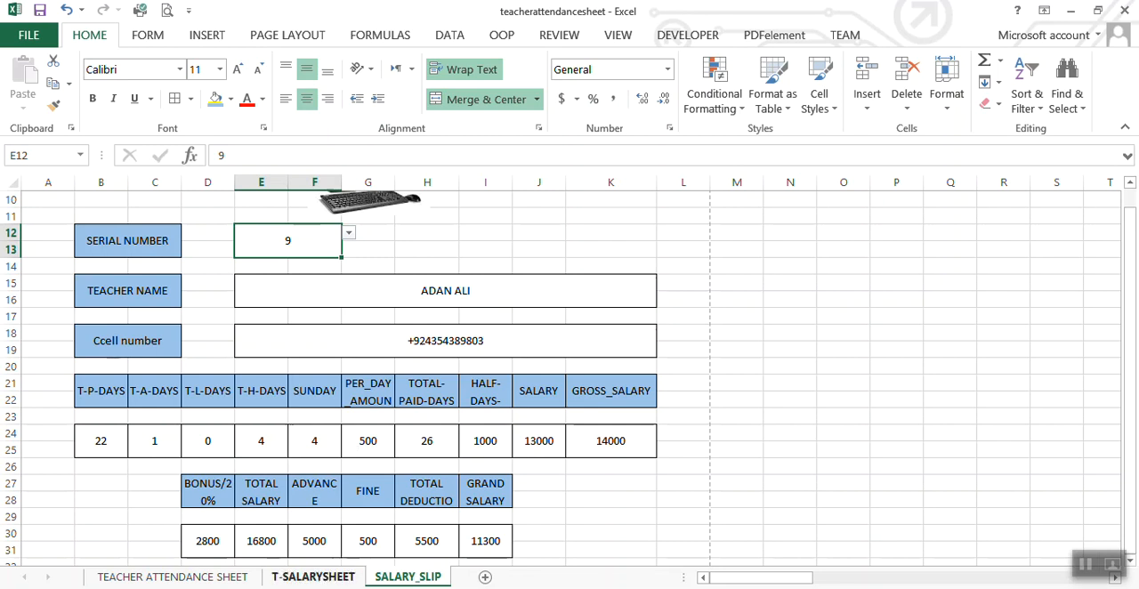
Step: Compare the attendance totals for serial number 9 in T-SALARYSHEET, from T-P-DAYS to SUNDAY, with the values on SALARY_SLIP
left_click(324, 578)
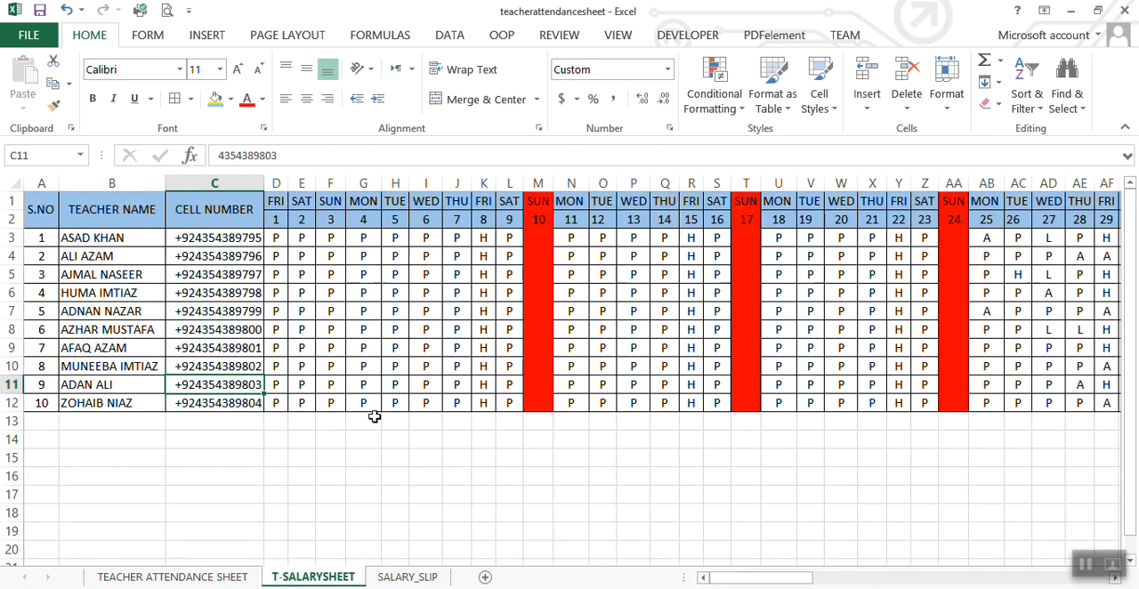
left_click(76, 385)
key("Right")
key("Right")
key("Right")
key("Right")
key("Right")
key("Right")
key("Right")
key("Right")
key("Right")
key("Right")
key("Right")
key("Right")
key("Right")
key("Right")
key("Right")
key("Right")
key("Right")
key("Right")
key("Right")
key("Right")
key("Right")
key("Right")
key("Right")
key("Right")
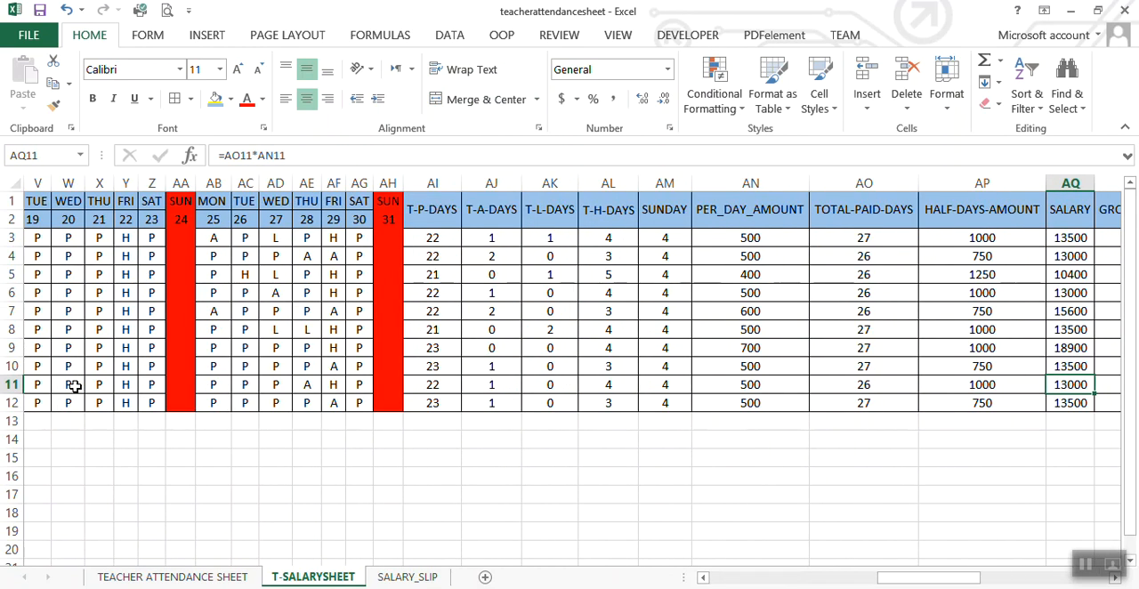
key("Left")
key("Left")
key("Left")
key("Left")
key("Left")
key("Left")
key("Left")
key("Left")
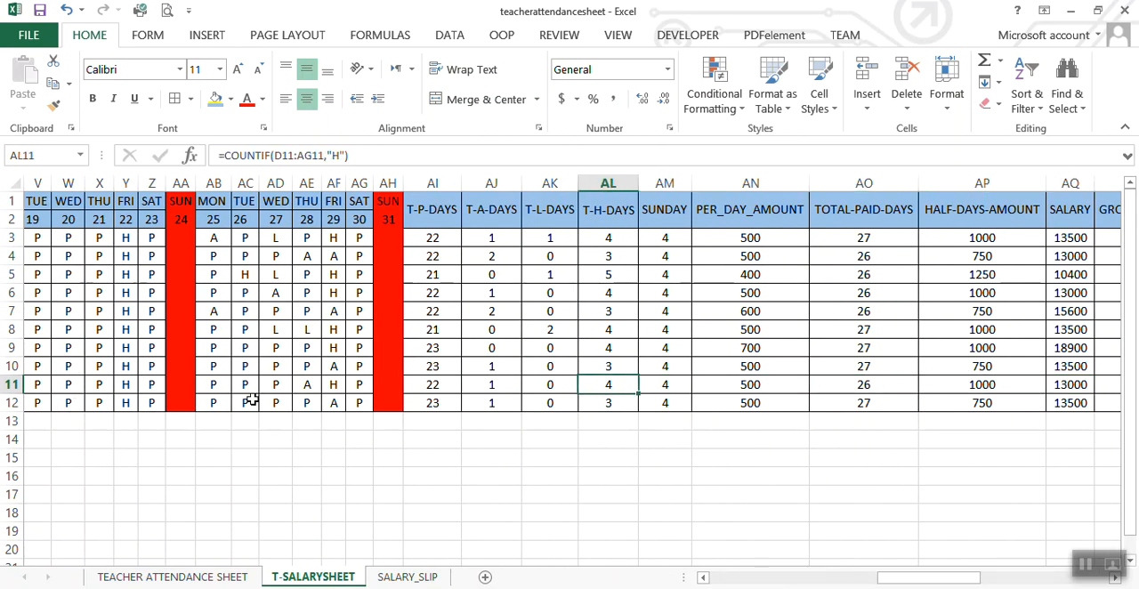
key("Right")
key("Right")
key("Right")
key("Right")
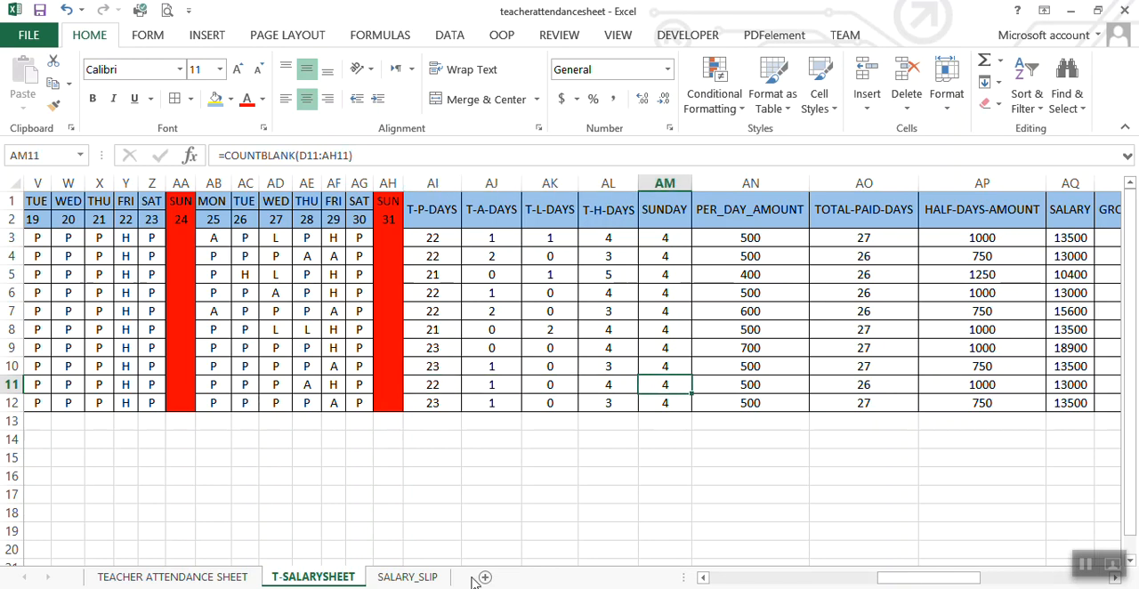
left_click(422, 580)
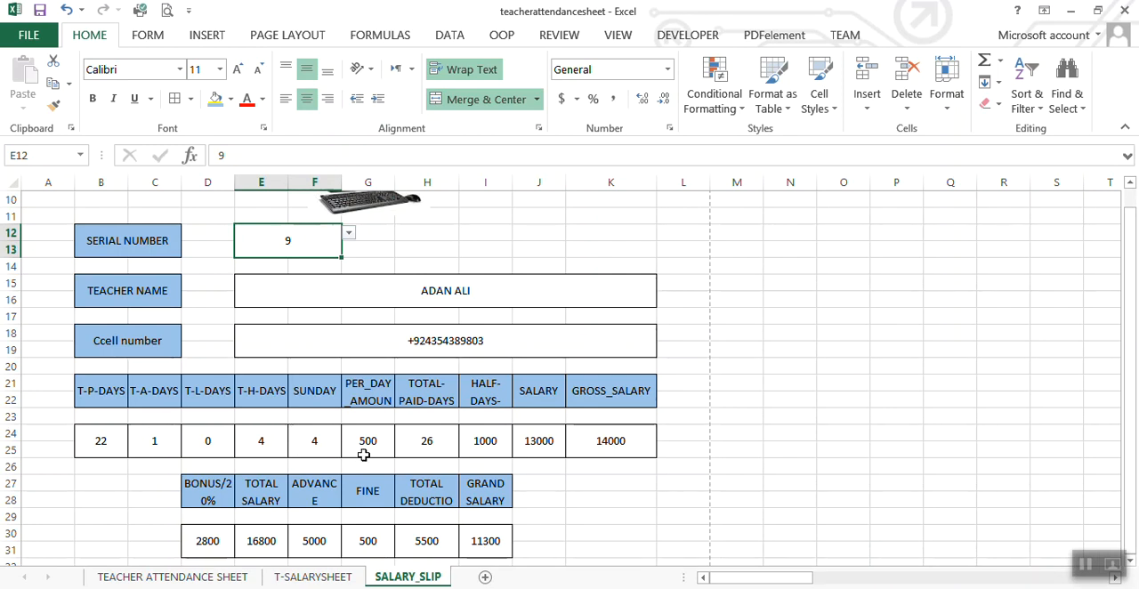
Step: Check the pay columns for serial number 9 in T-SALARYSHEET up to GRAND SALARY, then inspect the slip's grand salary in I30
left_click(313, 577)
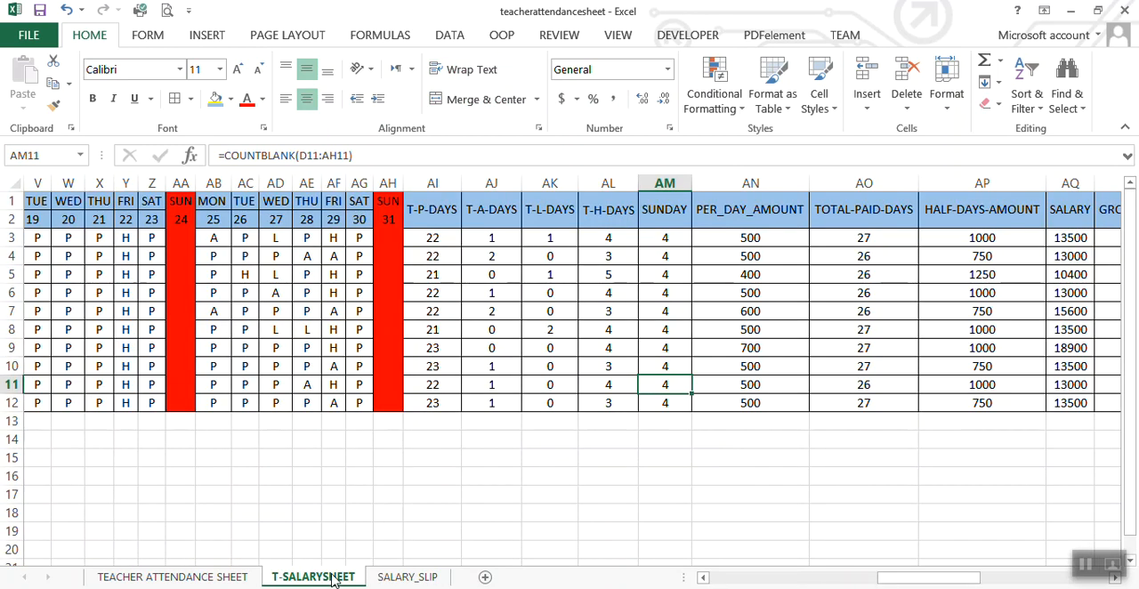
key("Right")
key("Right")
key("Right")
key("Right")
key("Right")
key("Right")
key("Right")
key("Right")
key("Right")
key("Right")
key("Right")
key("Right")
key("Right")
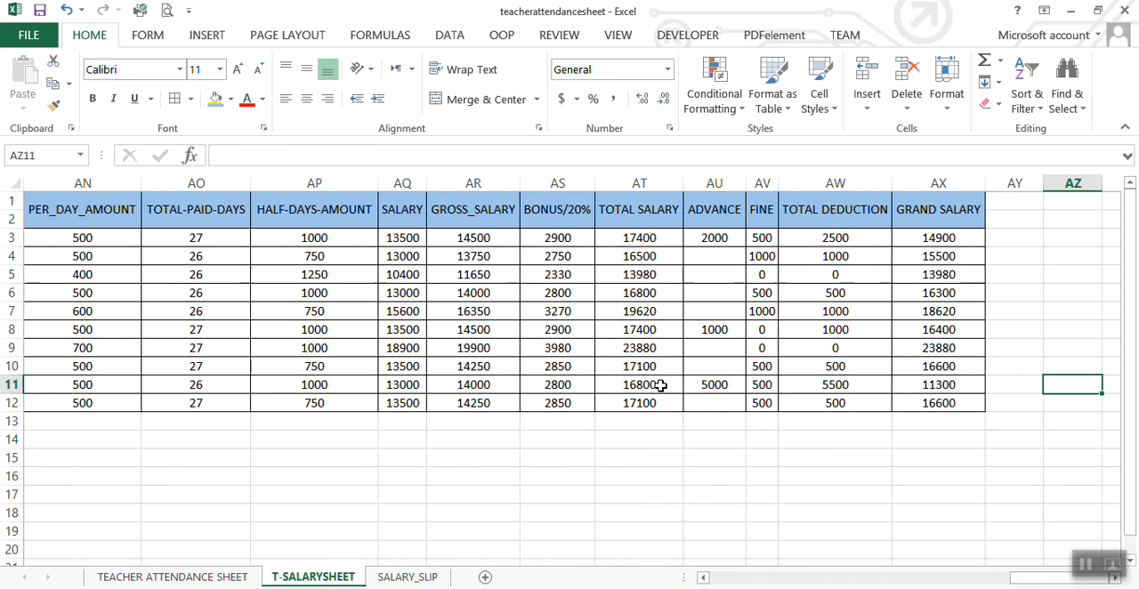
key("Left")
key("Left")
key("Left")
key("Right")
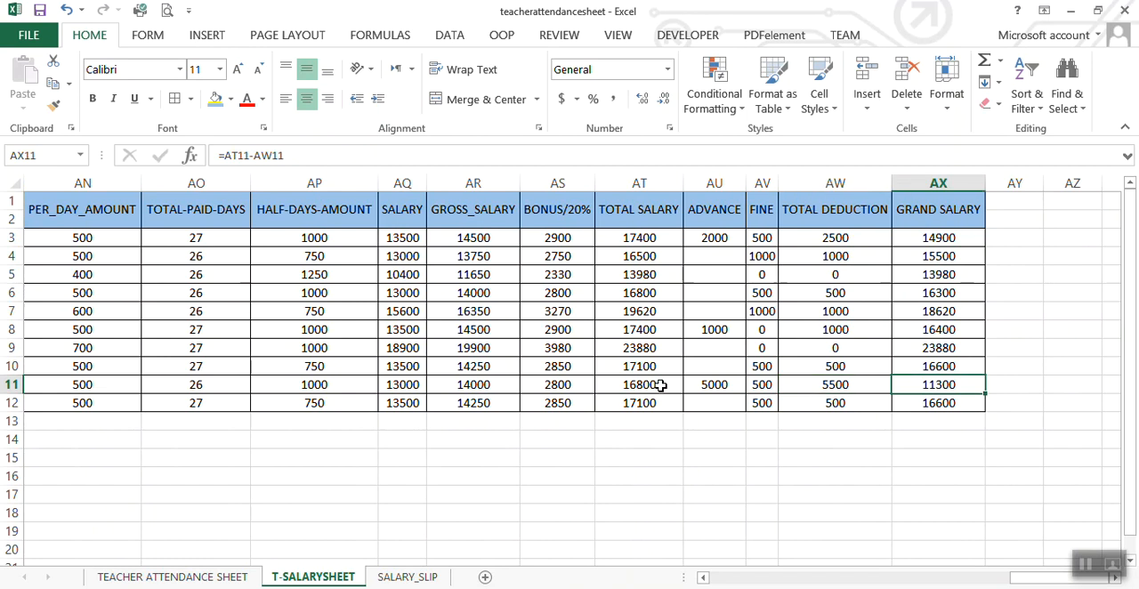
left_click(416, 577)
left_click(485, 540)
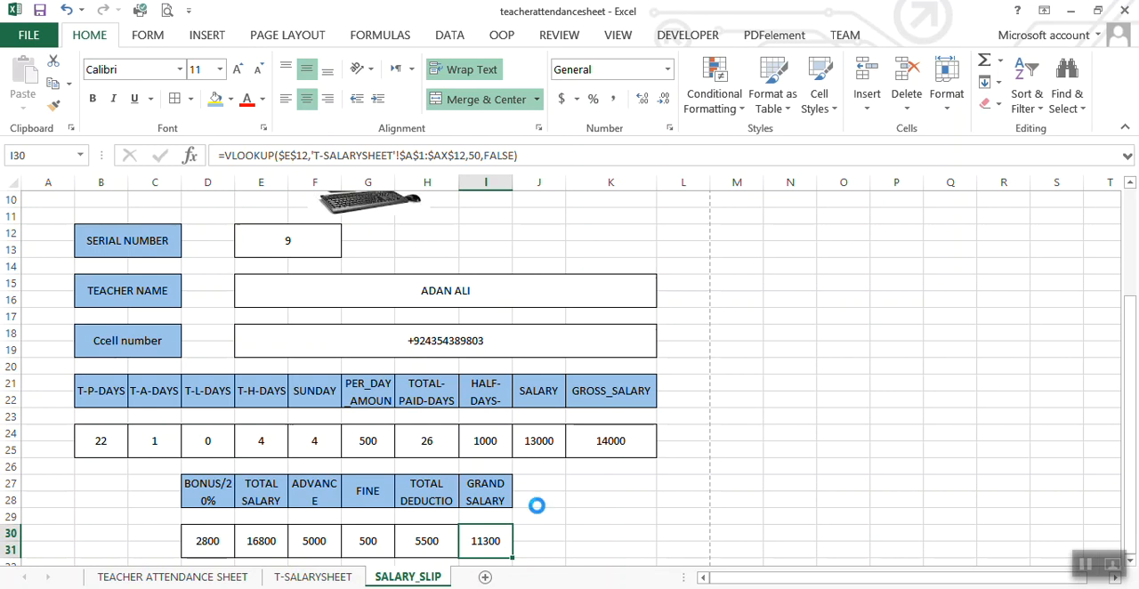
Step: Preview the printout of the salary slip for serial number 9 and save the workbook
key("ctrl+p")
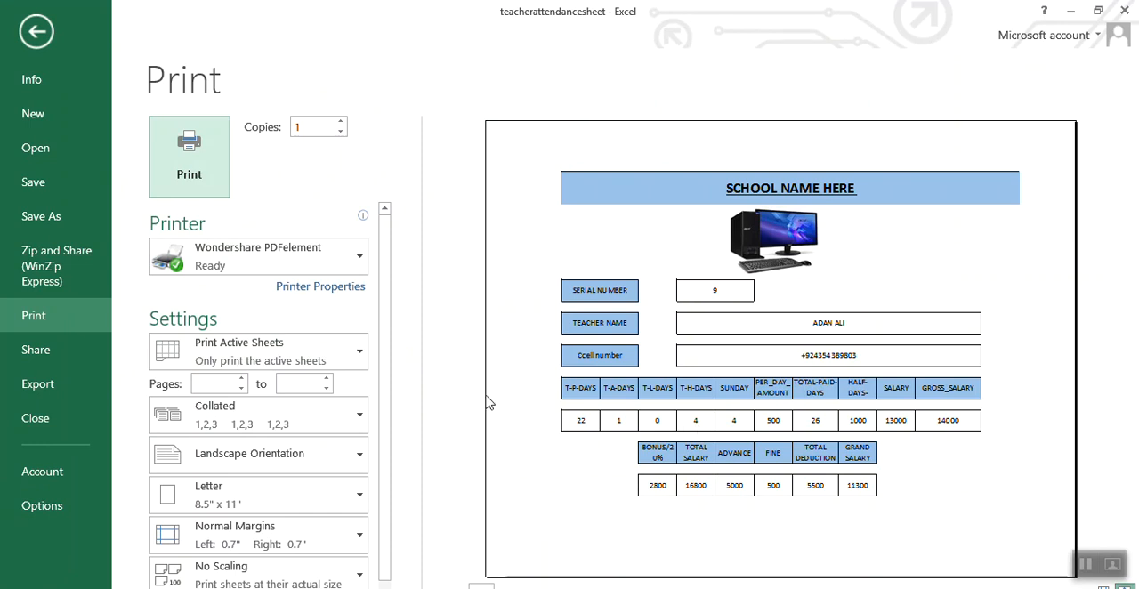
left_click(334, 349)
left_click(334, 349)
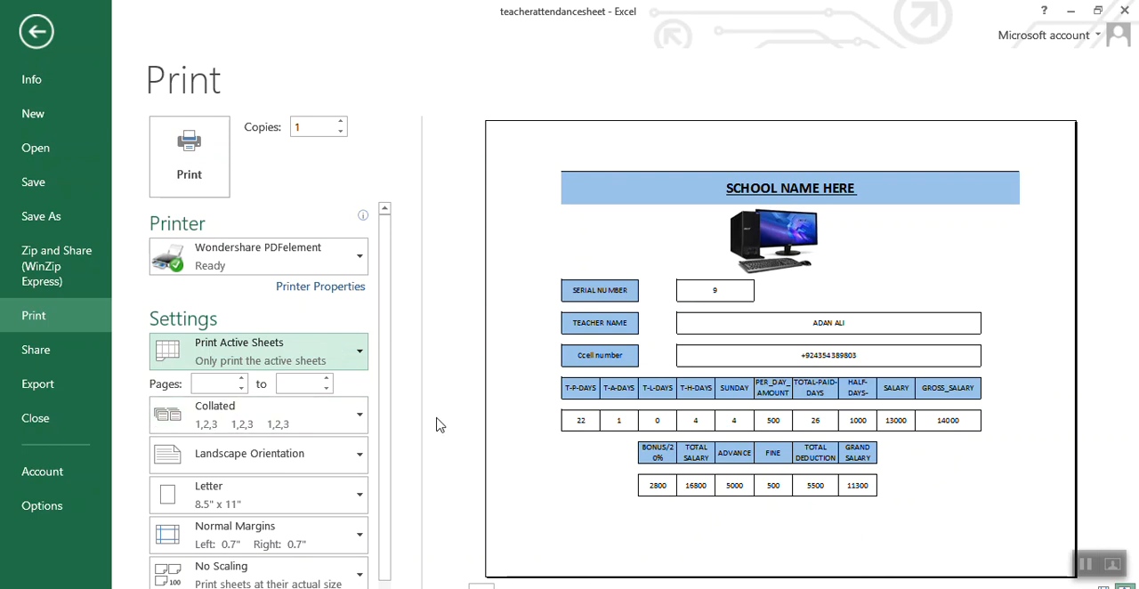
left_click(84, 194)
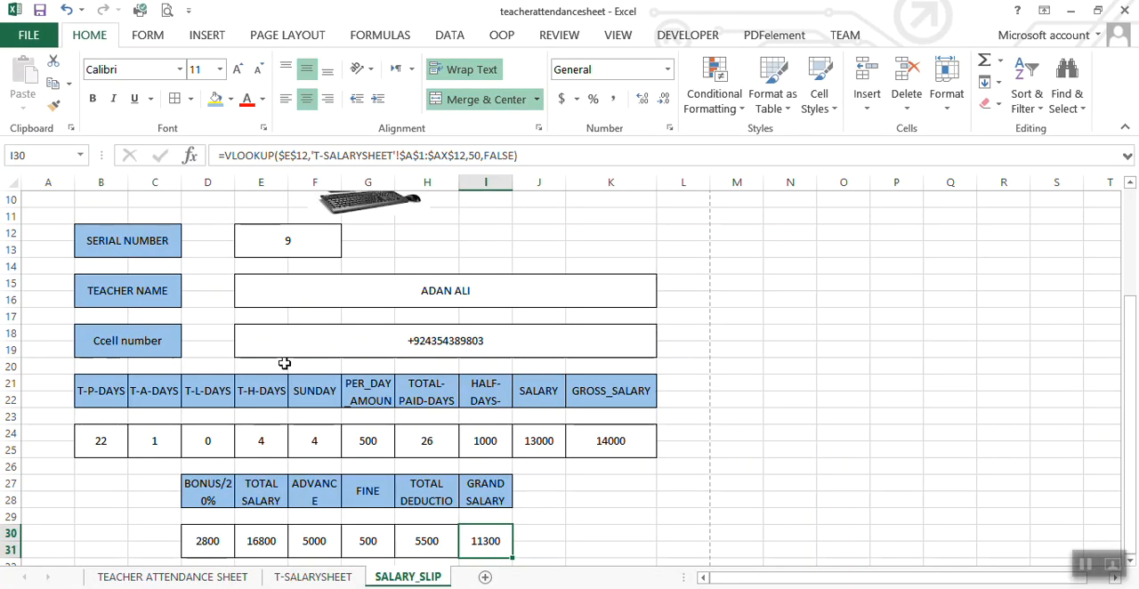
Step: Load other teachers' records into the slip by choosing serial number 7 and then 8 in cell E12
left_click(284, 363)
left_click(307, 245)
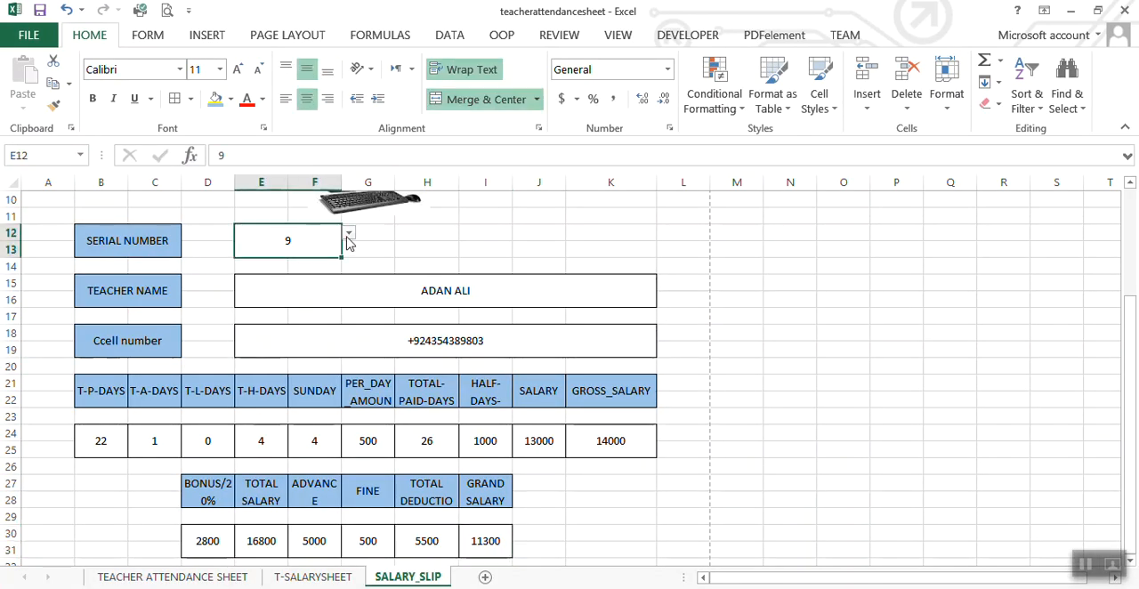
left_click(348, 235)
left_click(305, 291)
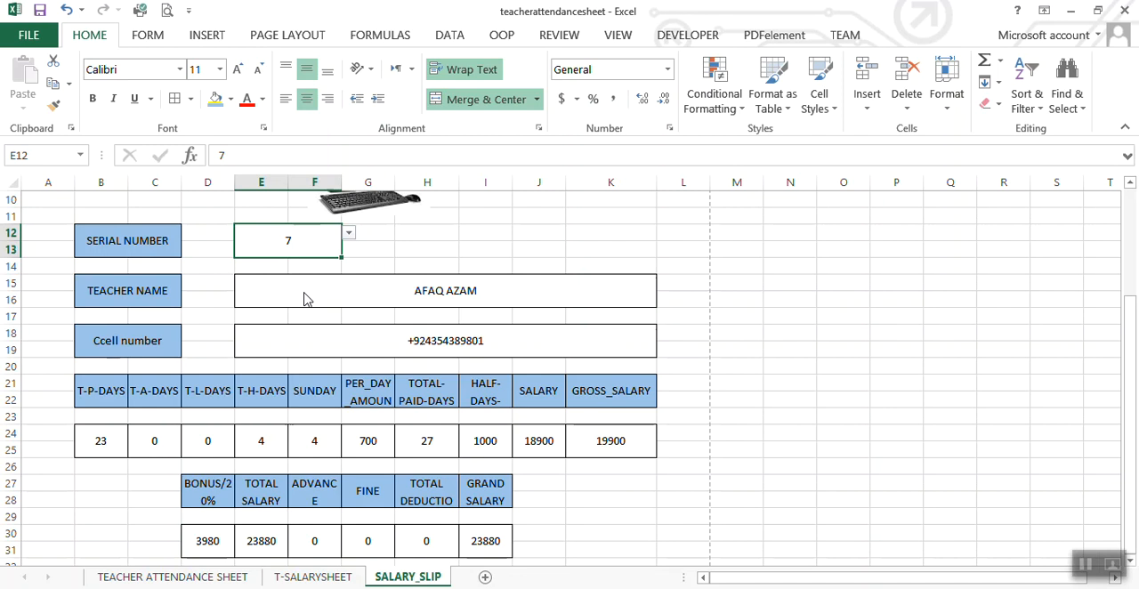
left_click(348, 233)
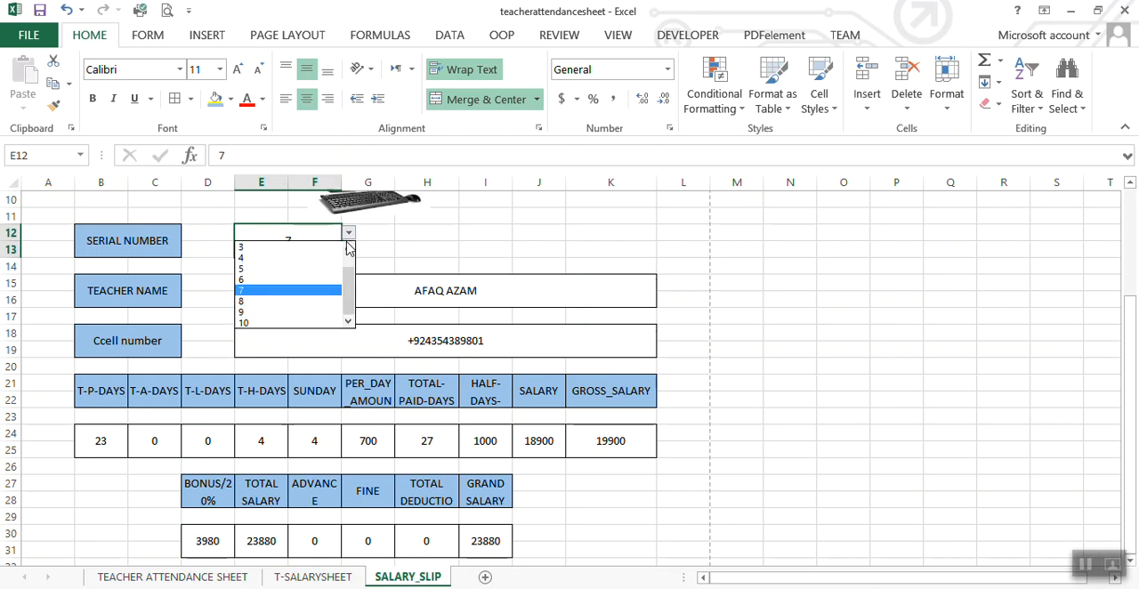
left_click(304, 303)
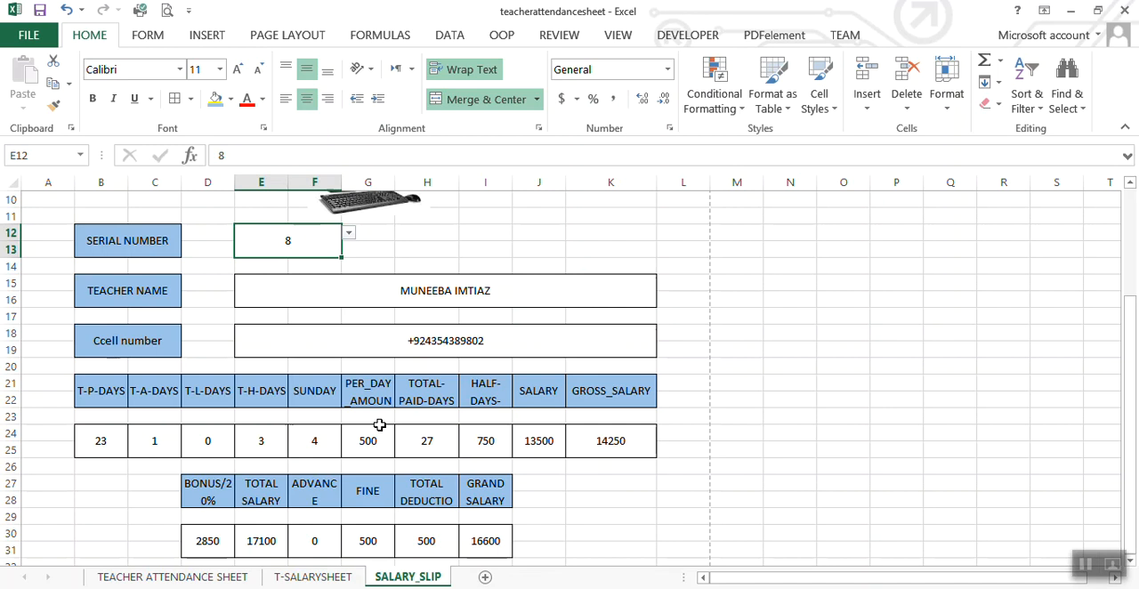
Step: Preview the printout of the salary slip for serial number 8 and save the workbook
key("ctrl+p")
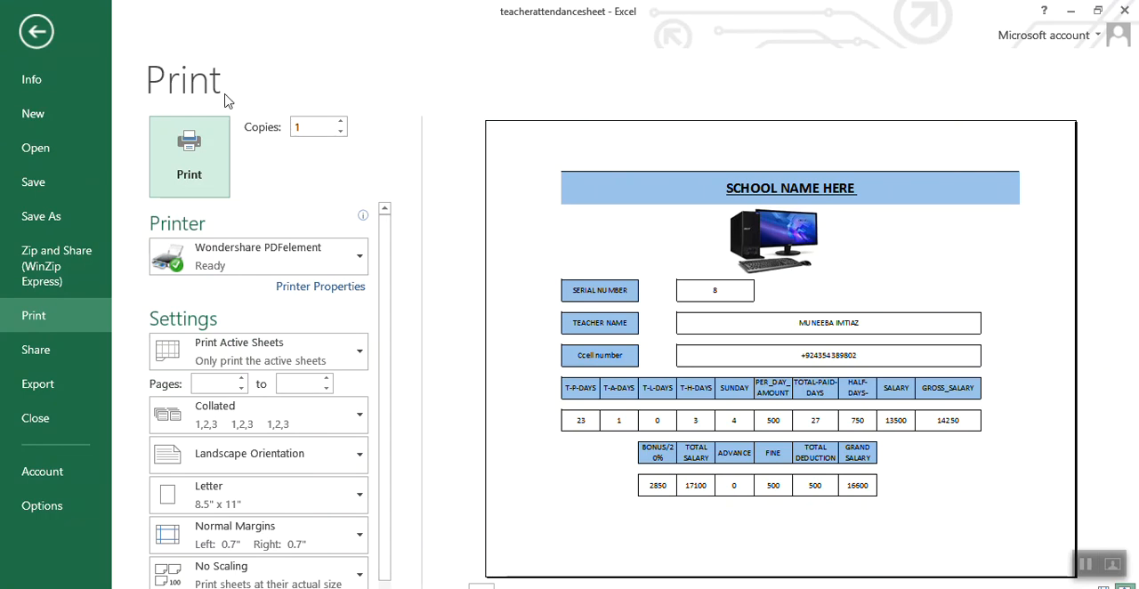
left_click(102, 185)
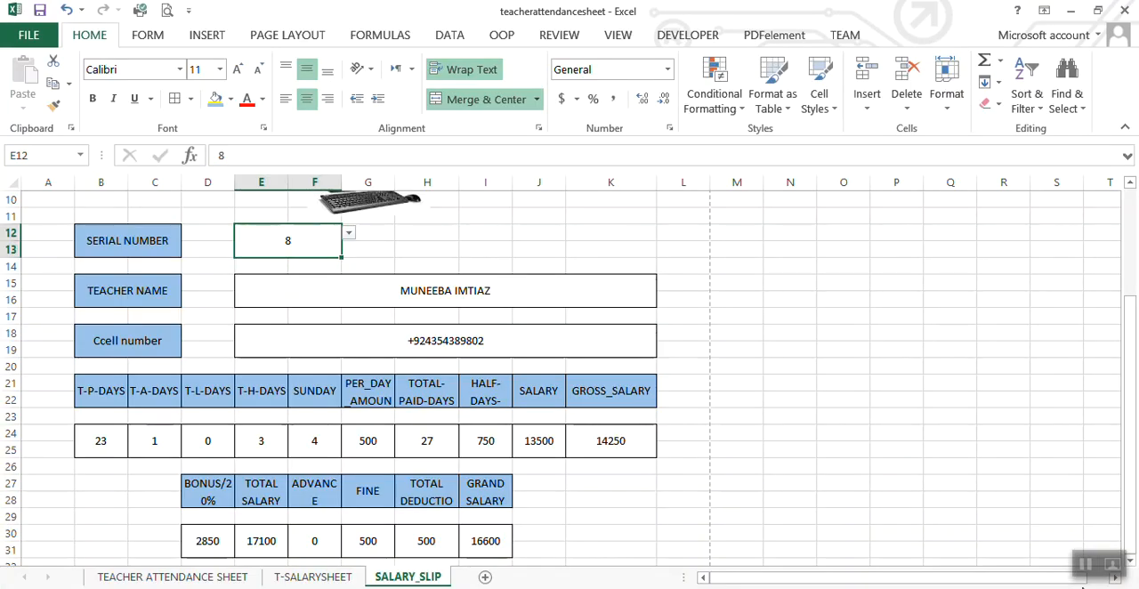